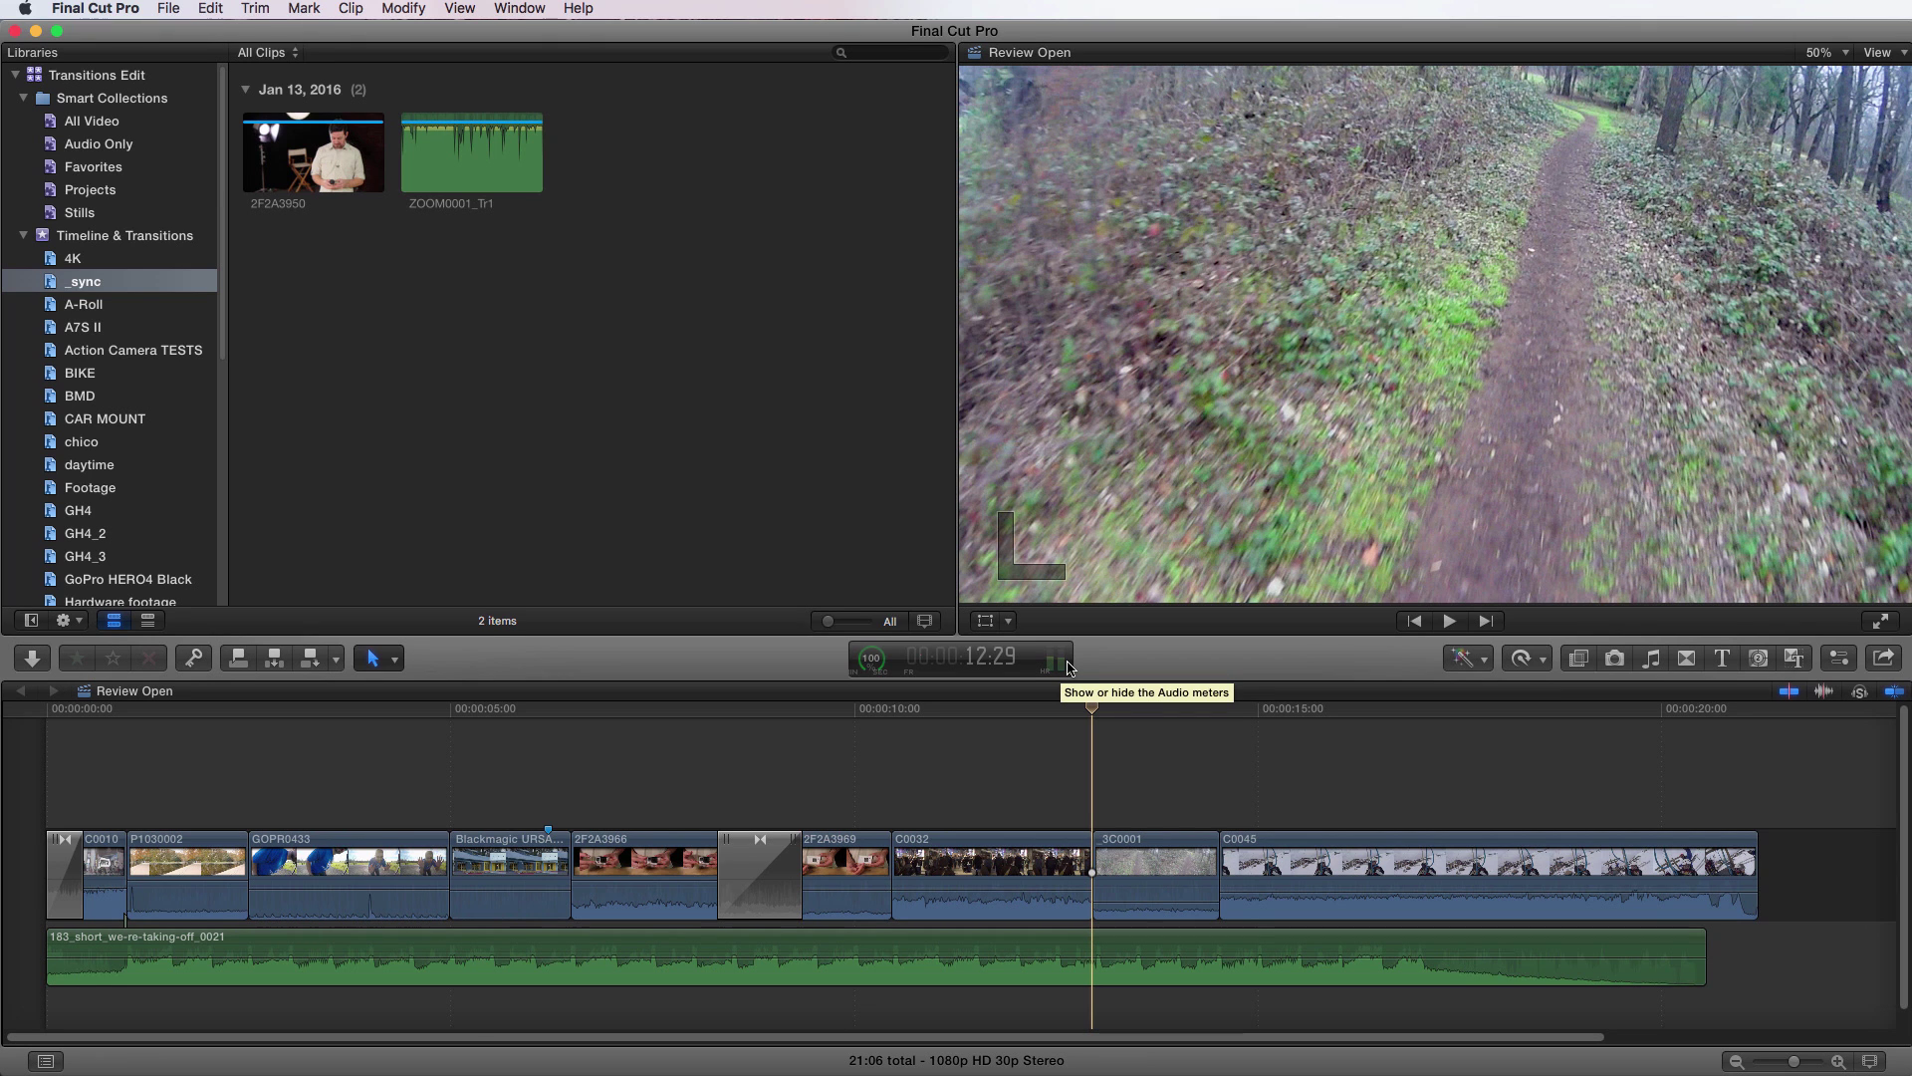
# Step: Show the audio meters and play the montage from its very beginning
pyautogui.click(1068, 668)
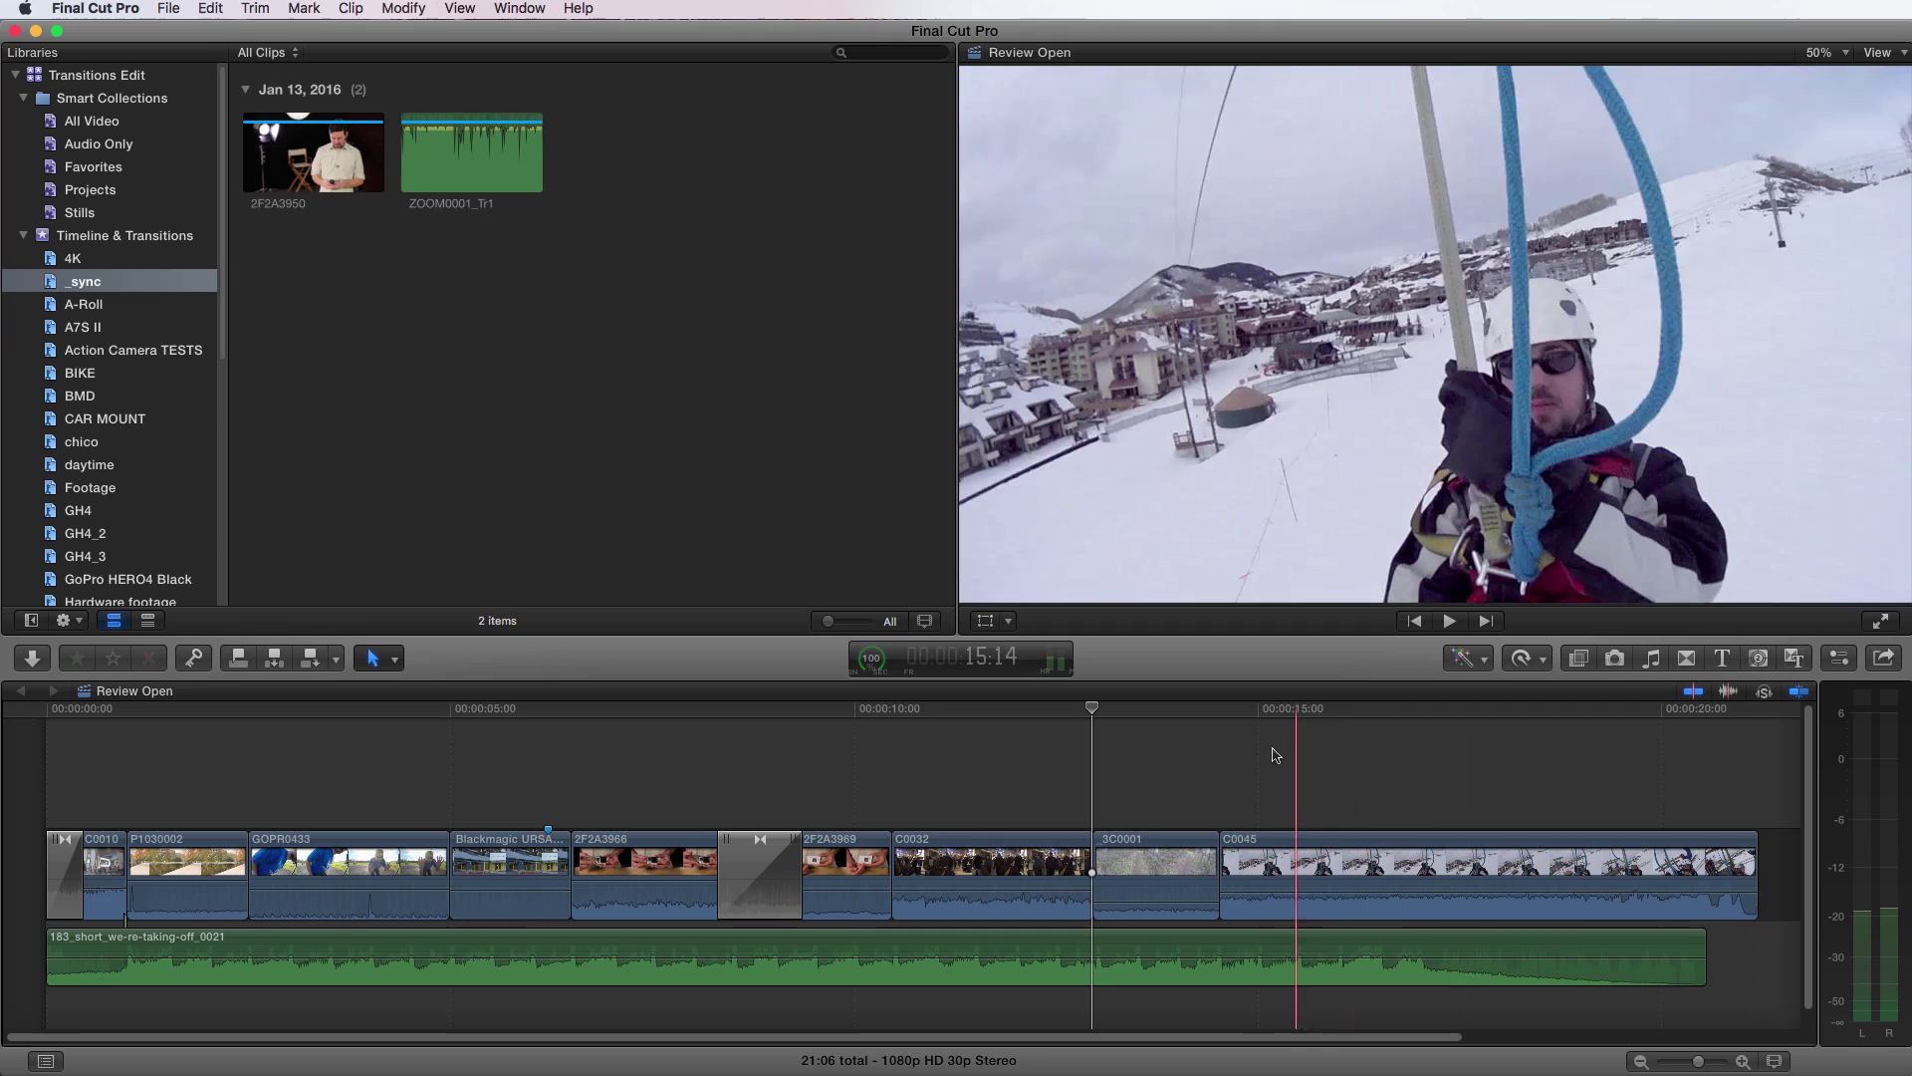
pyautogui.click(1144, 719)
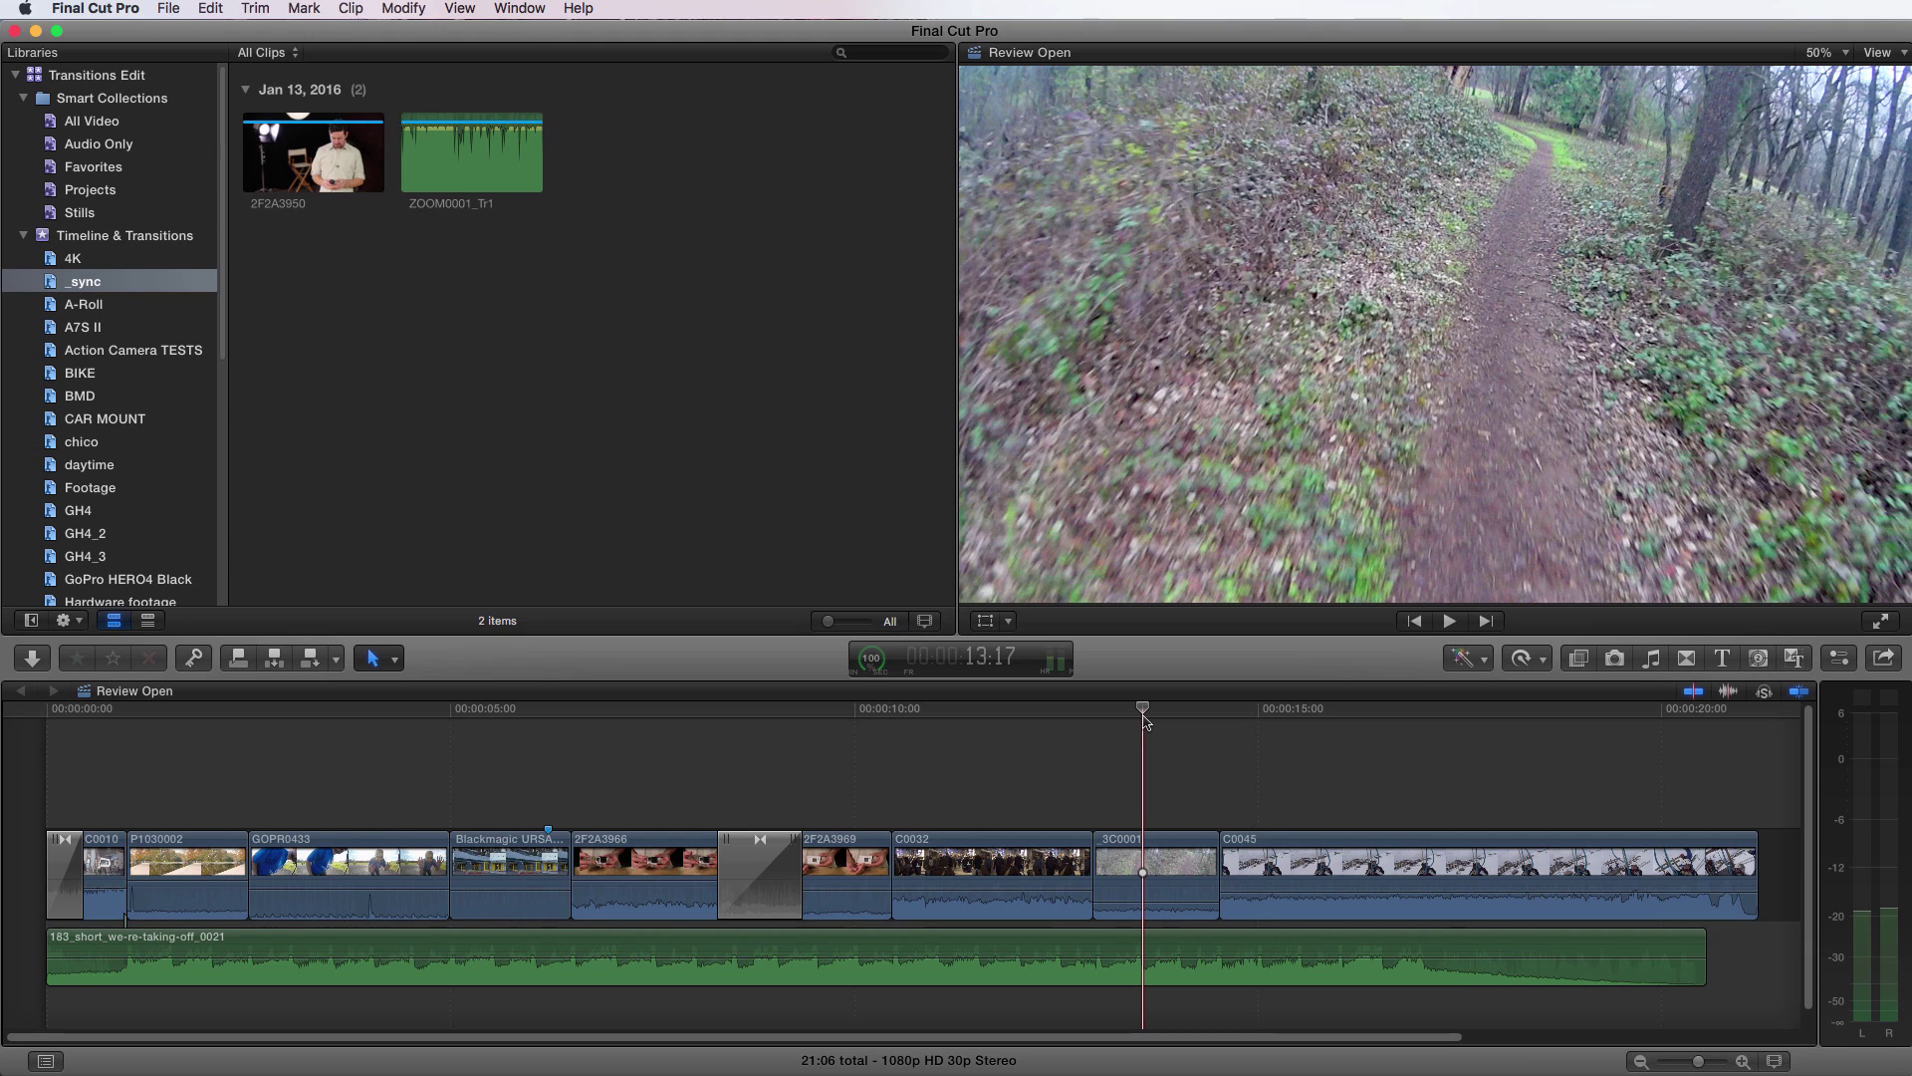
pyautogui.press('Home')
pyautogui.press('space')
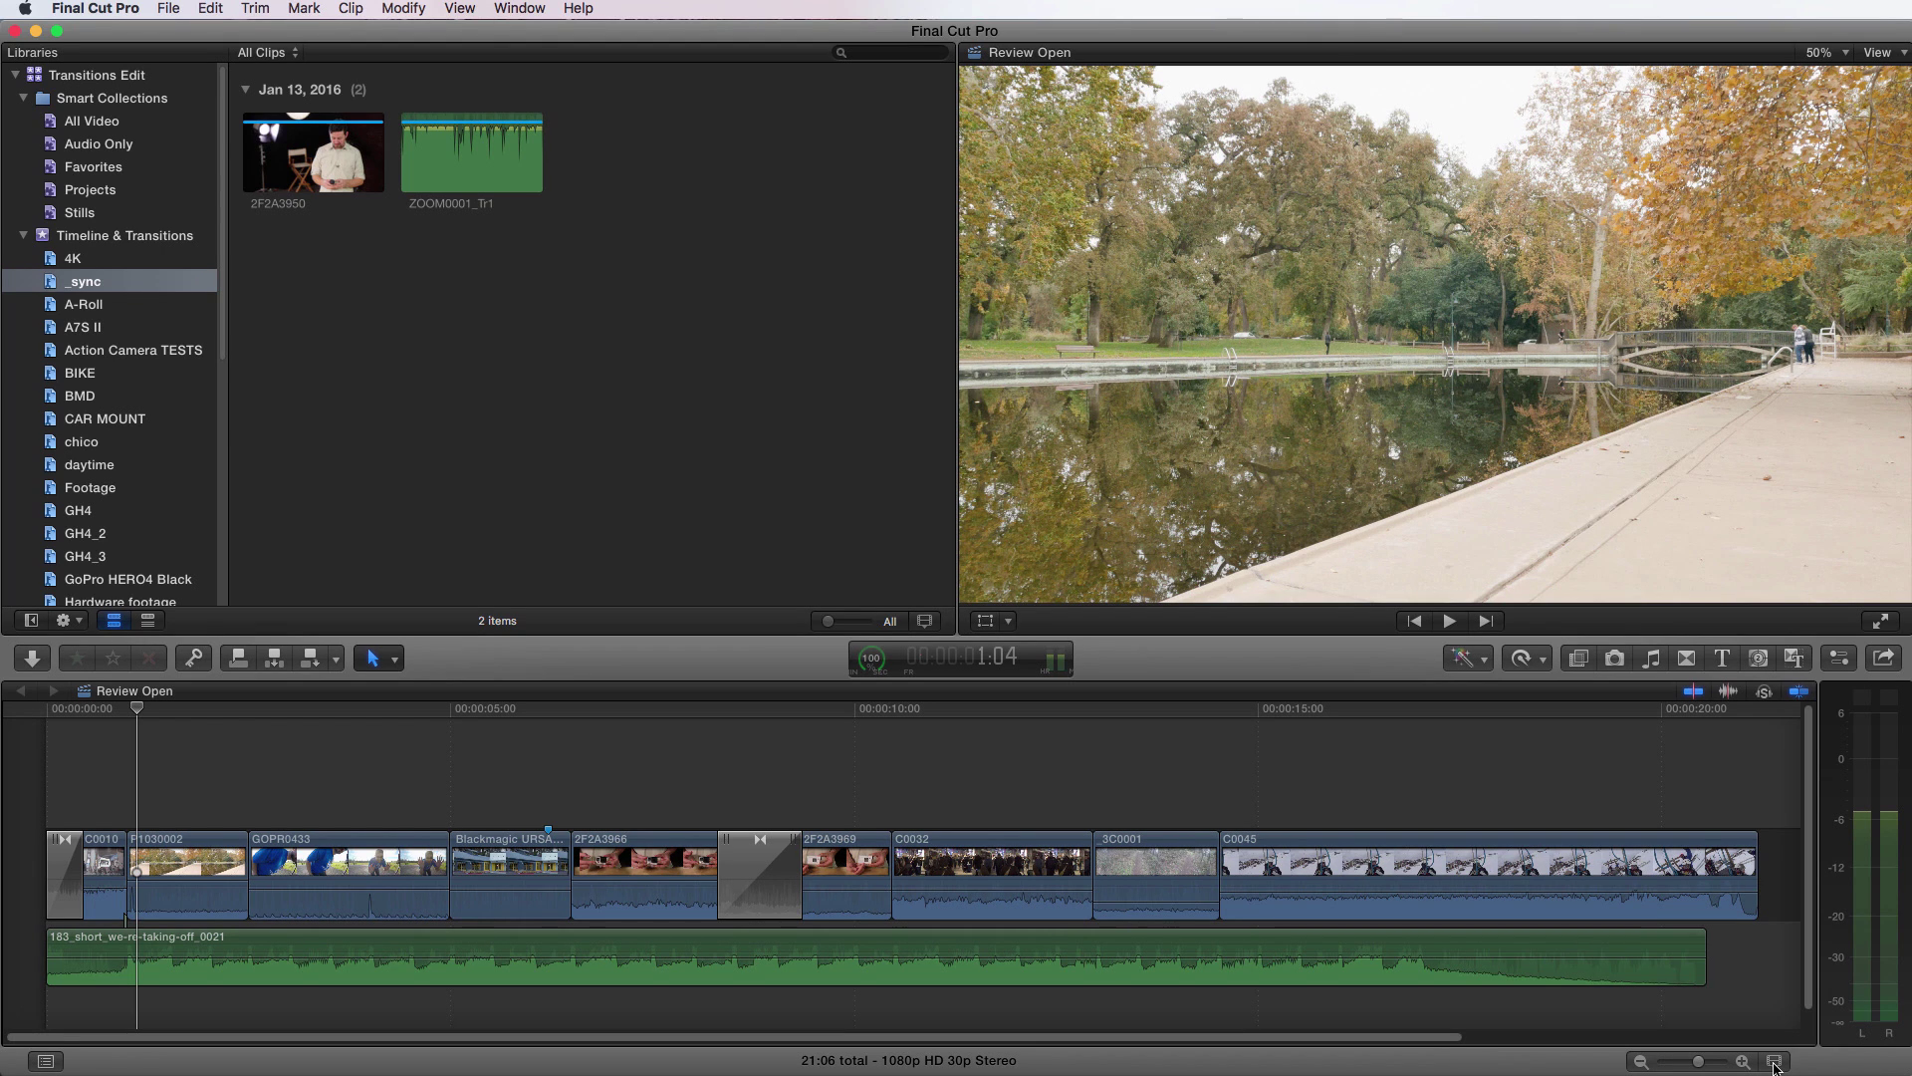
# Step: Compare each clip layout, keep the balanced thumbnail-and-waveform view, enlarge clip height, then select C0045
pyautogui.click(1774, 1064)
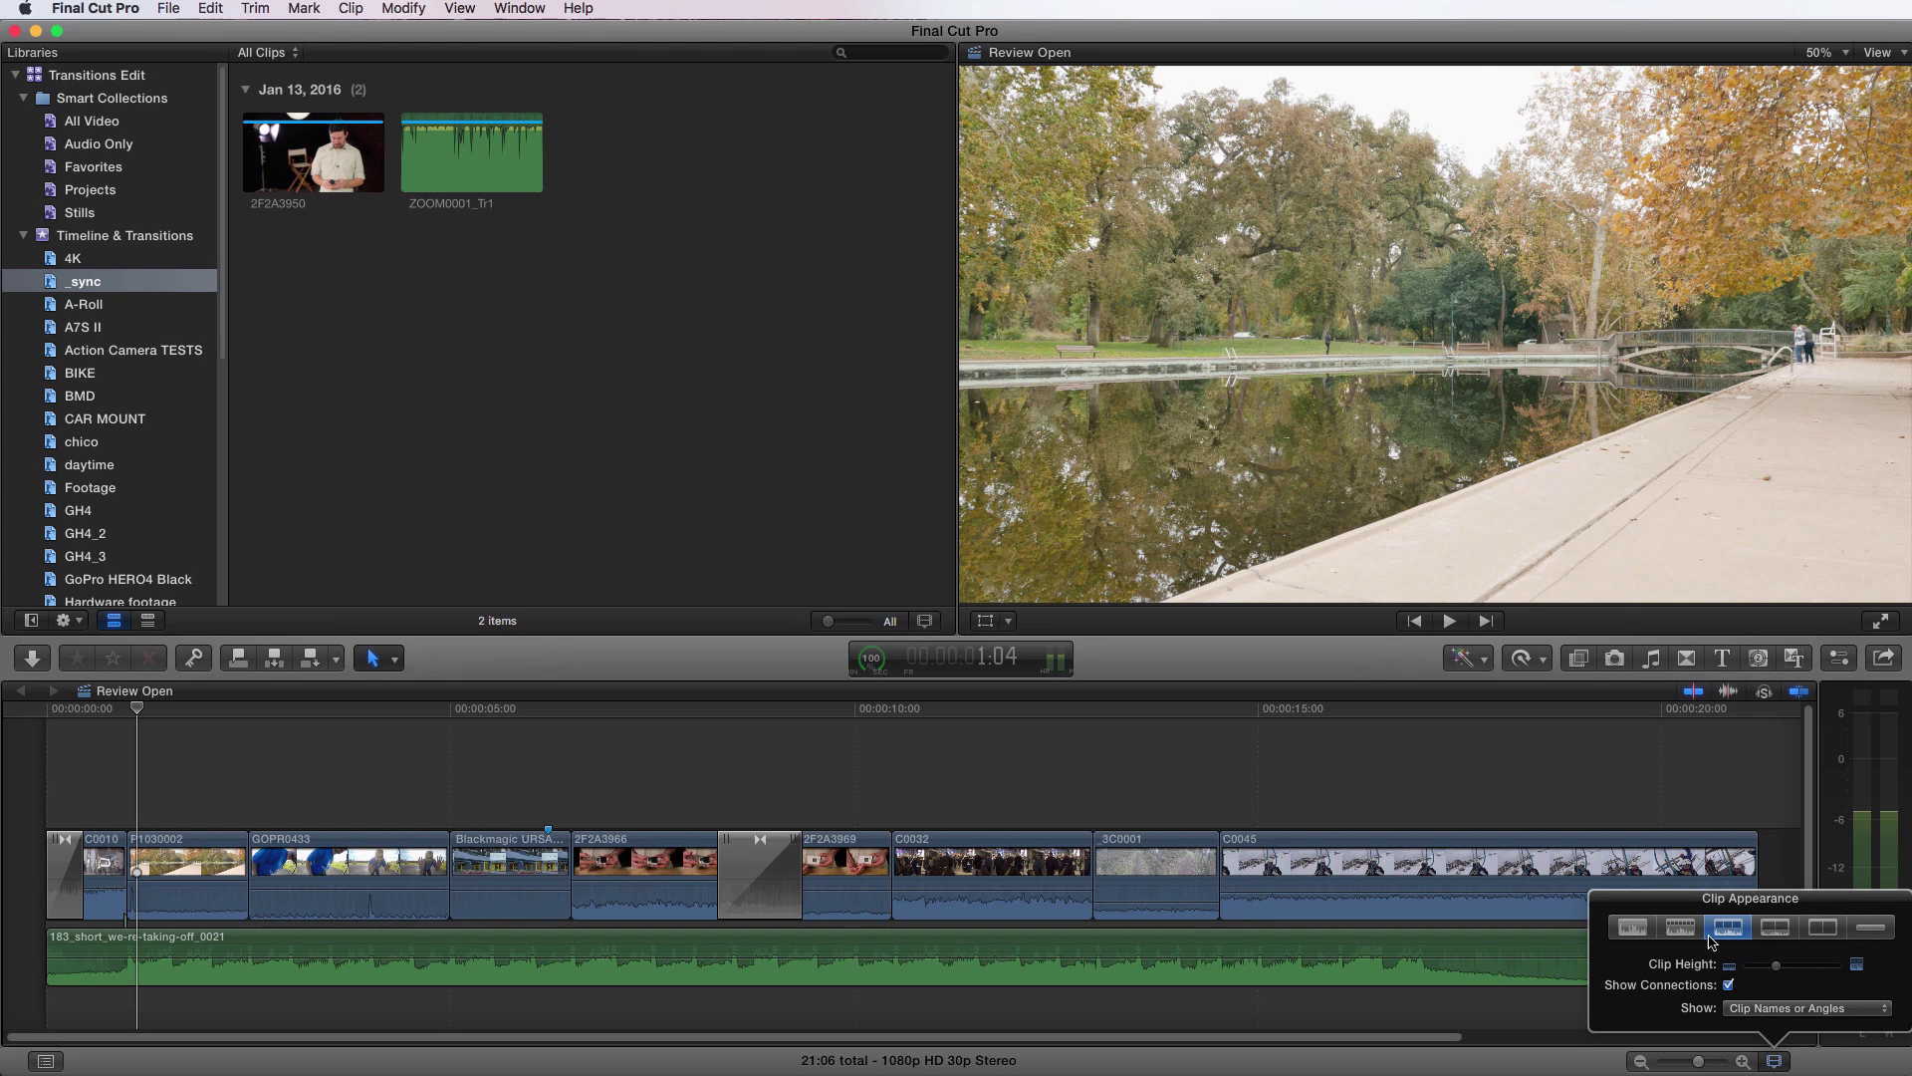
pyautogui.click(1633, 929)
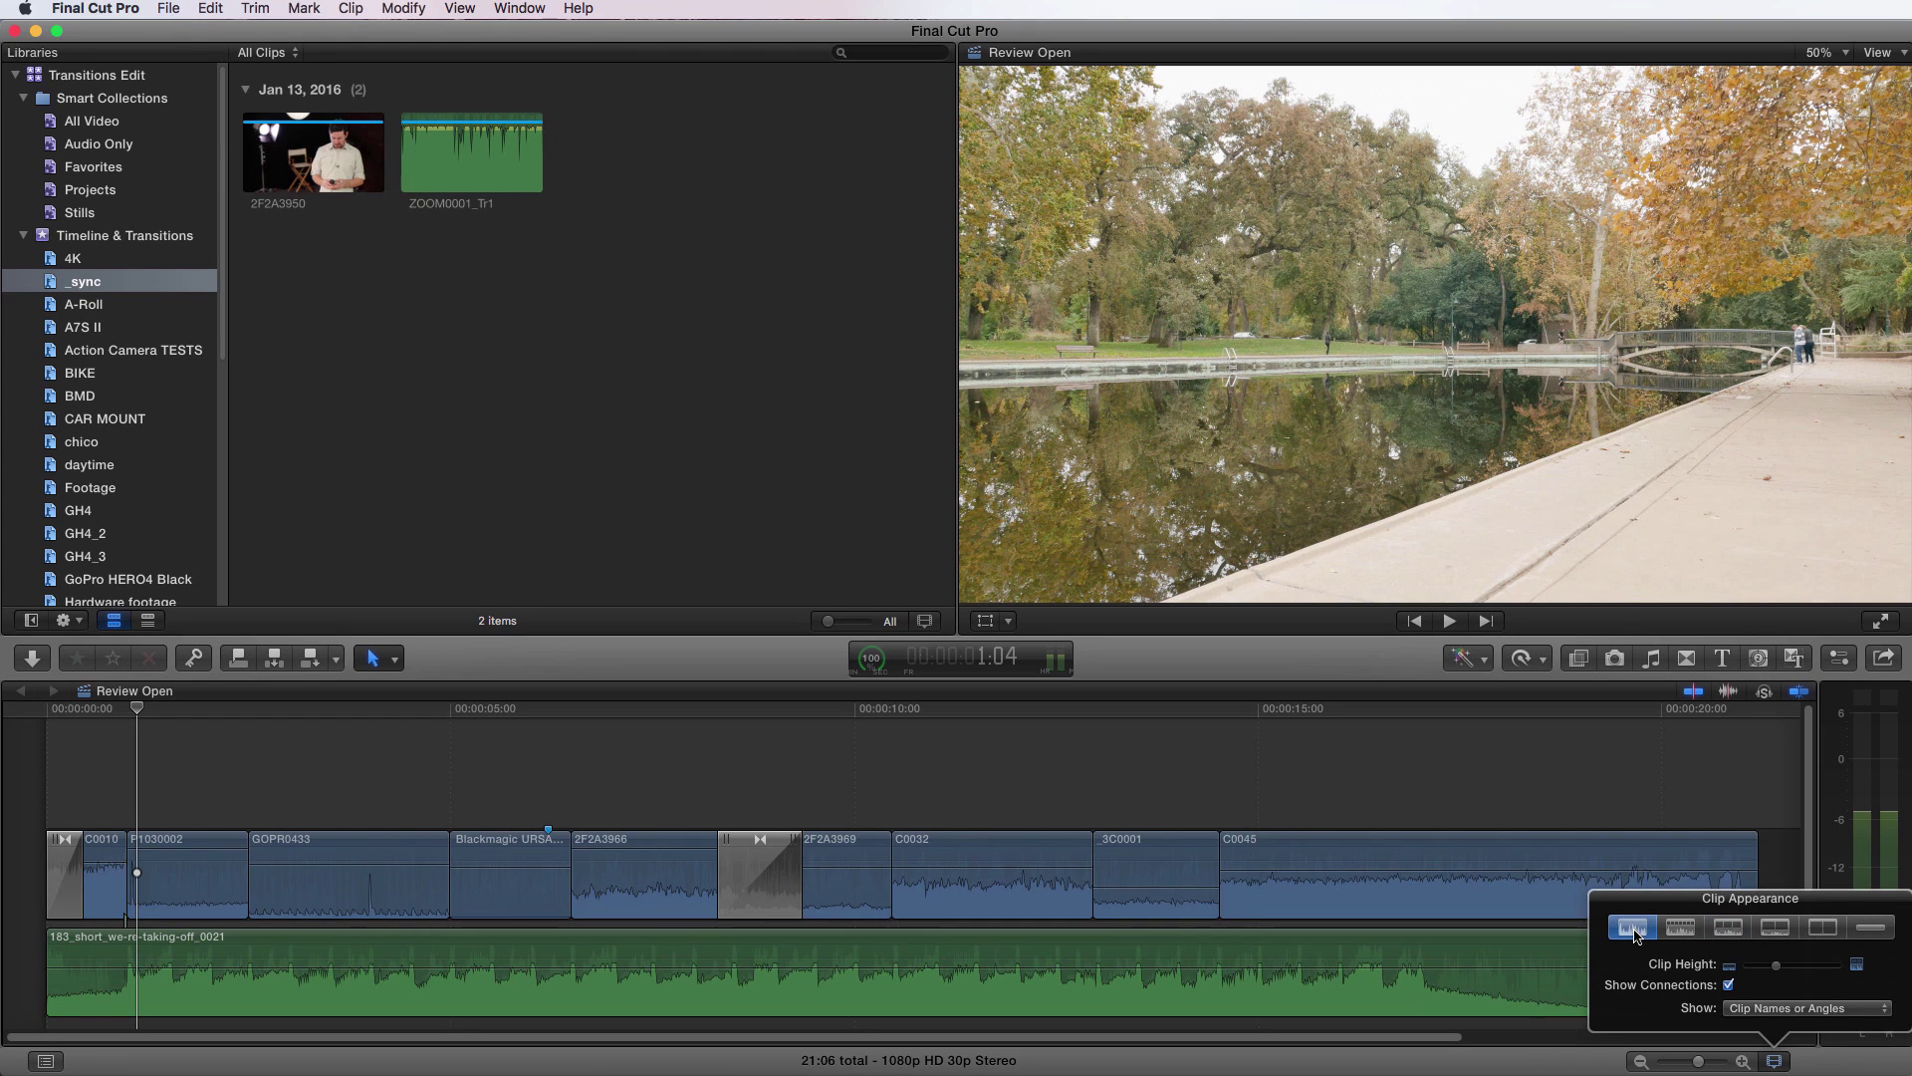
pyautogui.click(1680, 928)
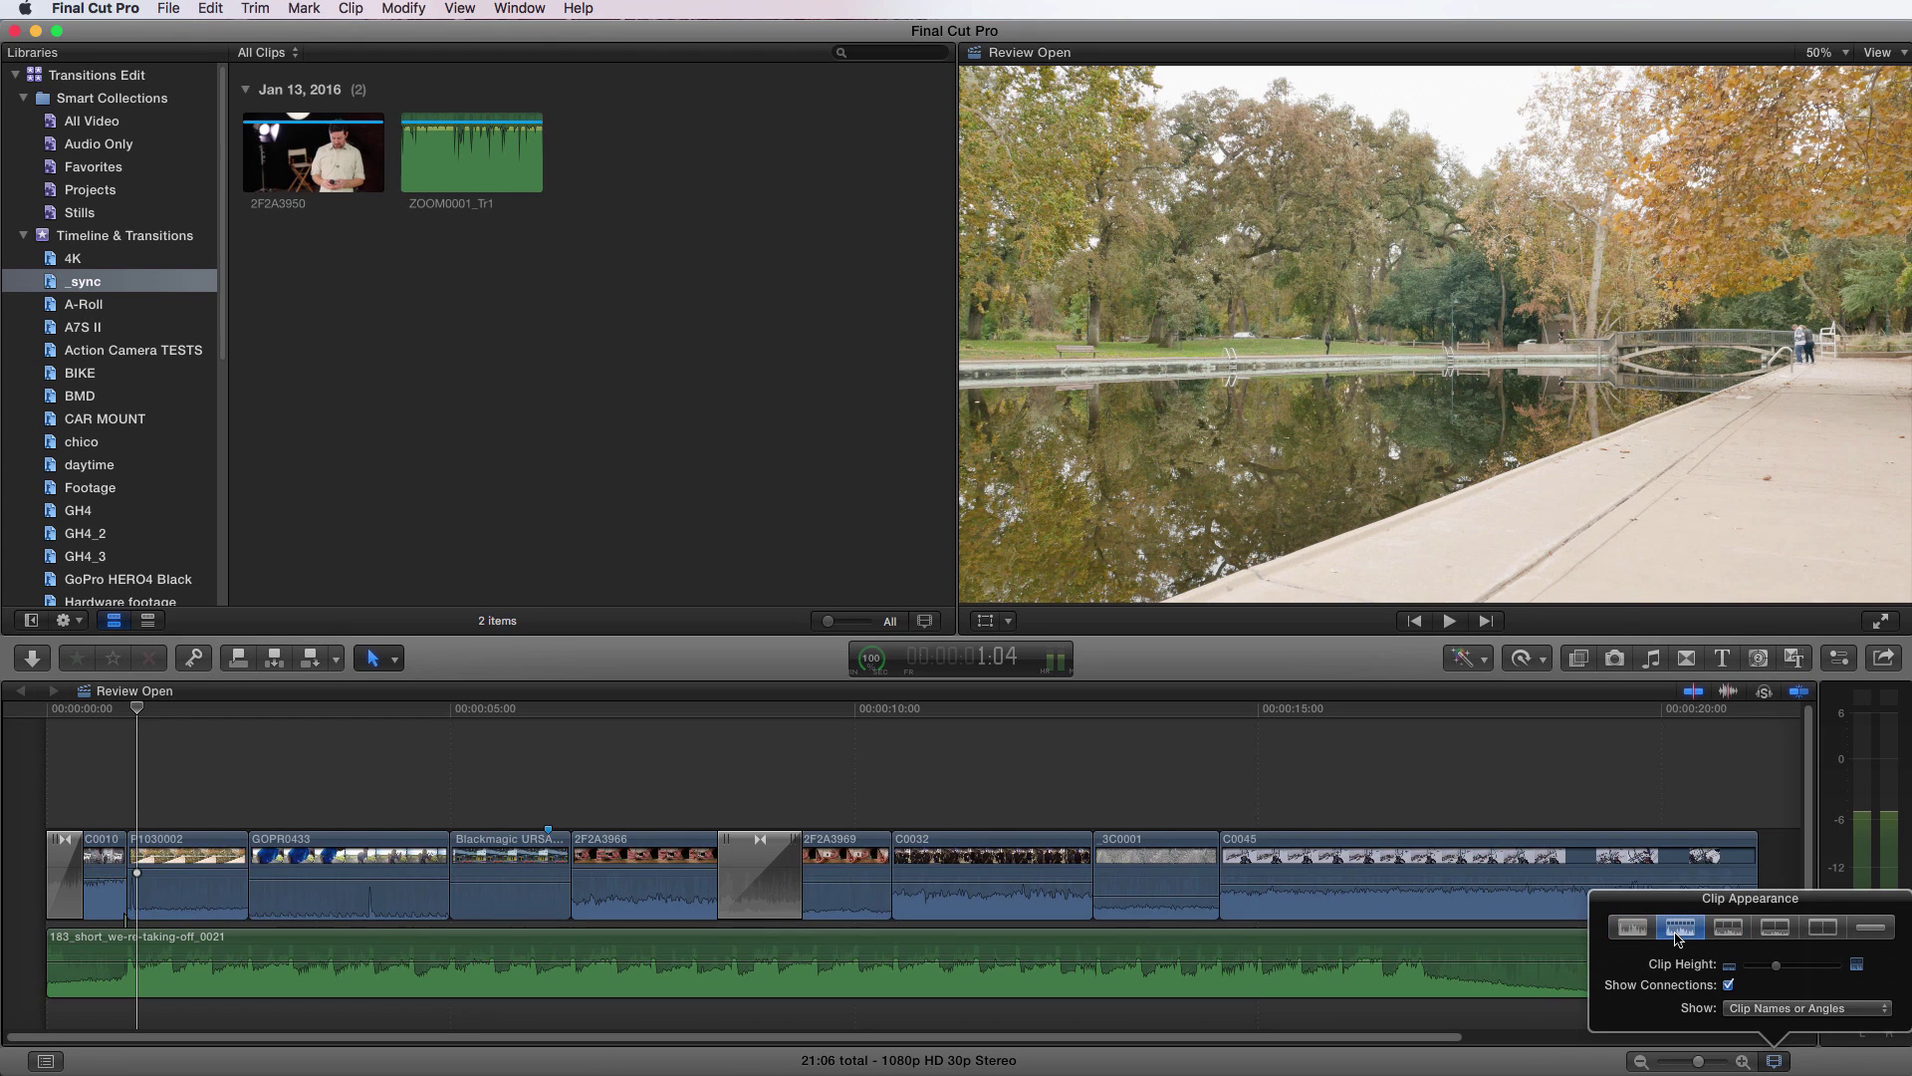
pyautogui.click(1729, 929)
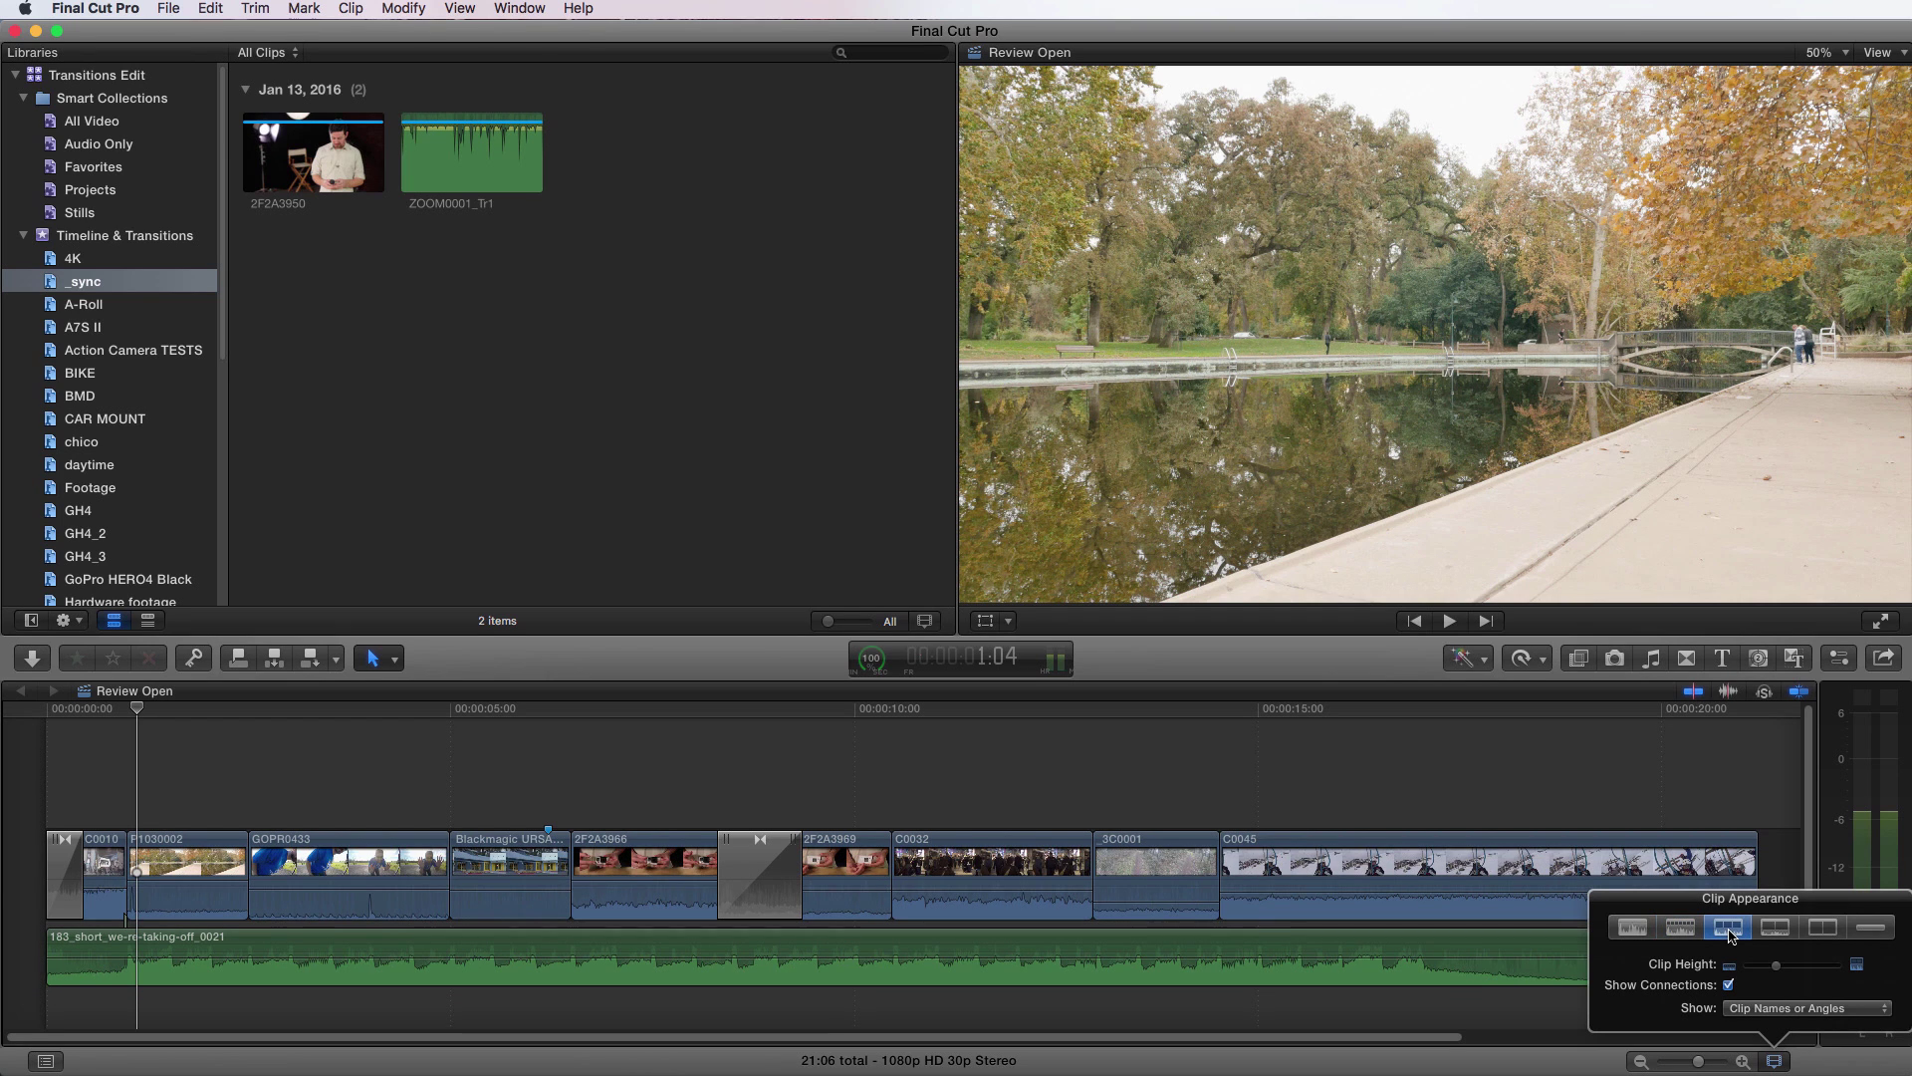
pyautogui.click(1776, 929)
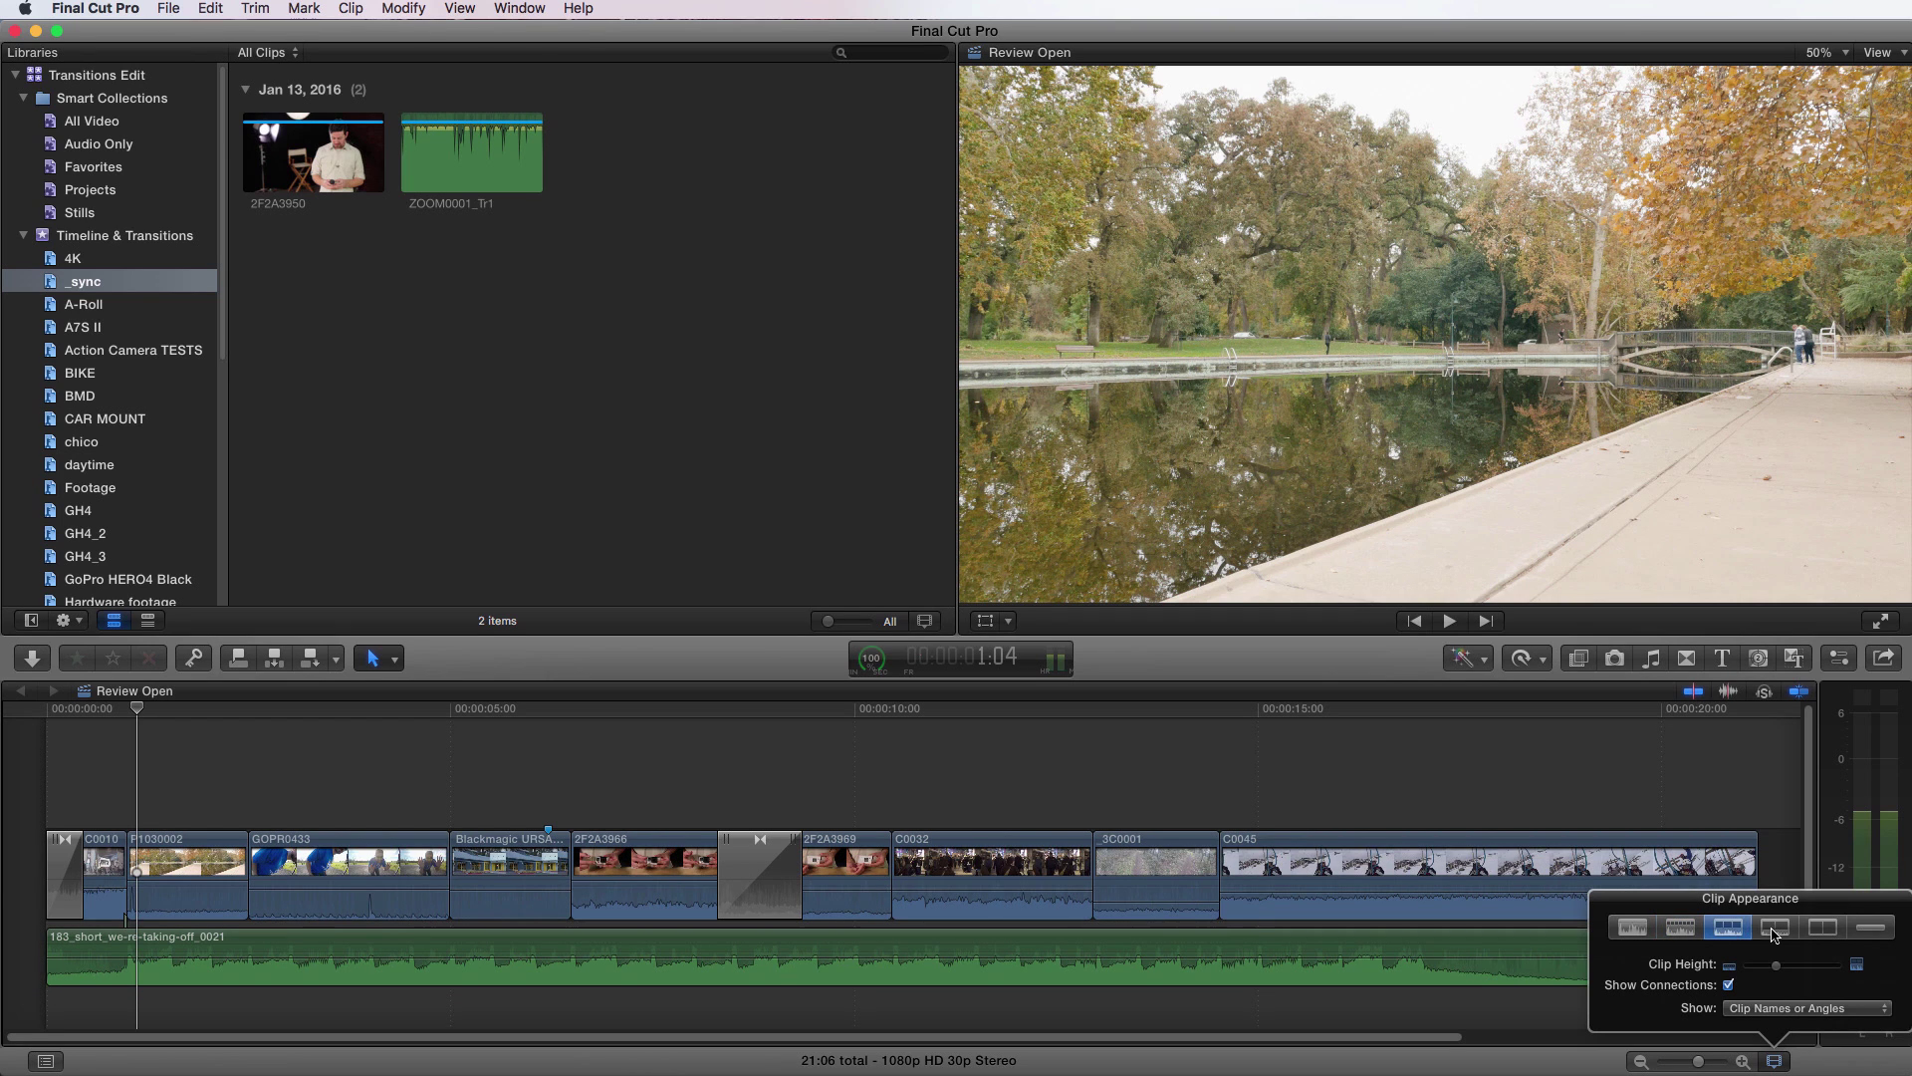
pyautogui.click(1824, 929)
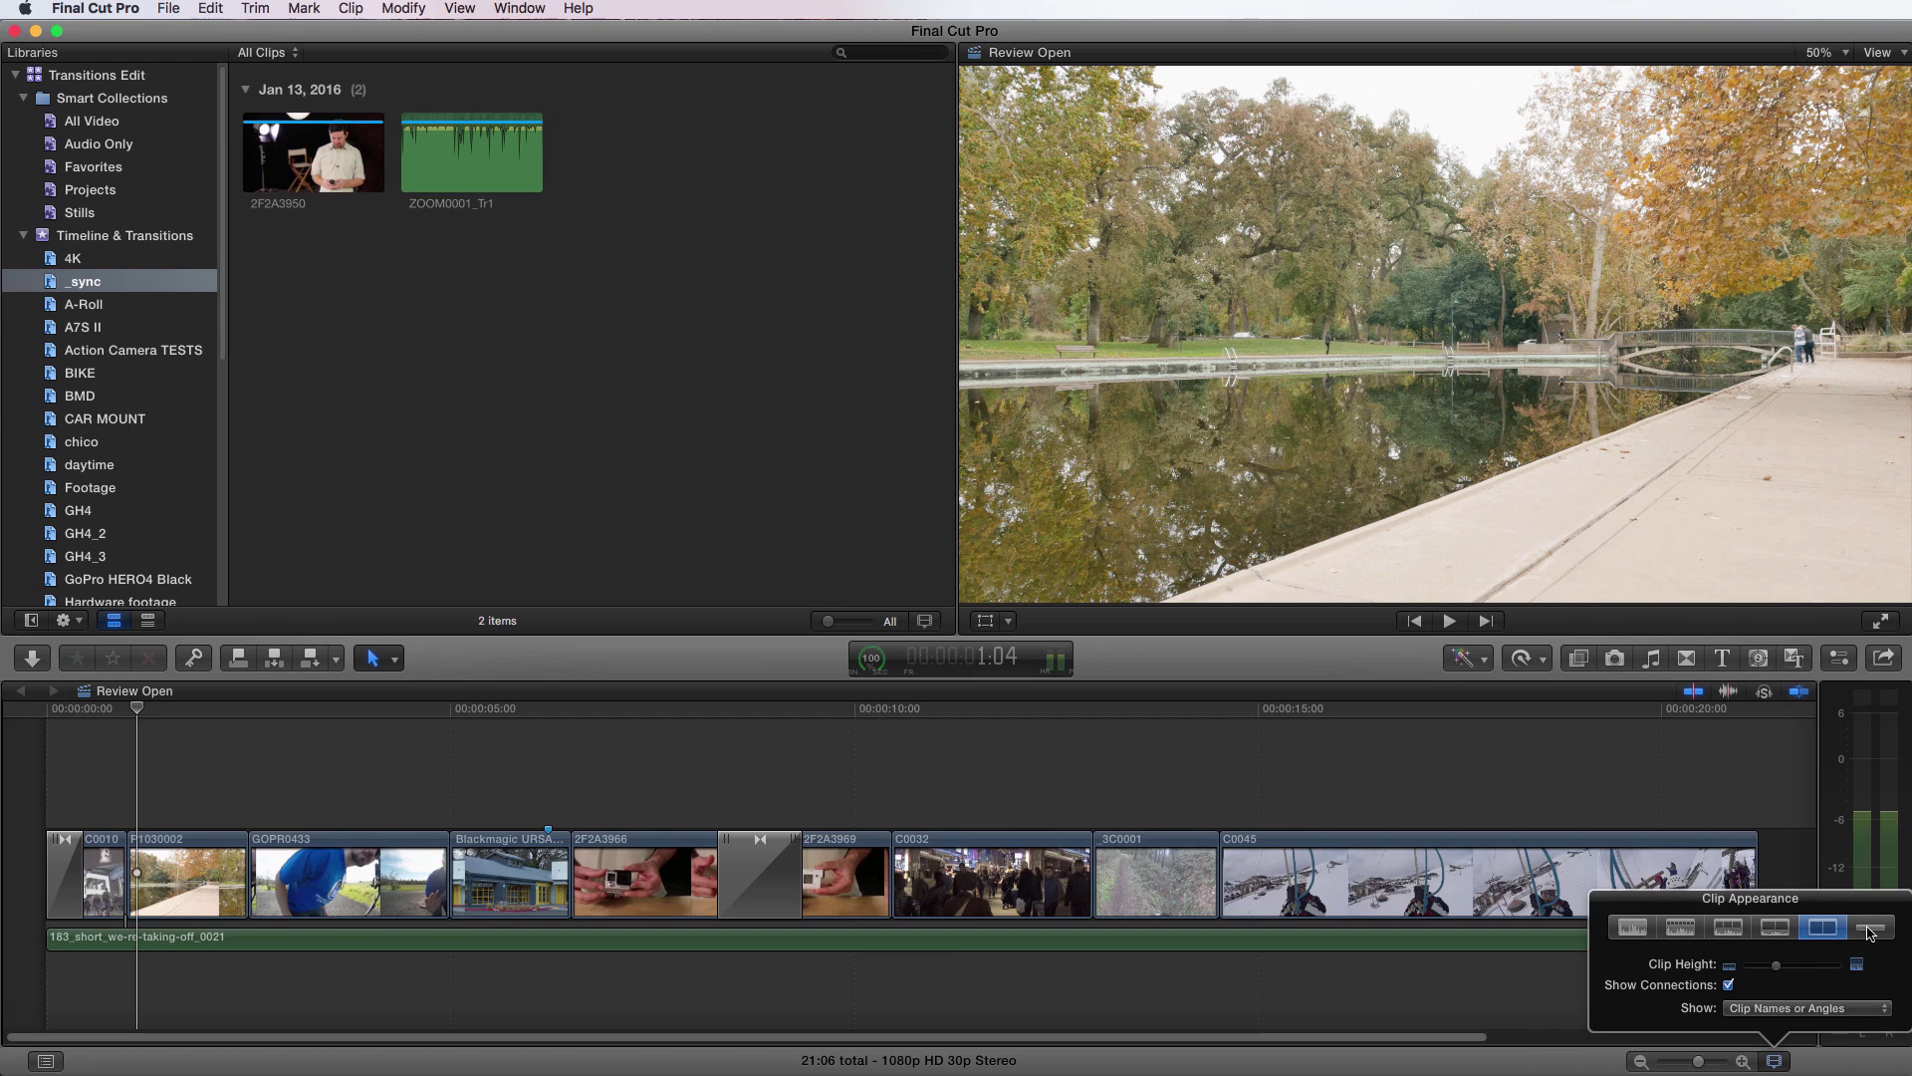
pyautogui.click(1871, 928)
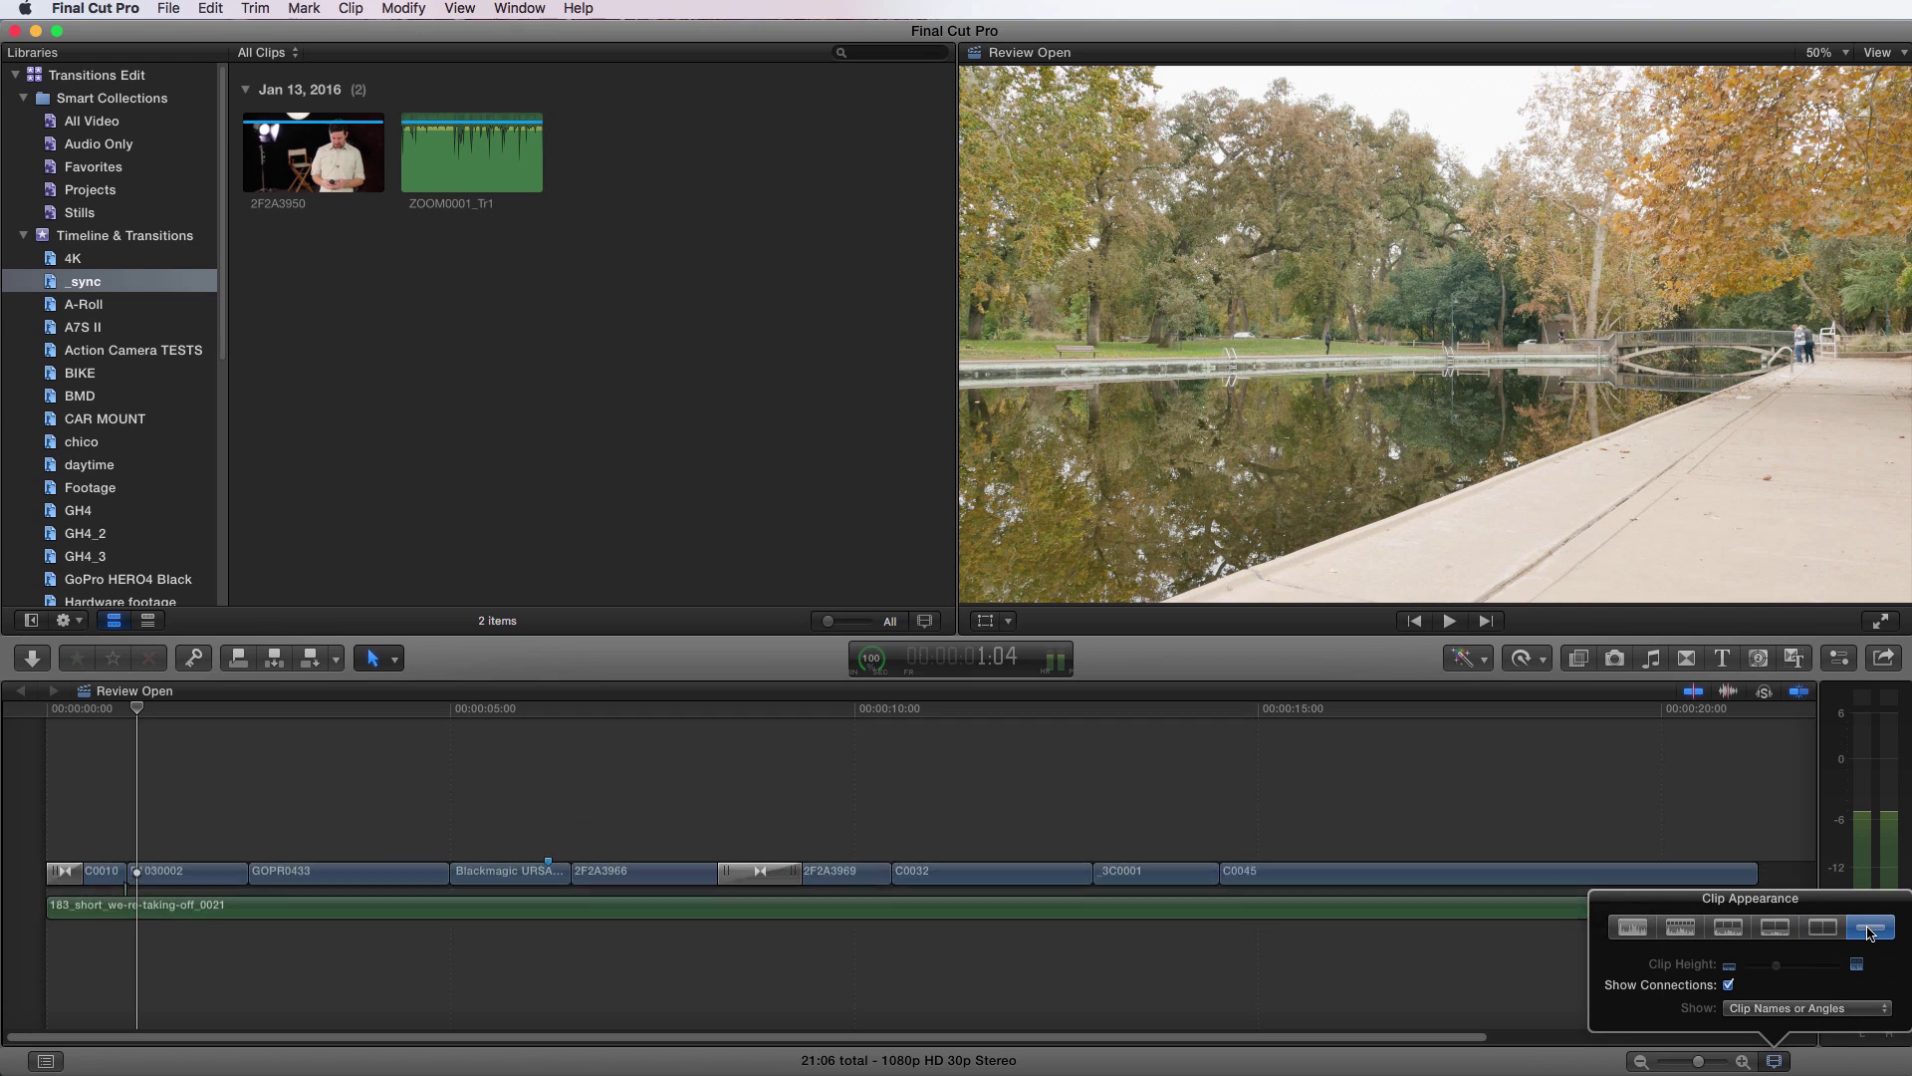
pyautogui.click(1731, 927)
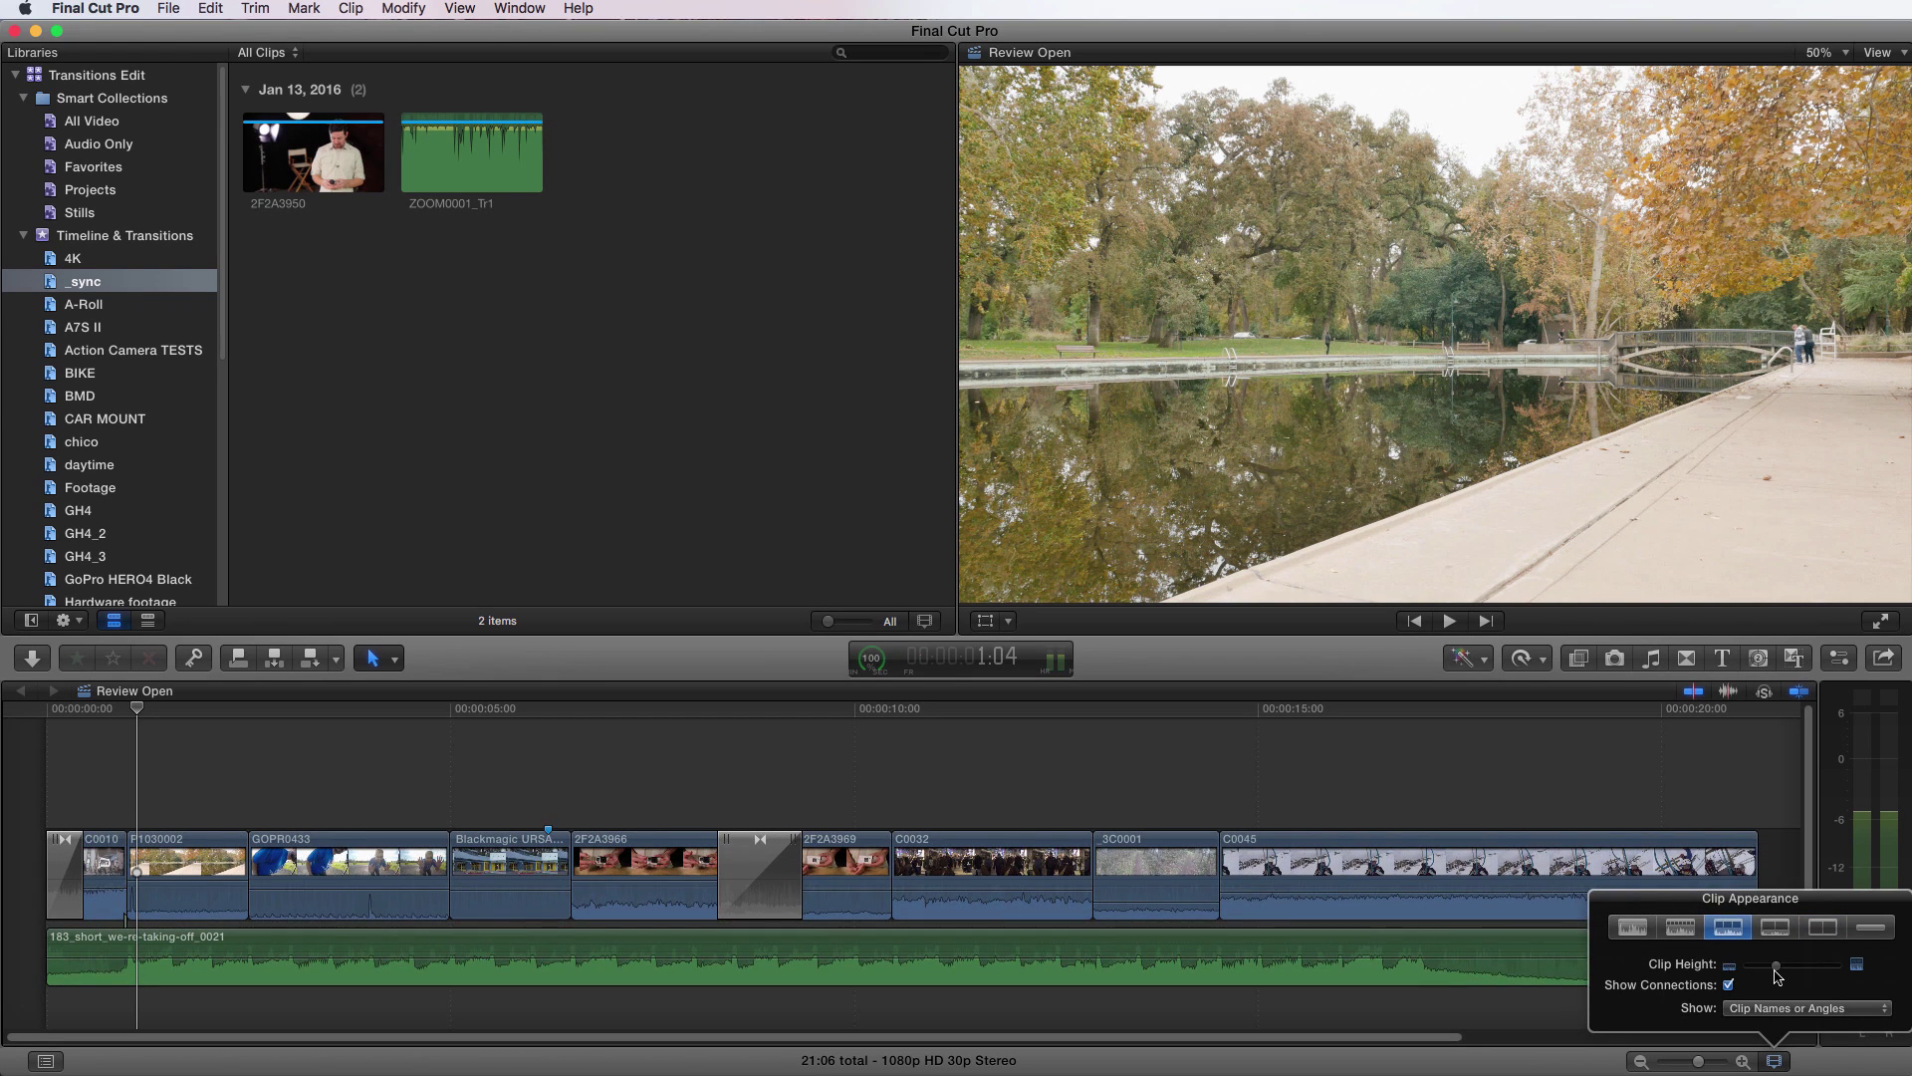
pyautogui.moveTo(1776, 969); pyautogui.dragTo(1783, 969)
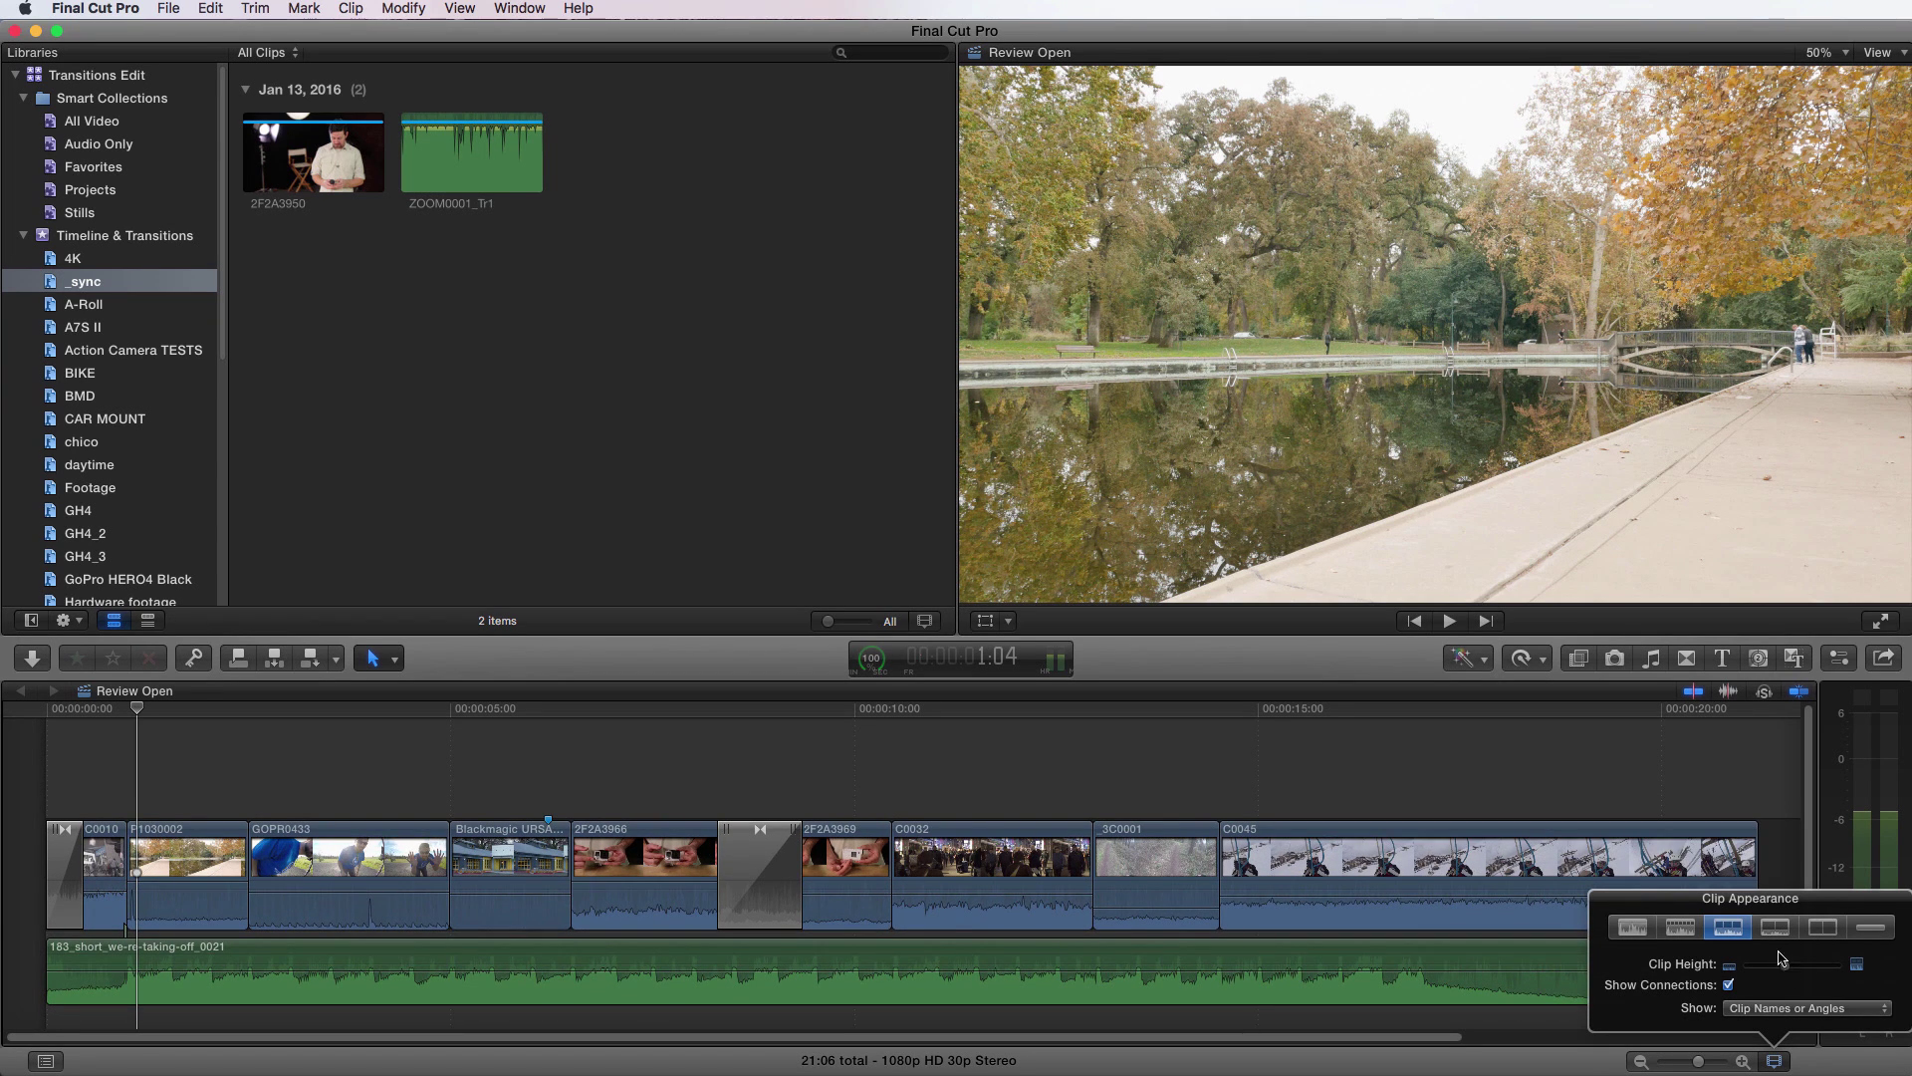
pyautogui.click(1407, 861)
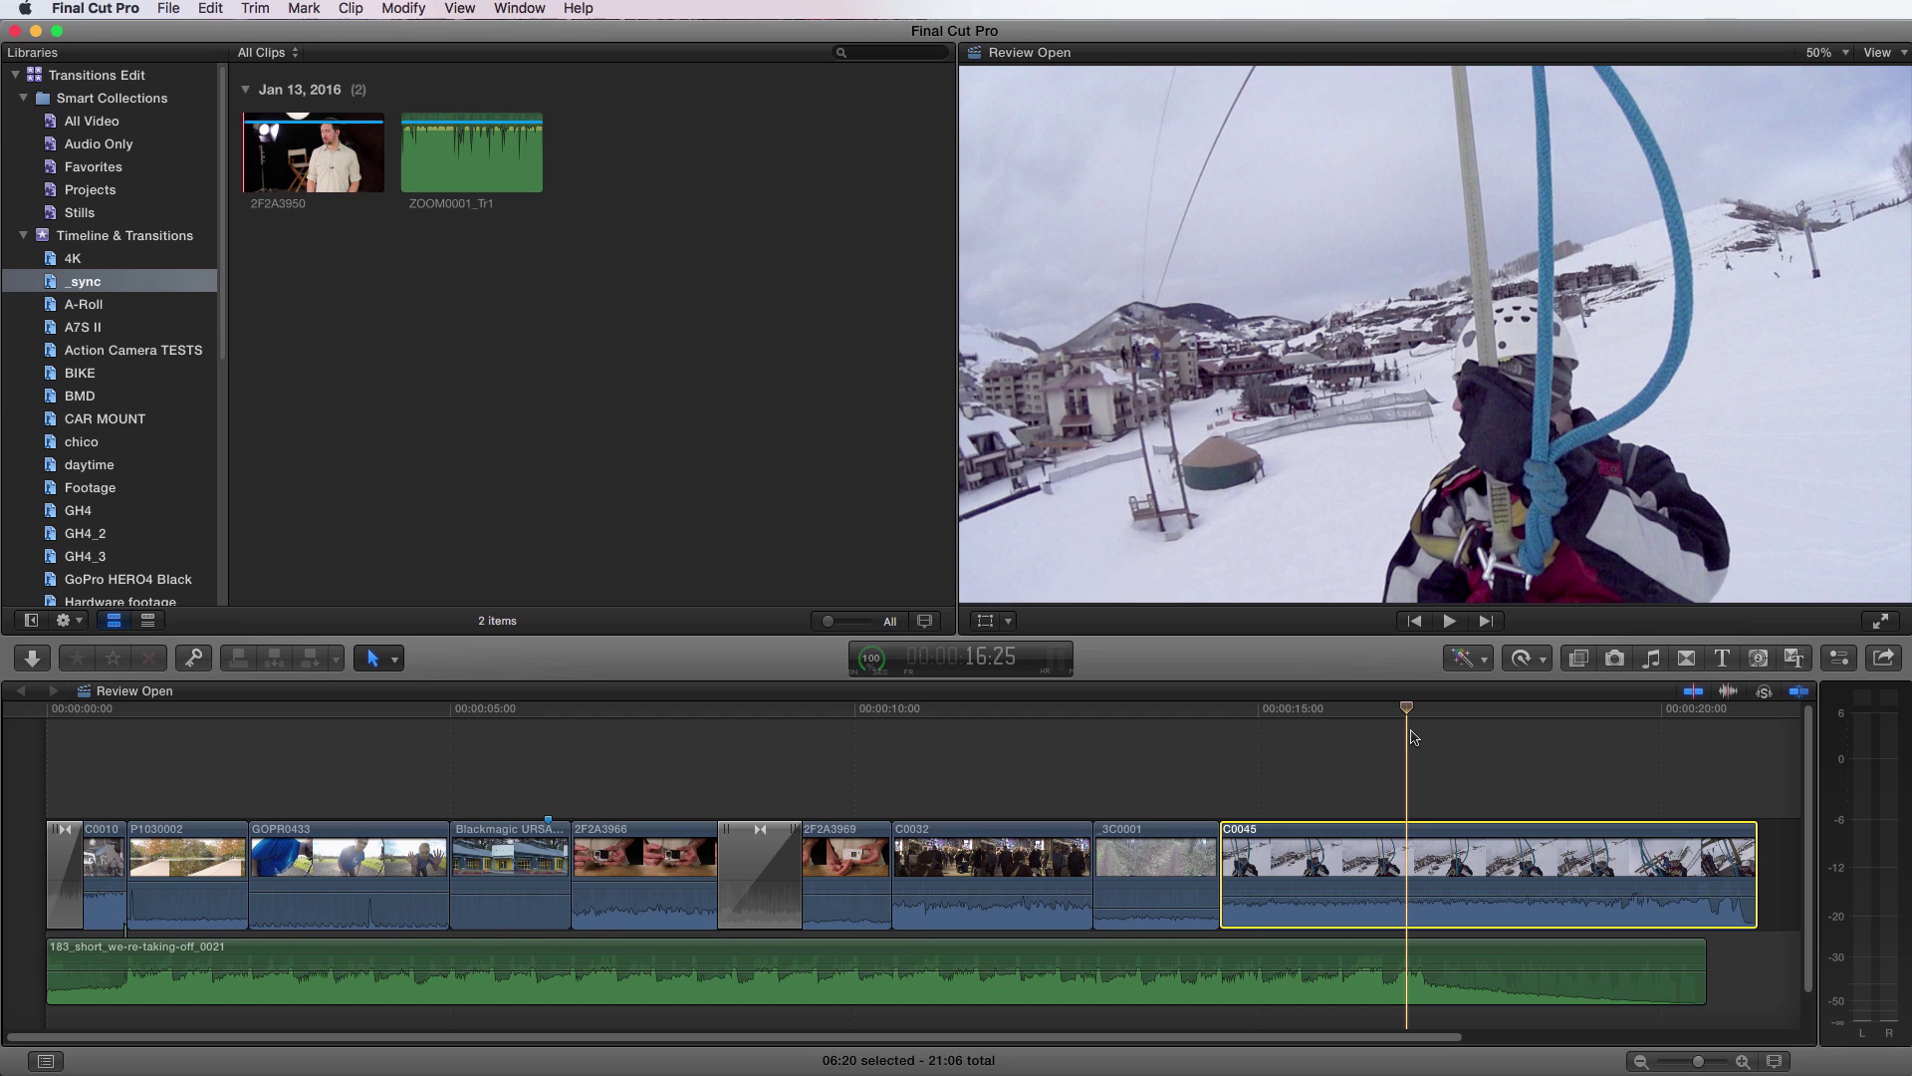
# Step: Lower the C0045 ski clip's volume to about -10 dB using the Audio Inspector and volume line
pyautogui.press('super+4')
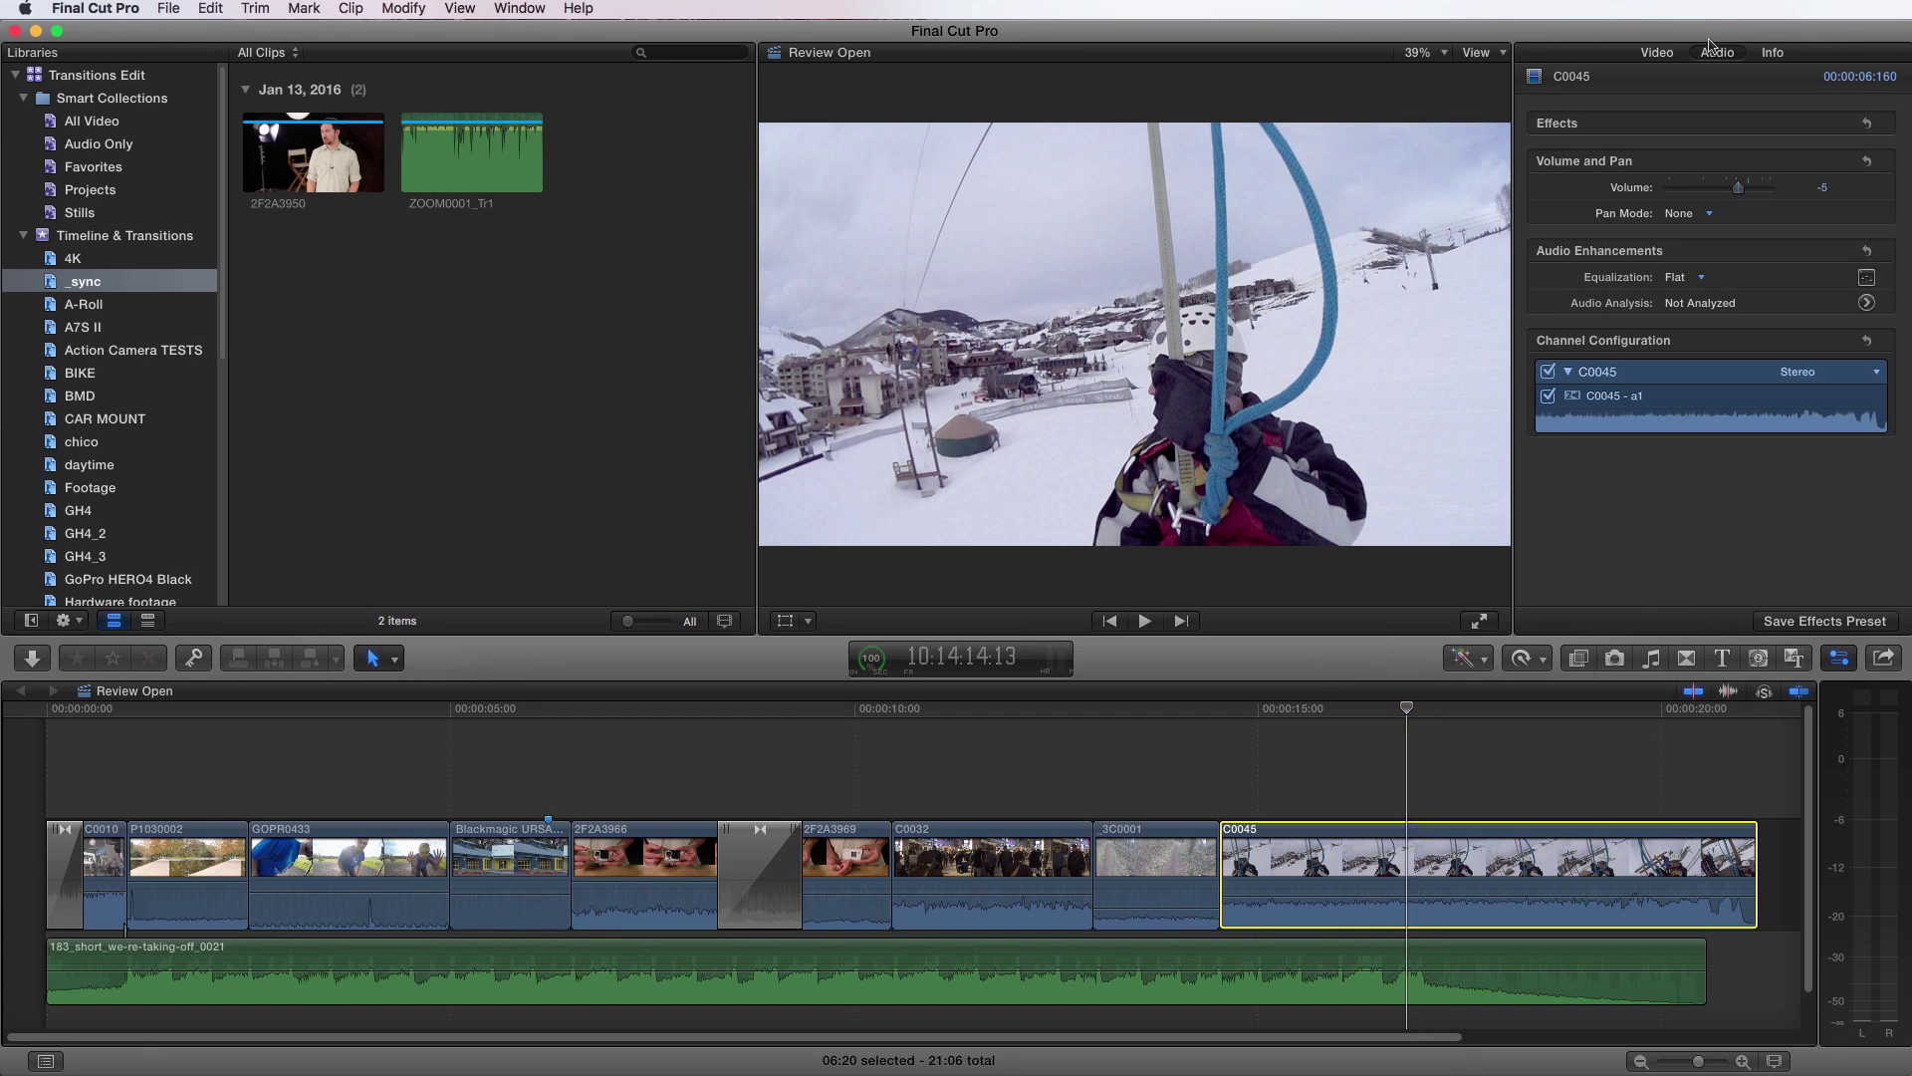
pyautogui.click(1713, 50)
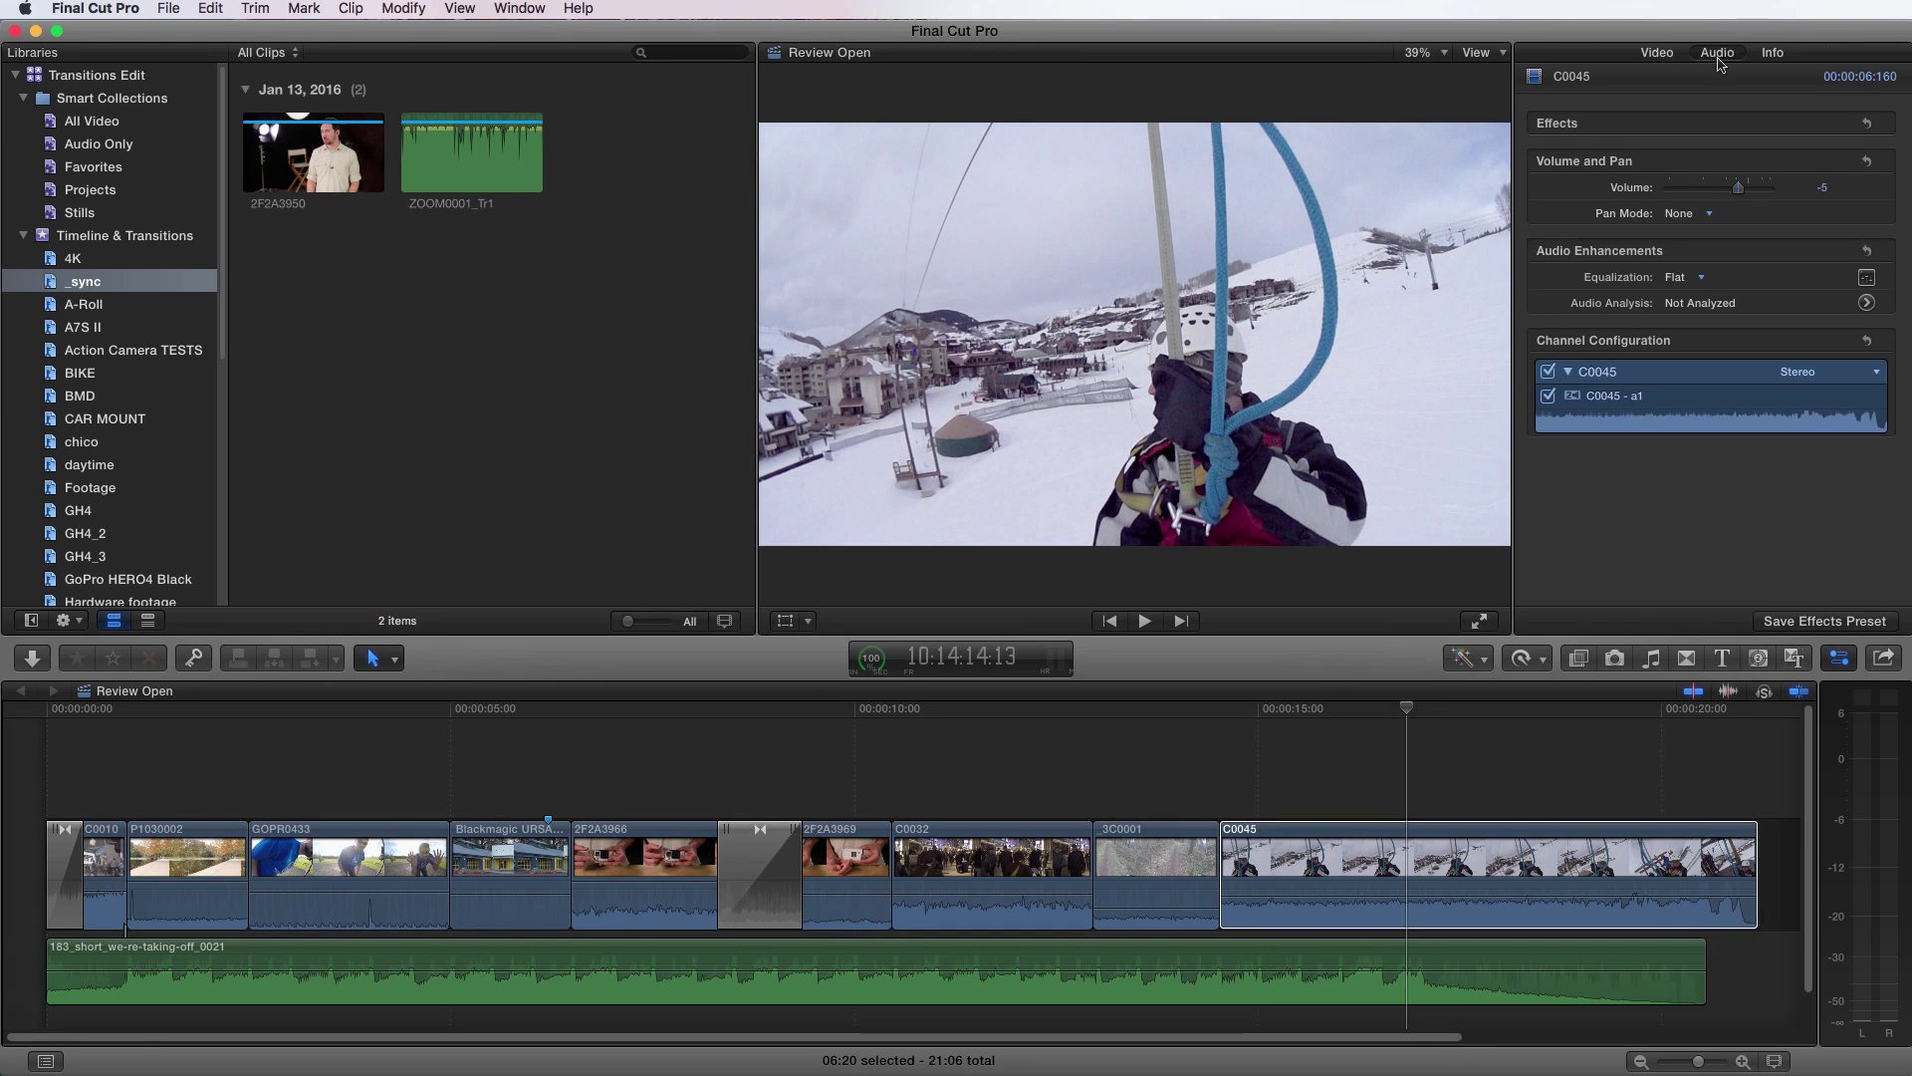
pyautogui.click(1664, 55)
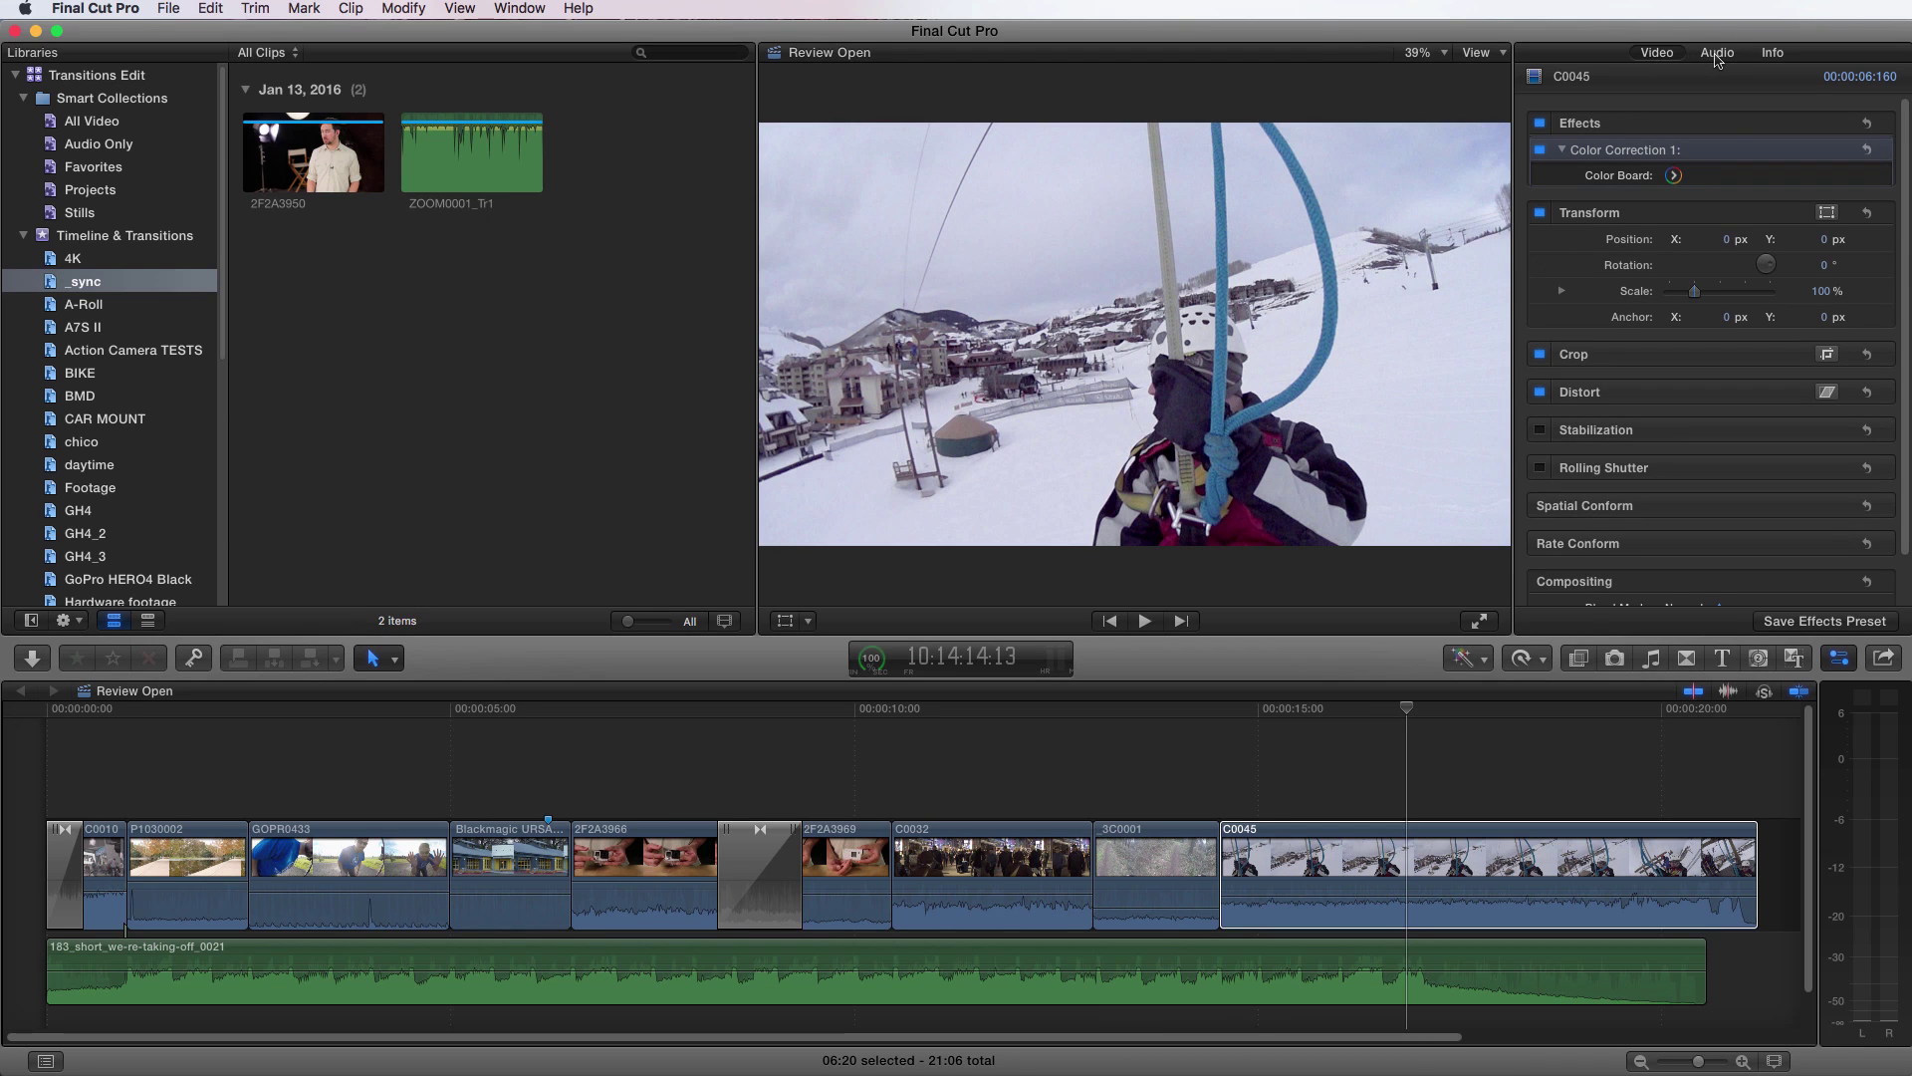
pyautogui.click(1717, 56)
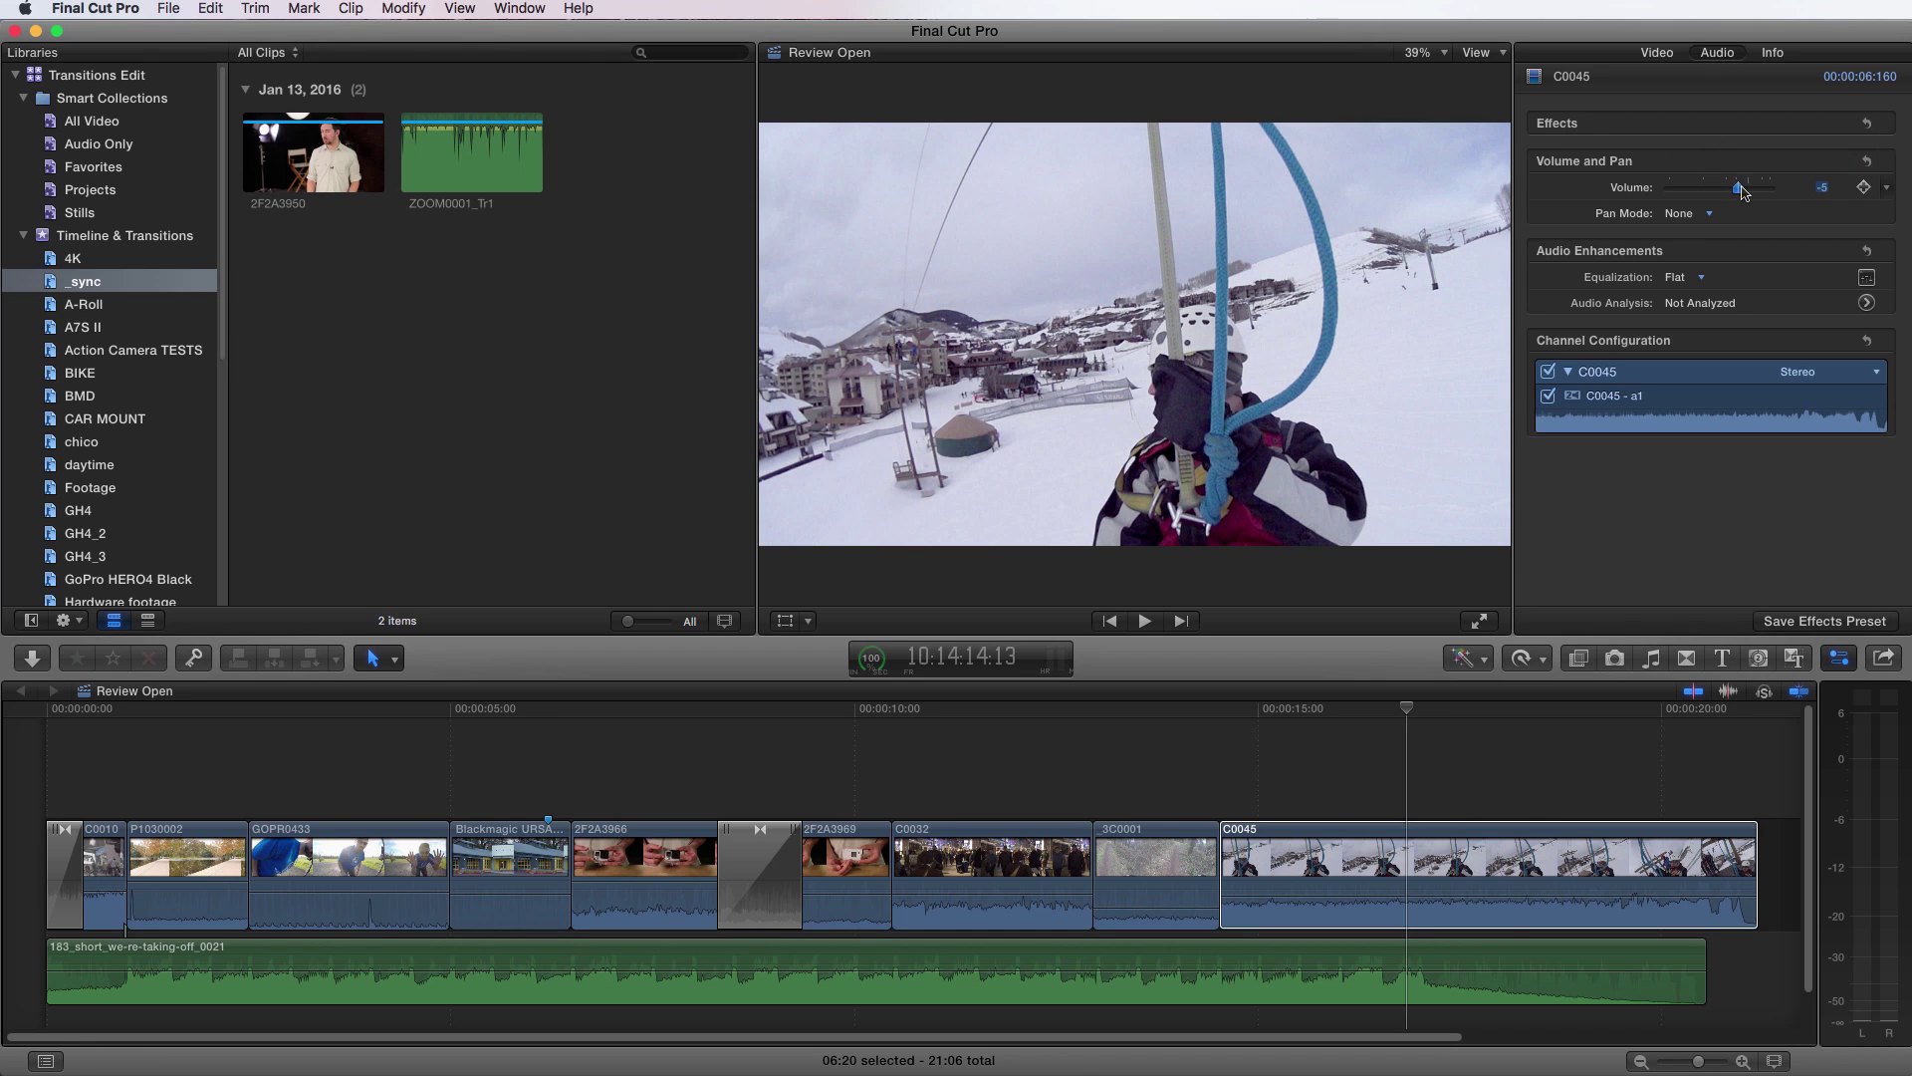
pyautogui.moveTo(1741, 191); pyautogui.dragTo(1733, 194)
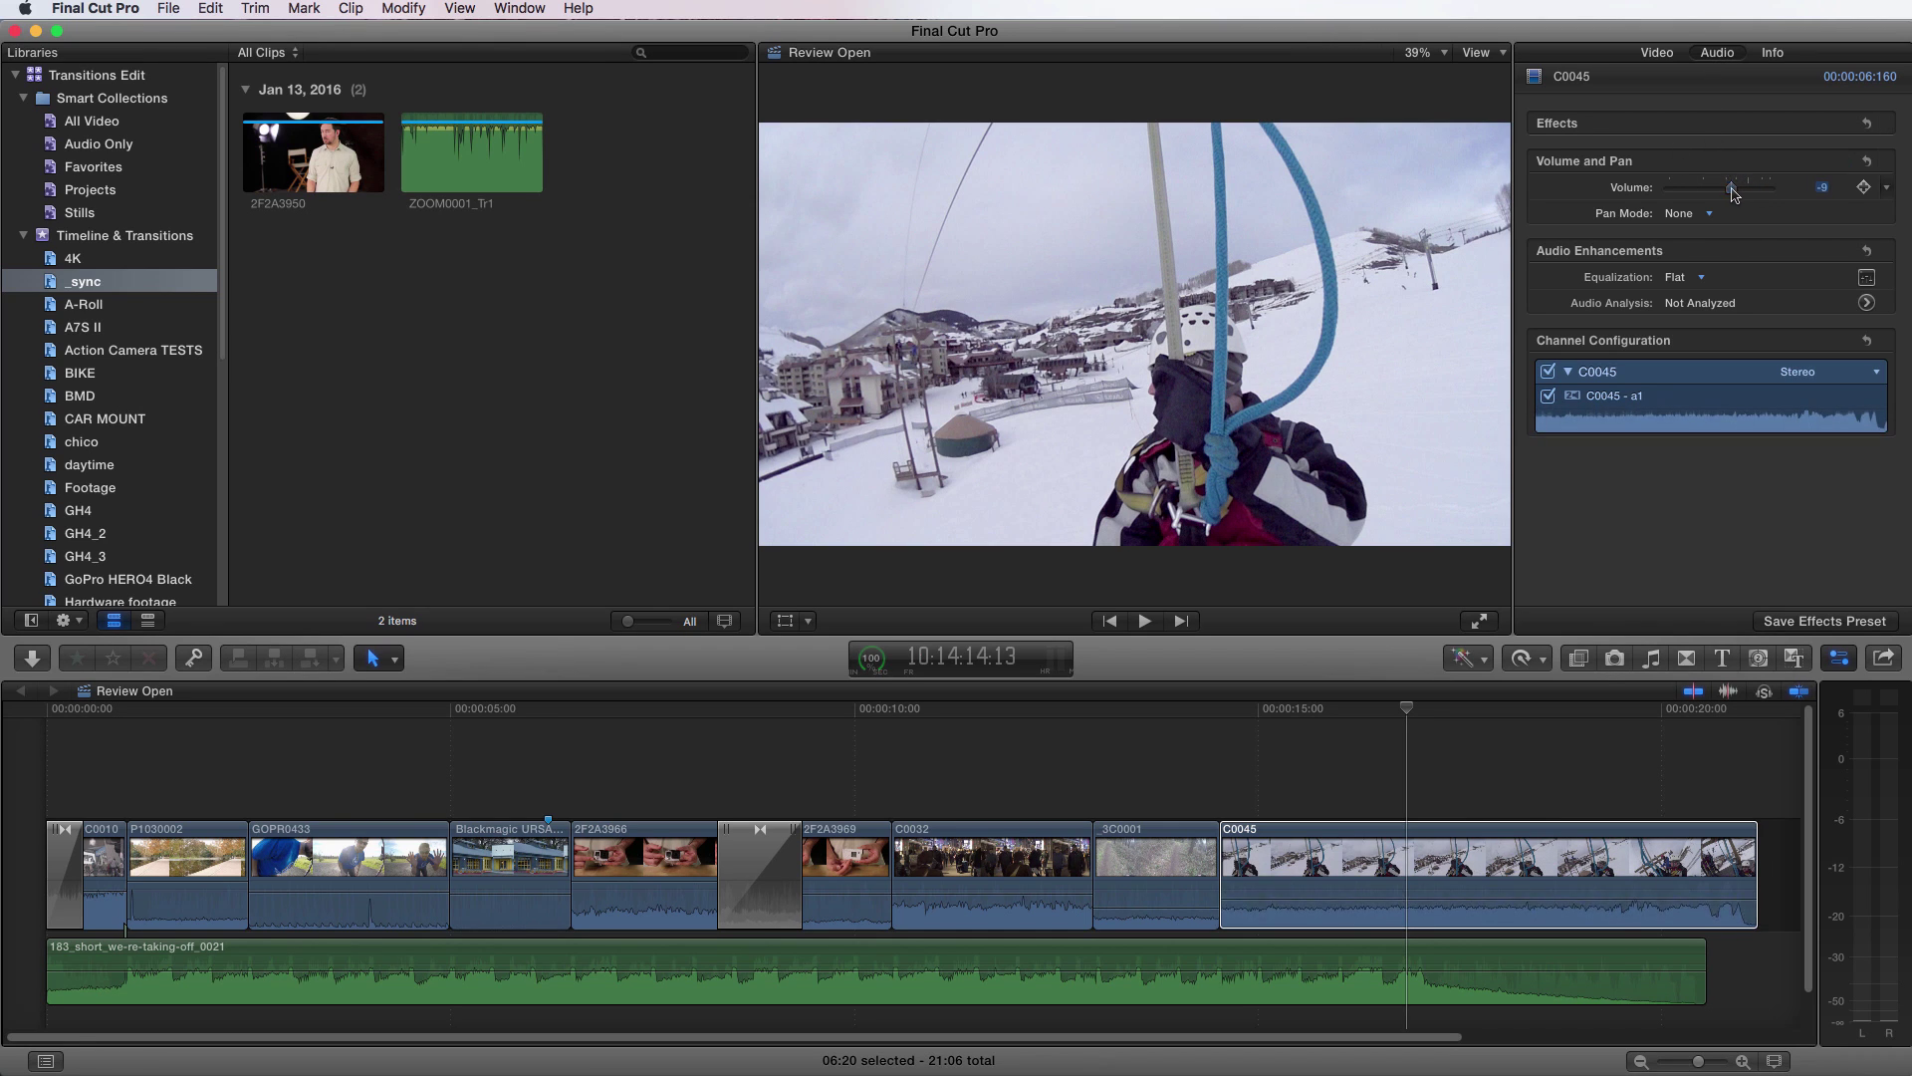
pyautogui.click(1405, 902)
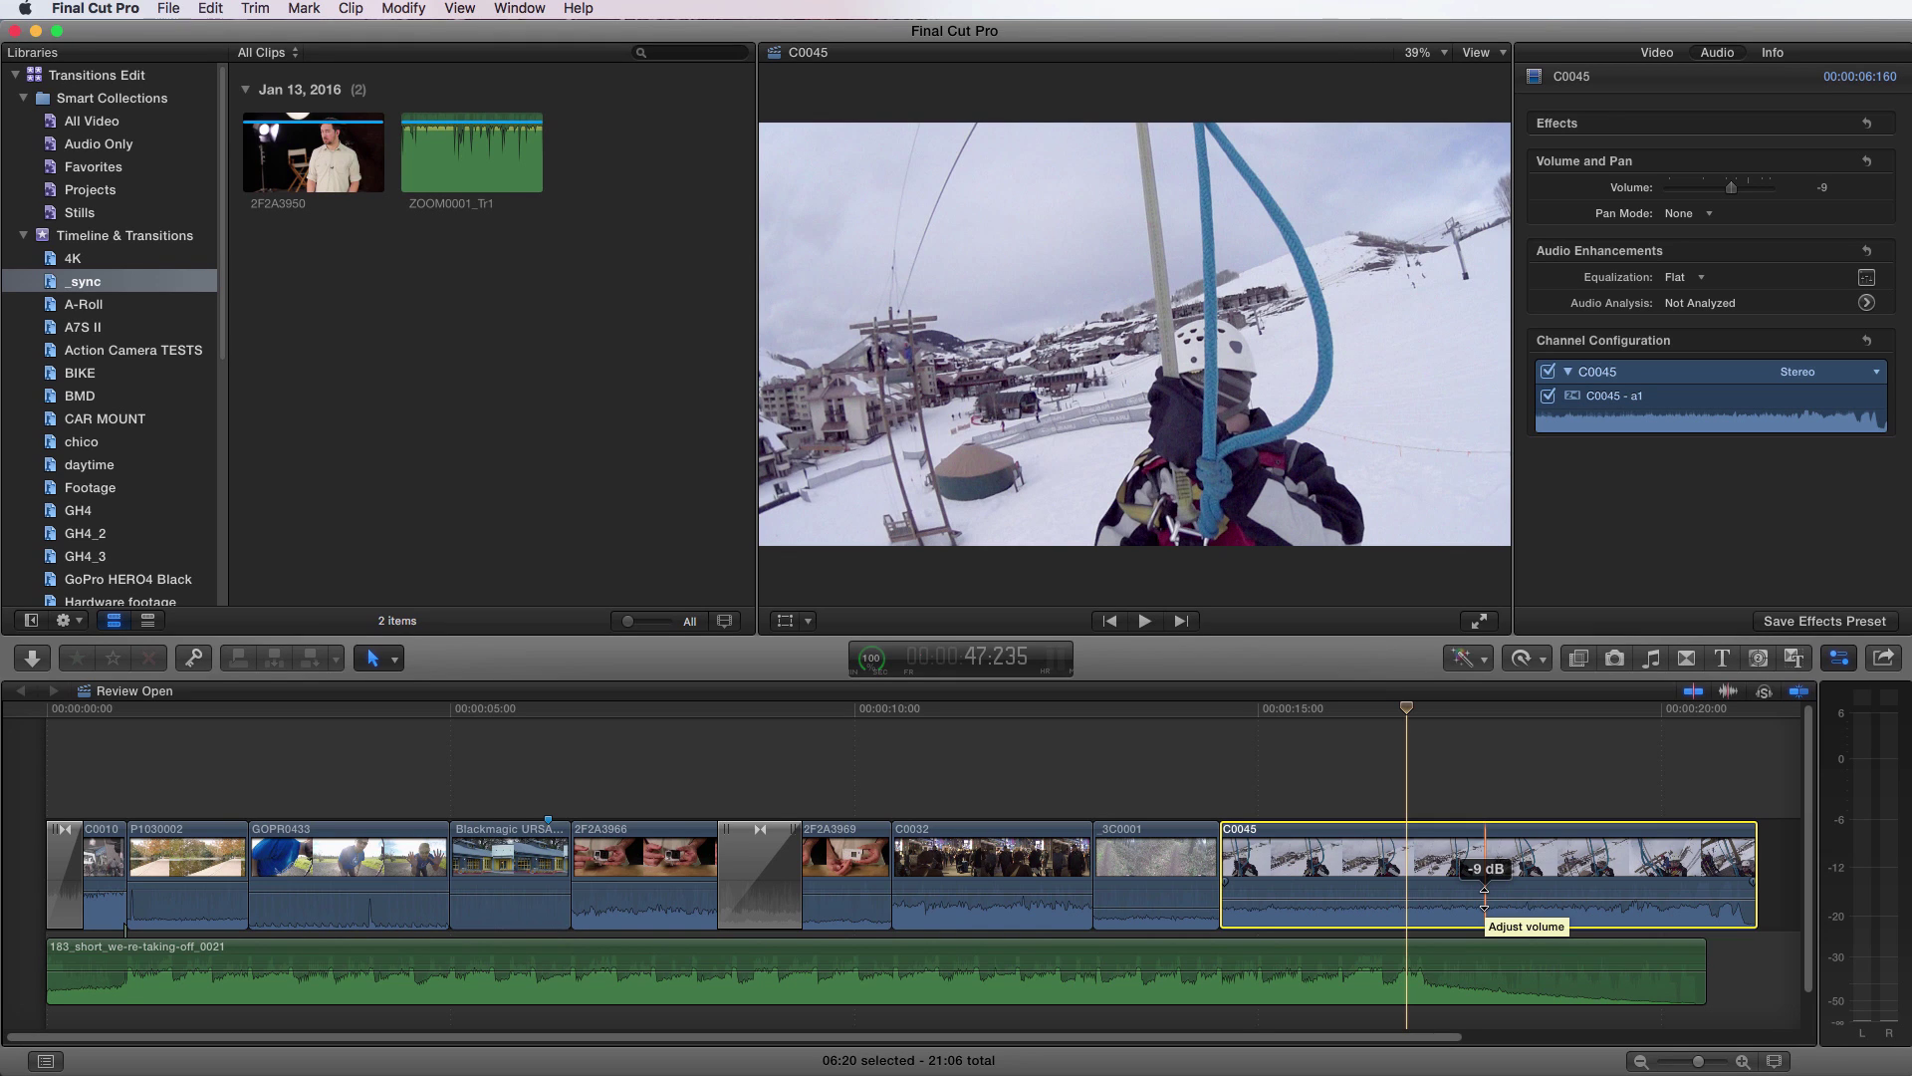
pyautogui.moveTo(1484, 896); pyautogui.dragTo(1484, 898)
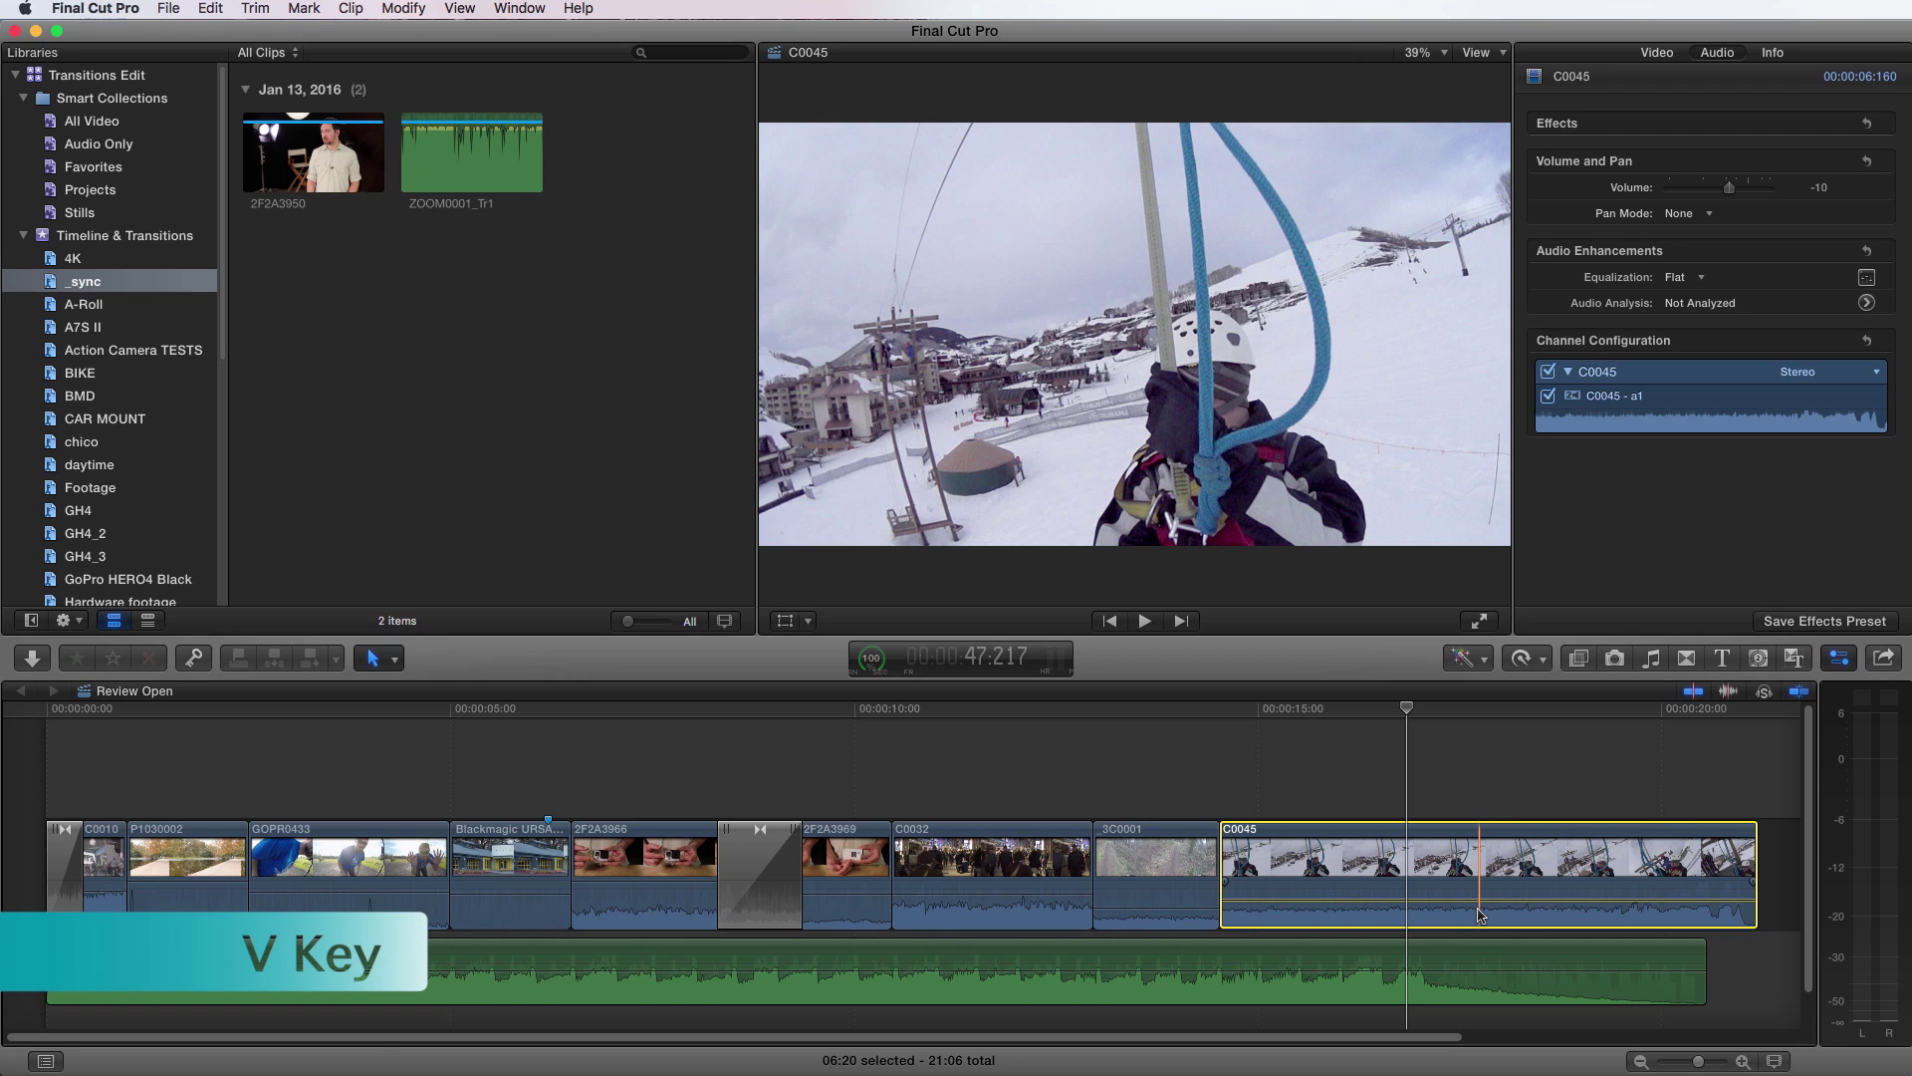
# Step: Toggle C0045 off and on, nudge its volume back to -10 dB, and enable Loop Playback
pyautogui.press('v')
pyautogui.press('v')
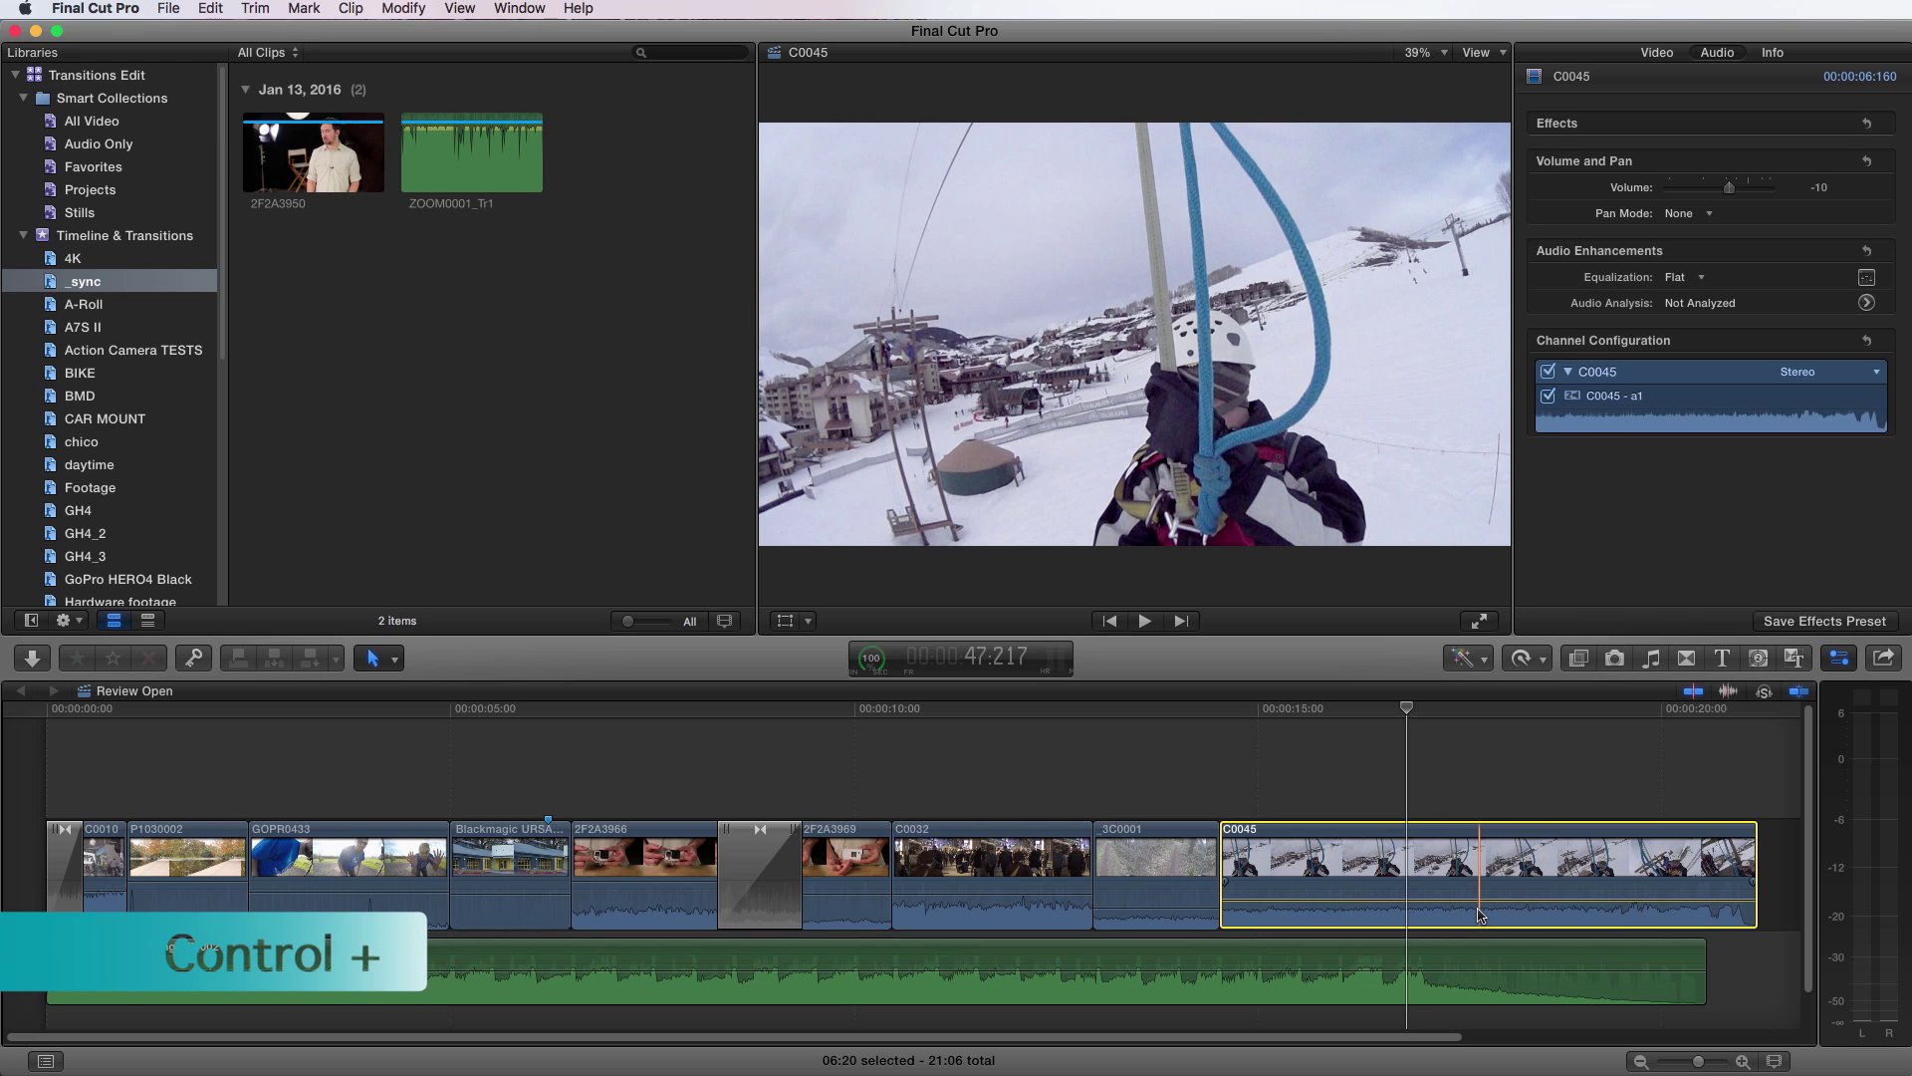
pyautogui.hotkey('ctrl', '=')
pyautogui.hotkey('ctrl', '=')
pyautogui.hotkey('ctrl', '=')
pyautogui.hotkey('ctrl', '-')
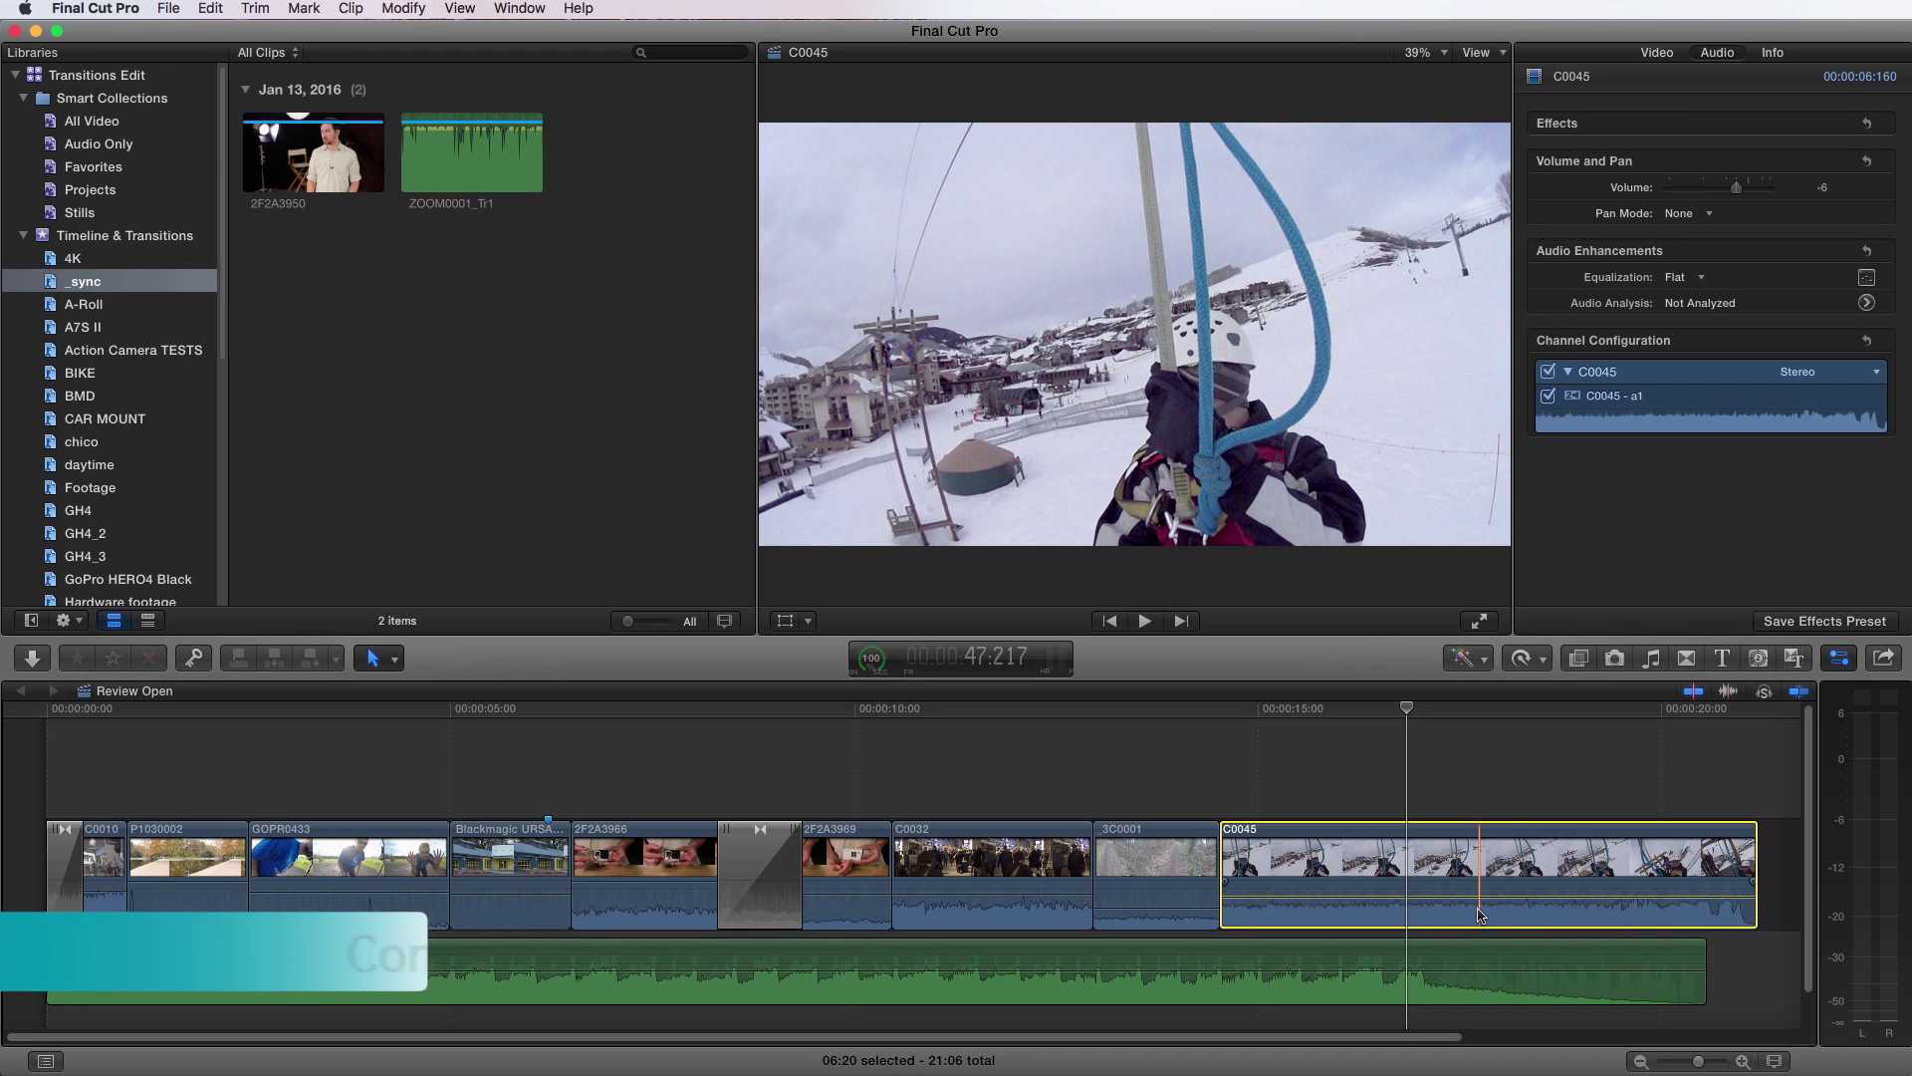
pyautogui.hotkey('ctrl', '-')
pyautogui.hotkey('ctrl', '-')
pyautogui.hotkey('ctrl', '-')
pyautogui.hotkey('ctrl', '-')
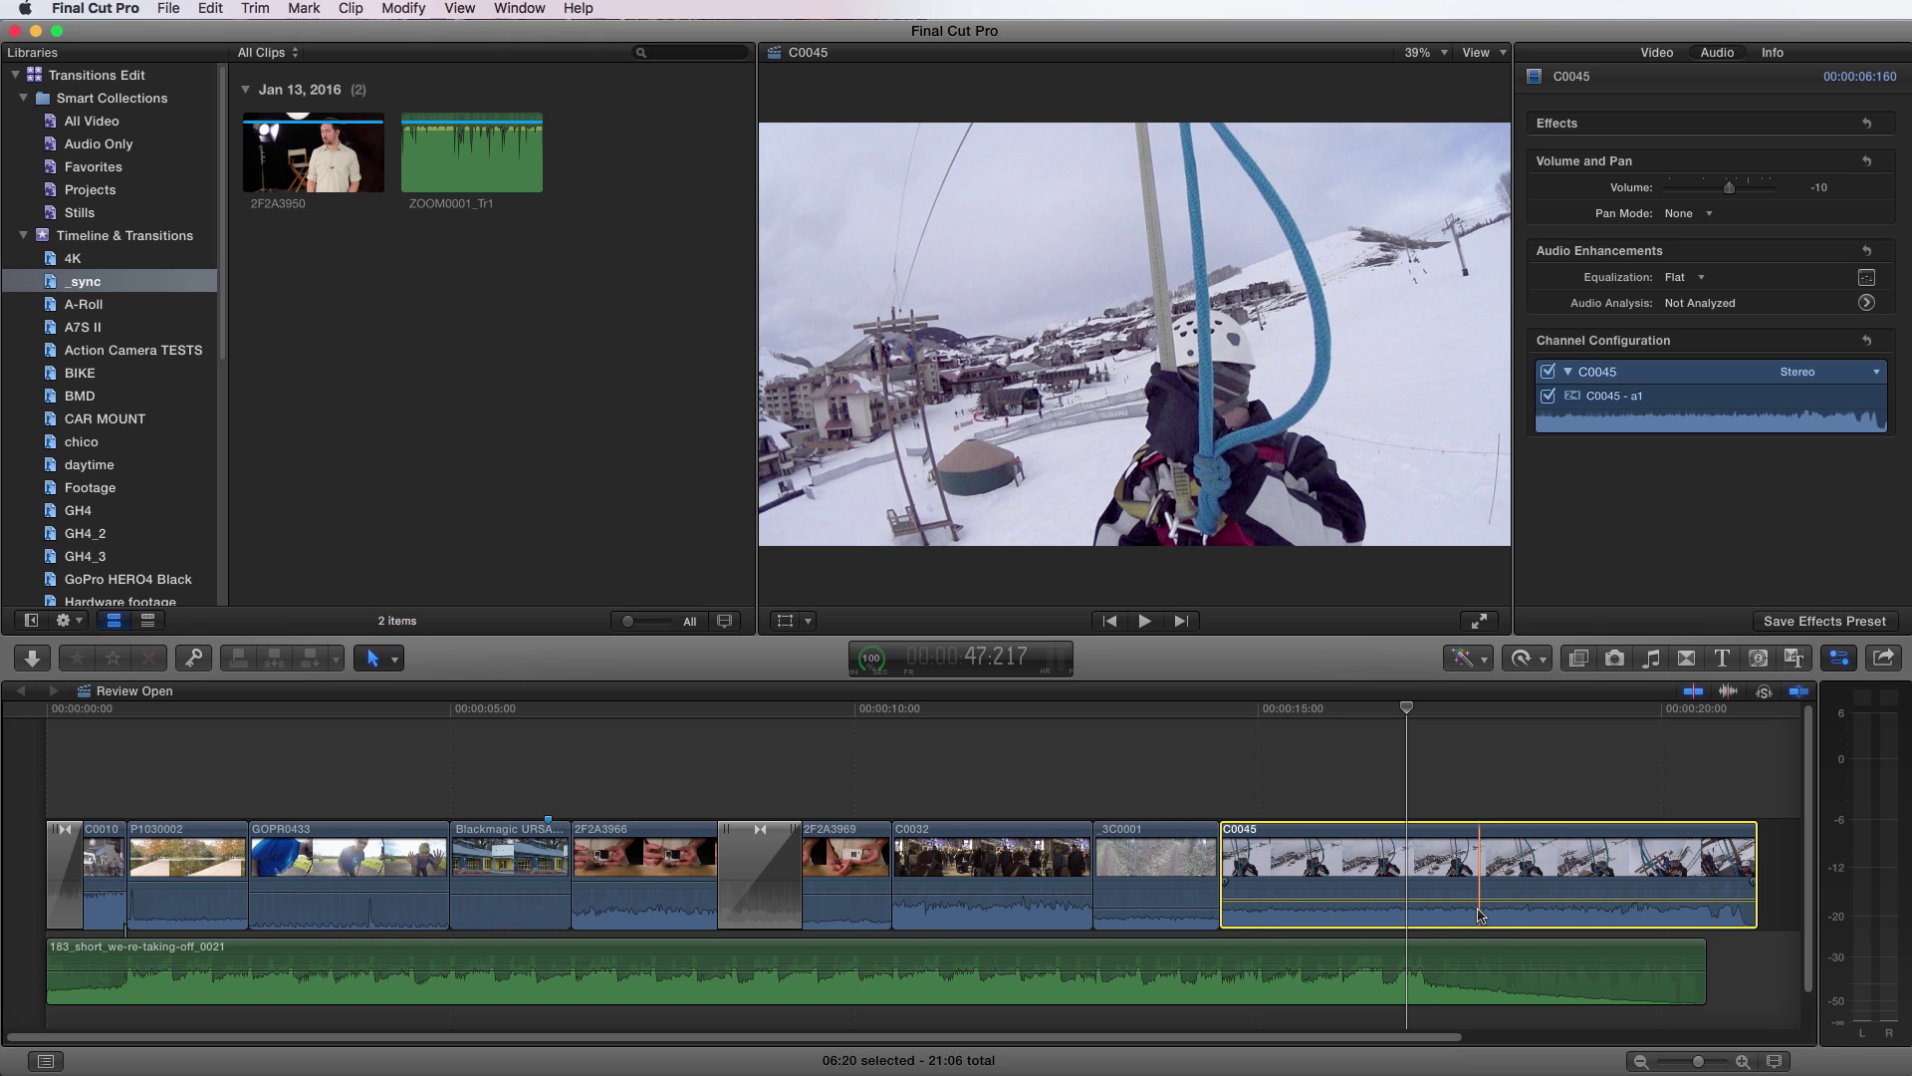
pyautogui.press('super+l')
# Step: Toggle Loop Playback from the View > Playback menu
pyautogui.click(460, 10)
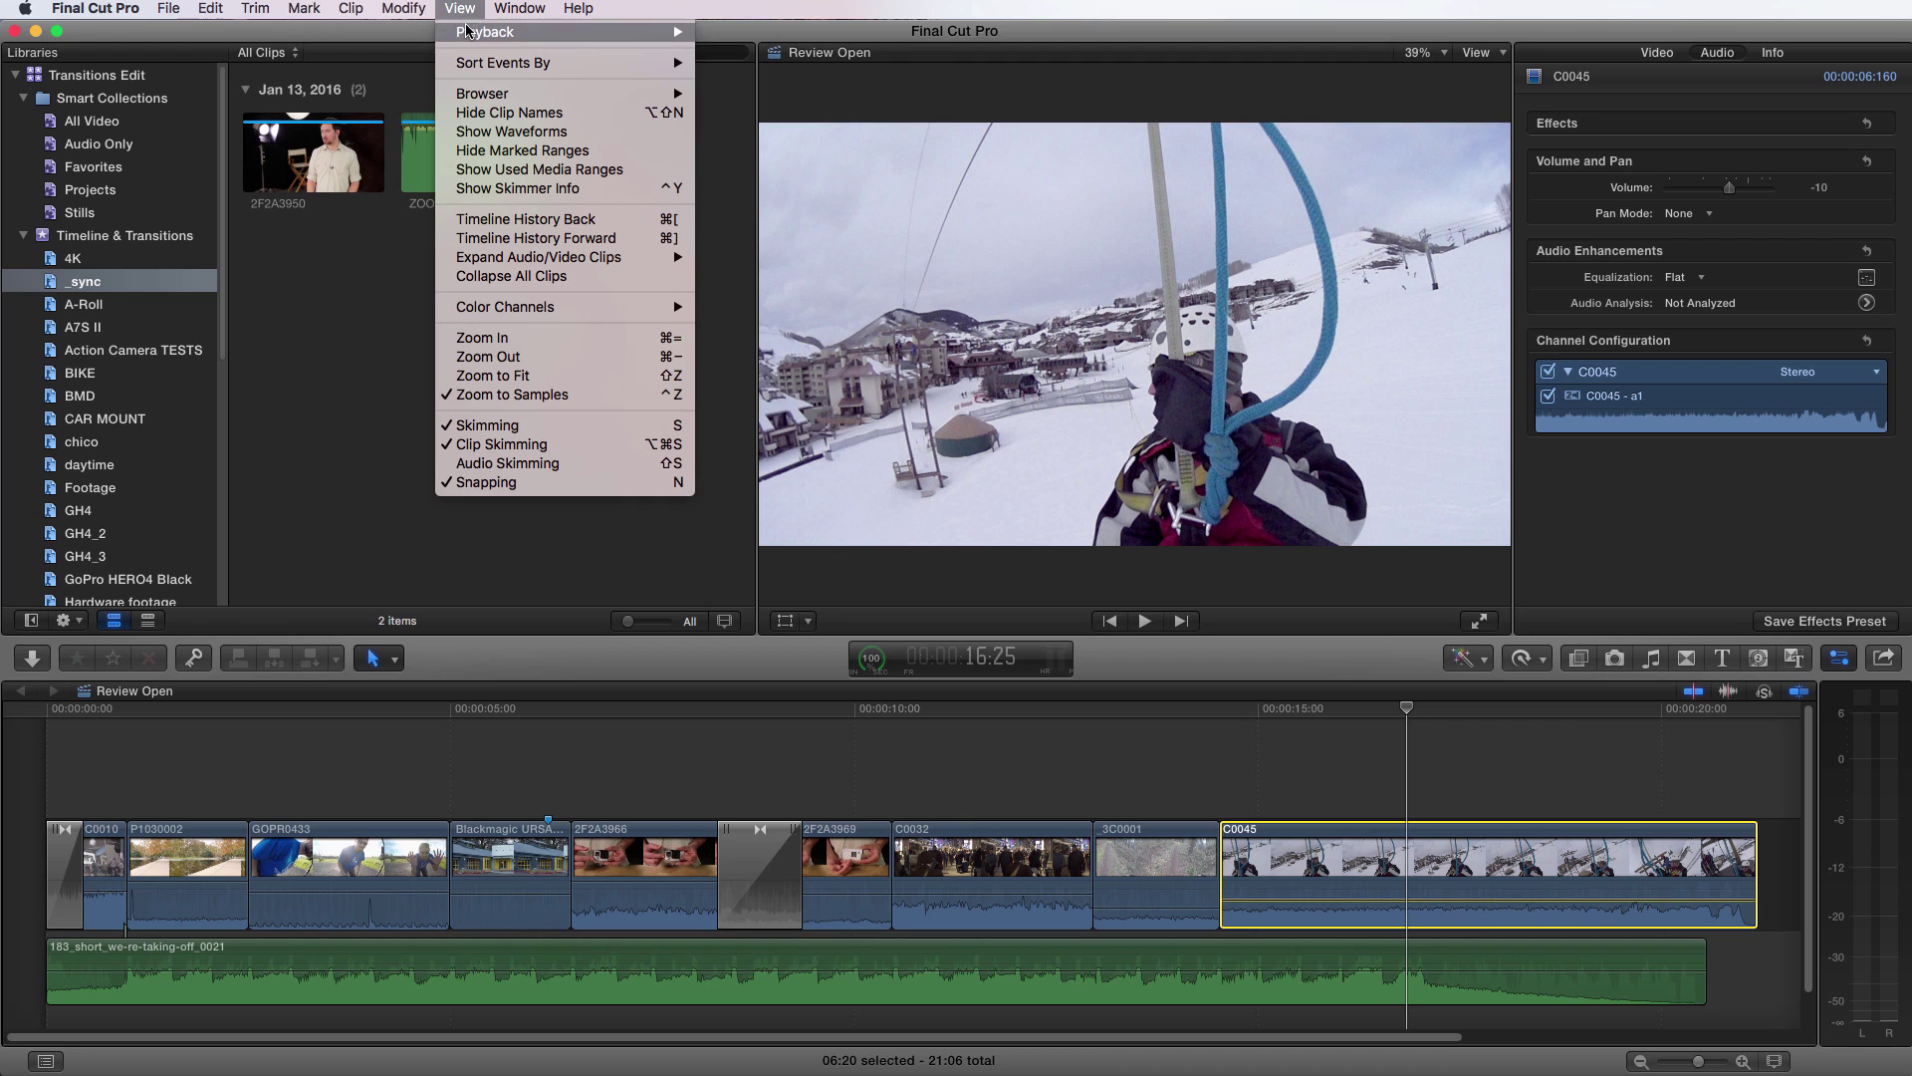
pyautogui.moveTo(470, 33)
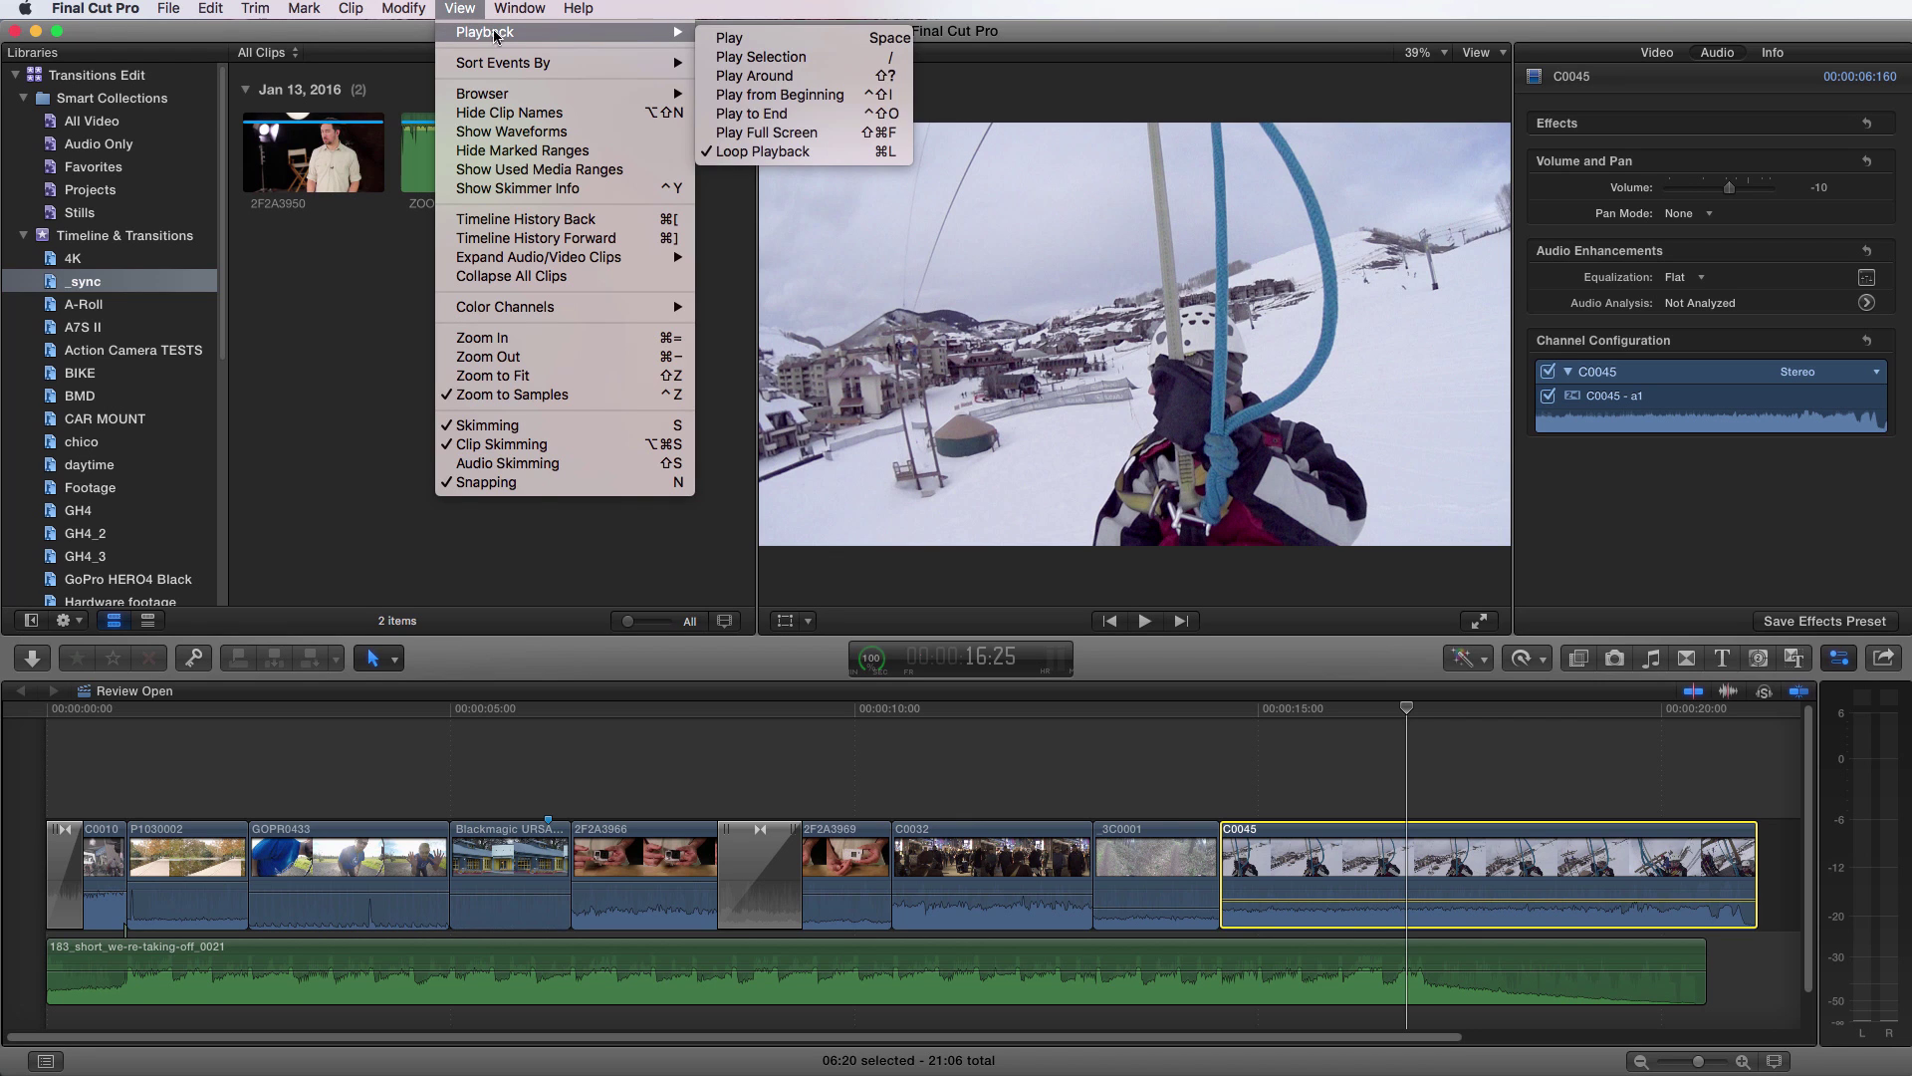
pyautogui.click(793, 152)
# Step: Preview a short stretch of the C0045 clip around 14:24
pyautogui.click(1244, 728)
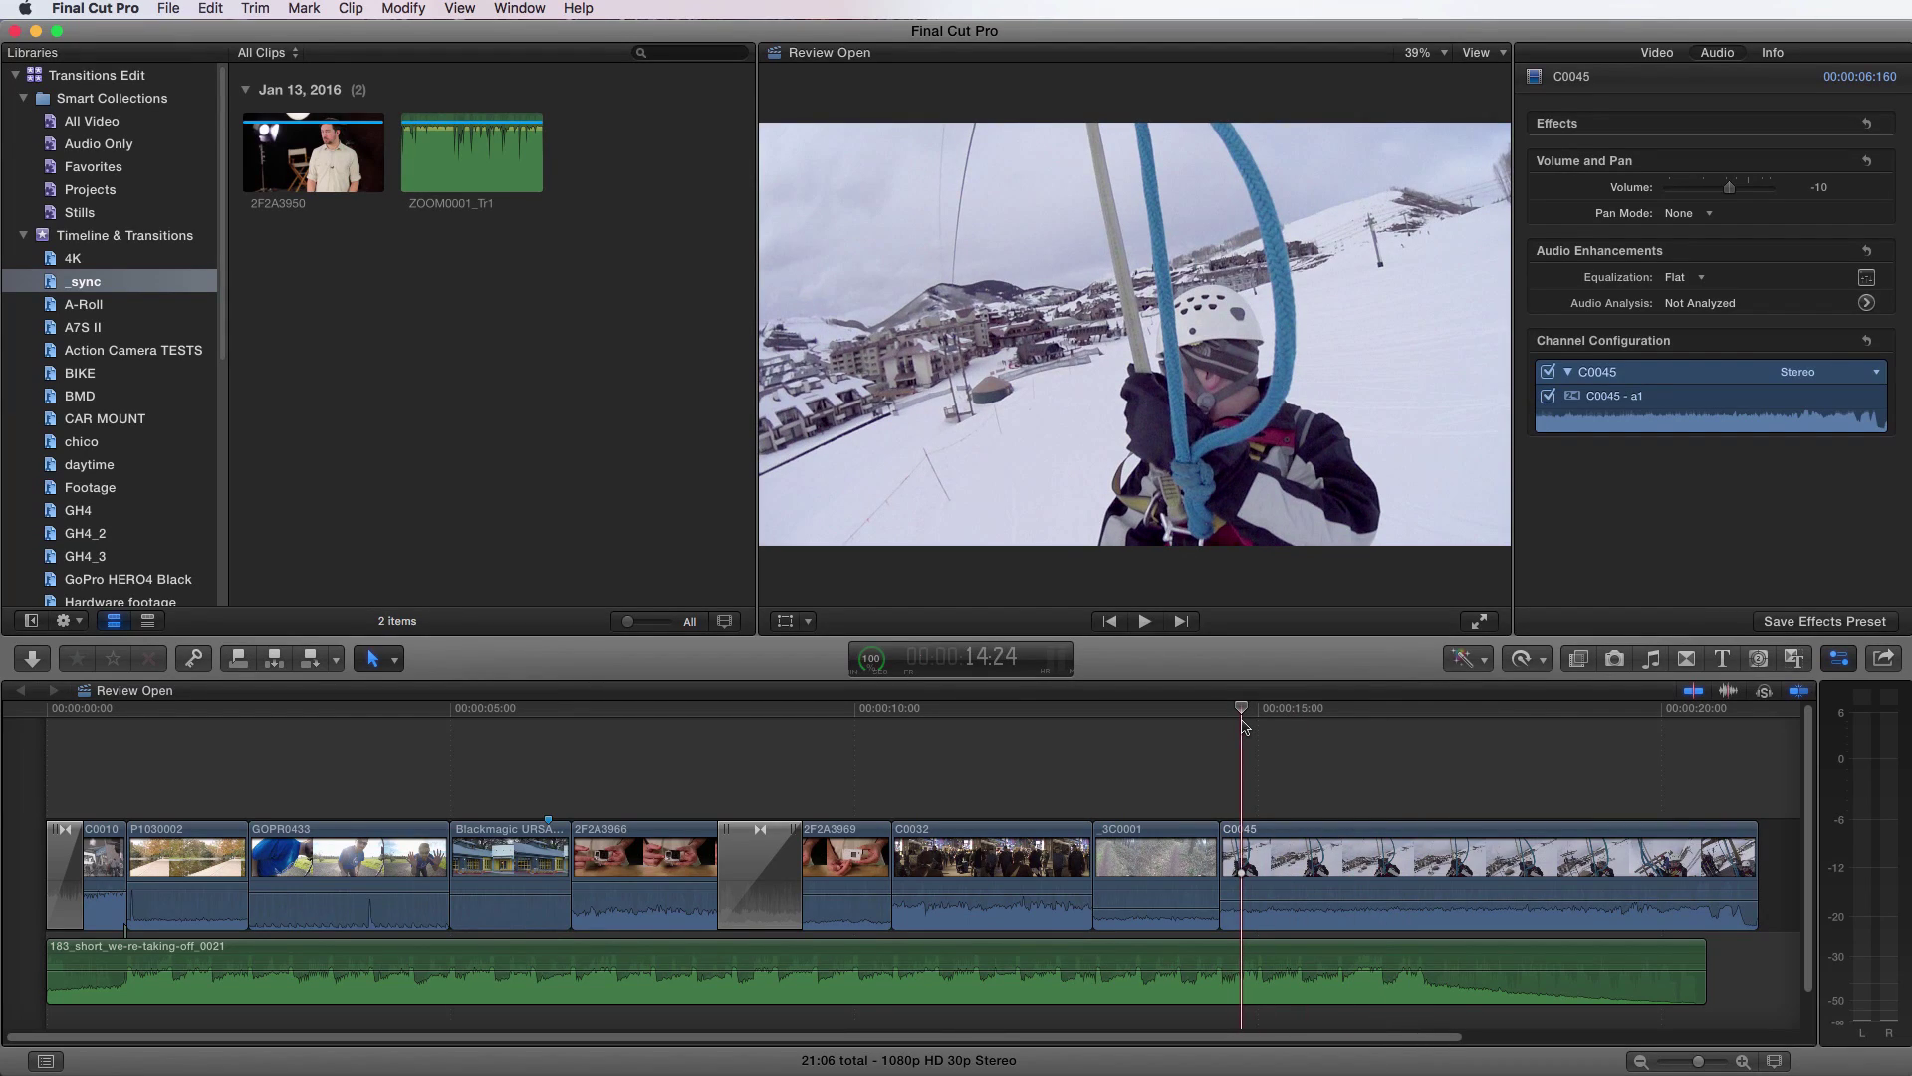
pyautogui.hotkey('shift', '/')
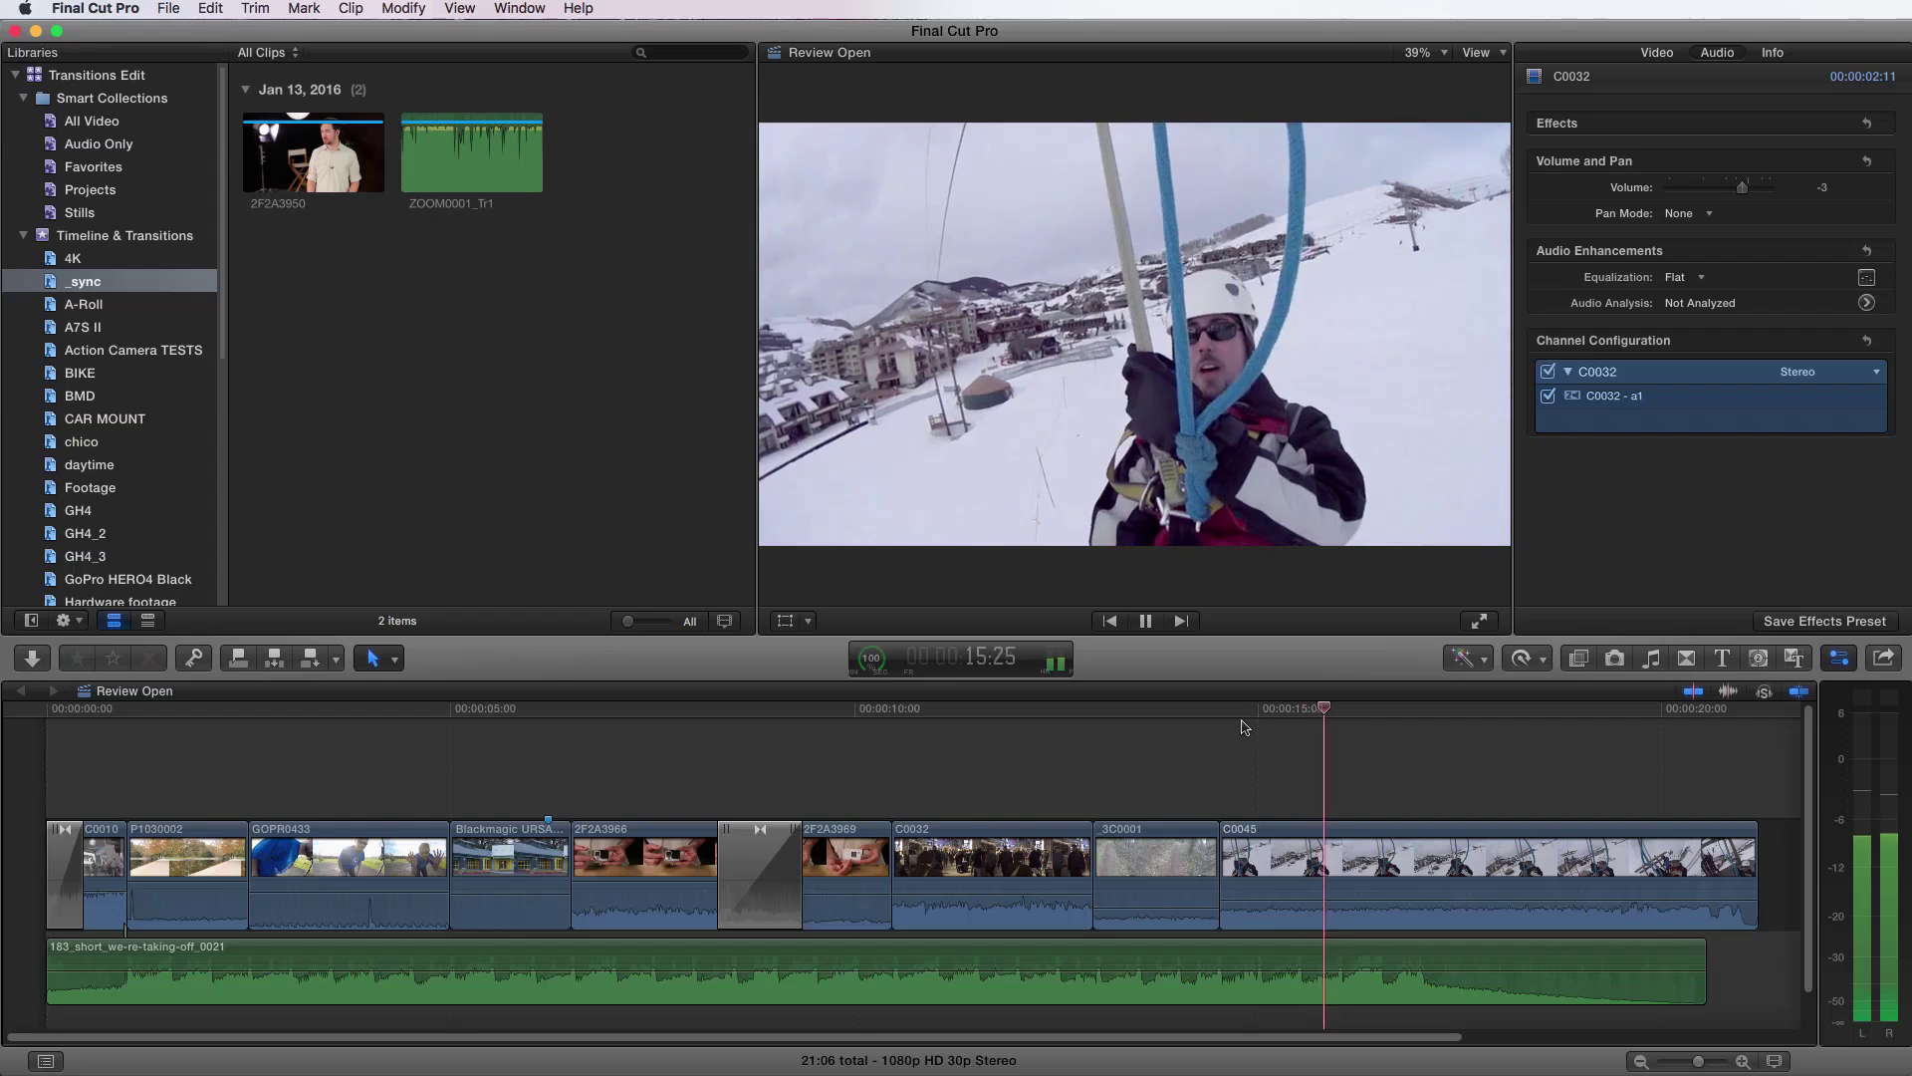
pyautogui.click(1244, 727)
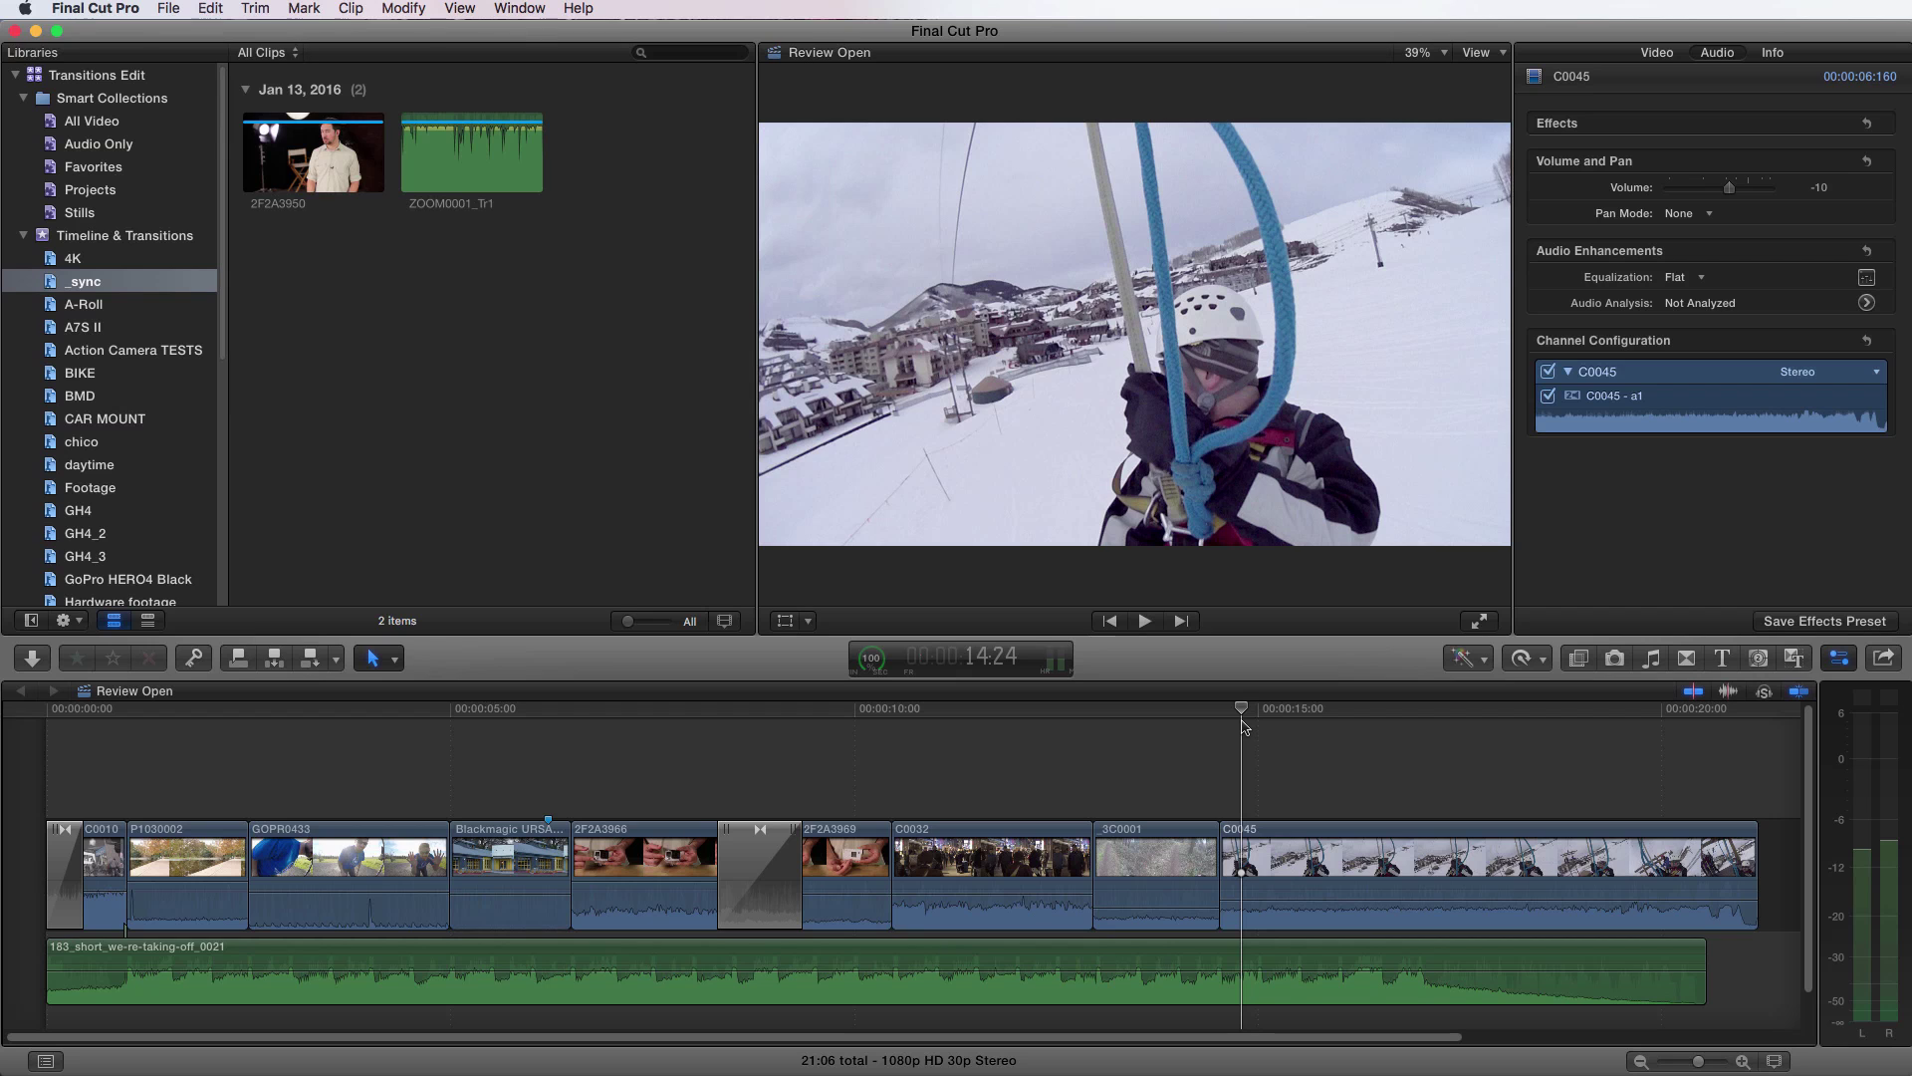
# Step: Preview the Blackmagic clip, then set volumes: C0045 down, C0032 -3 dB, 2F2A3969 3 dB, 2F2A3966 lower, Blackmagic 5 dB
pyautogui.moveTo(550, 707); pyautogui.dragTo(508, 702)
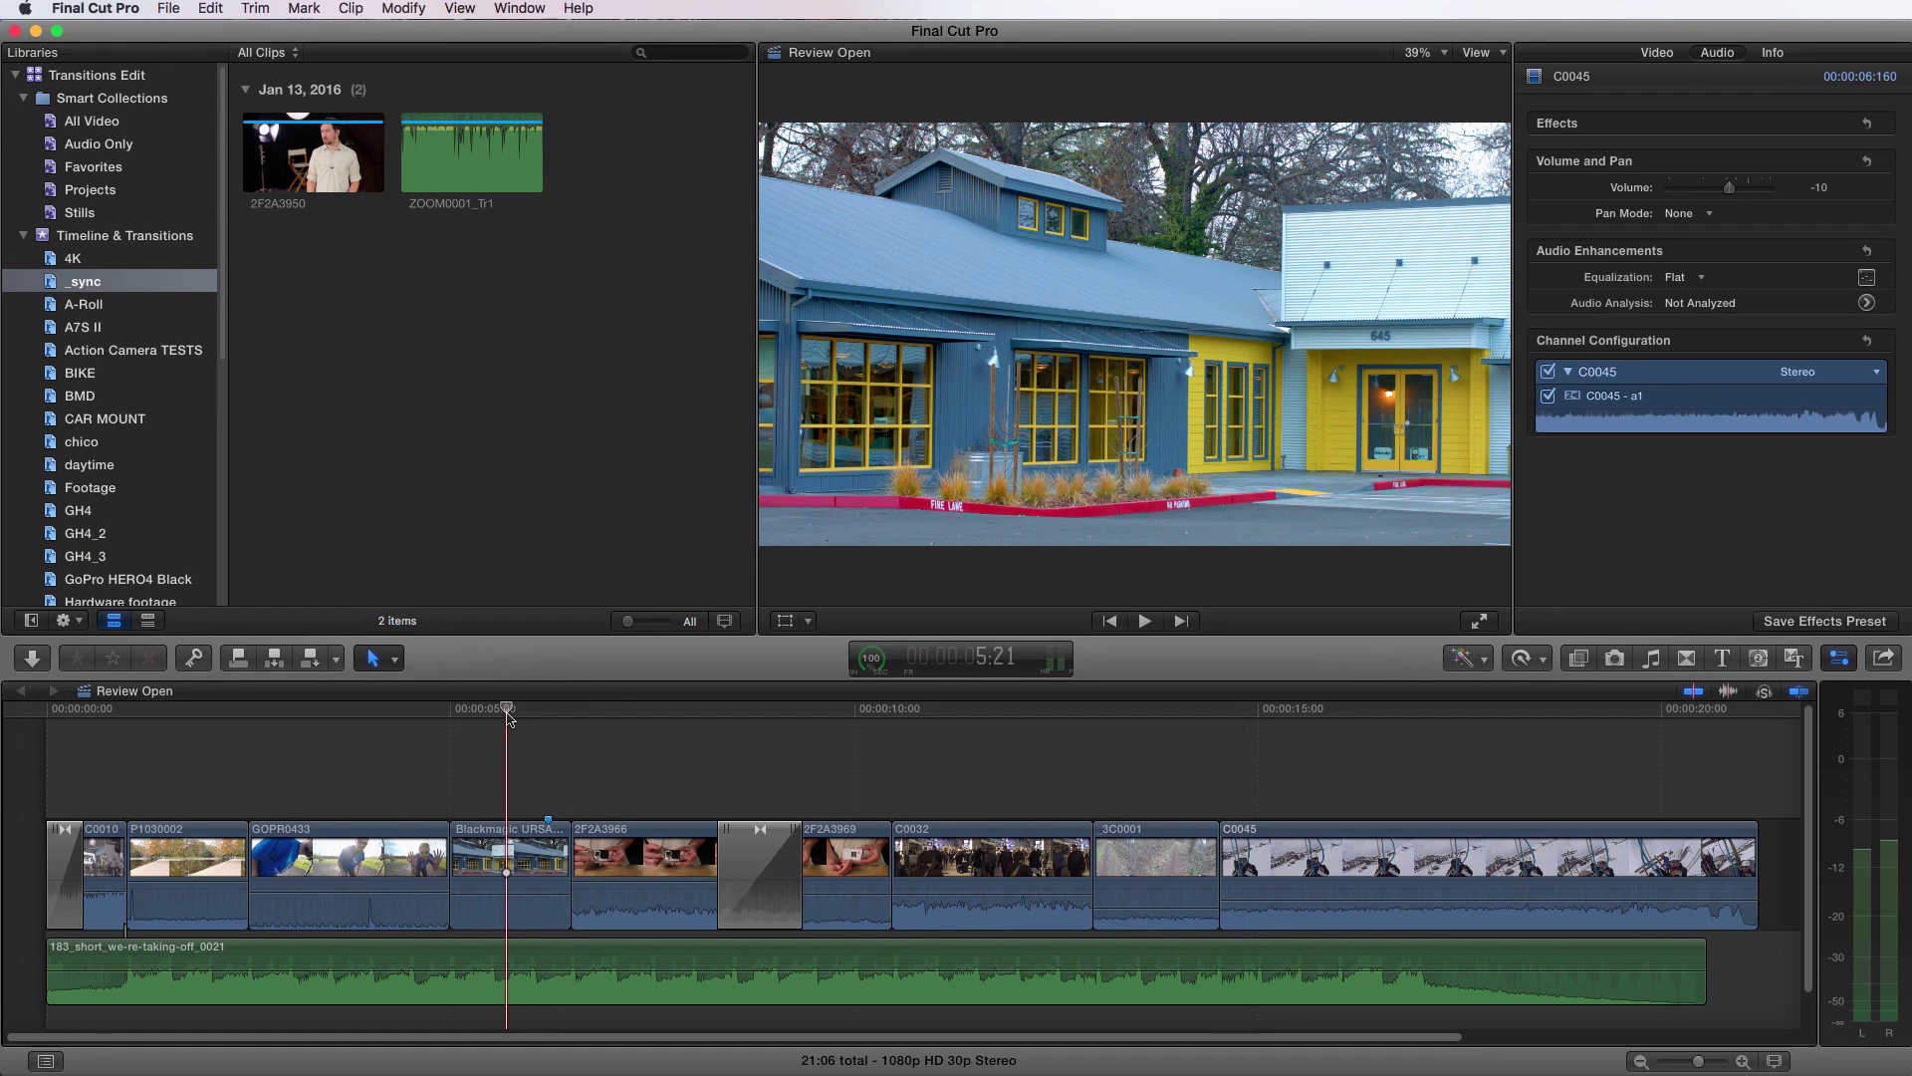
pyautogui.hotkey('shift', '/')
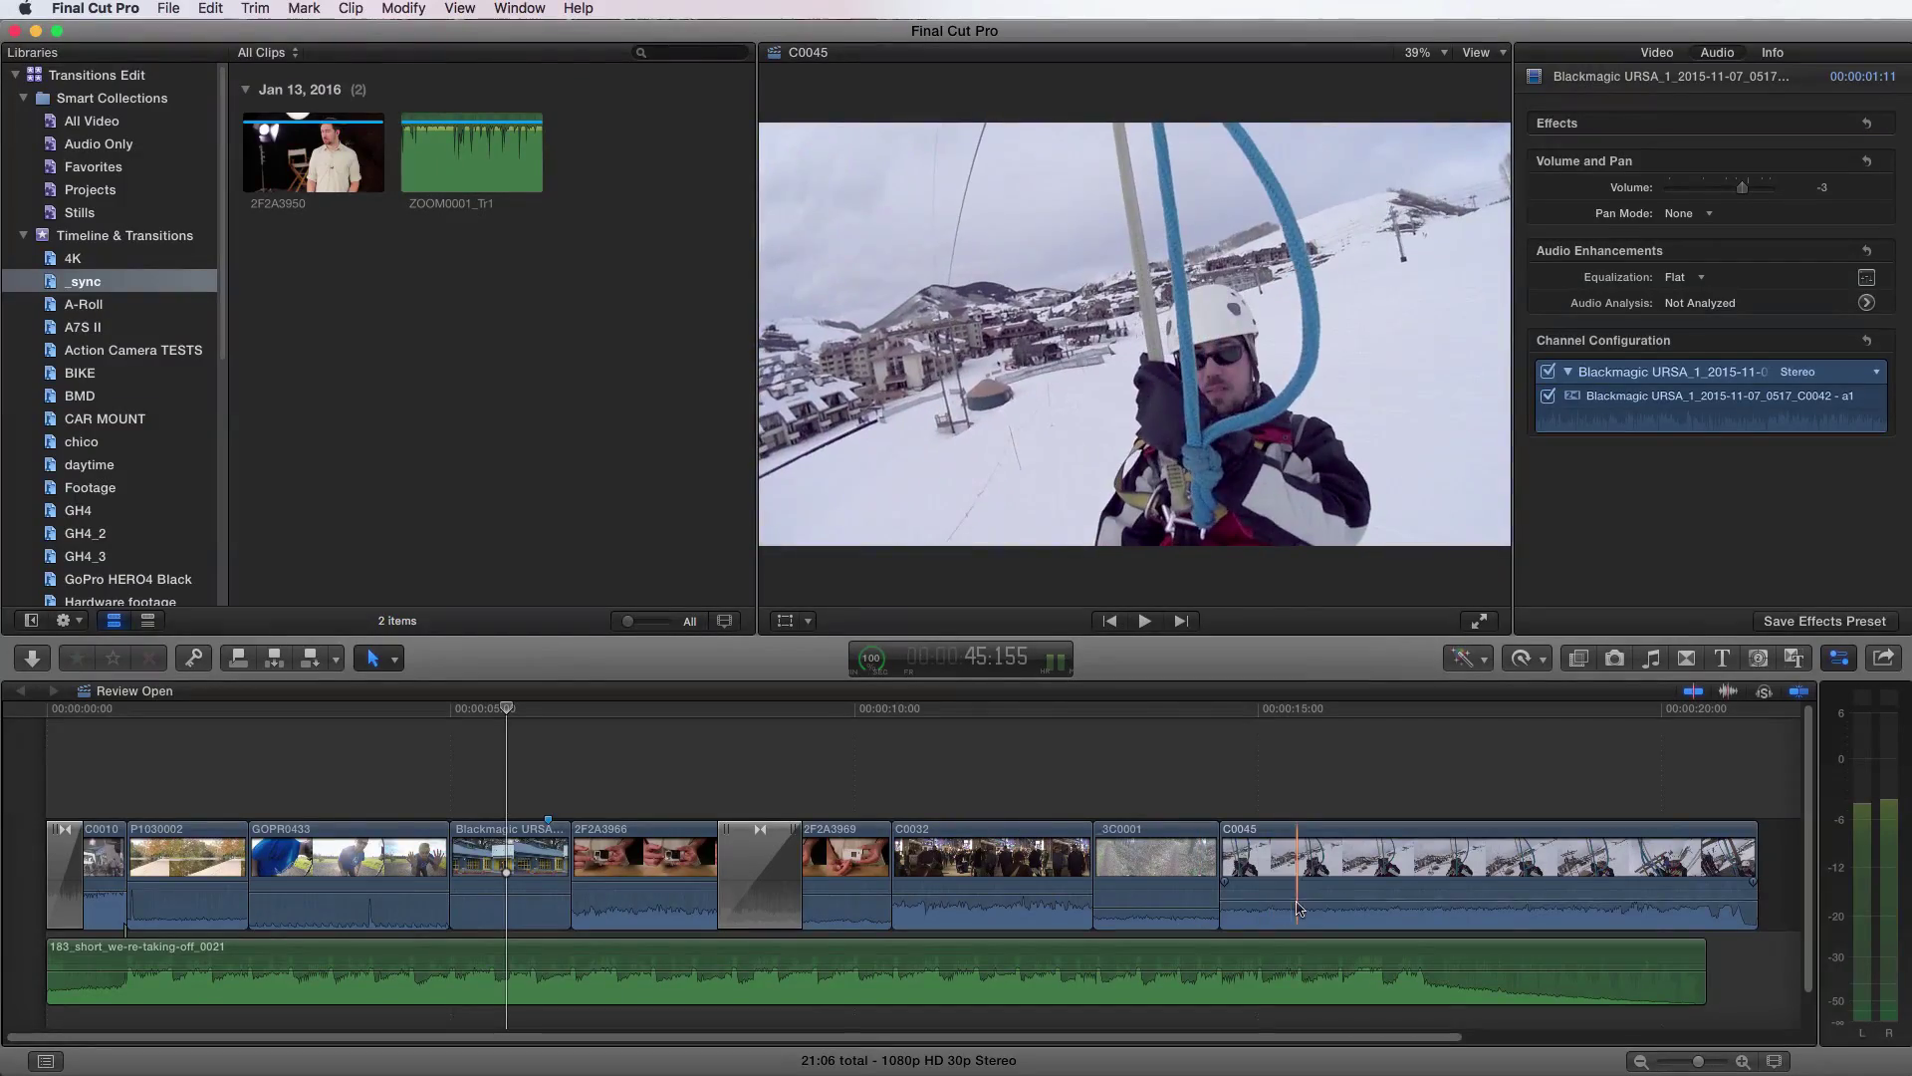
pyautogui.moveTo(1298, 904); pyautogui.dragTo(1300, 908)
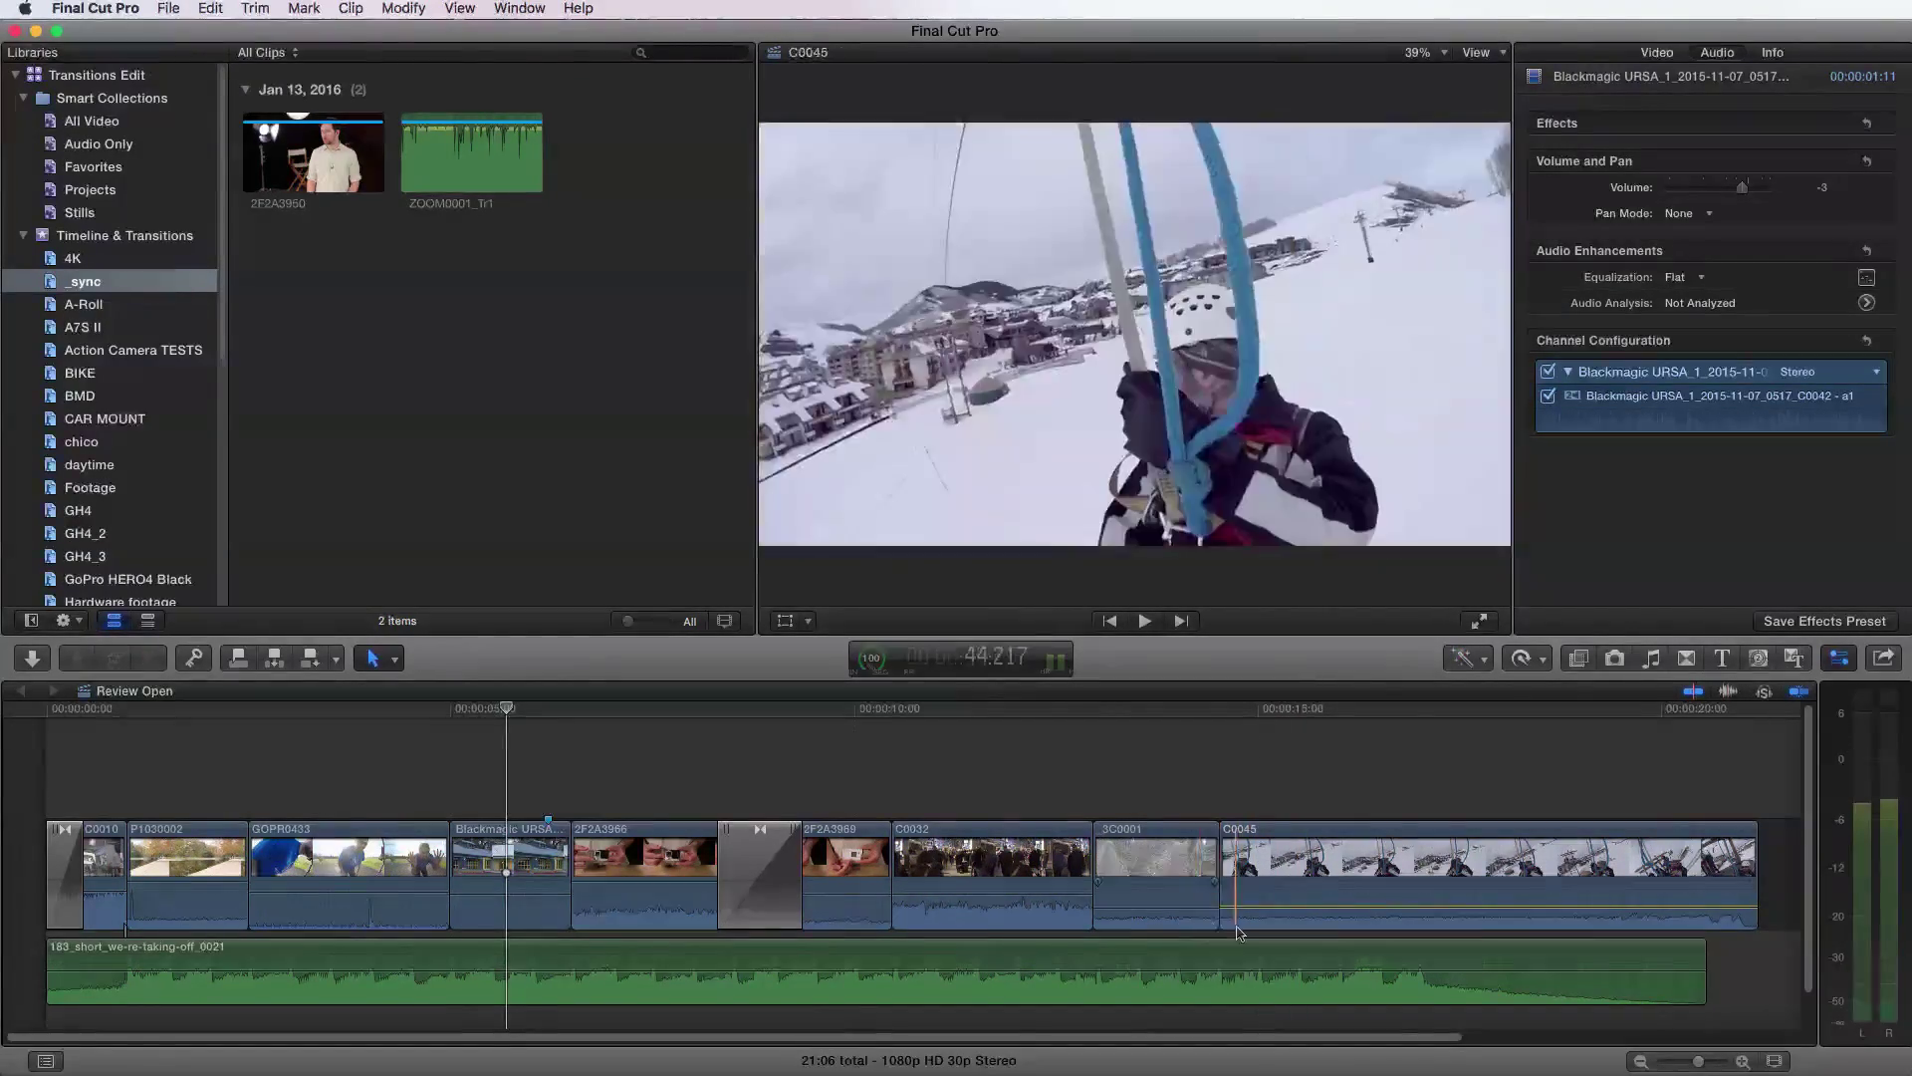
pyautogui.moveTo(1061, 894); pyautogui.dragTo(1061, 907)
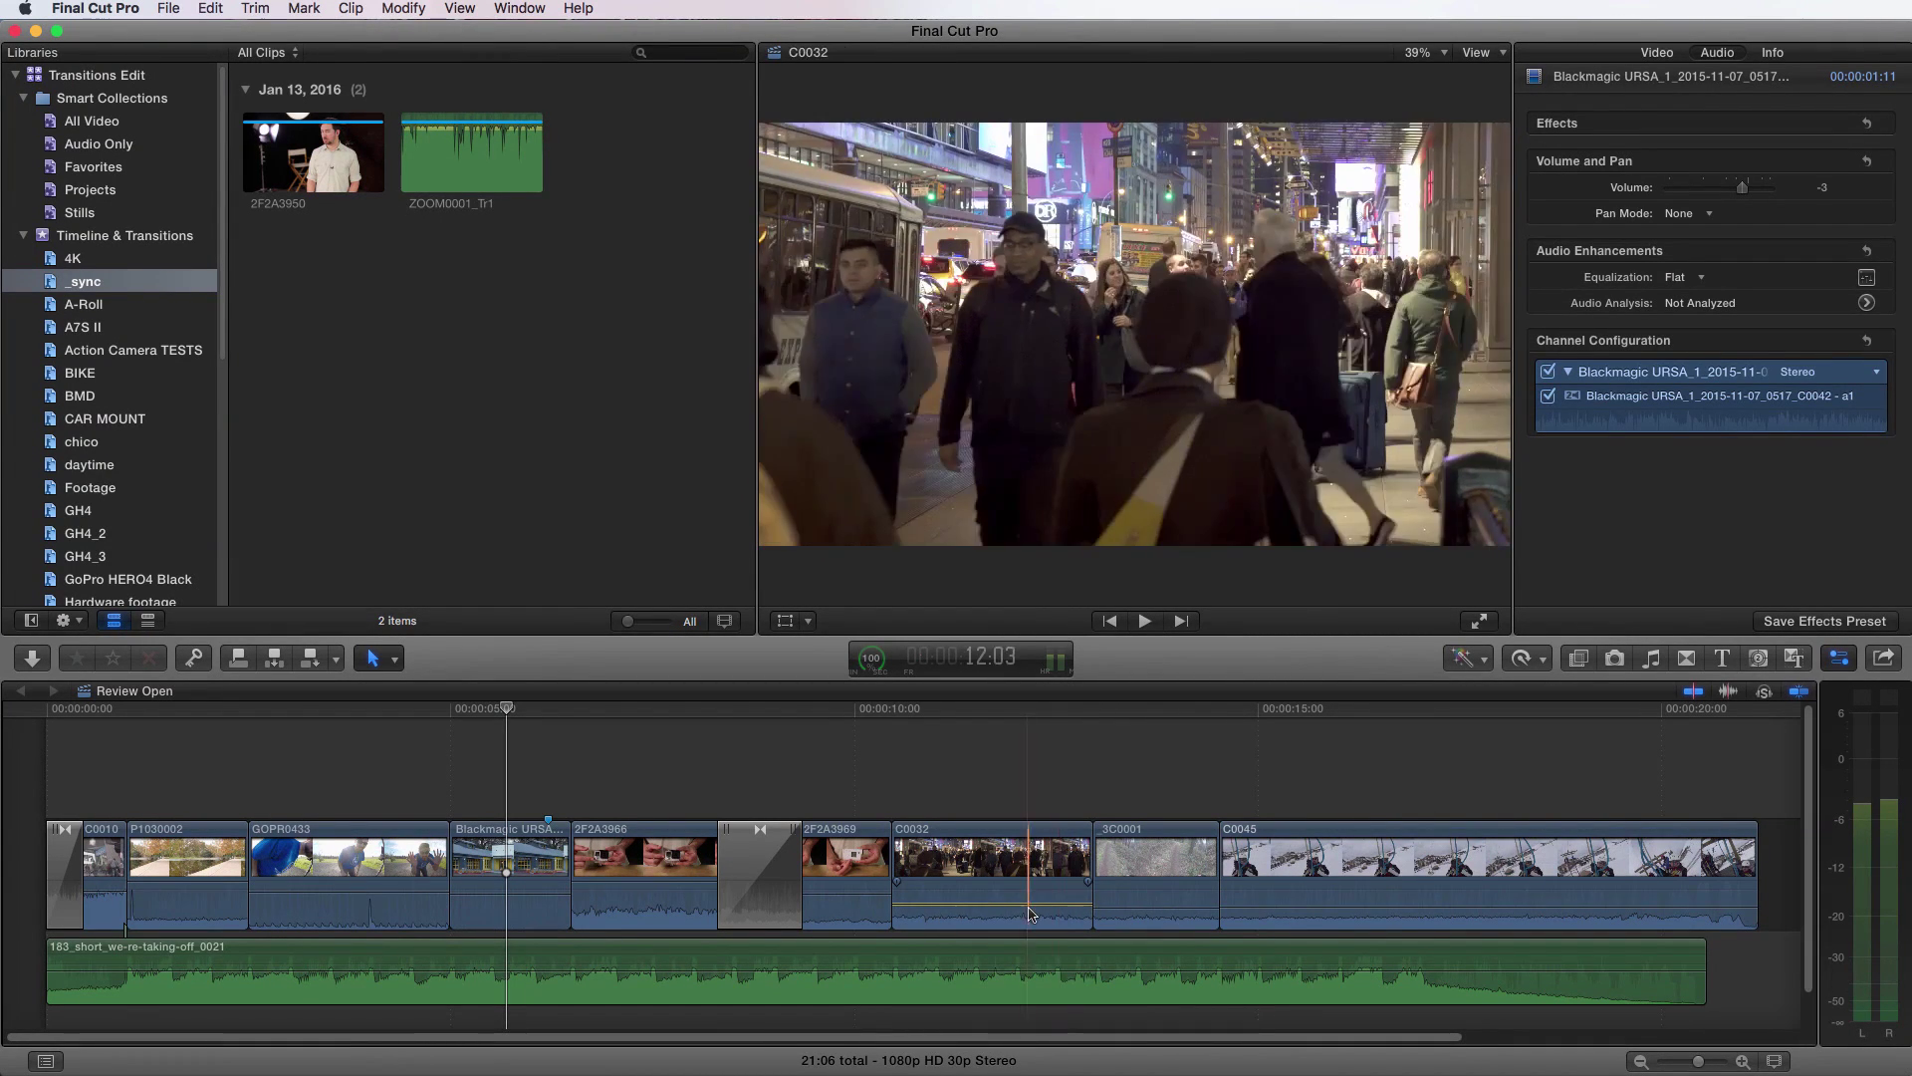
pyautogui.moveTo(862, 894); pyautogui.dragTo(863, 886)
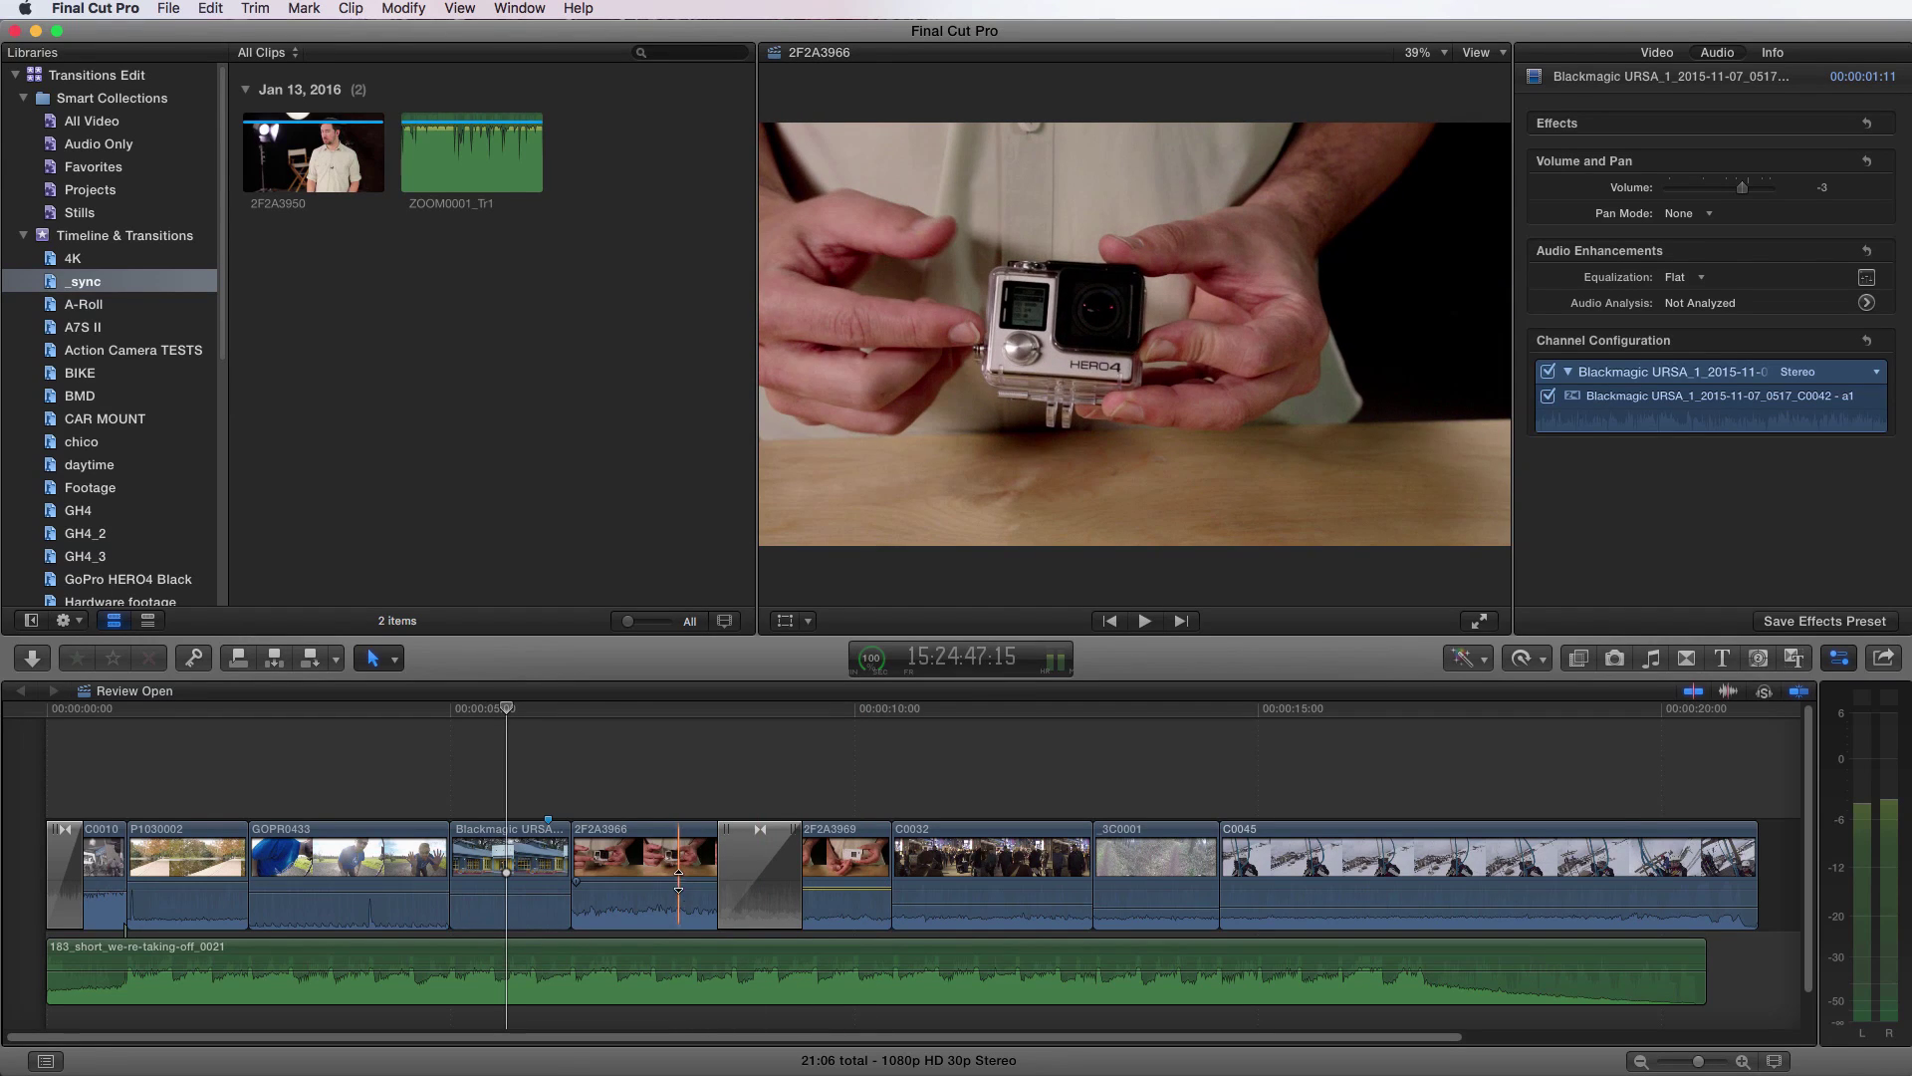
pyautogui.moveTo(679, 882); pyautogui.dragTo(678, 887)
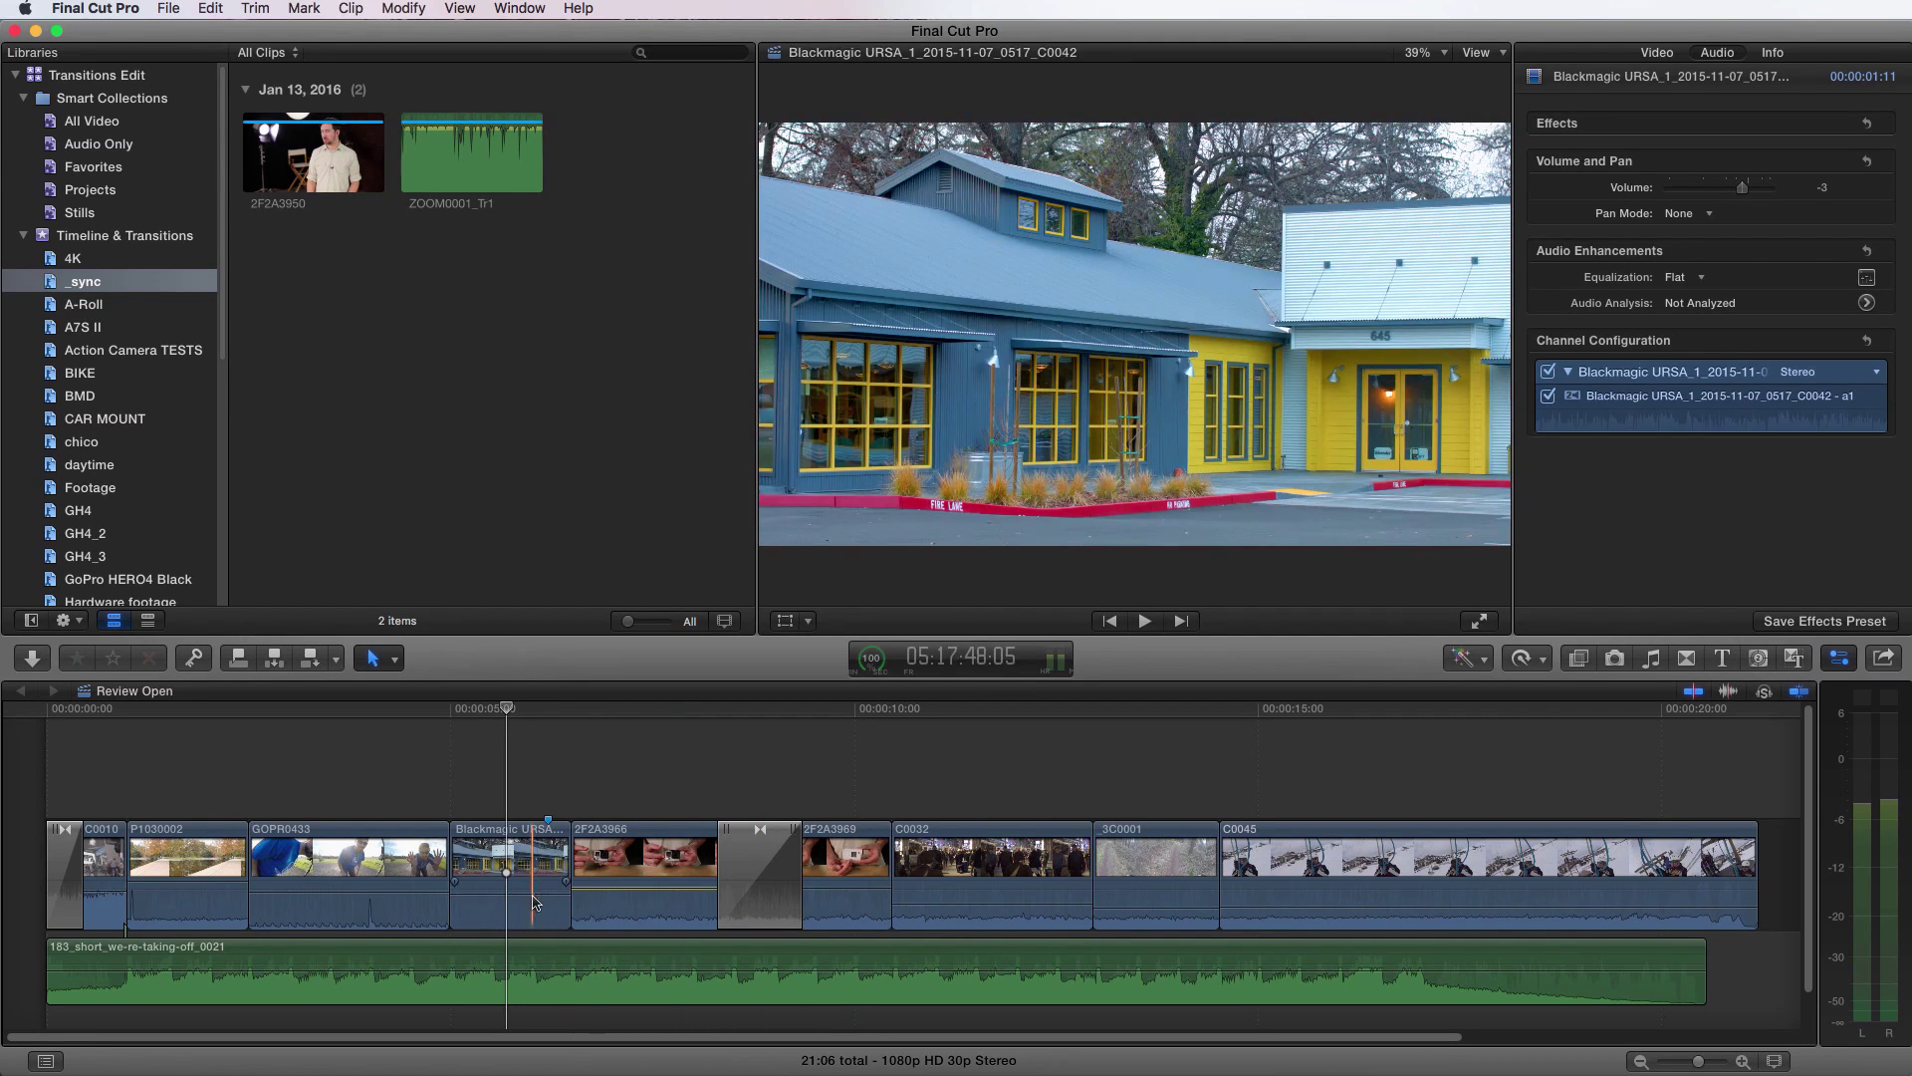
pyautogui.moveTo(534, 903); pyautogui.dragTo(431, 875)
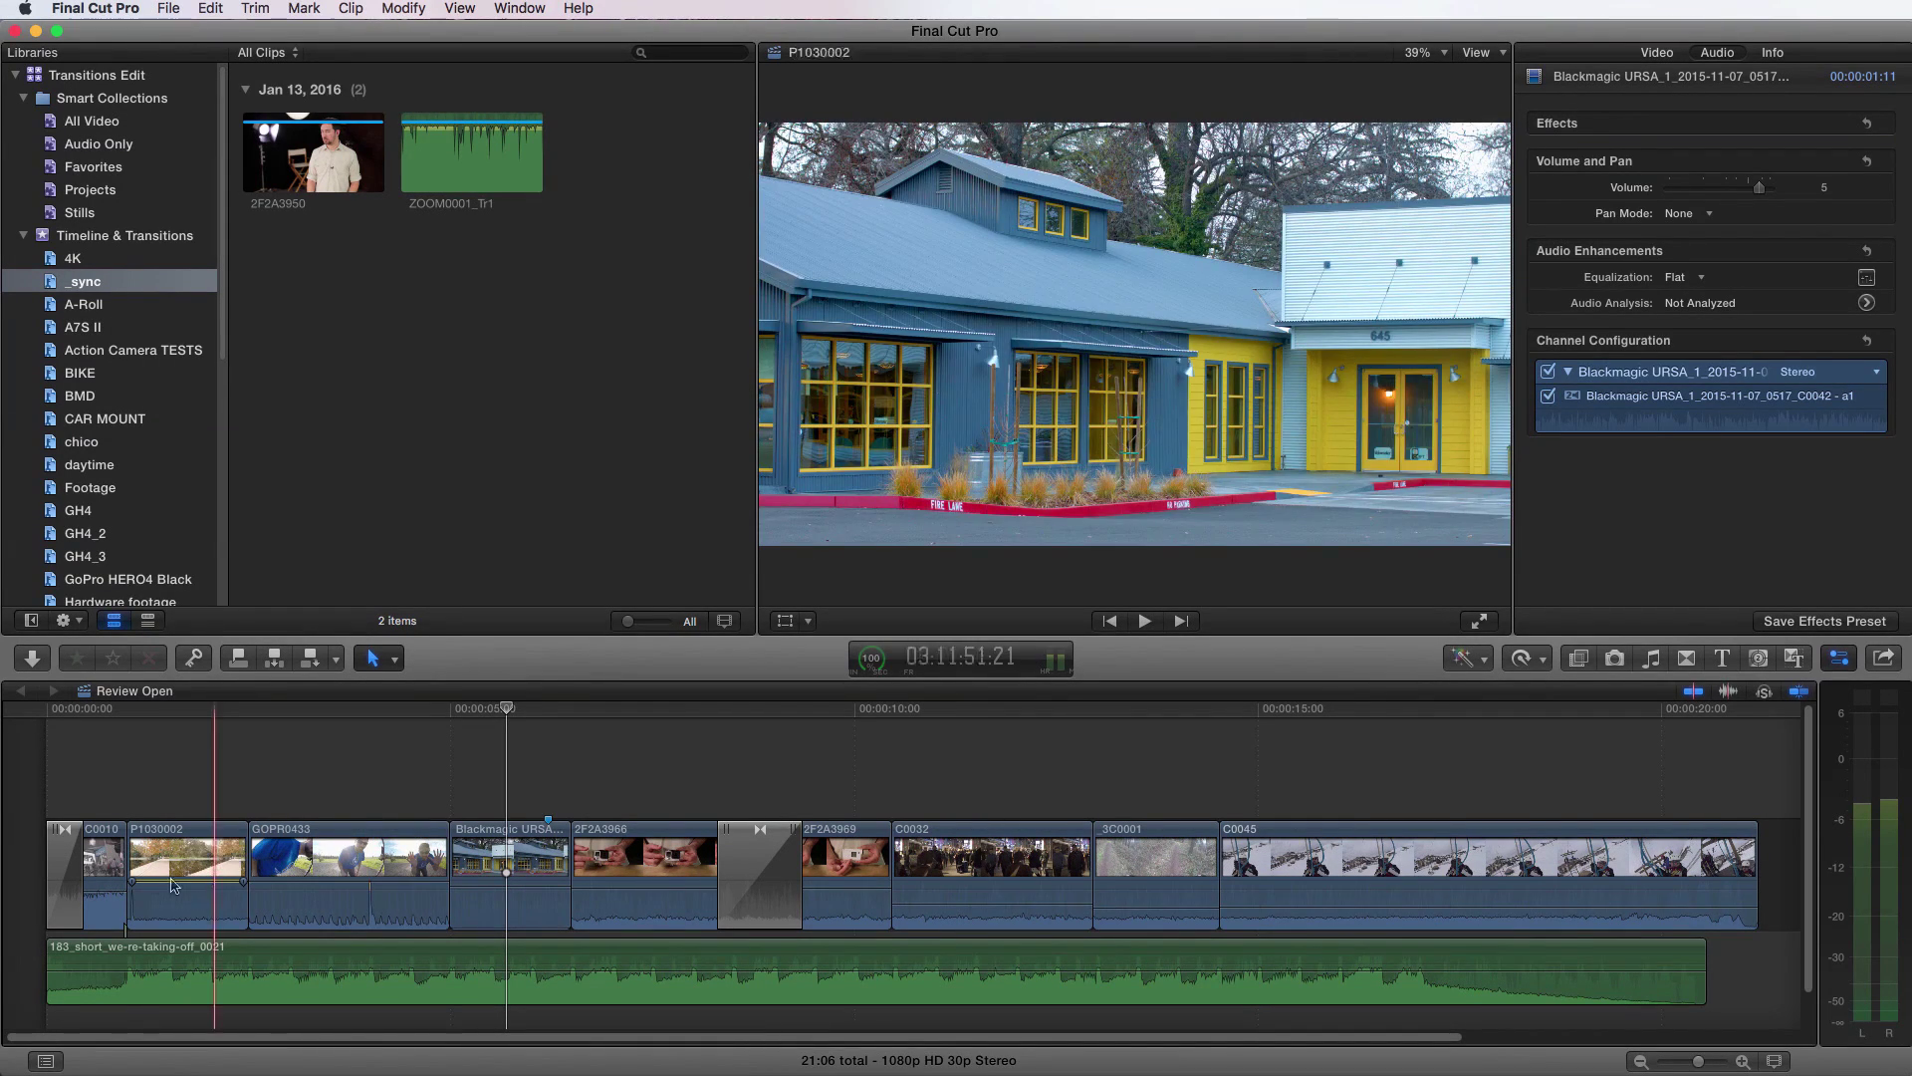
# Step: Drop C0010's volume to -20 dB and replay the montage from the start to check the mix
pyautogui.moveTo(98, 892); pyautogui.dragTo(98, 914)
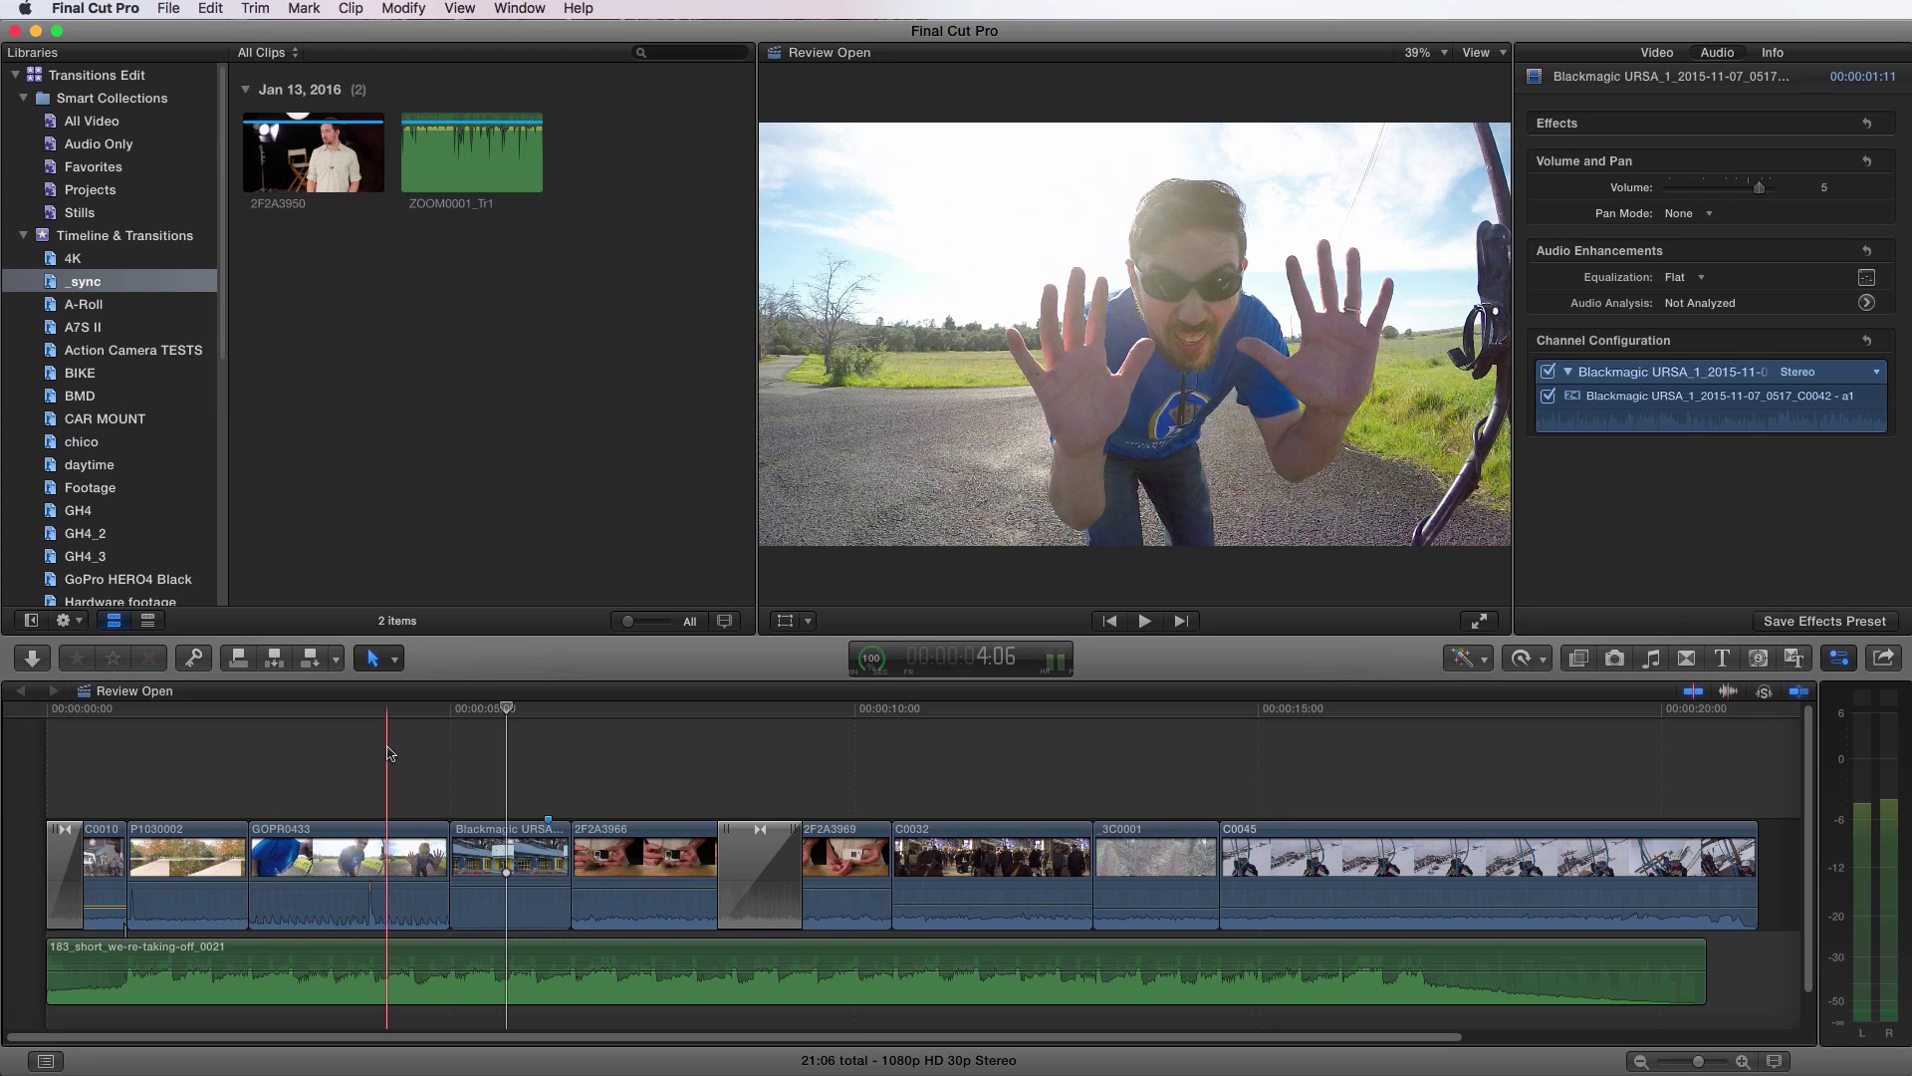
pyautogui.press('Home')
pyautogui.press('space')
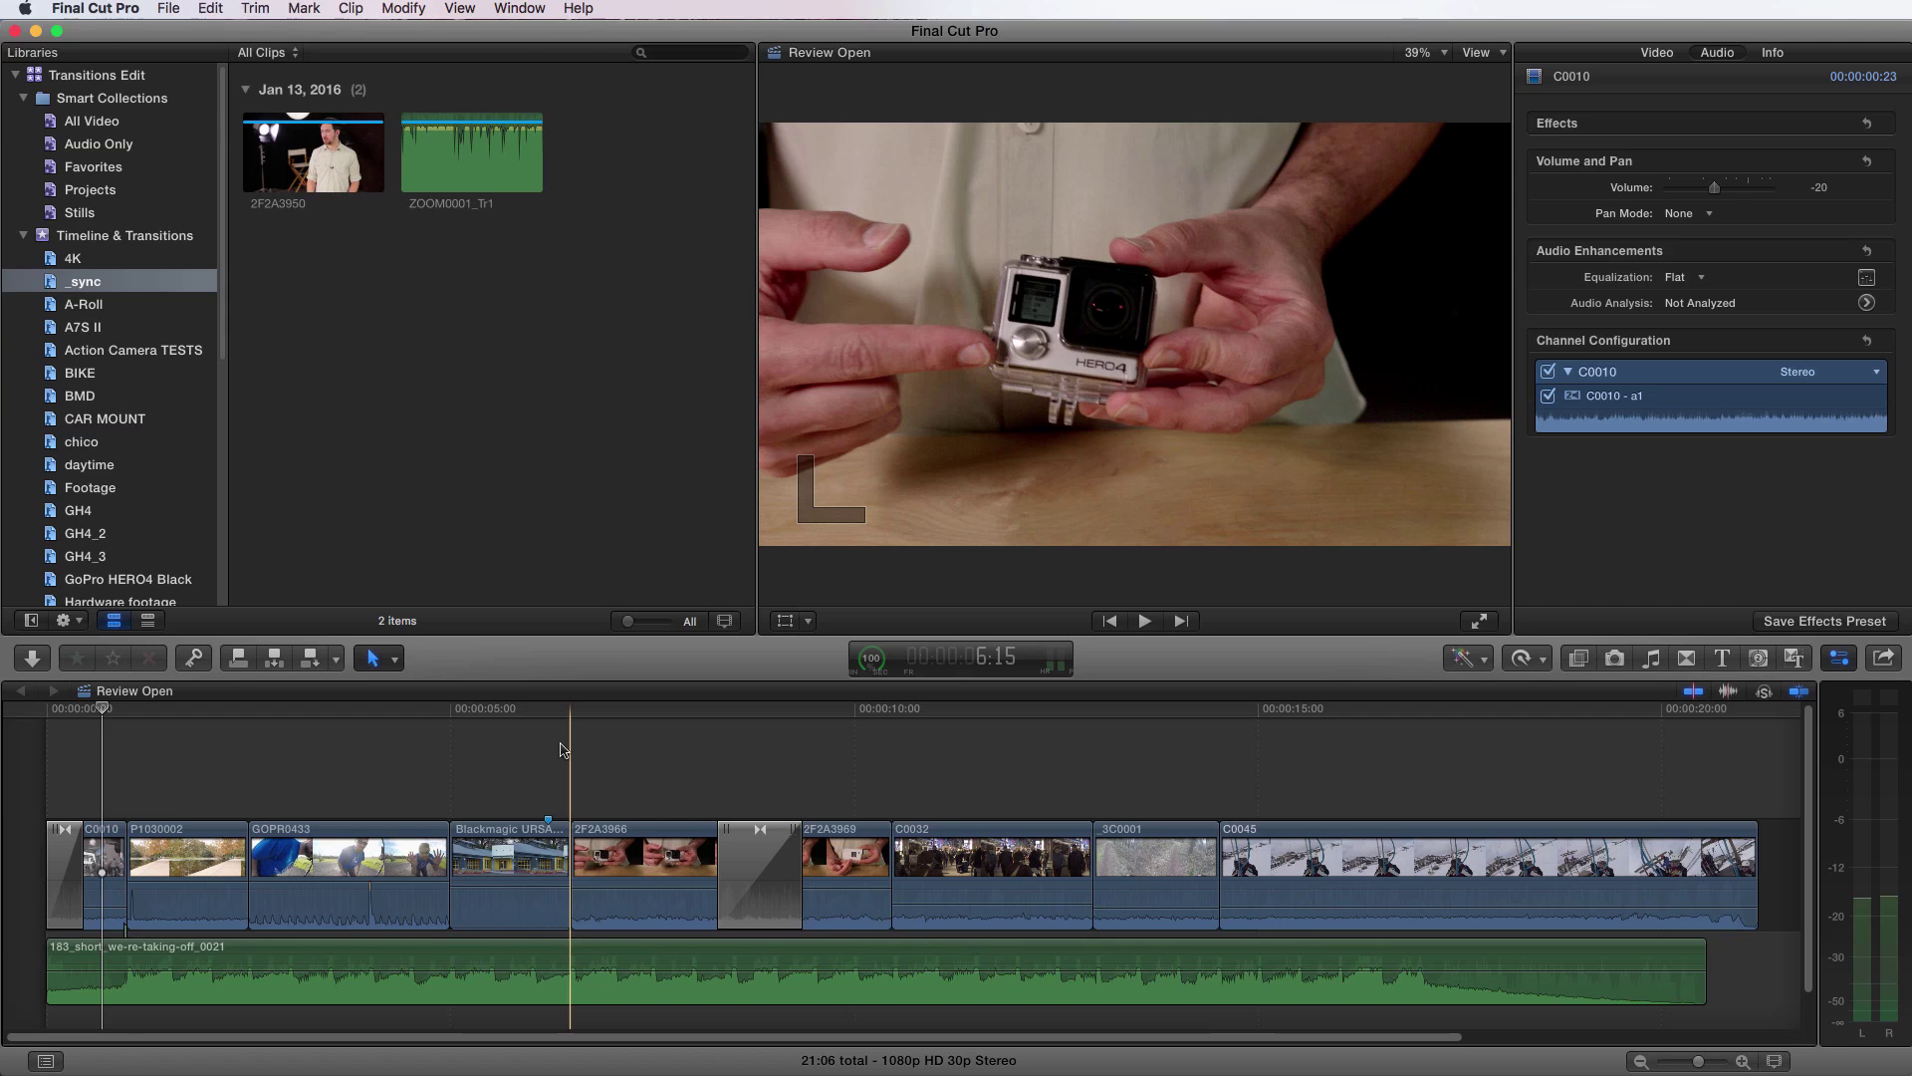
# Step: Copy clip 2F2A3966 and select 2F2A3969 as the target for its settings
pyautogui.click(627, 839)
pyautogui.press('super+c')
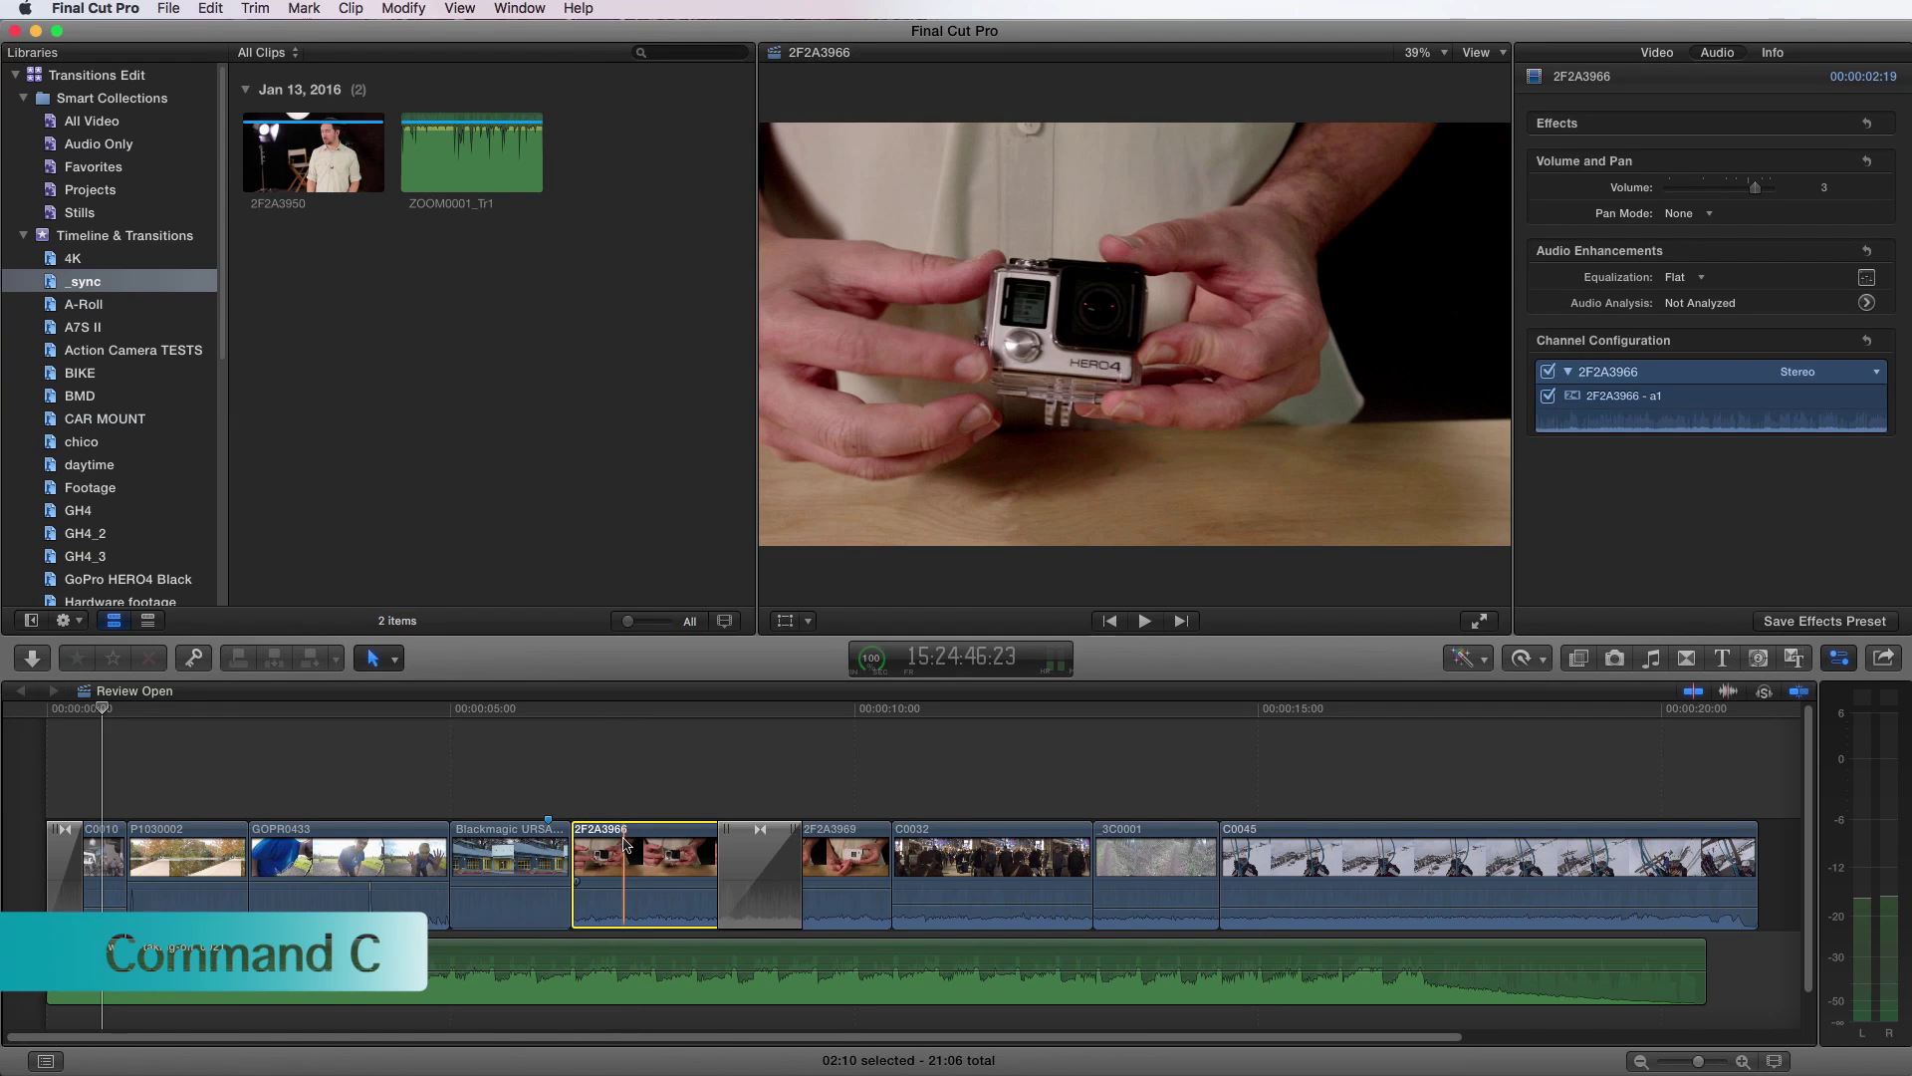
pyautogui.click(863, 849)
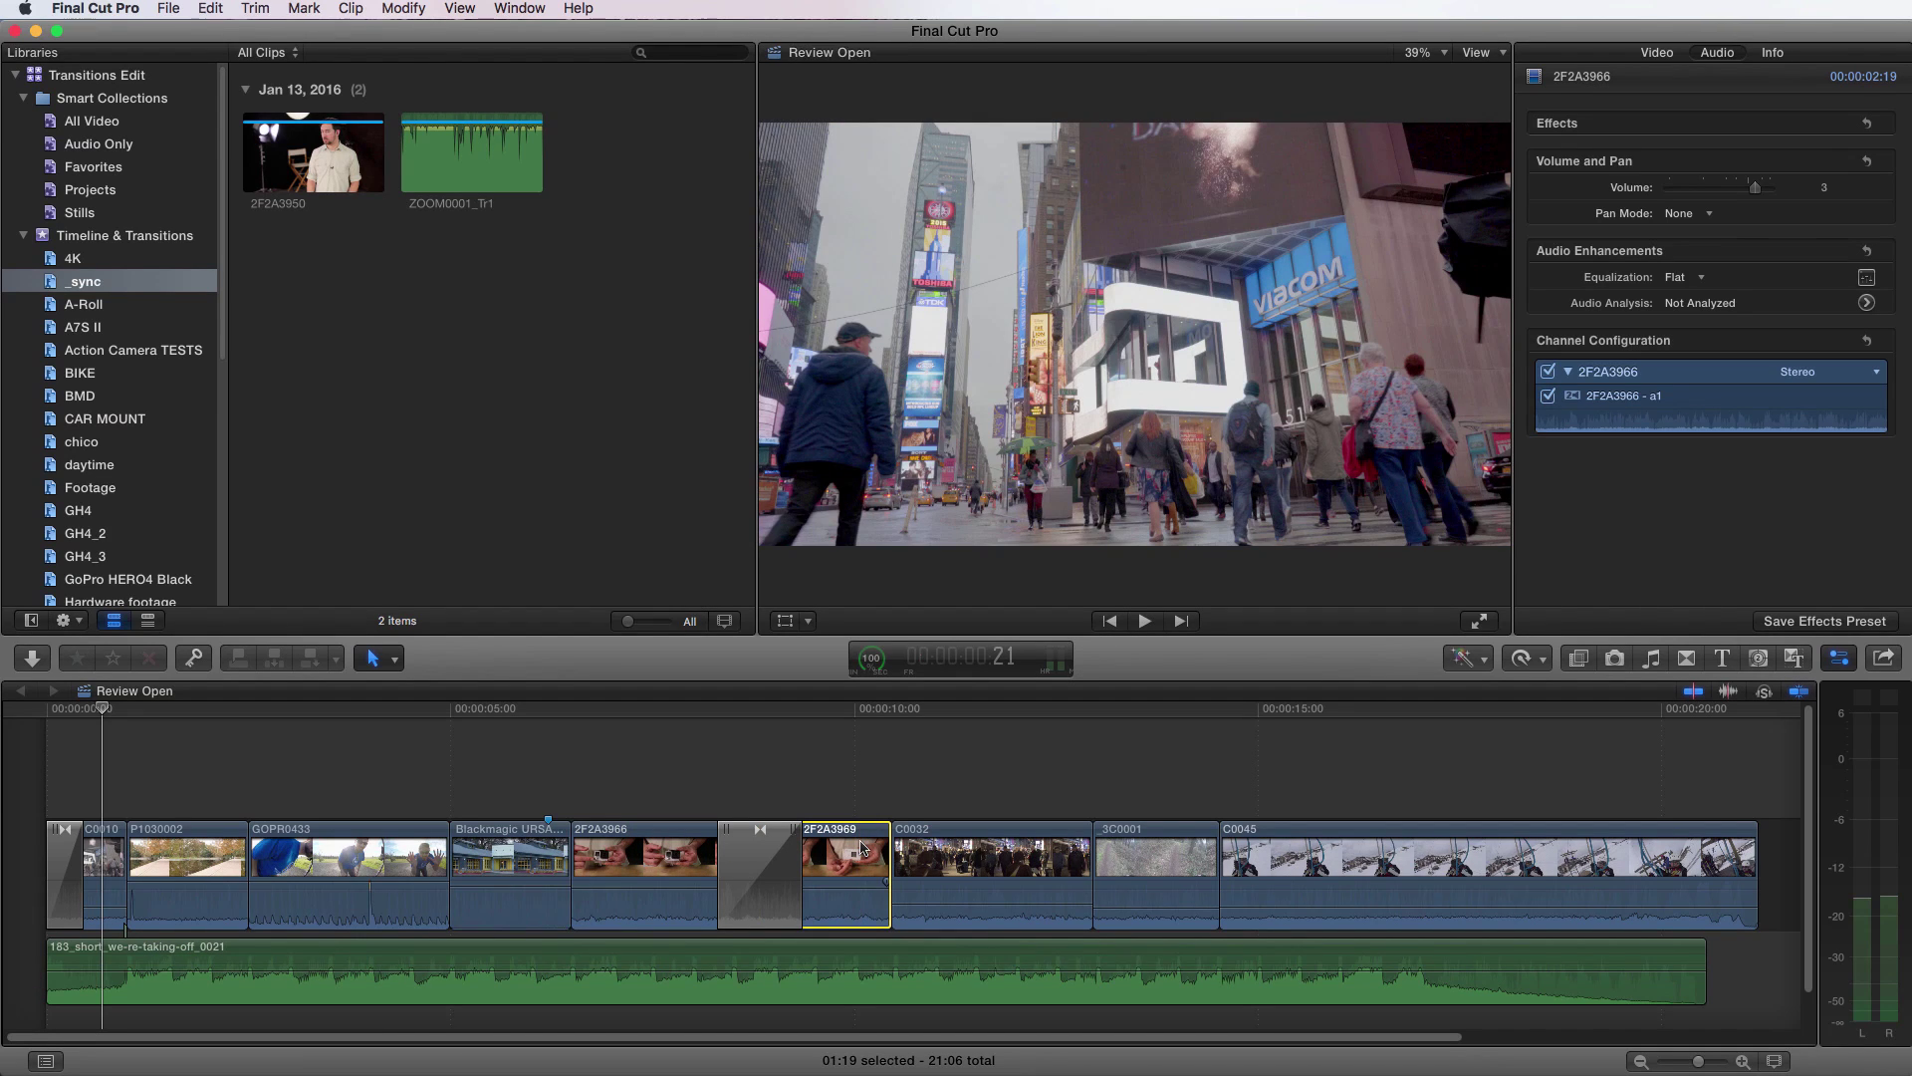
# Step: Paste only the Volume attribute onto 2F2A3969, then confirm both clips sit at 3 dB
pyautogui.click(168, 7)
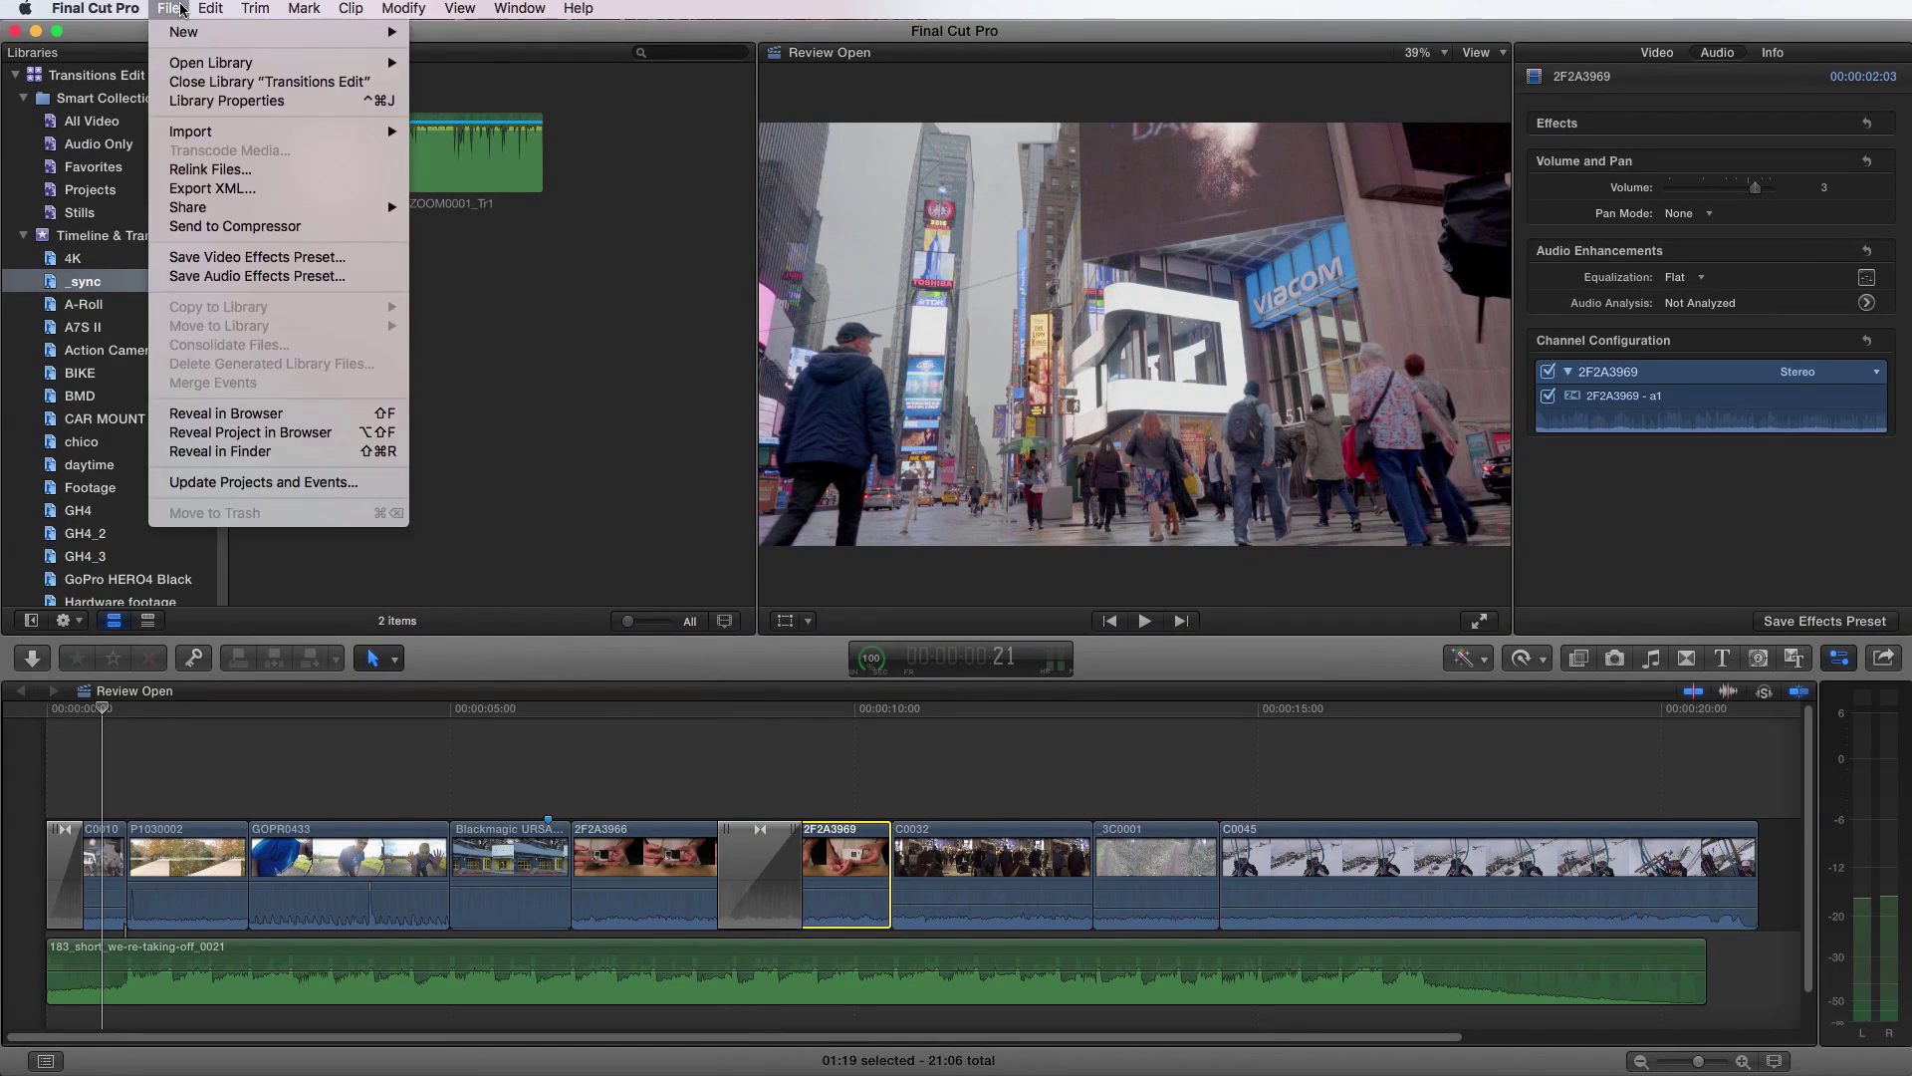
pyautogui.moveTo(212, 12)
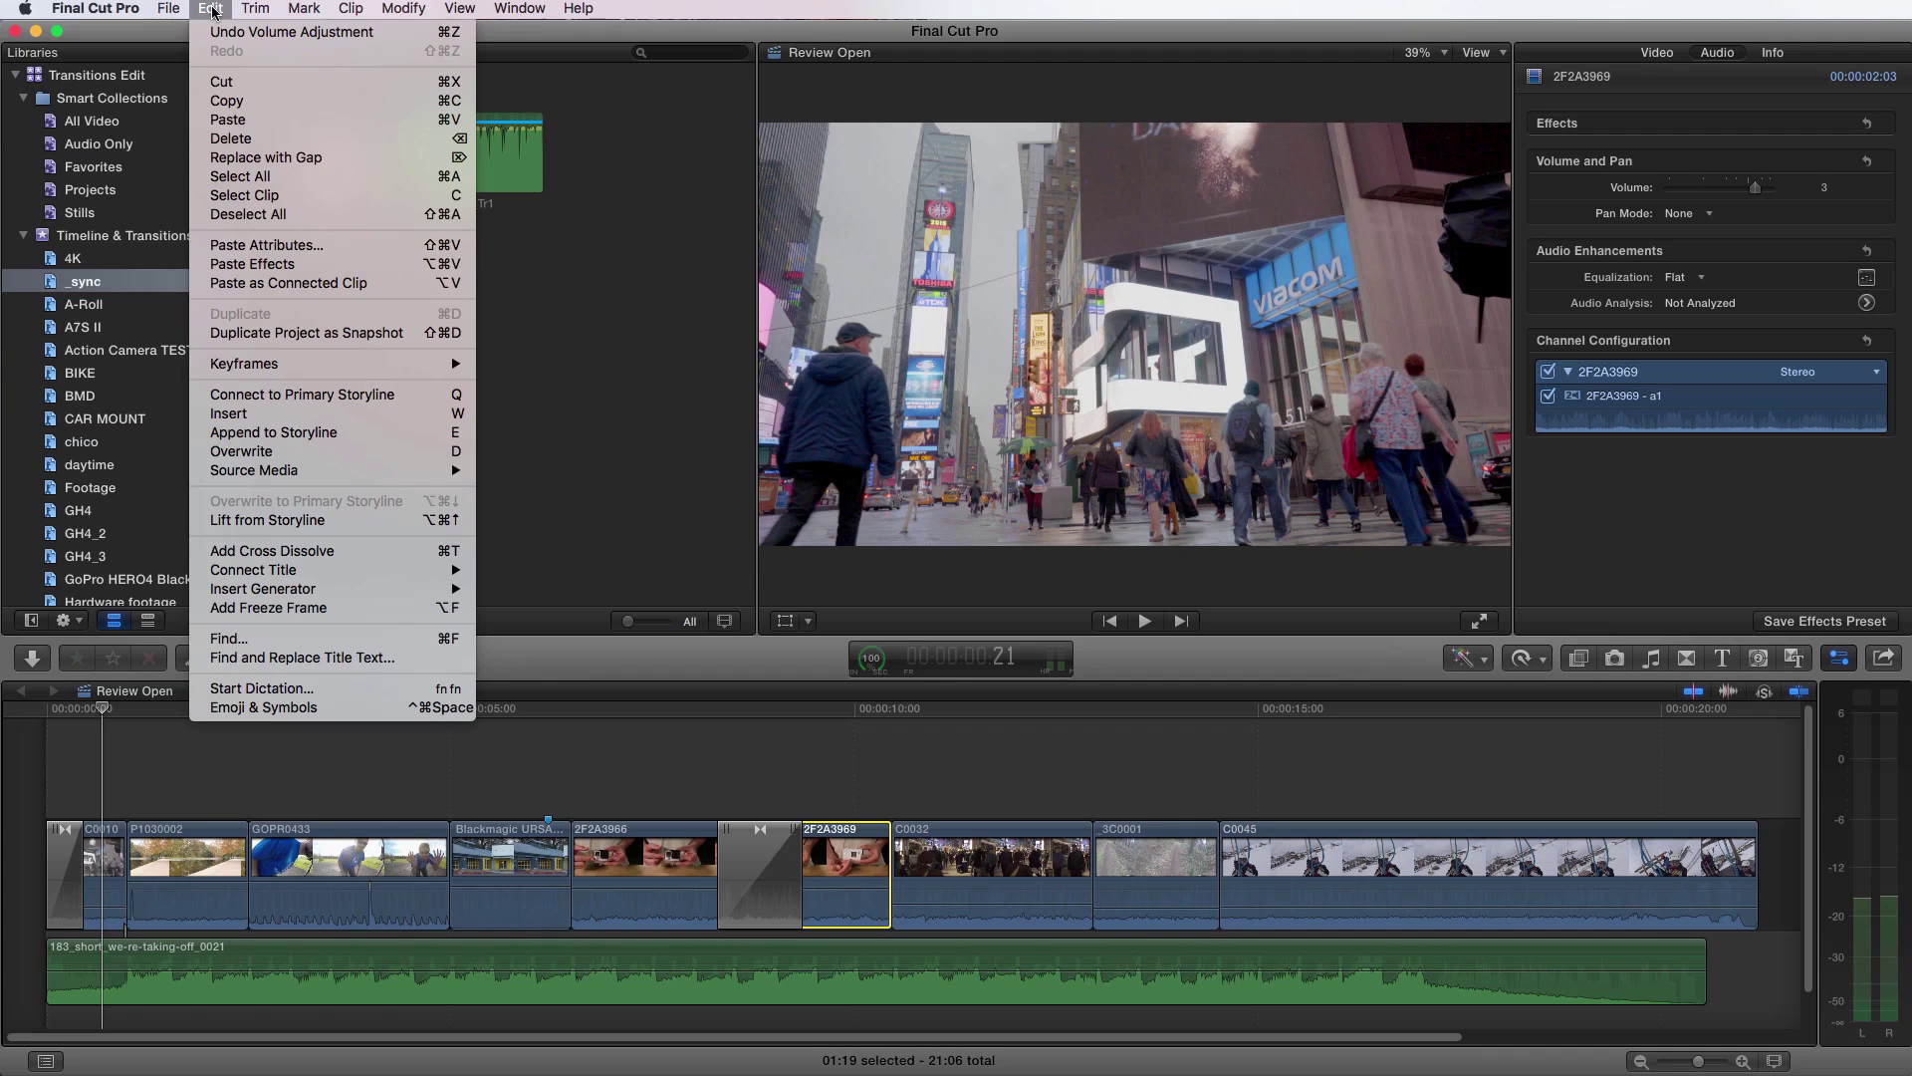
pyautogui.click(294, 249)
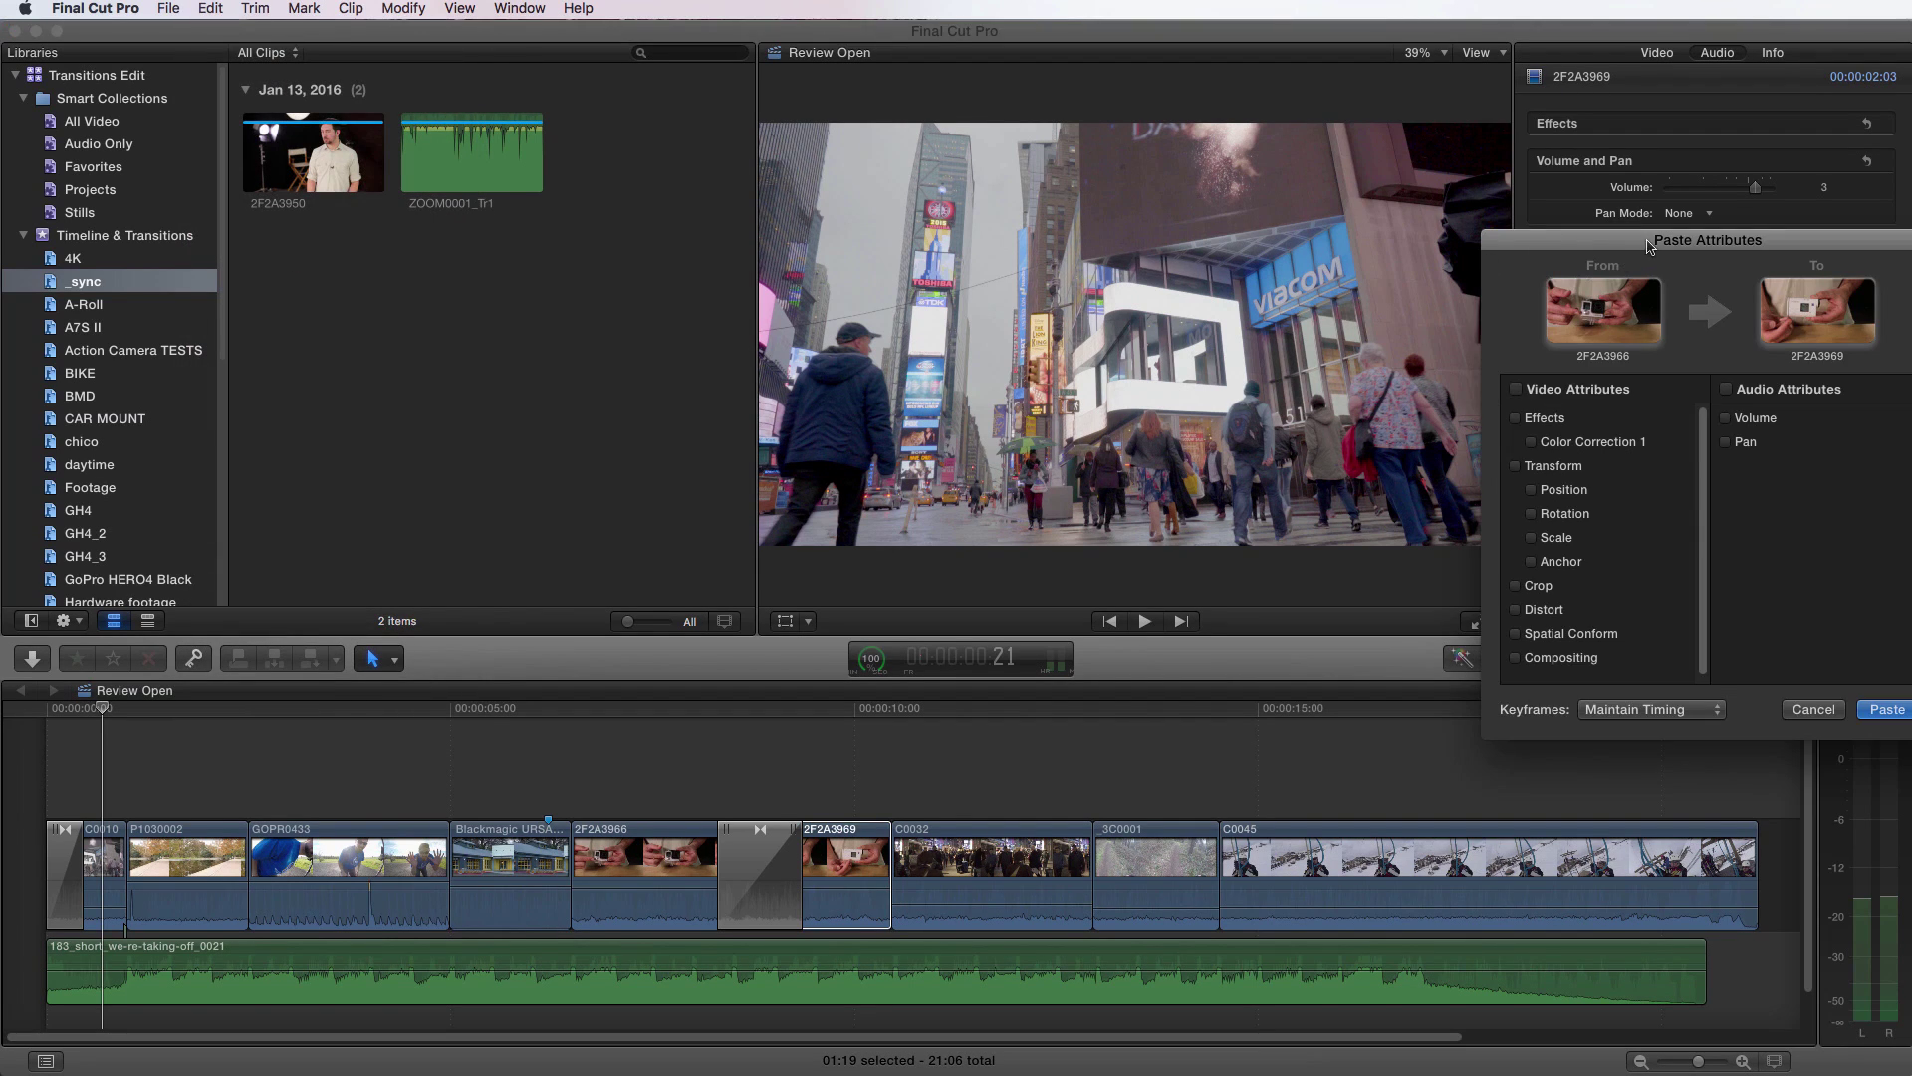
pyautogui.moveTo(1185, 248); pyautogui.dragTo(942, 248)
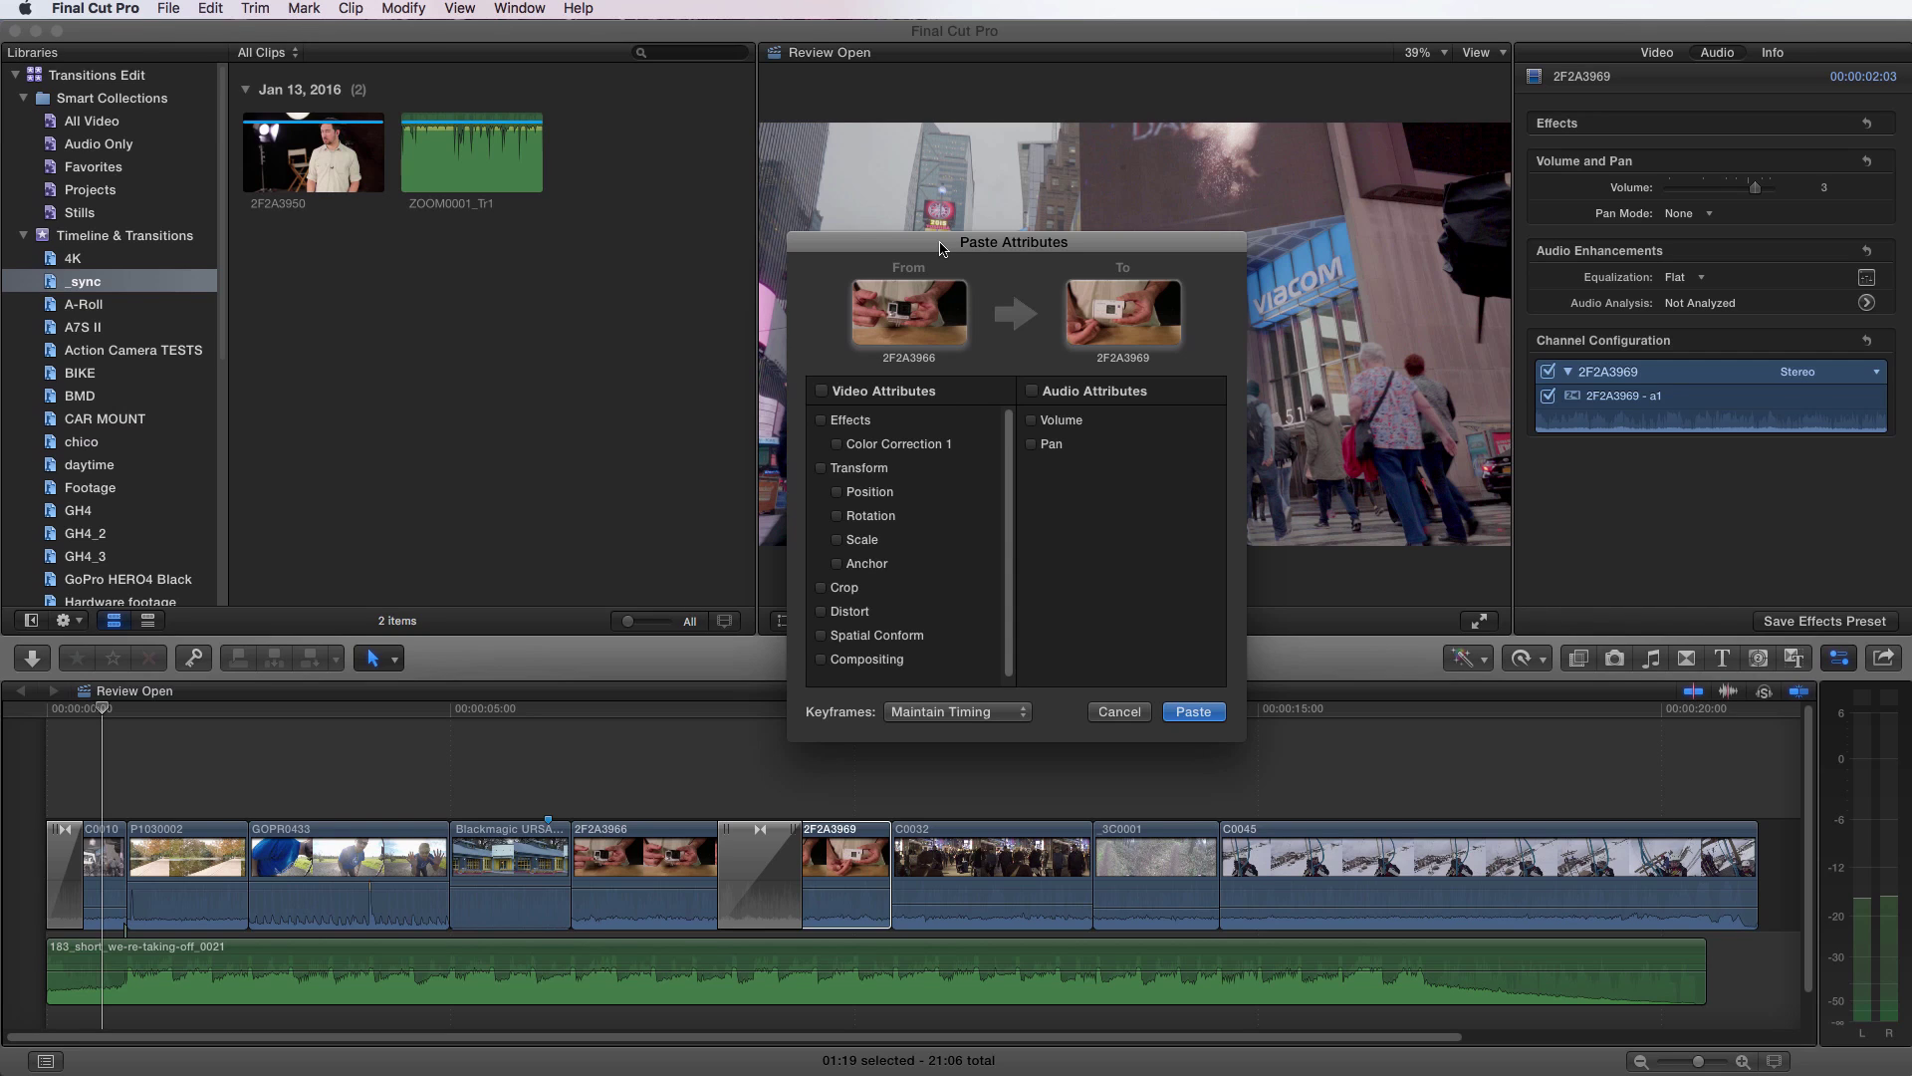
pyautogui.click(1052, 426)
pyautogui.click(1194, 712)
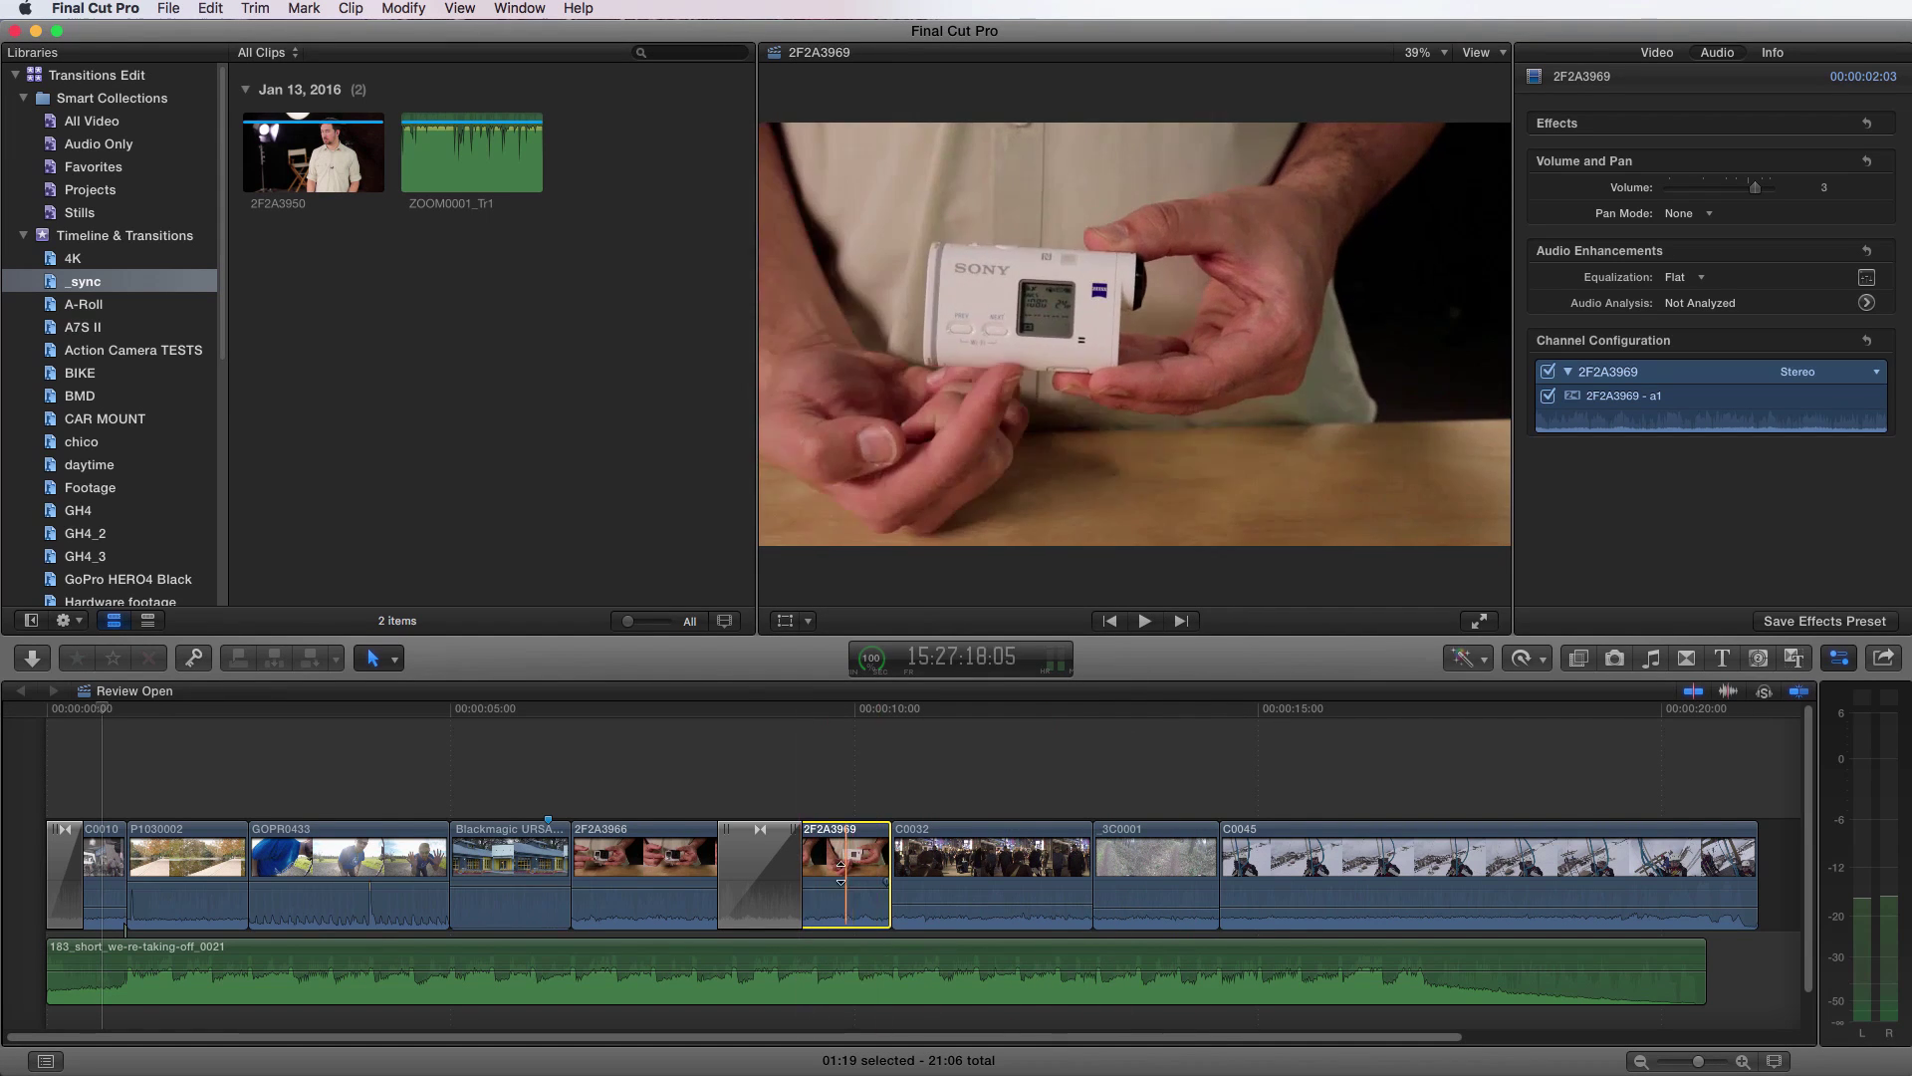
pyautogui.click(666, 853)
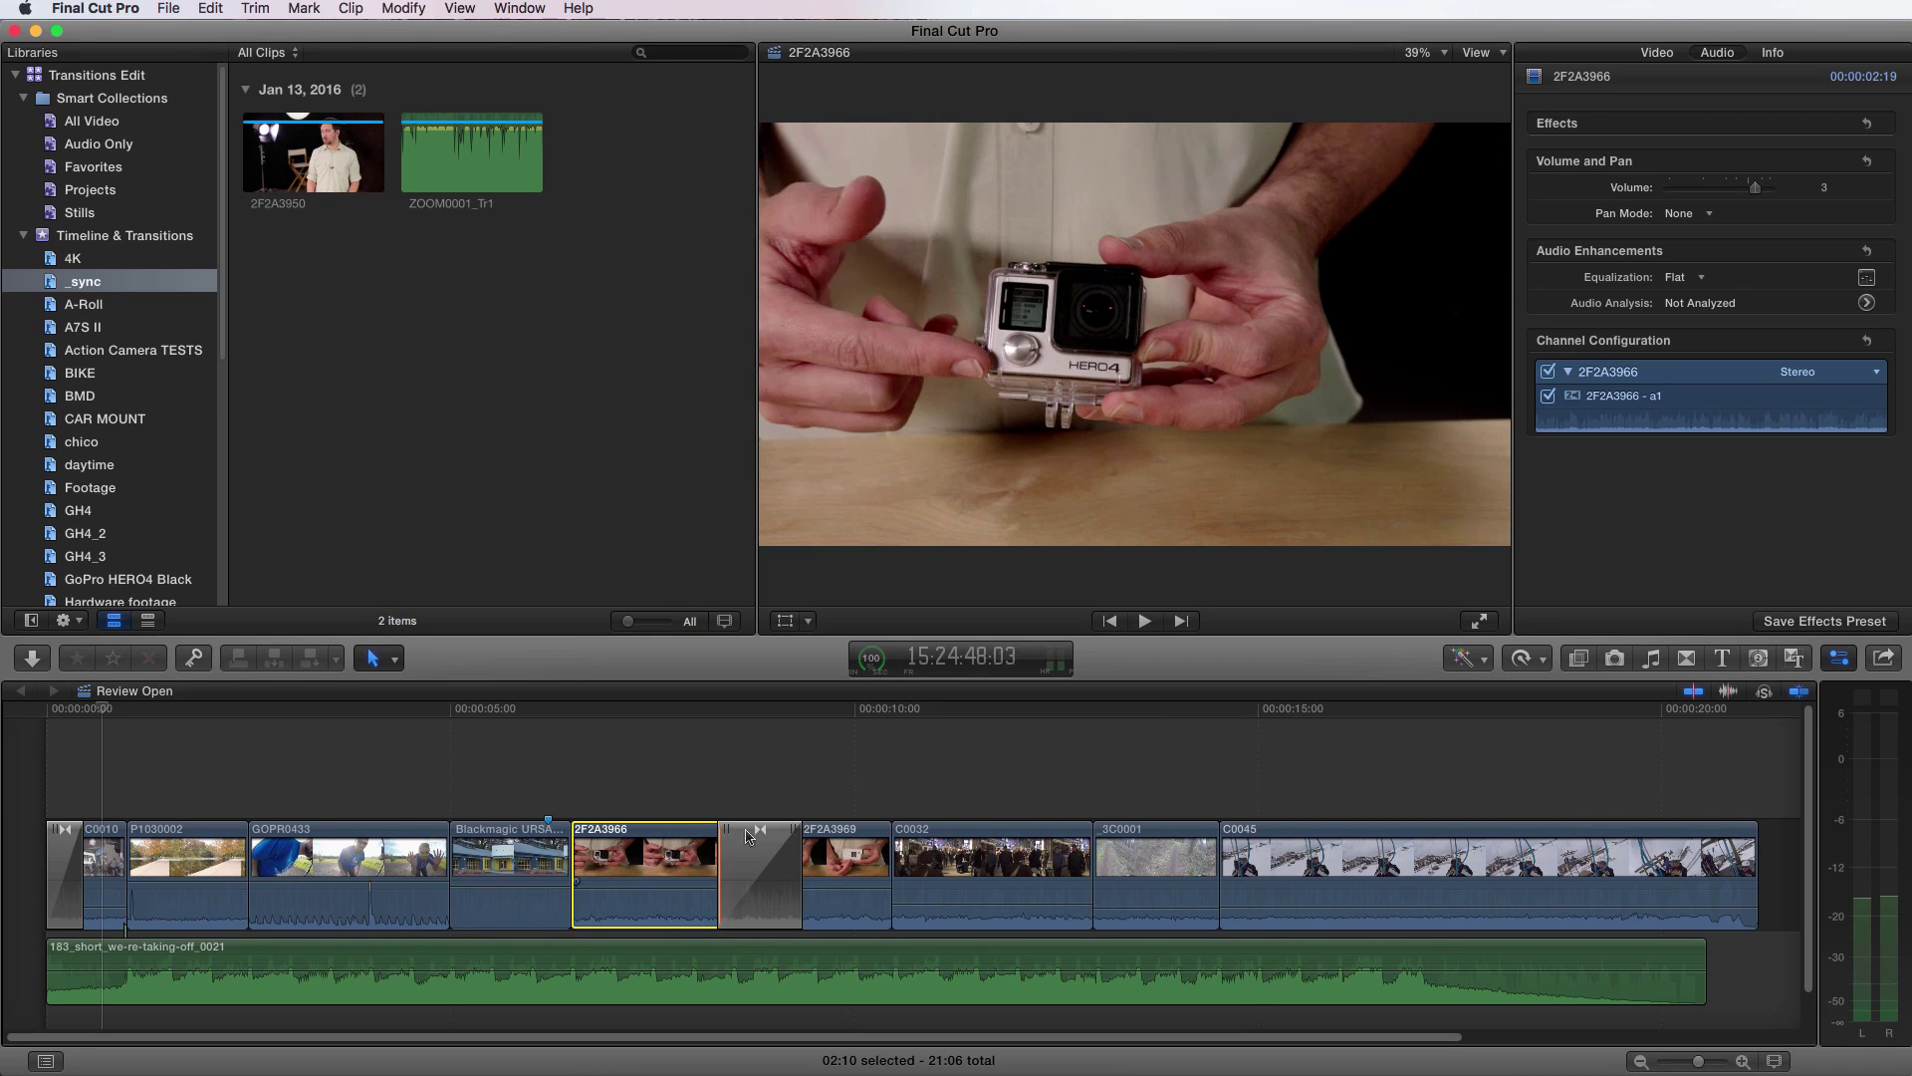
pyautogui.click(843, 848)
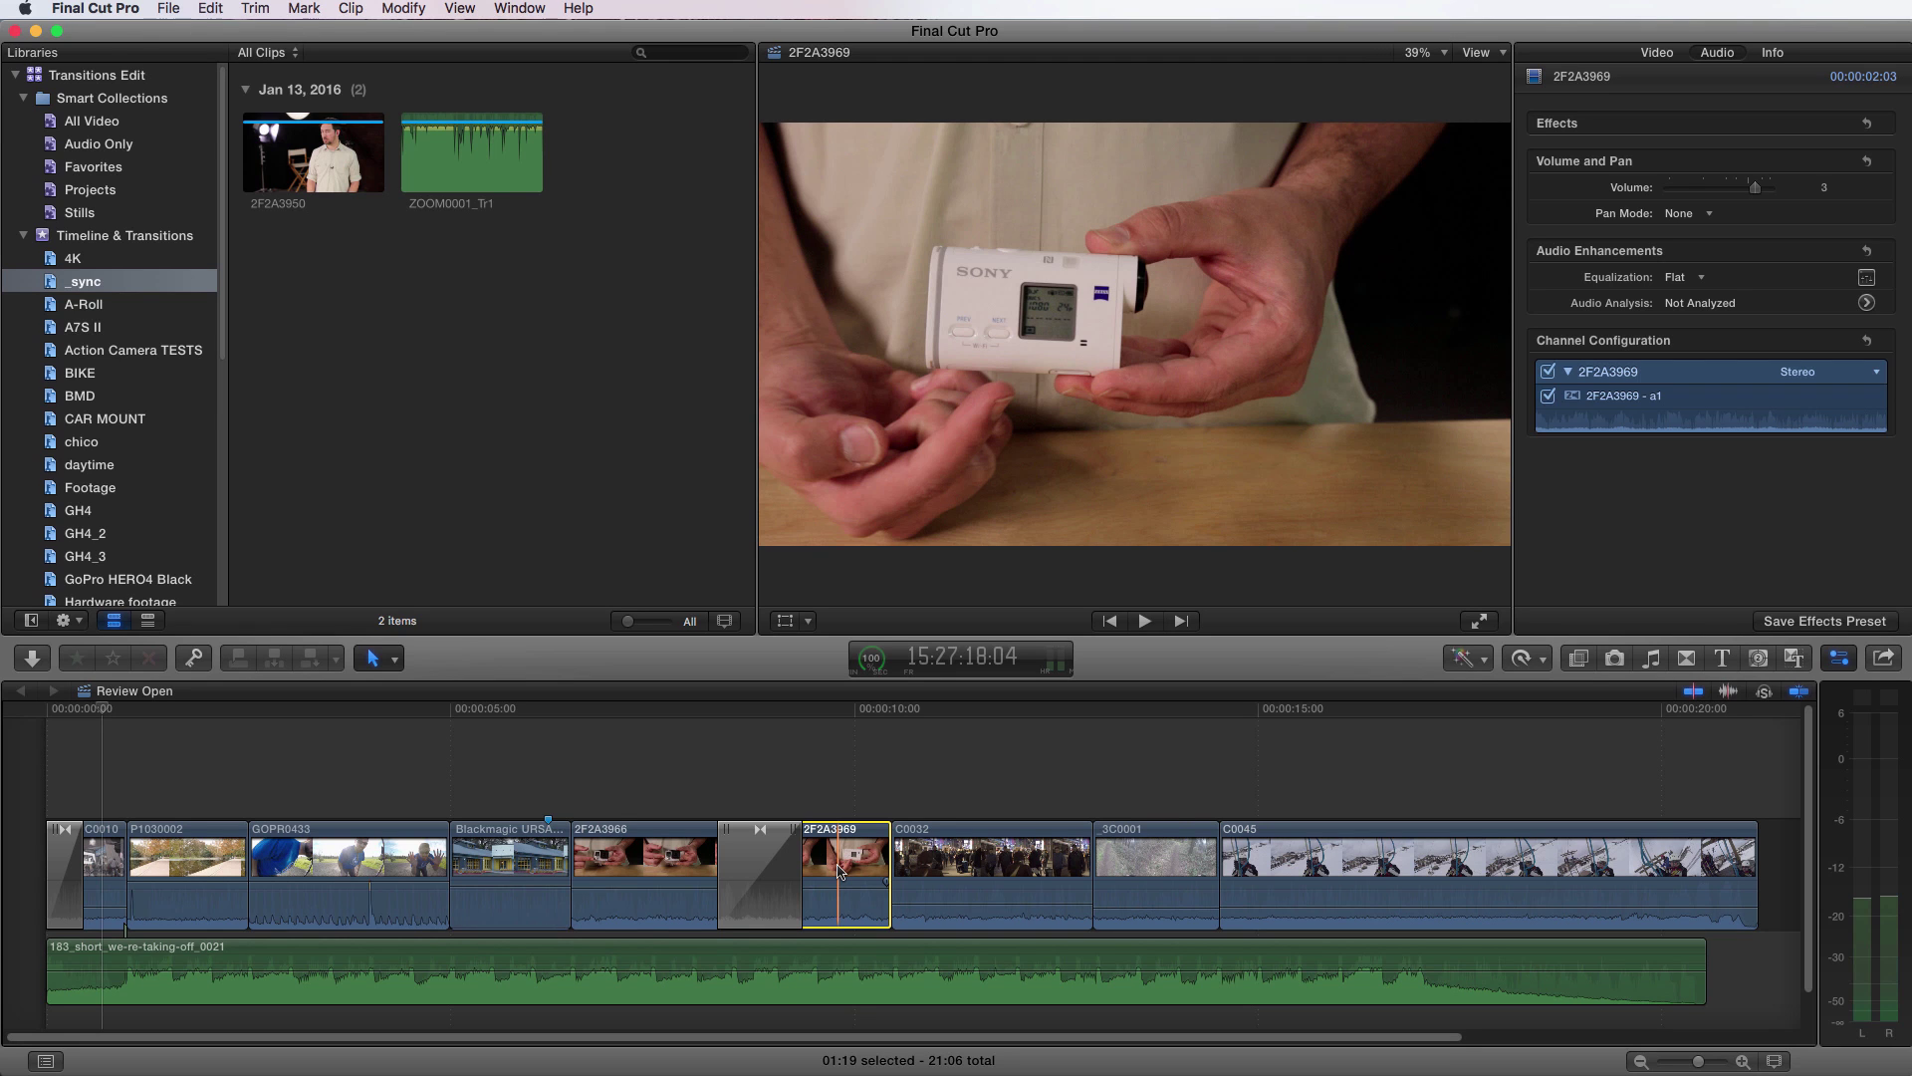
# Step: Start Match Audio on 2F2A3969, keep Equalization Flat, and run audio analysis
pyautogui.click(1807, 419)
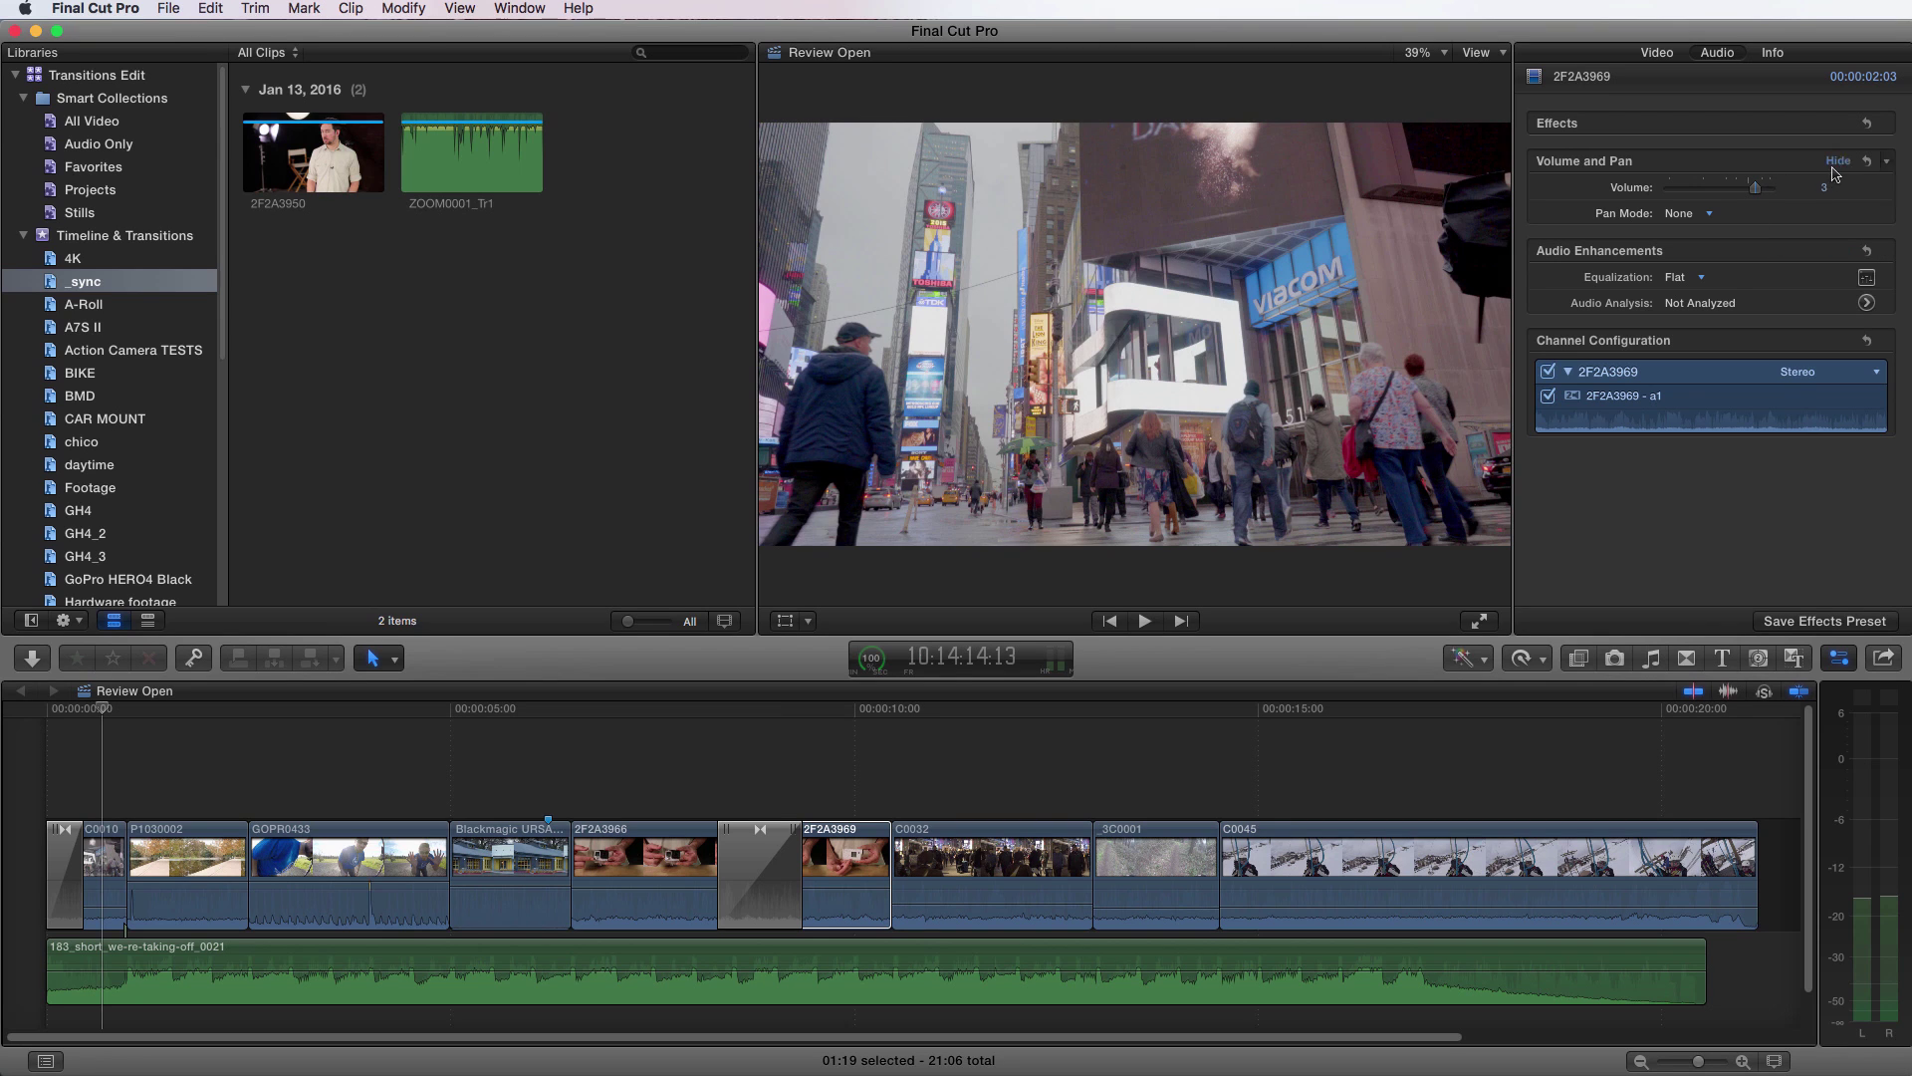
pyautogui.click(1701, 278)
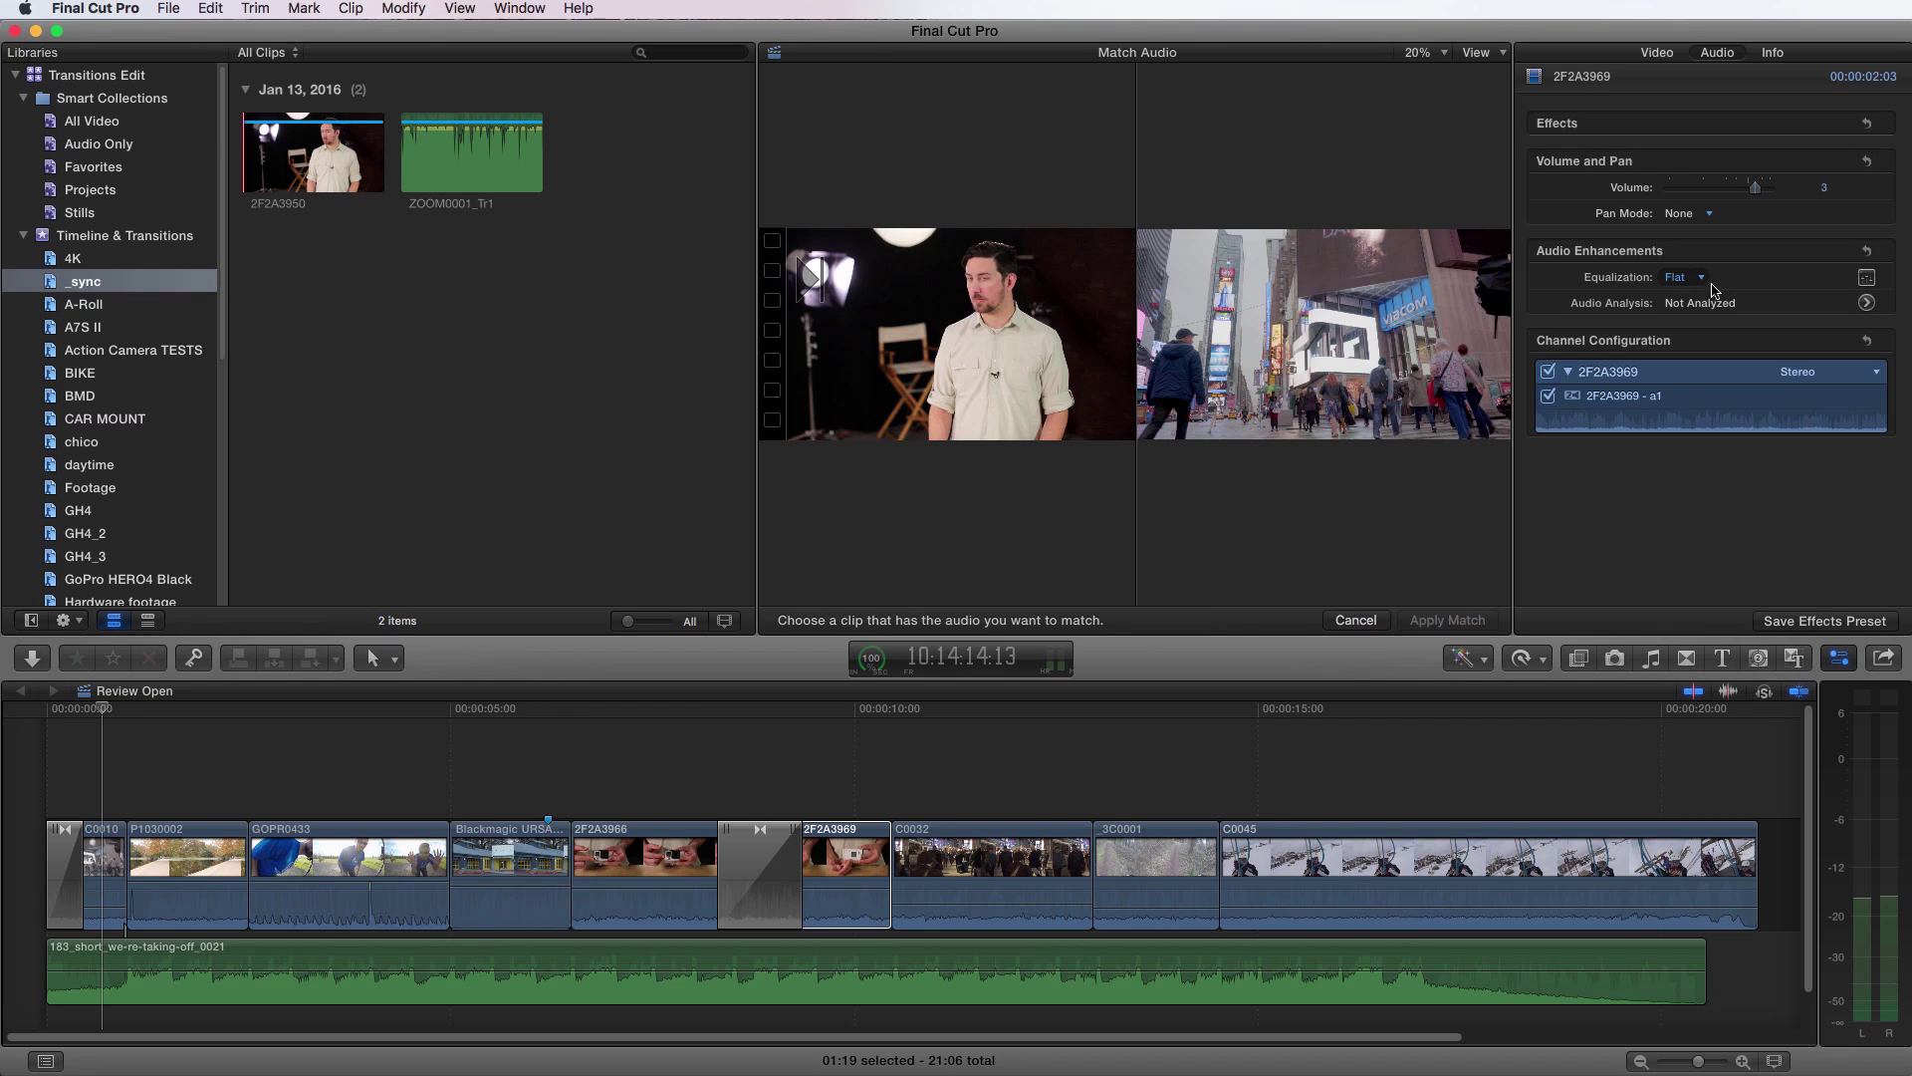
pyautogui.click(1706, 283)
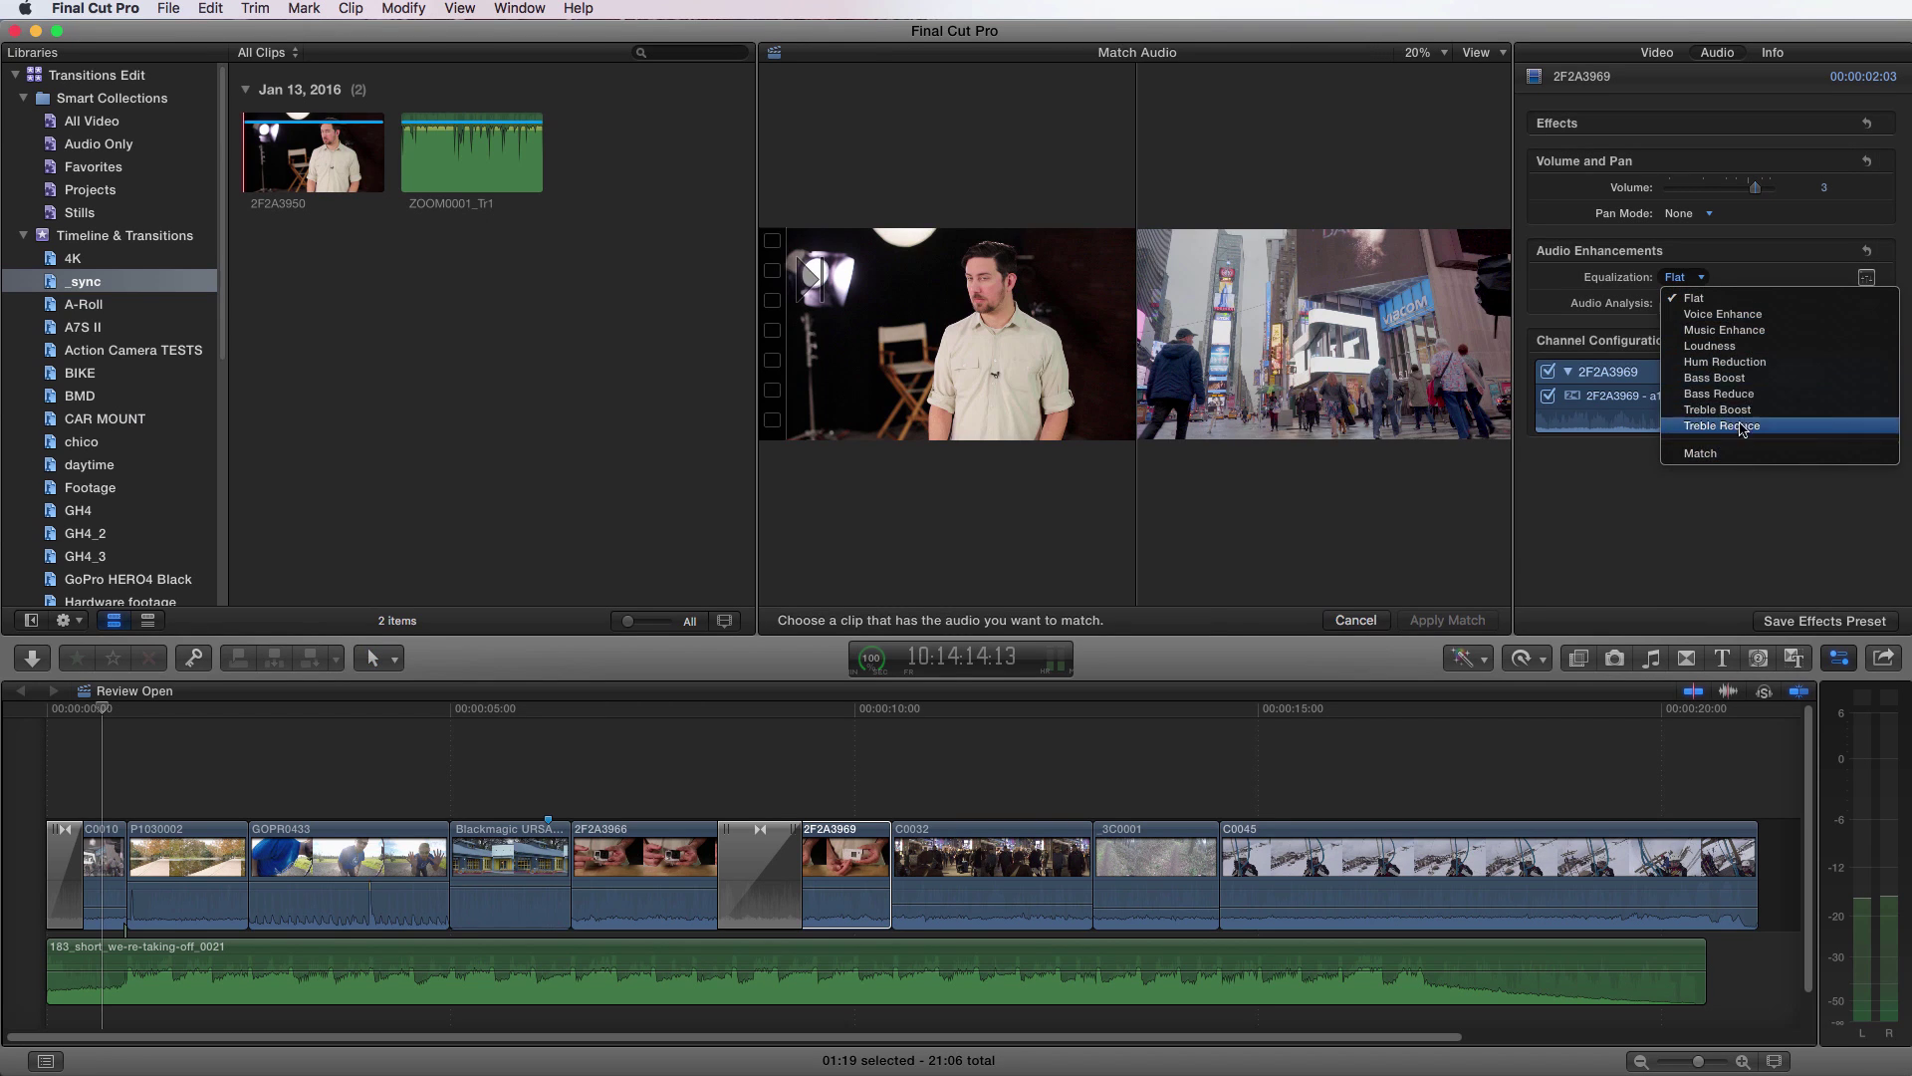
pyautogui.click(1744, 280)
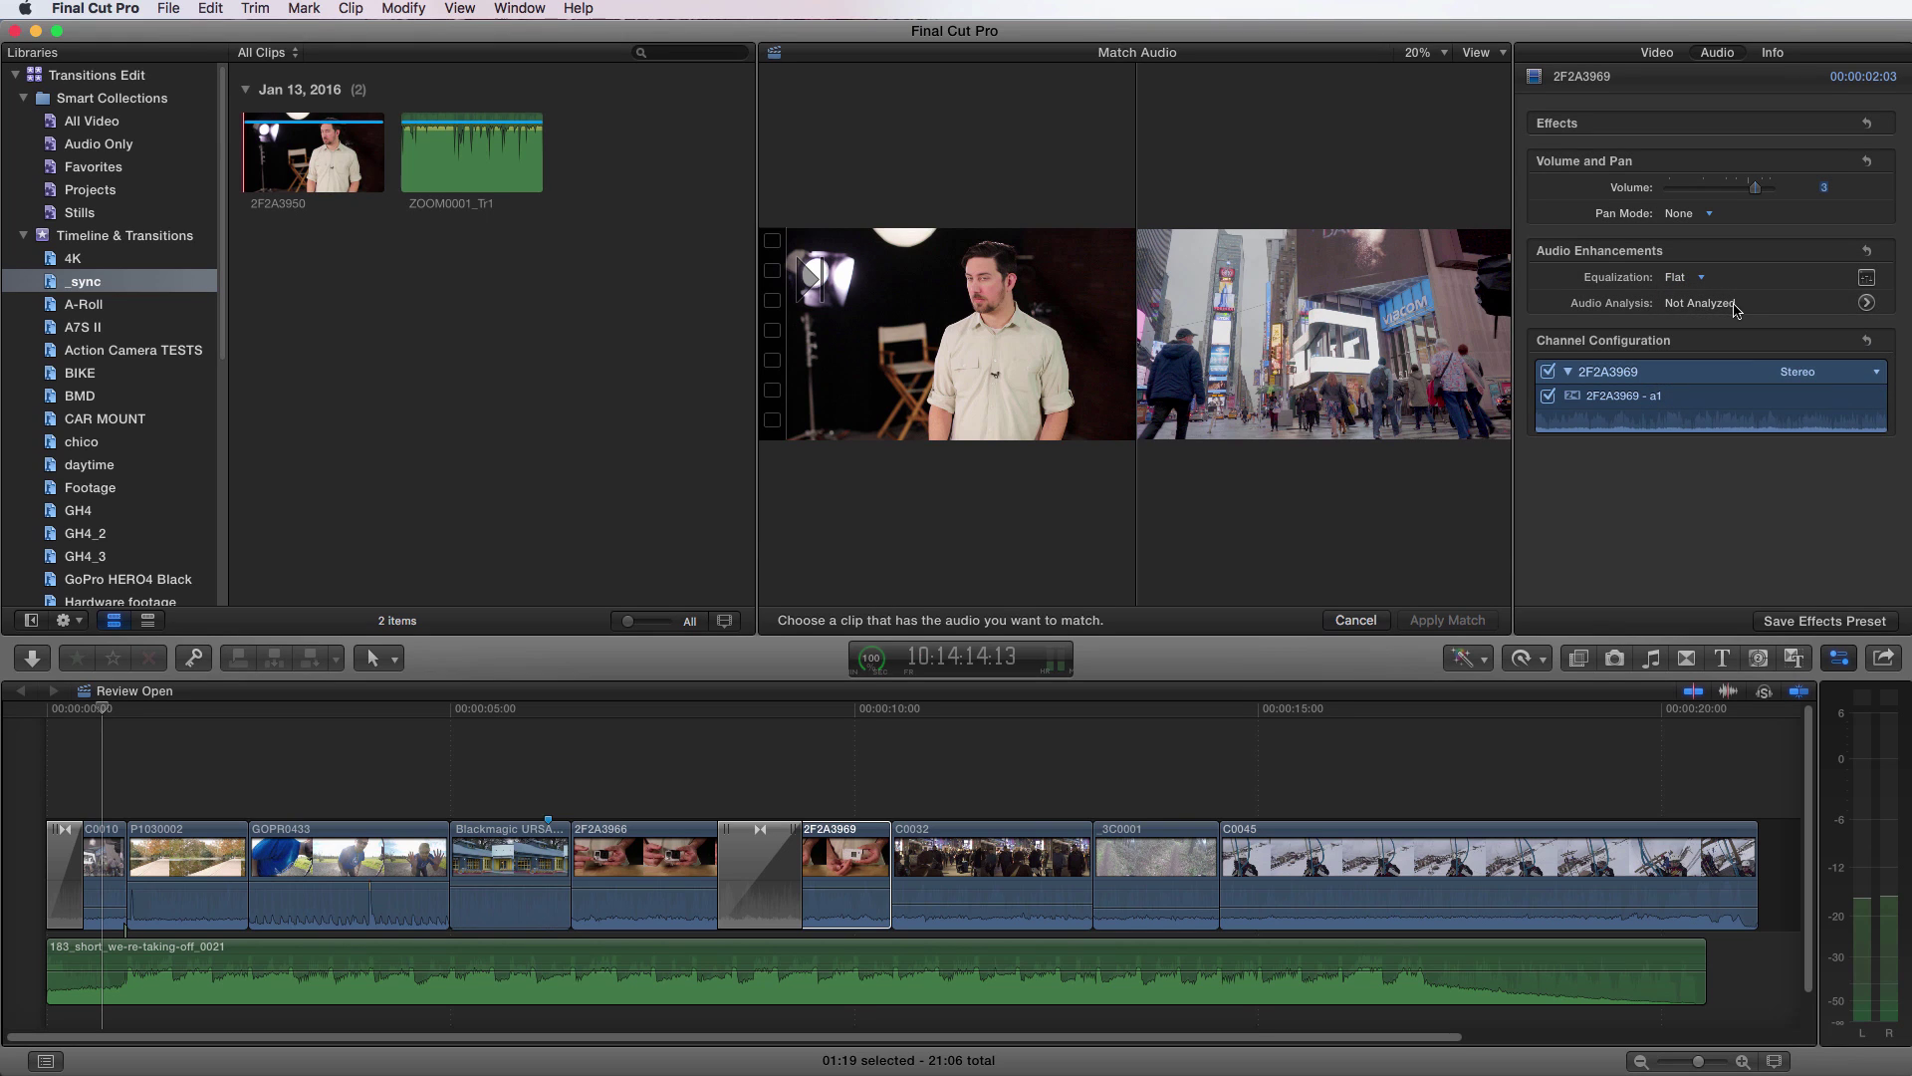
pyautogui.click(1866, 303)
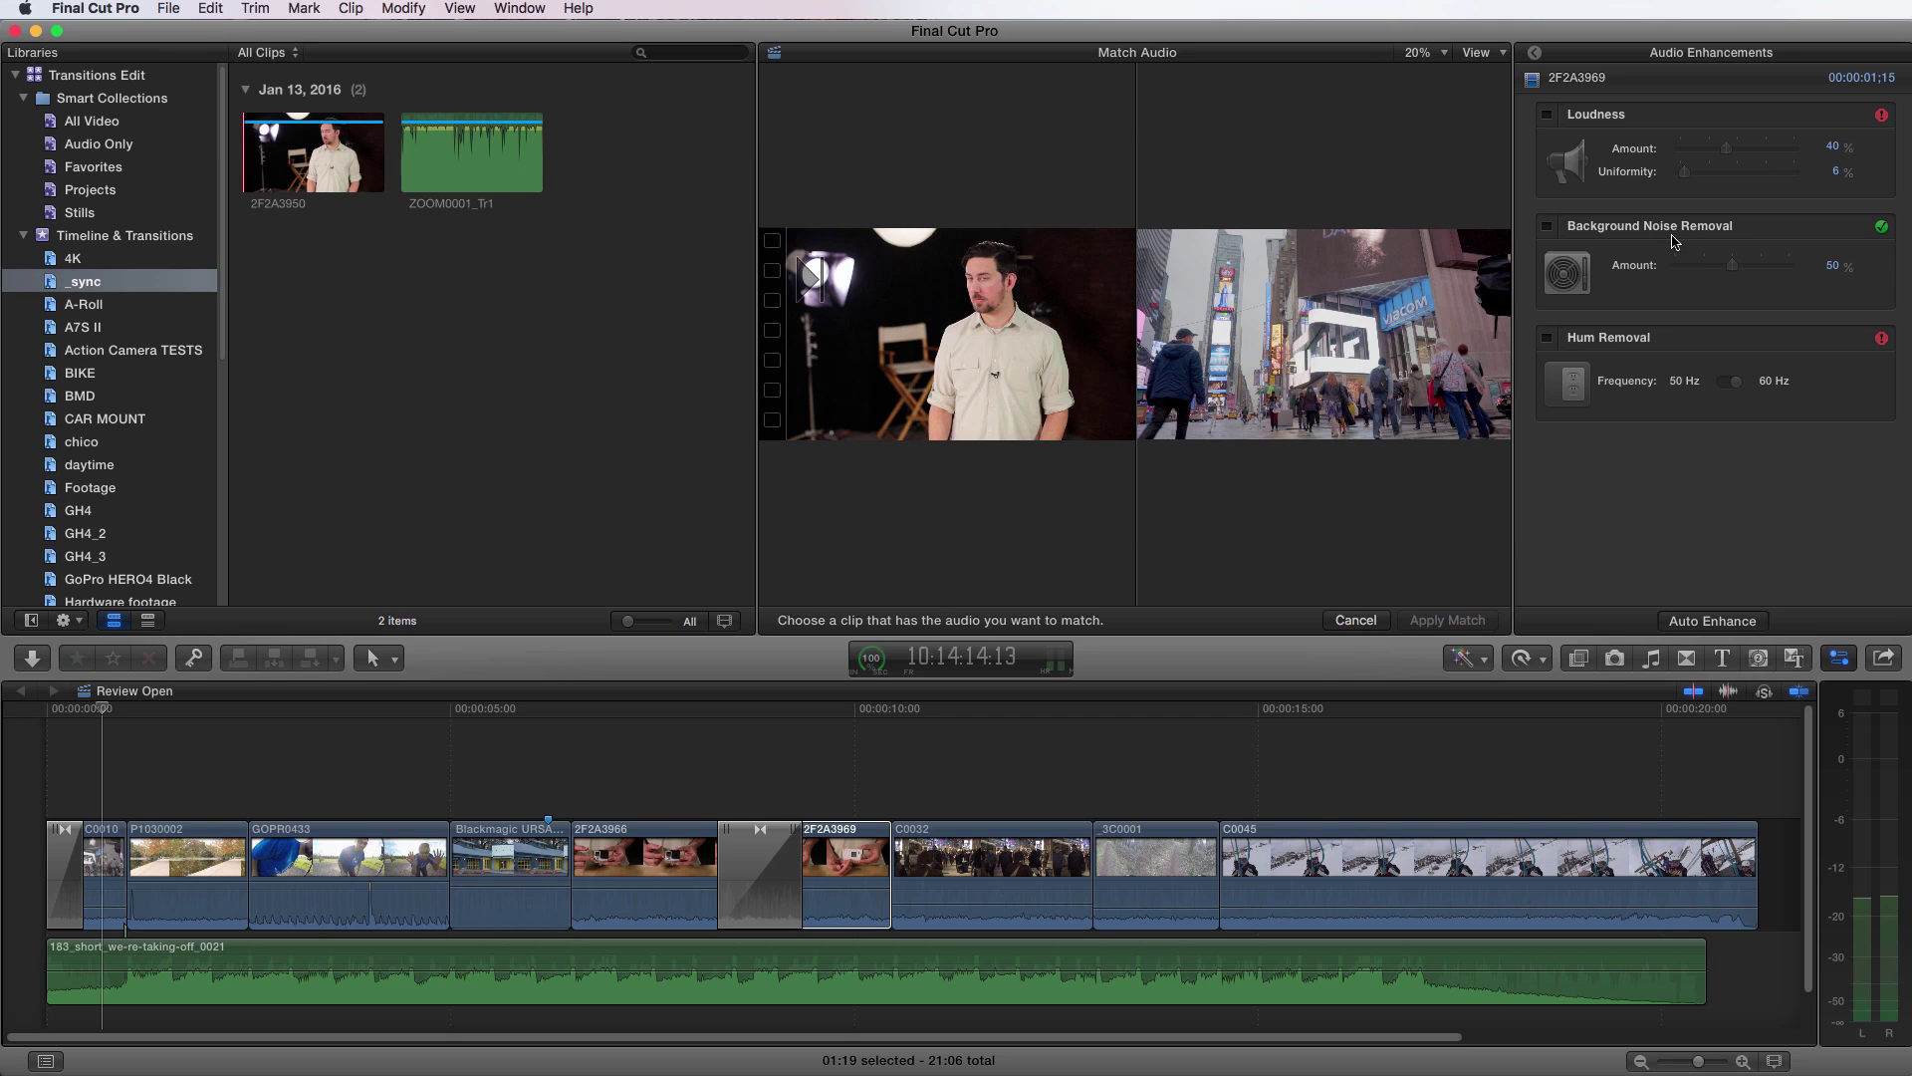
pyautogui.click(1535, 51)
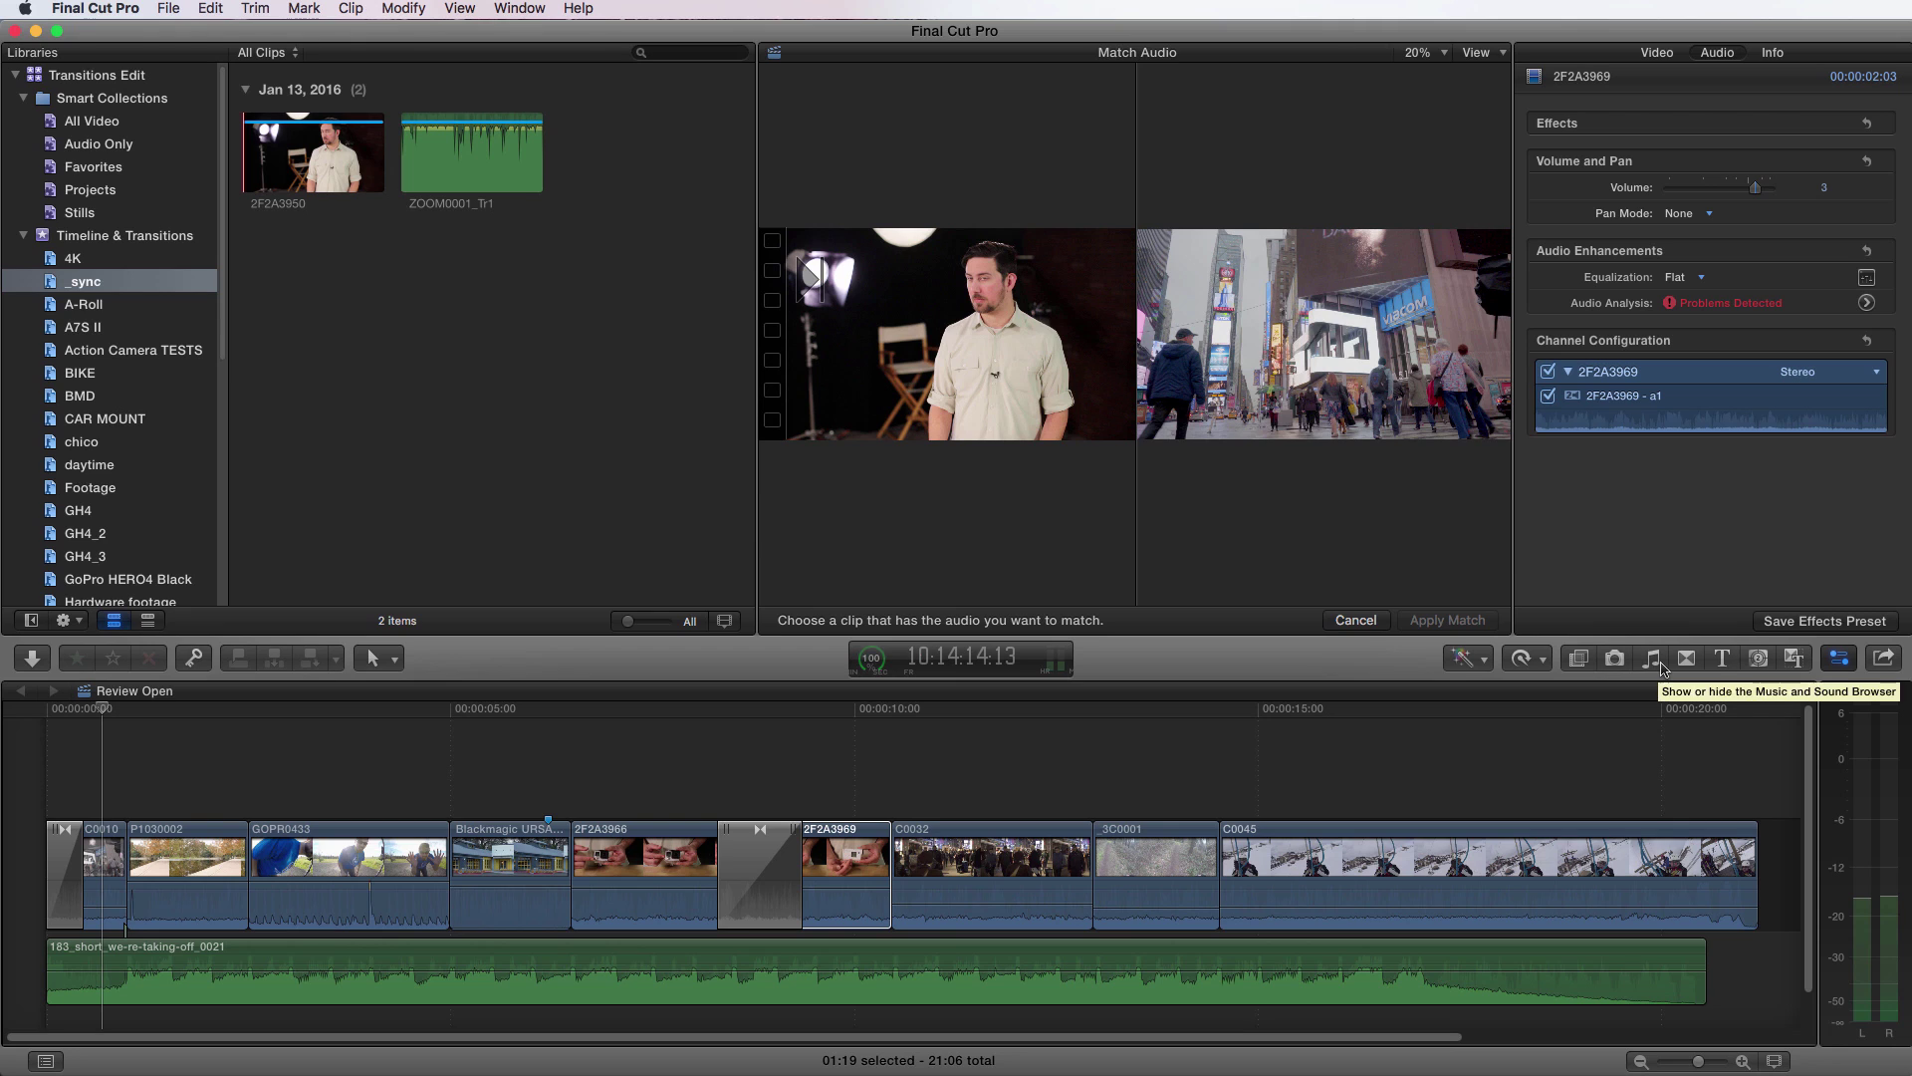
# Step: Open the Effects browser and step through the Echo, EQ, Modulation, Spaces, Specialized and iZotope audio categories, ending on Voice
pyautogui.click(1579, 658)
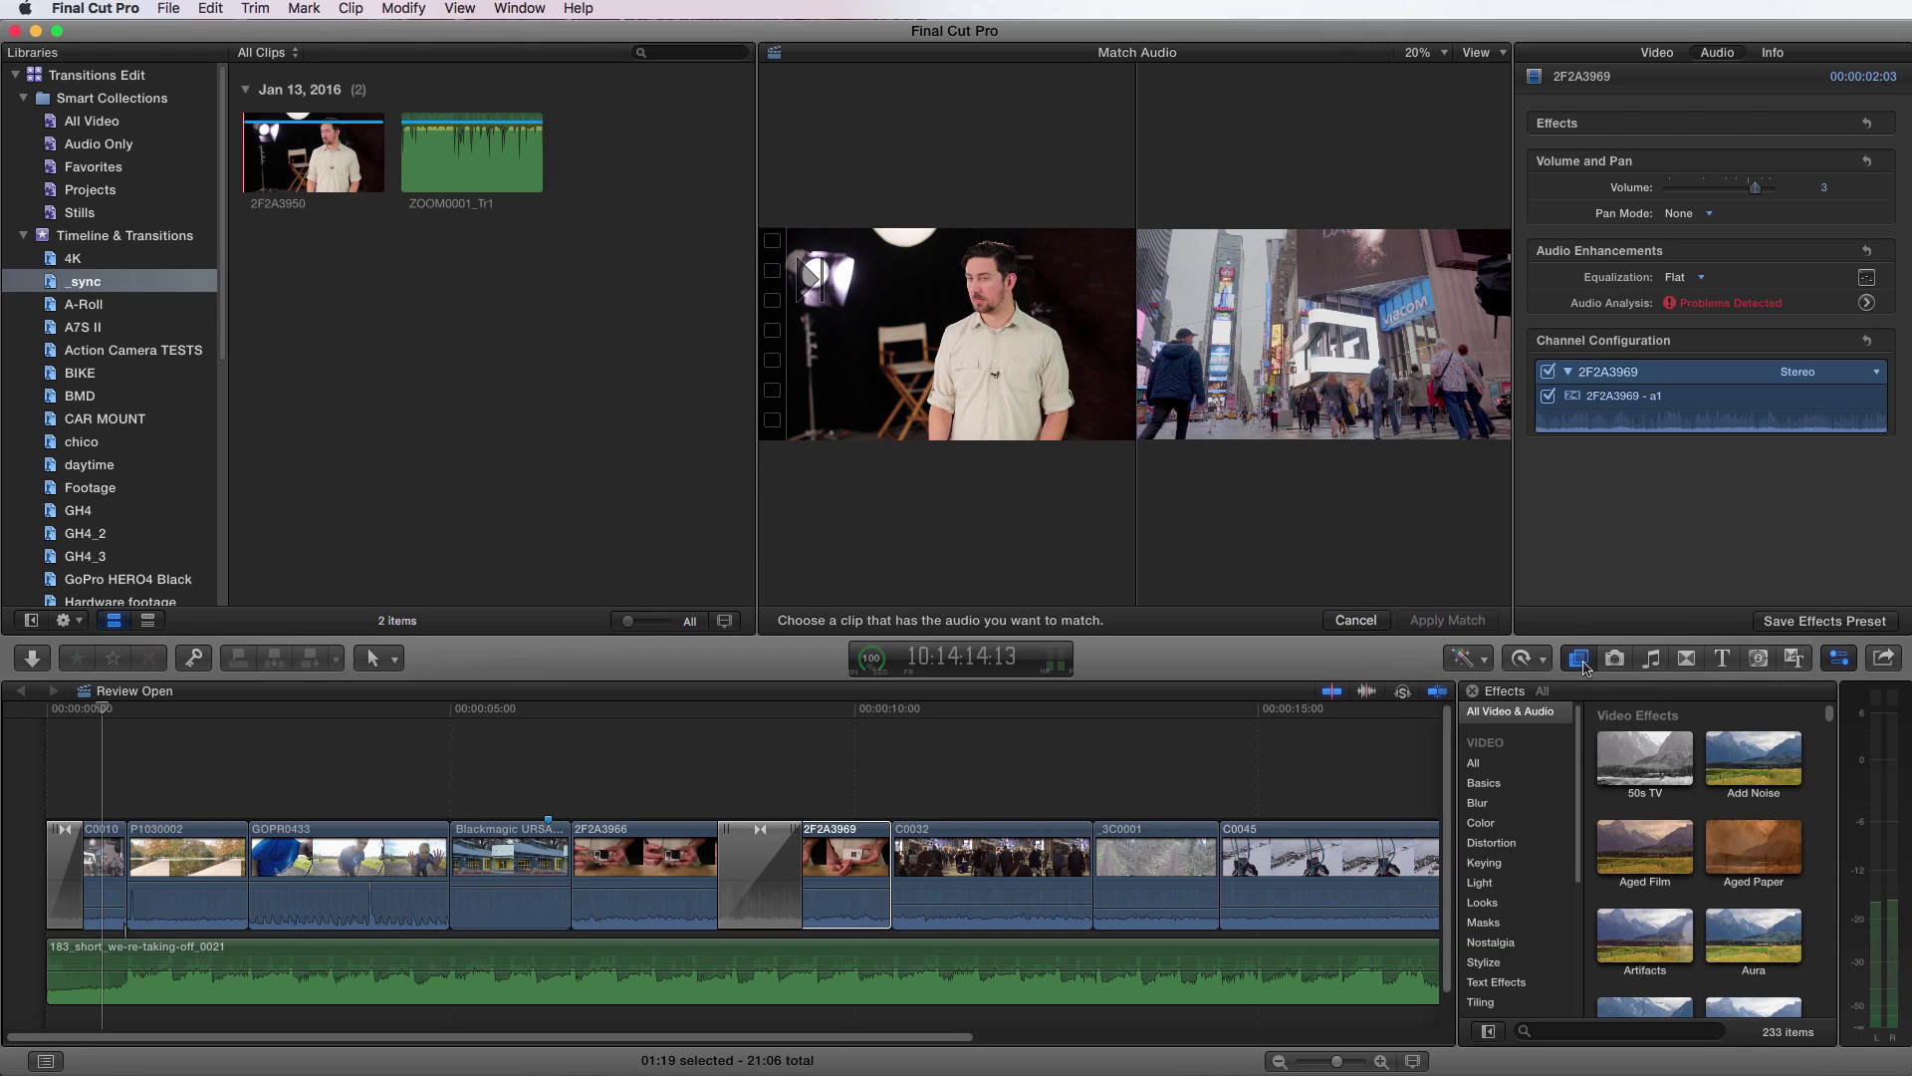
pyautogui.moveTo(1582, 749); pyautogui.dragTo(1578, 918)
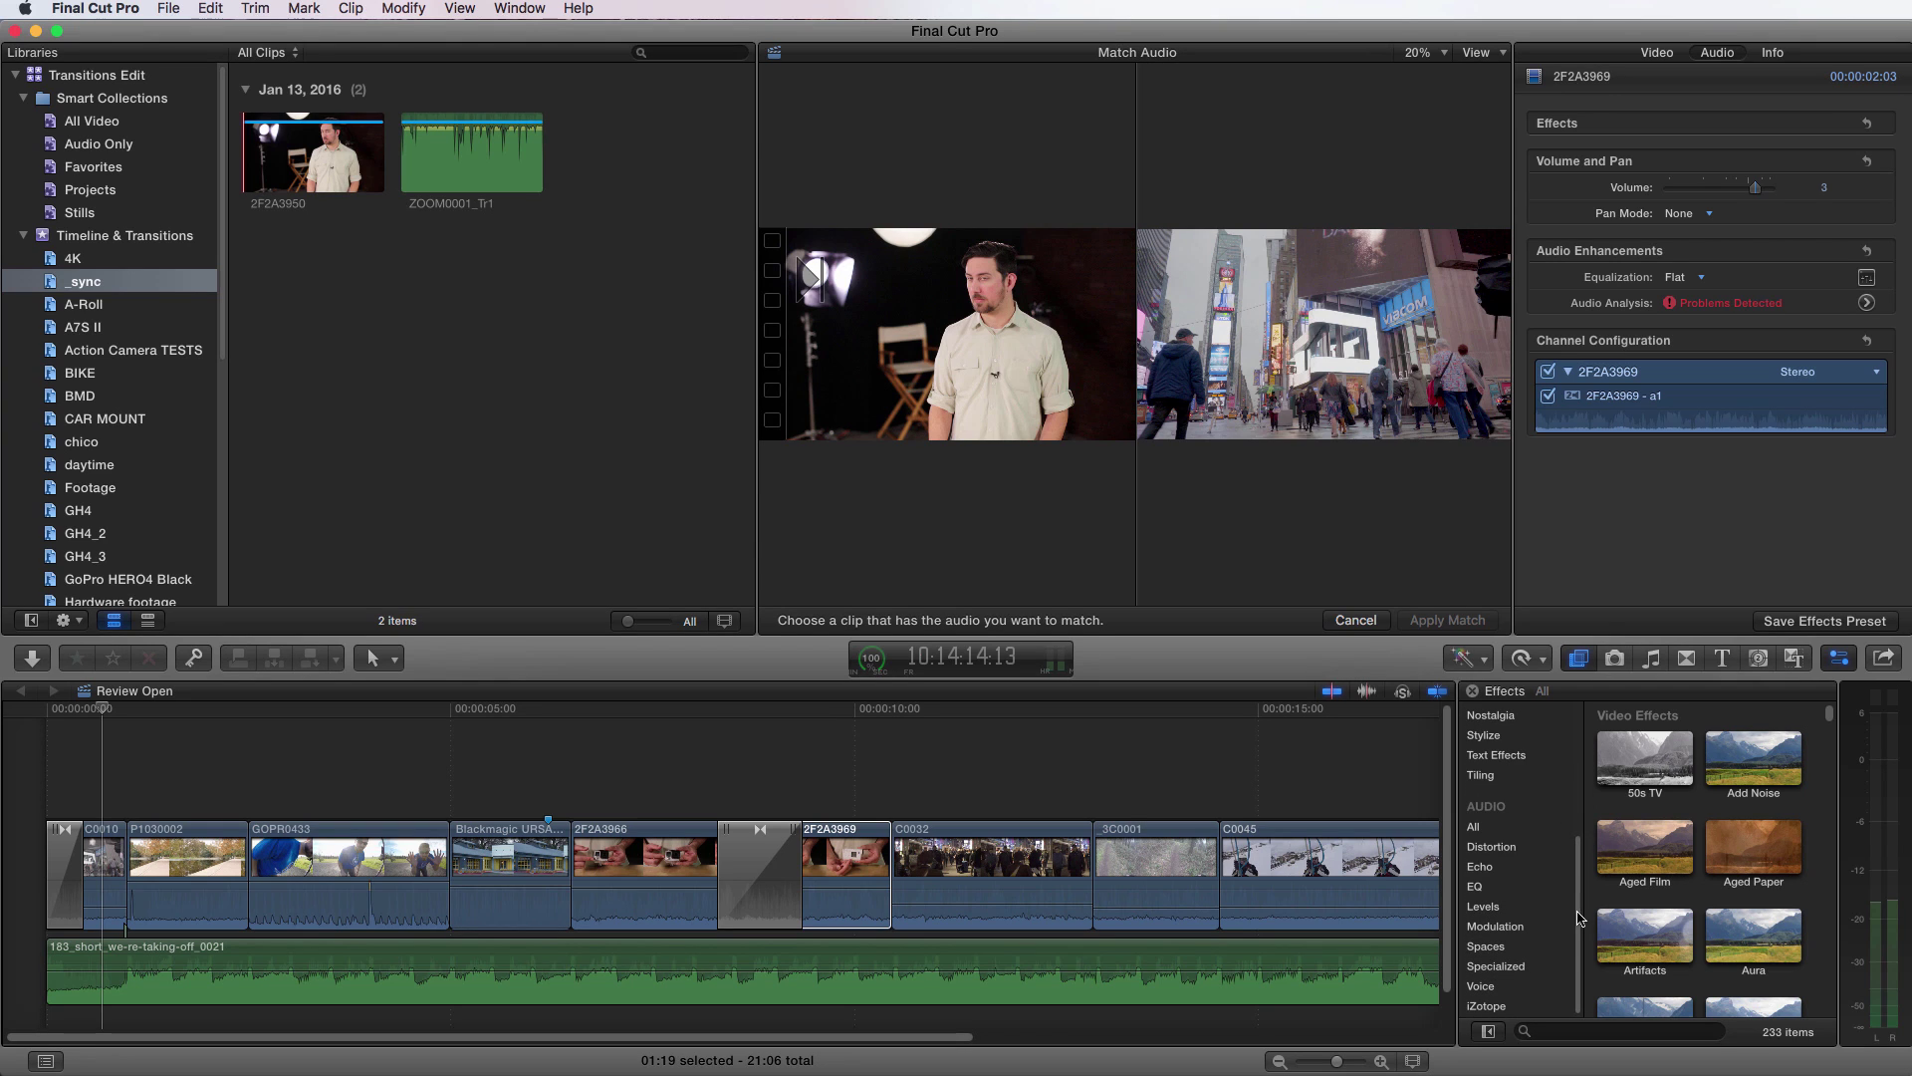
pyautogui.click(1490, 866)
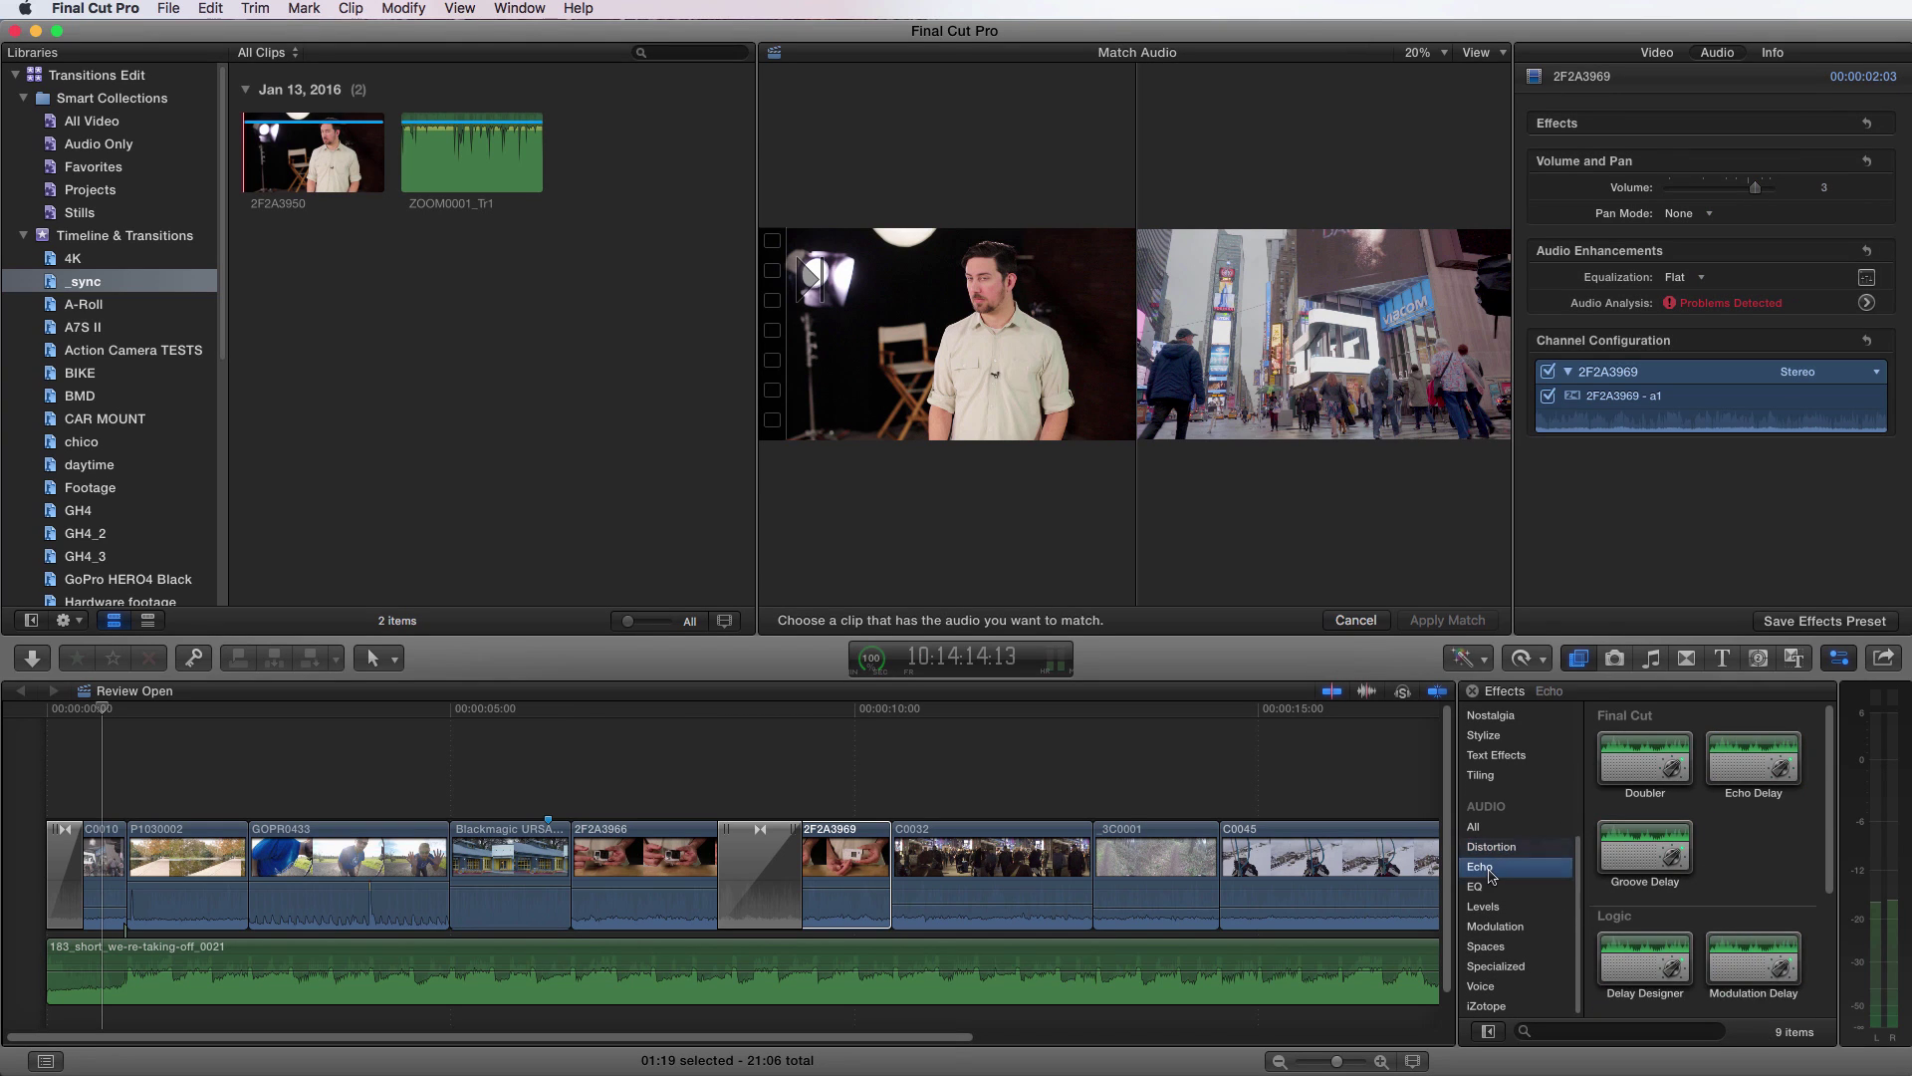
pyautogui.click(1478, 887)
pyautogui.click(1499, 927)
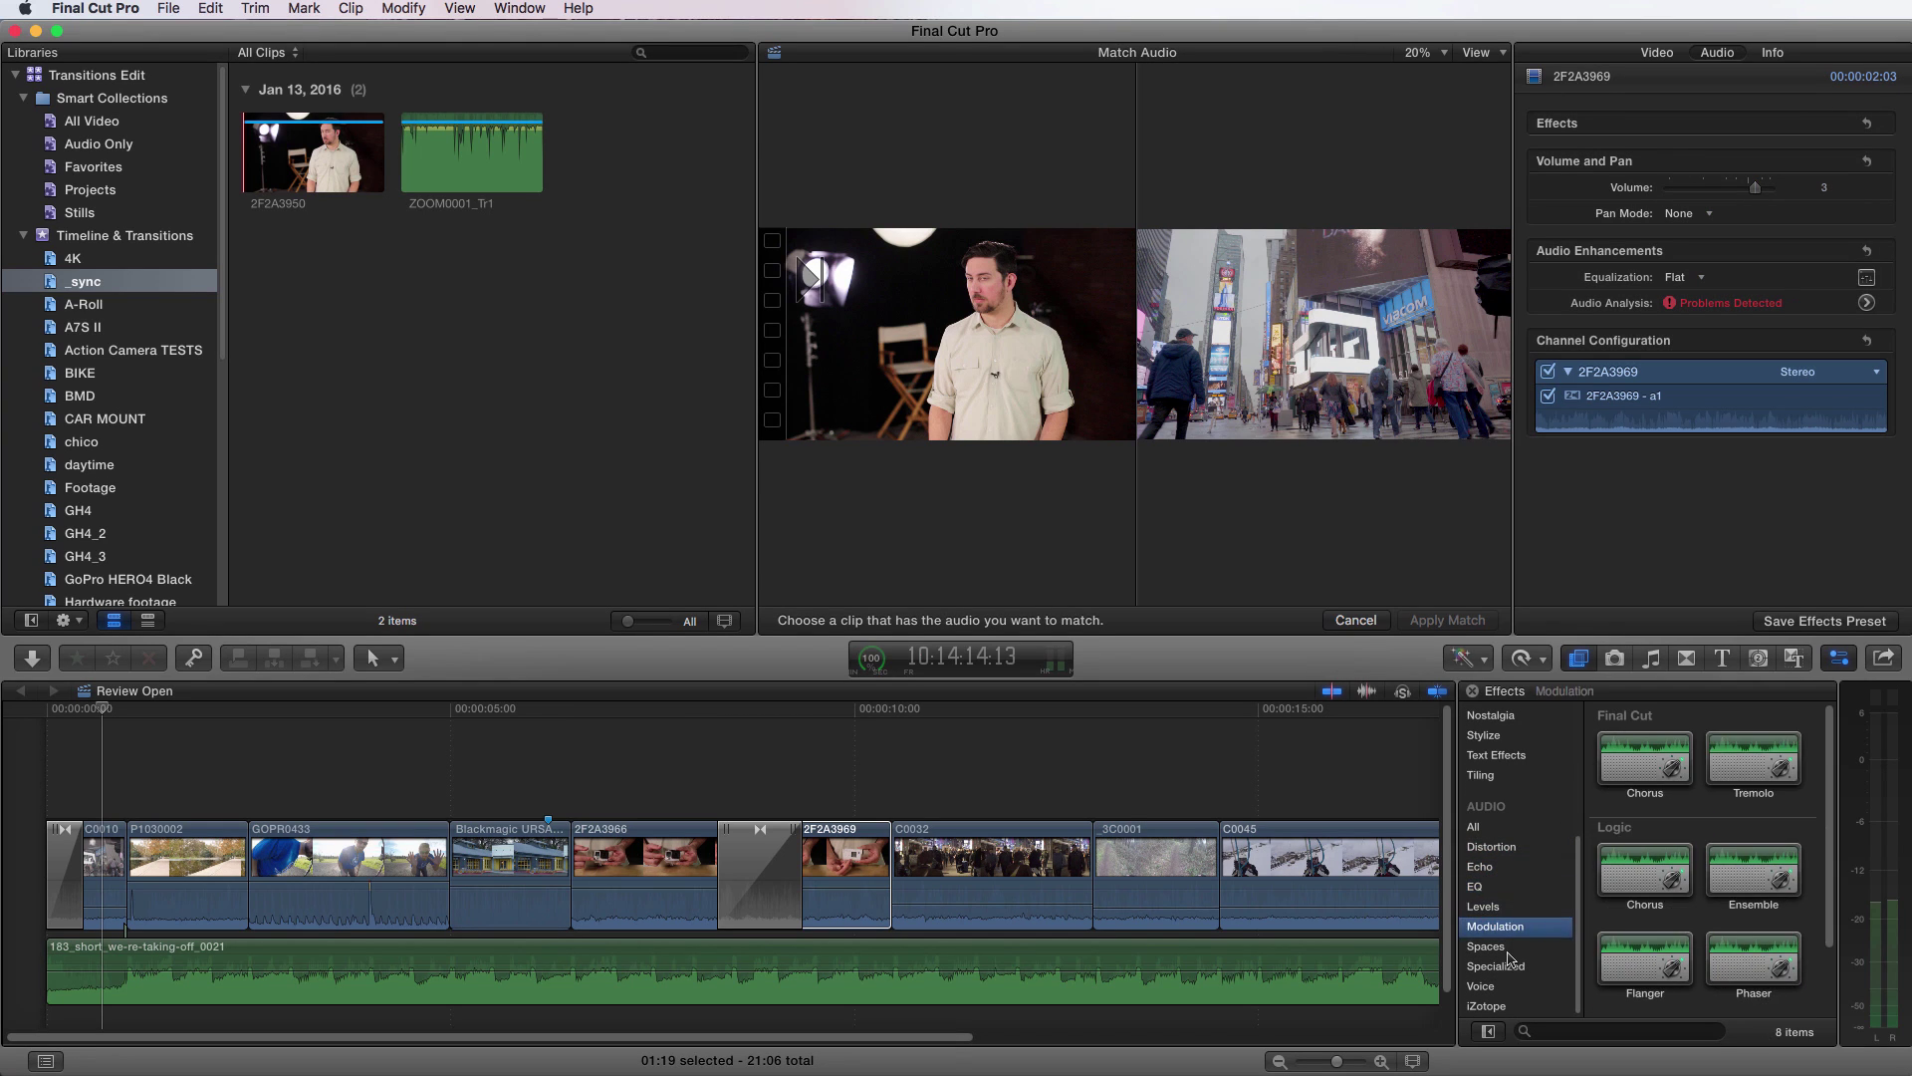
pyautogui.click(1507, 948)
pyautogui.click(1506, 967)
pyautogui.click(1506, 986)
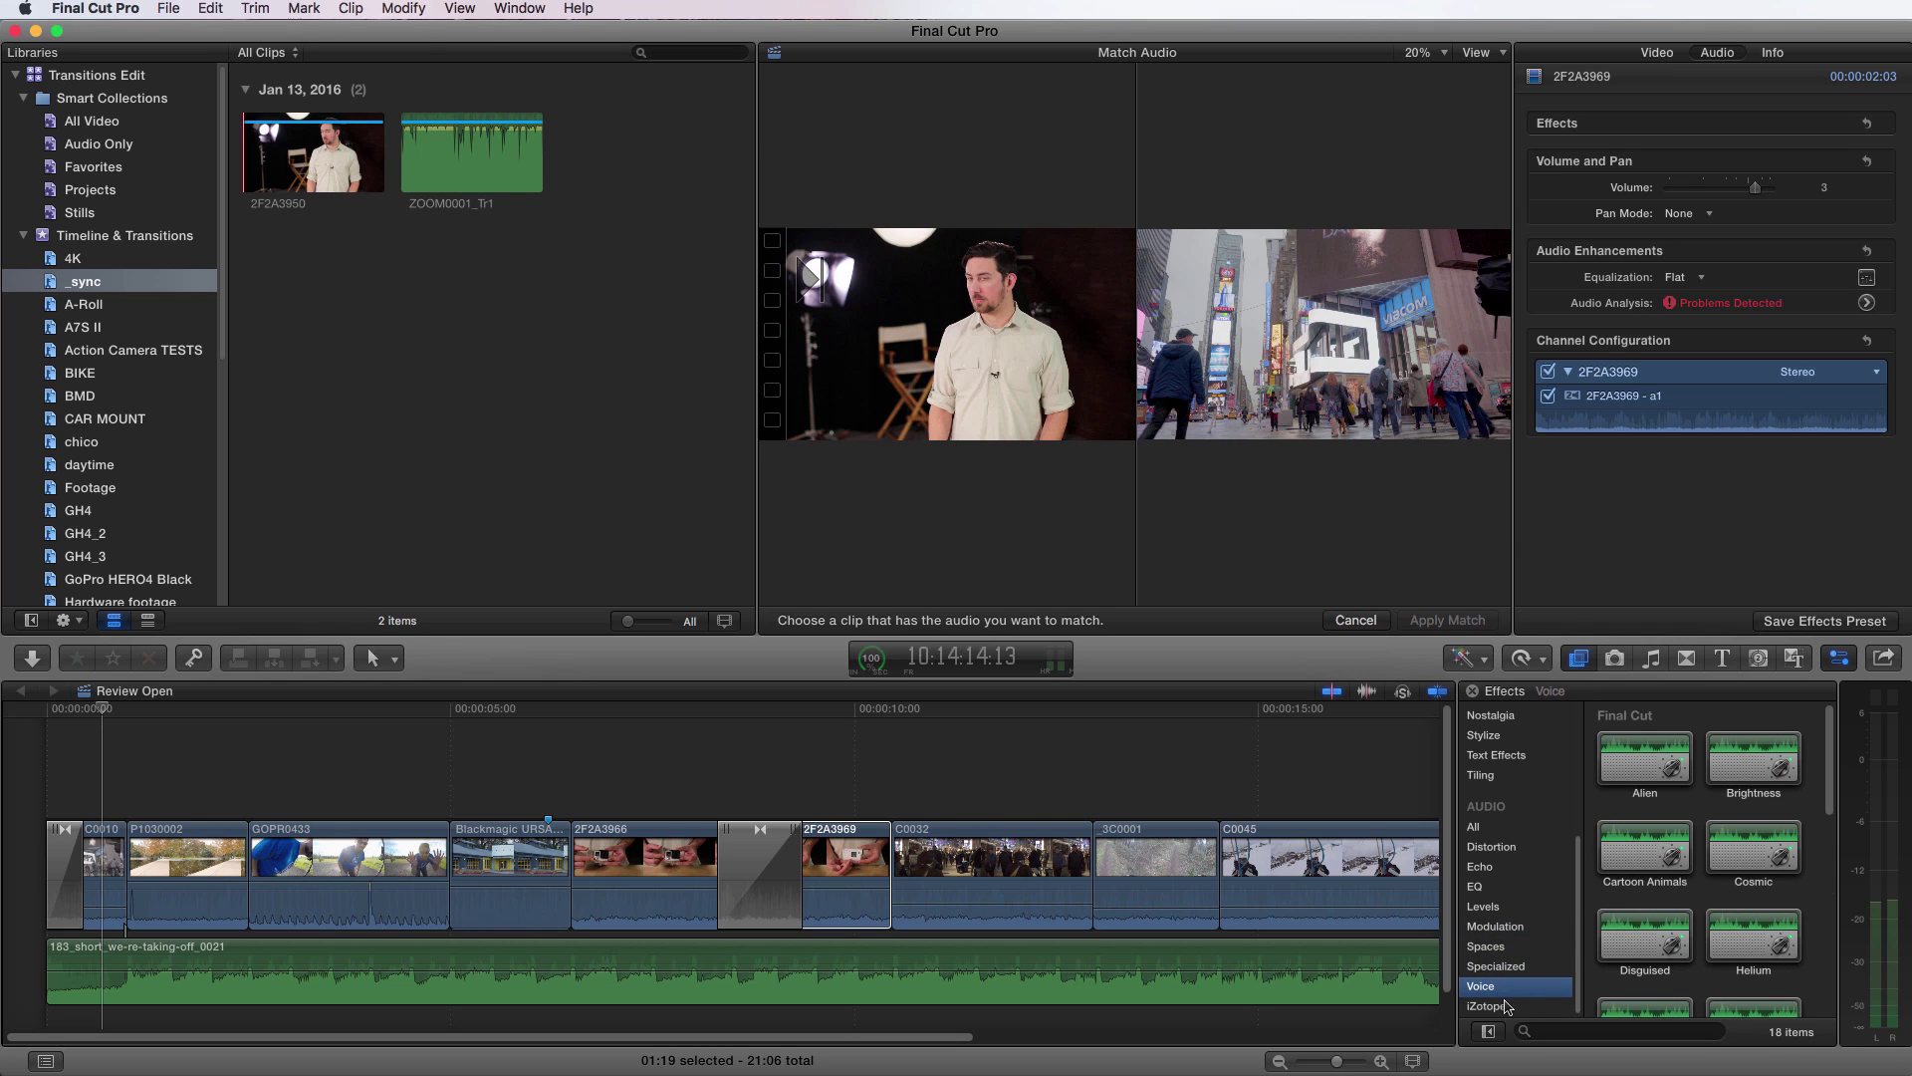
pyautogui.click(1505, 1006)
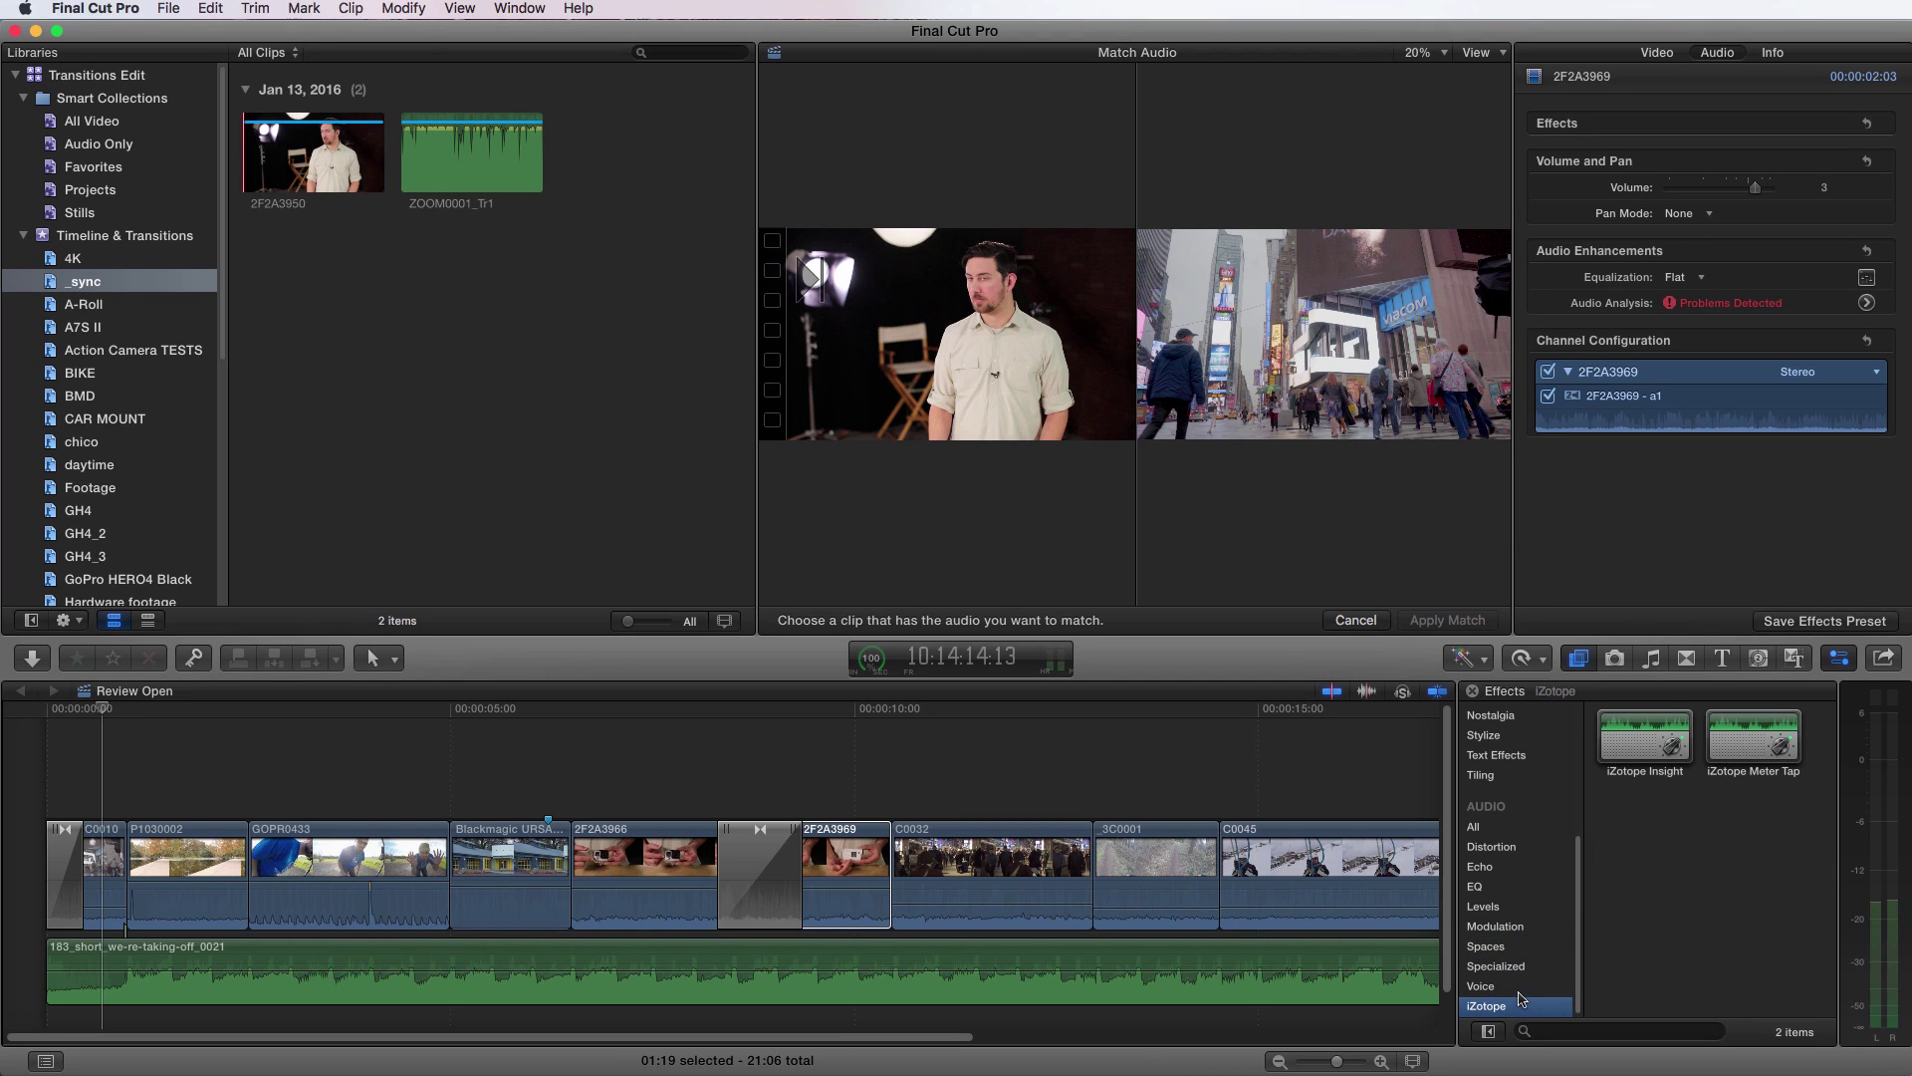
pyautogui.click(1524, 986)
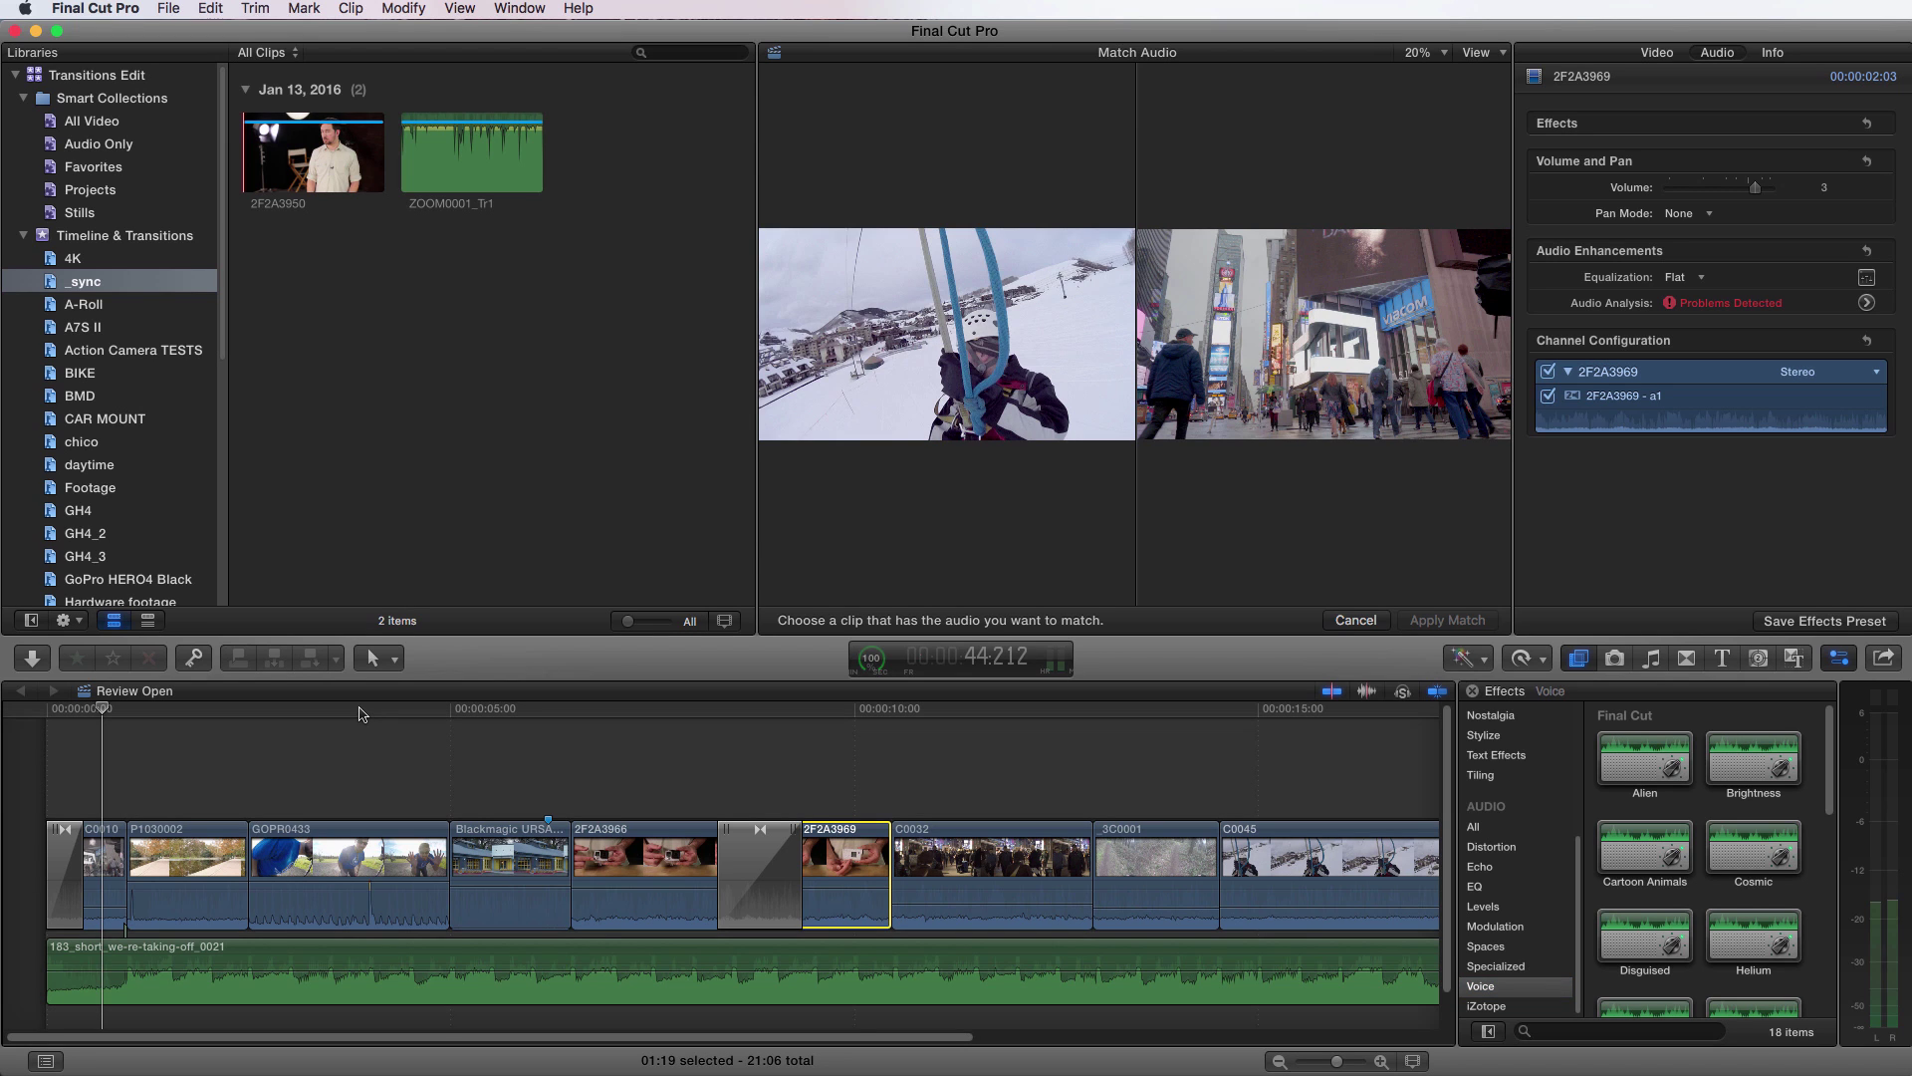
pyautogui.click(660, 852)
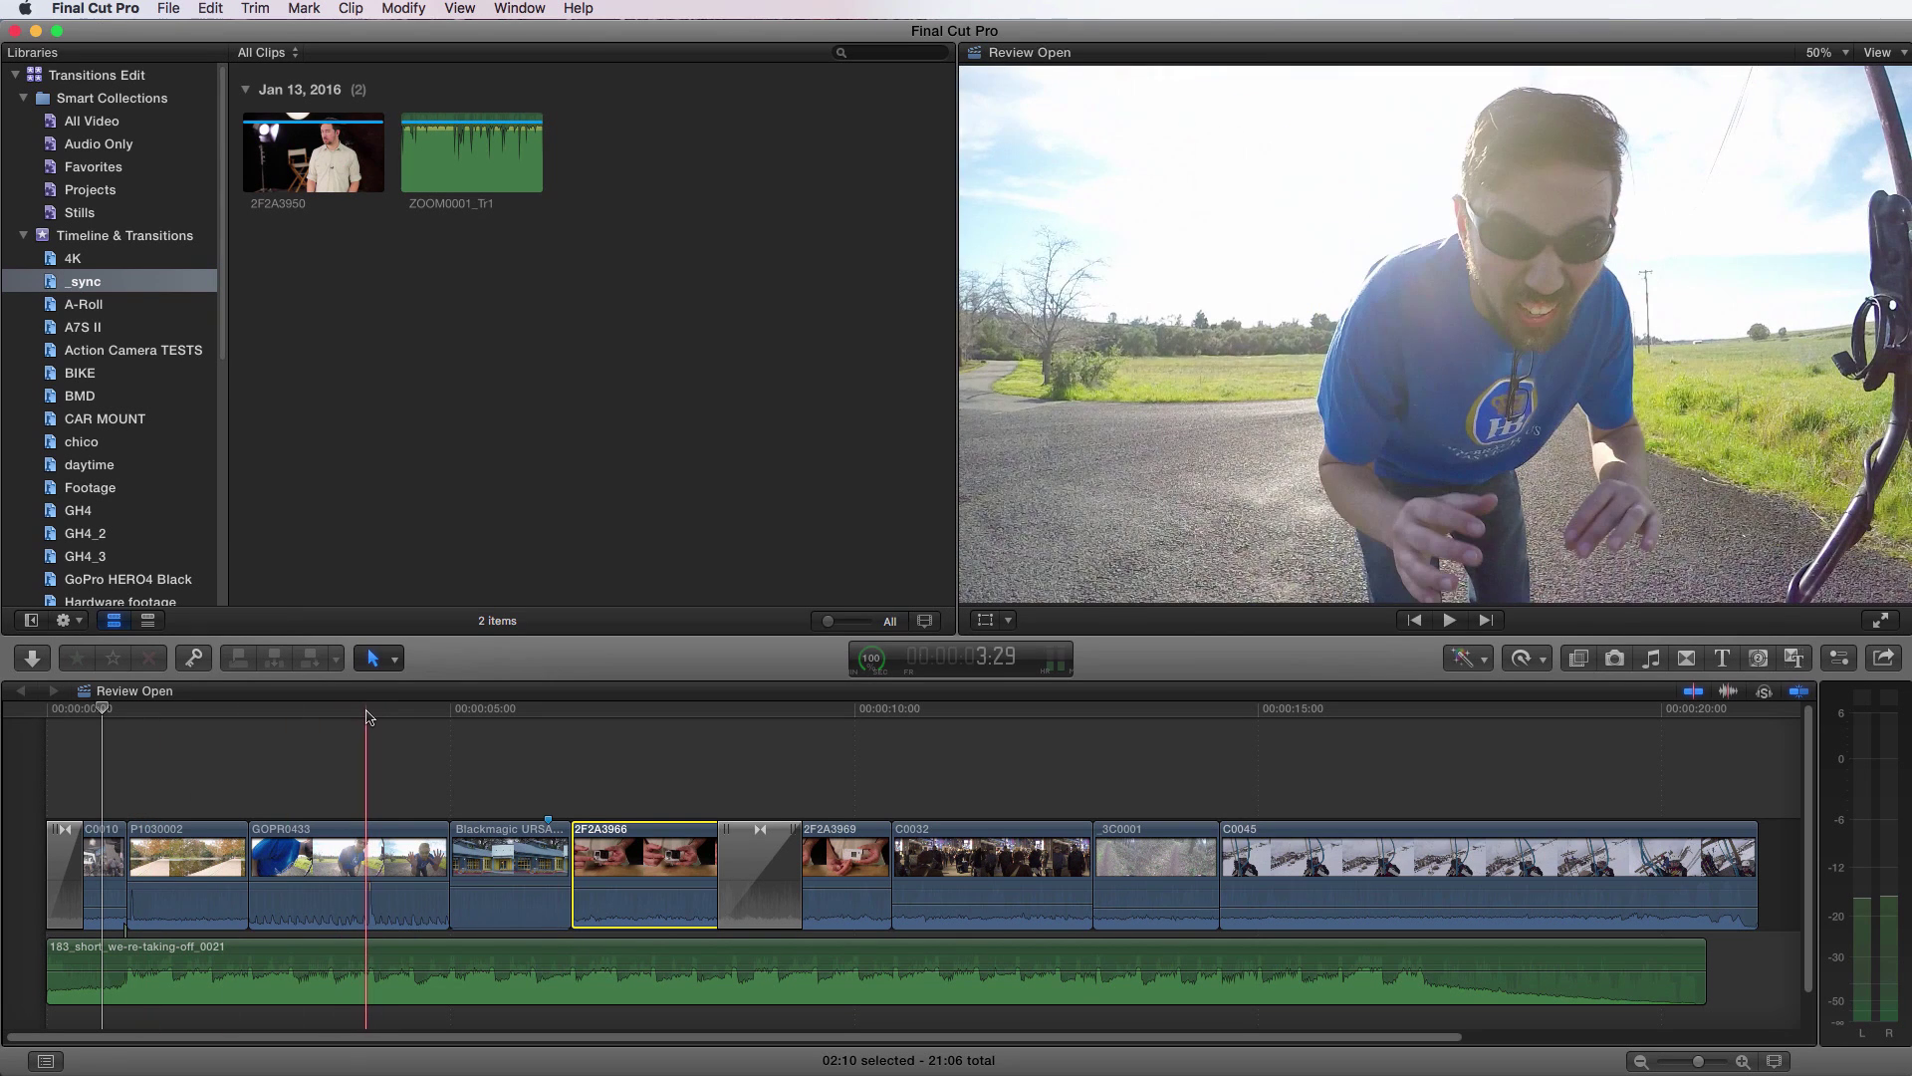
# Step: Keyframe the volume around GOPR0433's spike near 4 seconds and pull that section to -19 dB
pyautogui.click(367, 714)
pyautogui.press('super+equal')
pyautogui.press('super+equal')
pyautogui.press('super+equal')
pyautogui.press('super+equal')
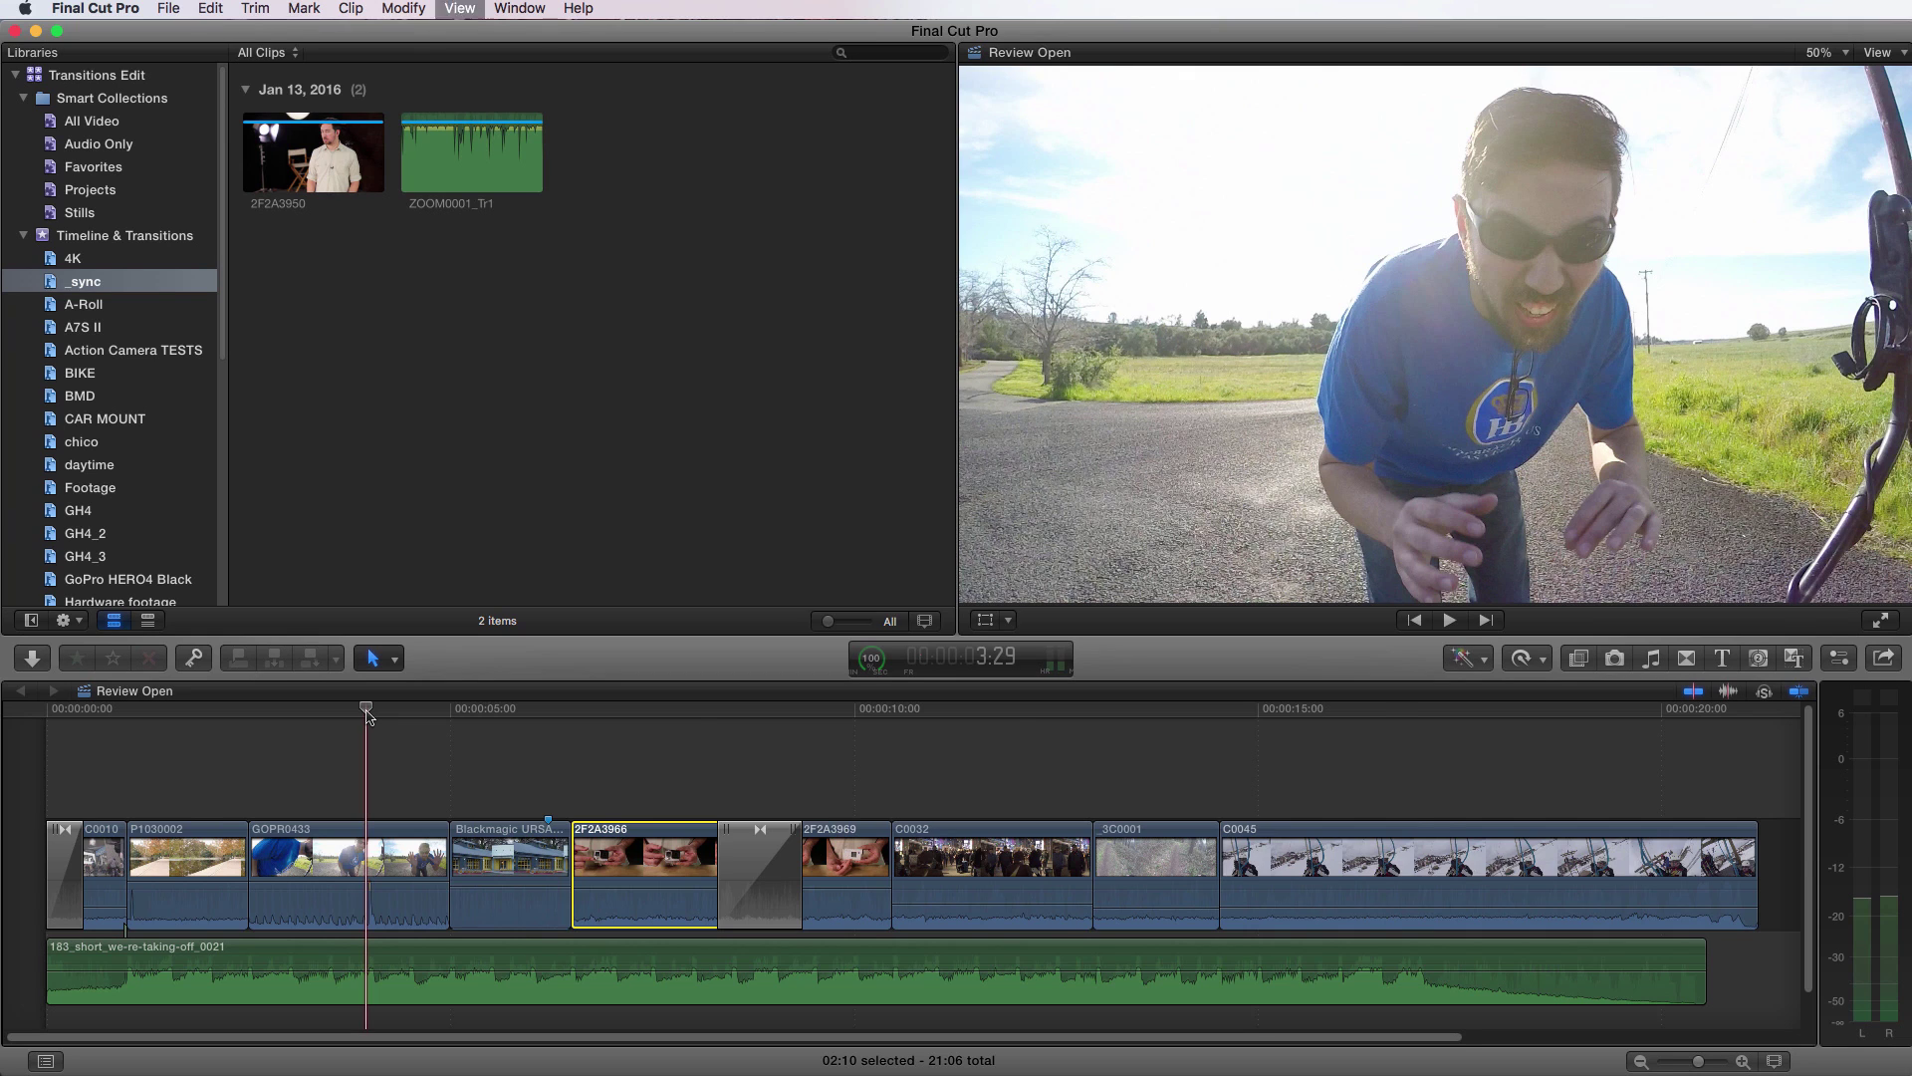
pyautogui.press('super+equal')
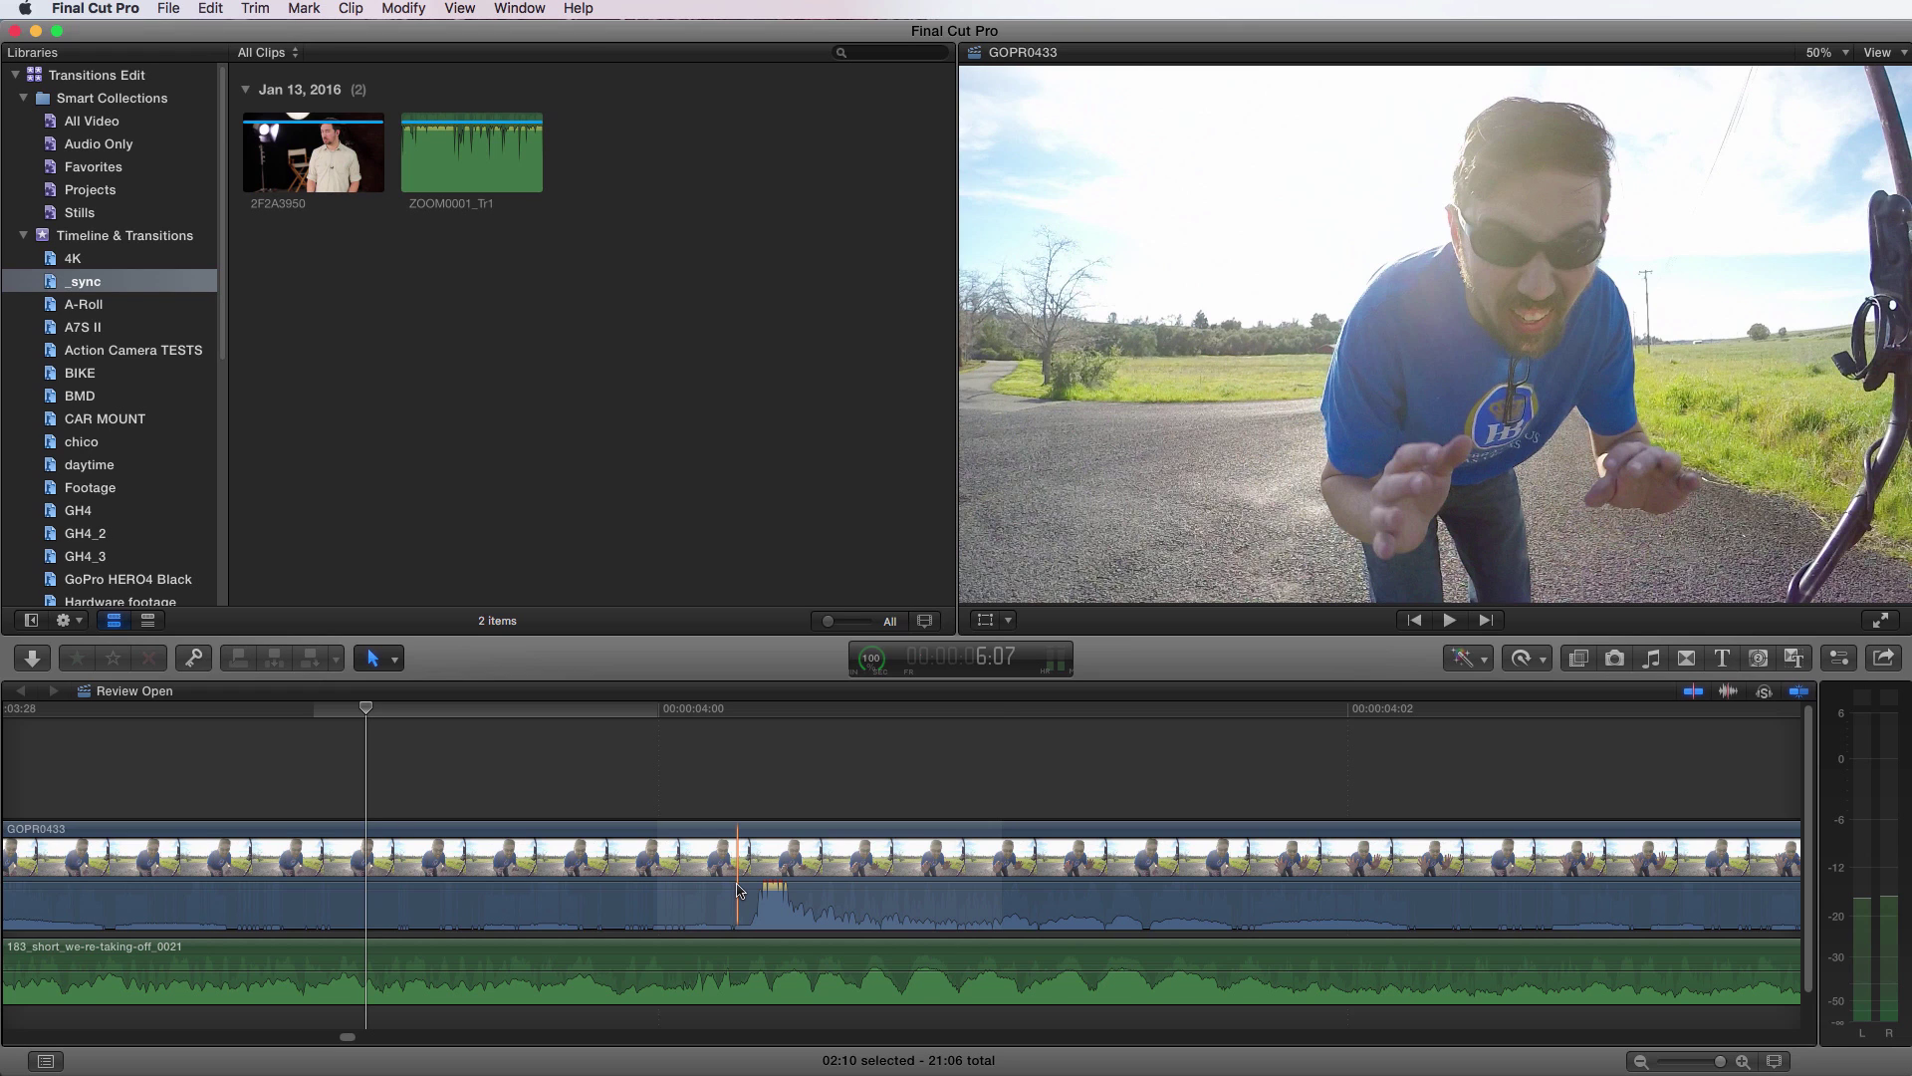
pyautogui.click(743, 887)
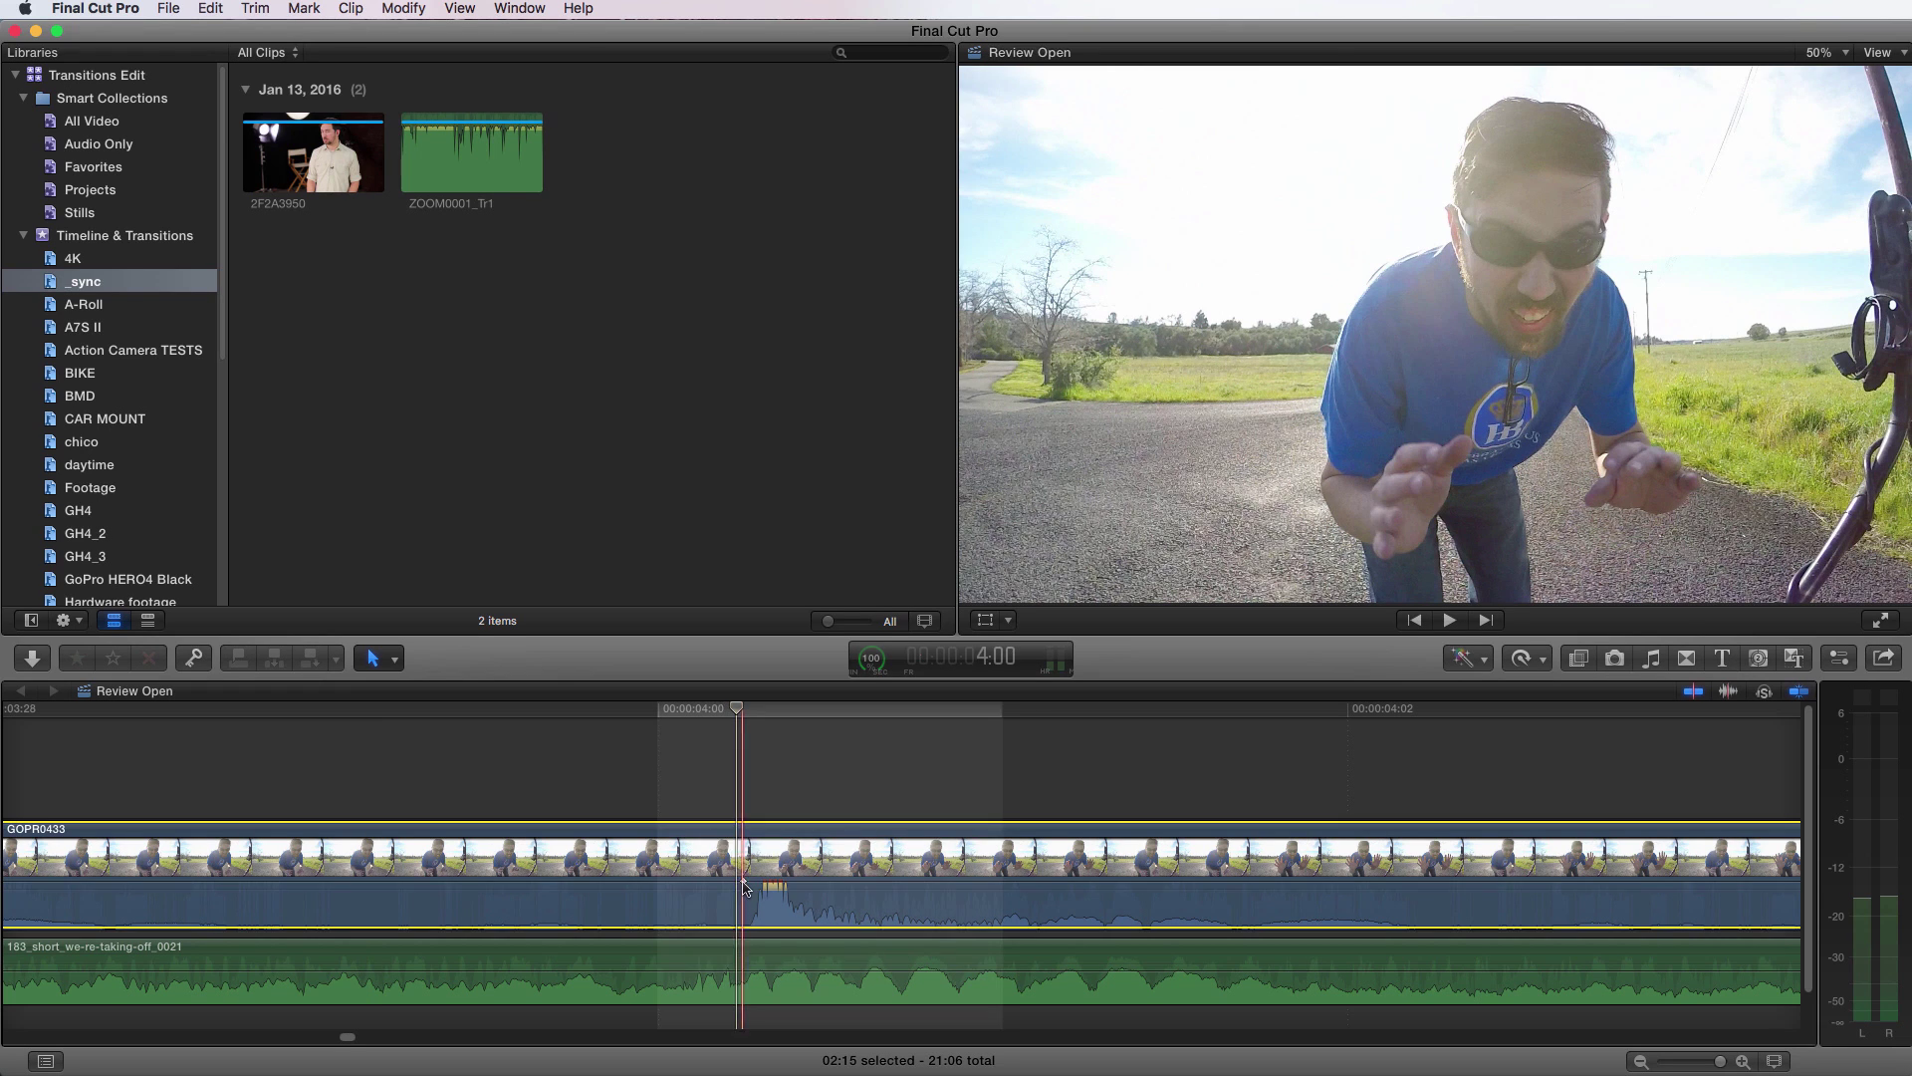
pyautogui.keyDown('alt'); pyautogui.click(743, 881); pyautogui.keyUp('alt')
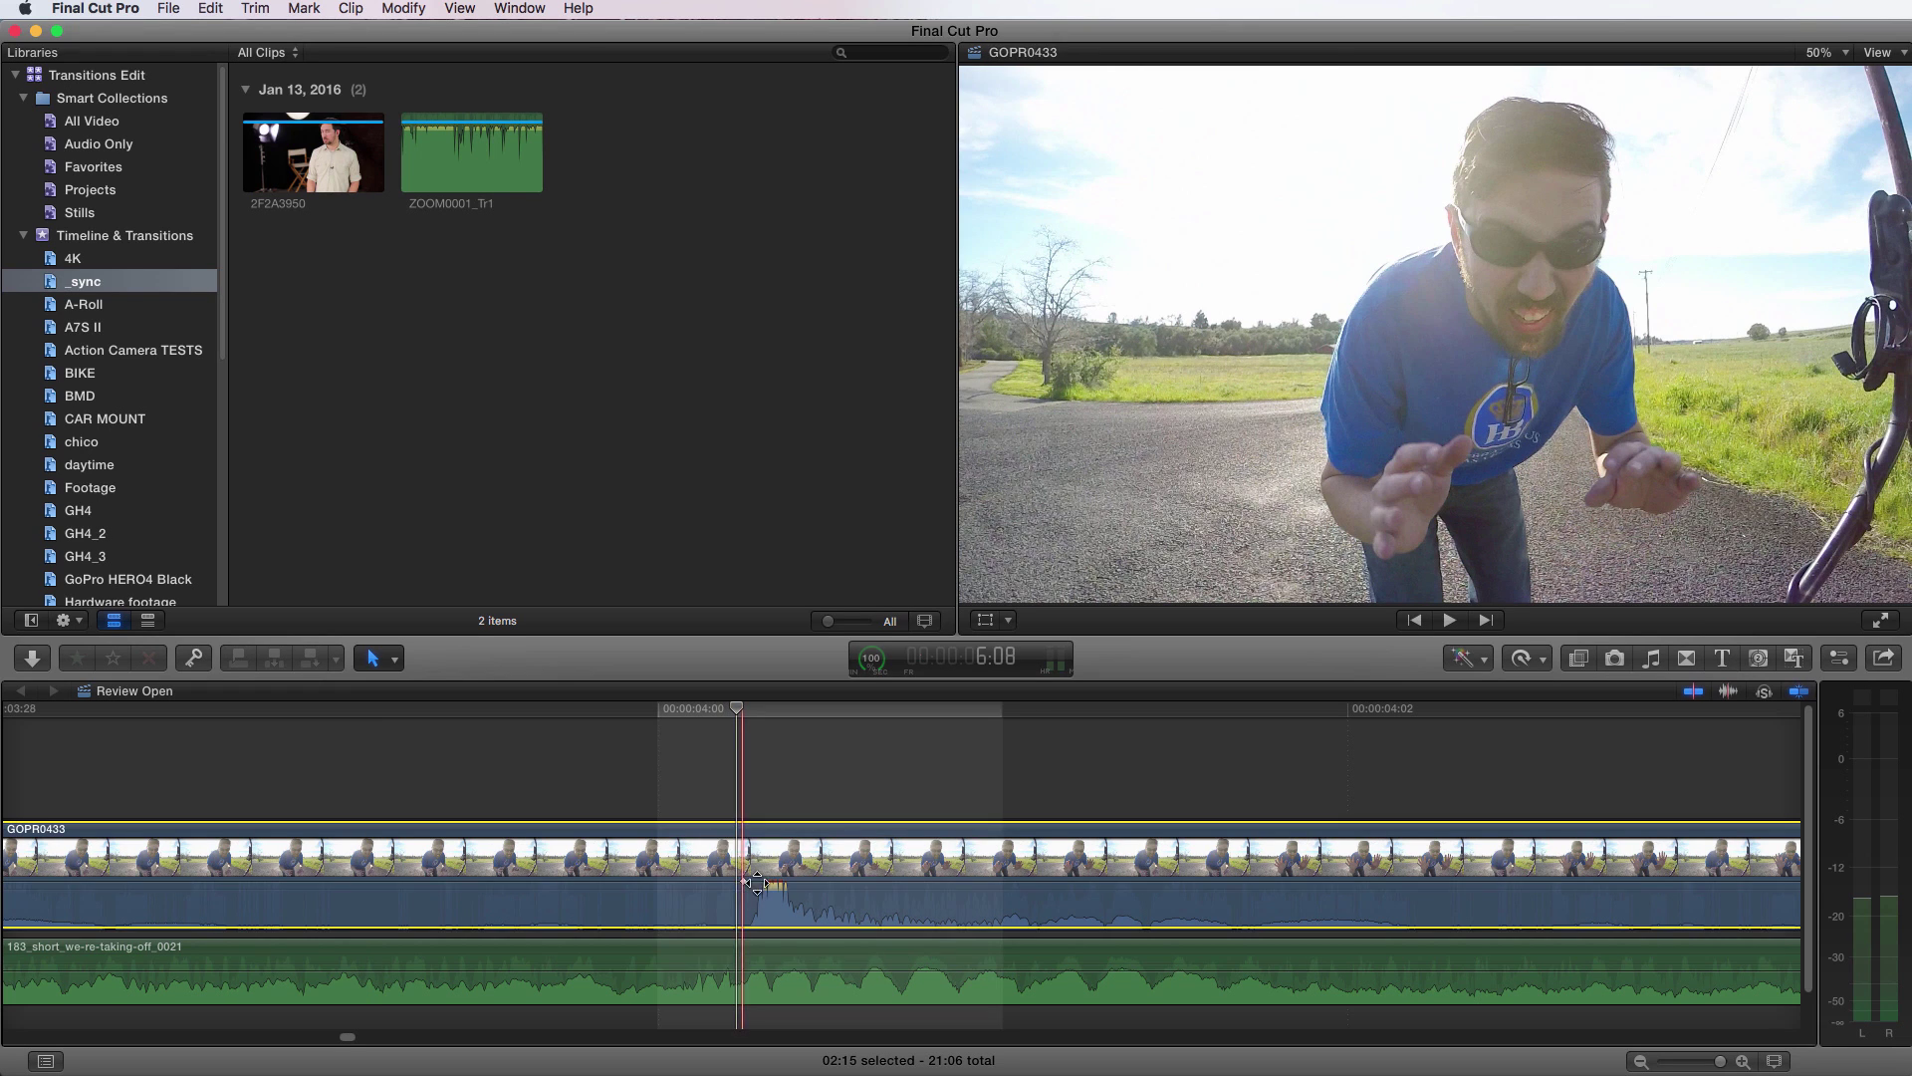
pyautogui.keyDown('alt'); pyautogui.click(818, 881); pyautogui.keyUp('alt')
pyautogui.keyDown('alt'); pyautogui.click(802, 881); pyautogui.keyUp('alt')
pyautogui.moveTo(790, 882); pyautogui.dragTo(760, 886)
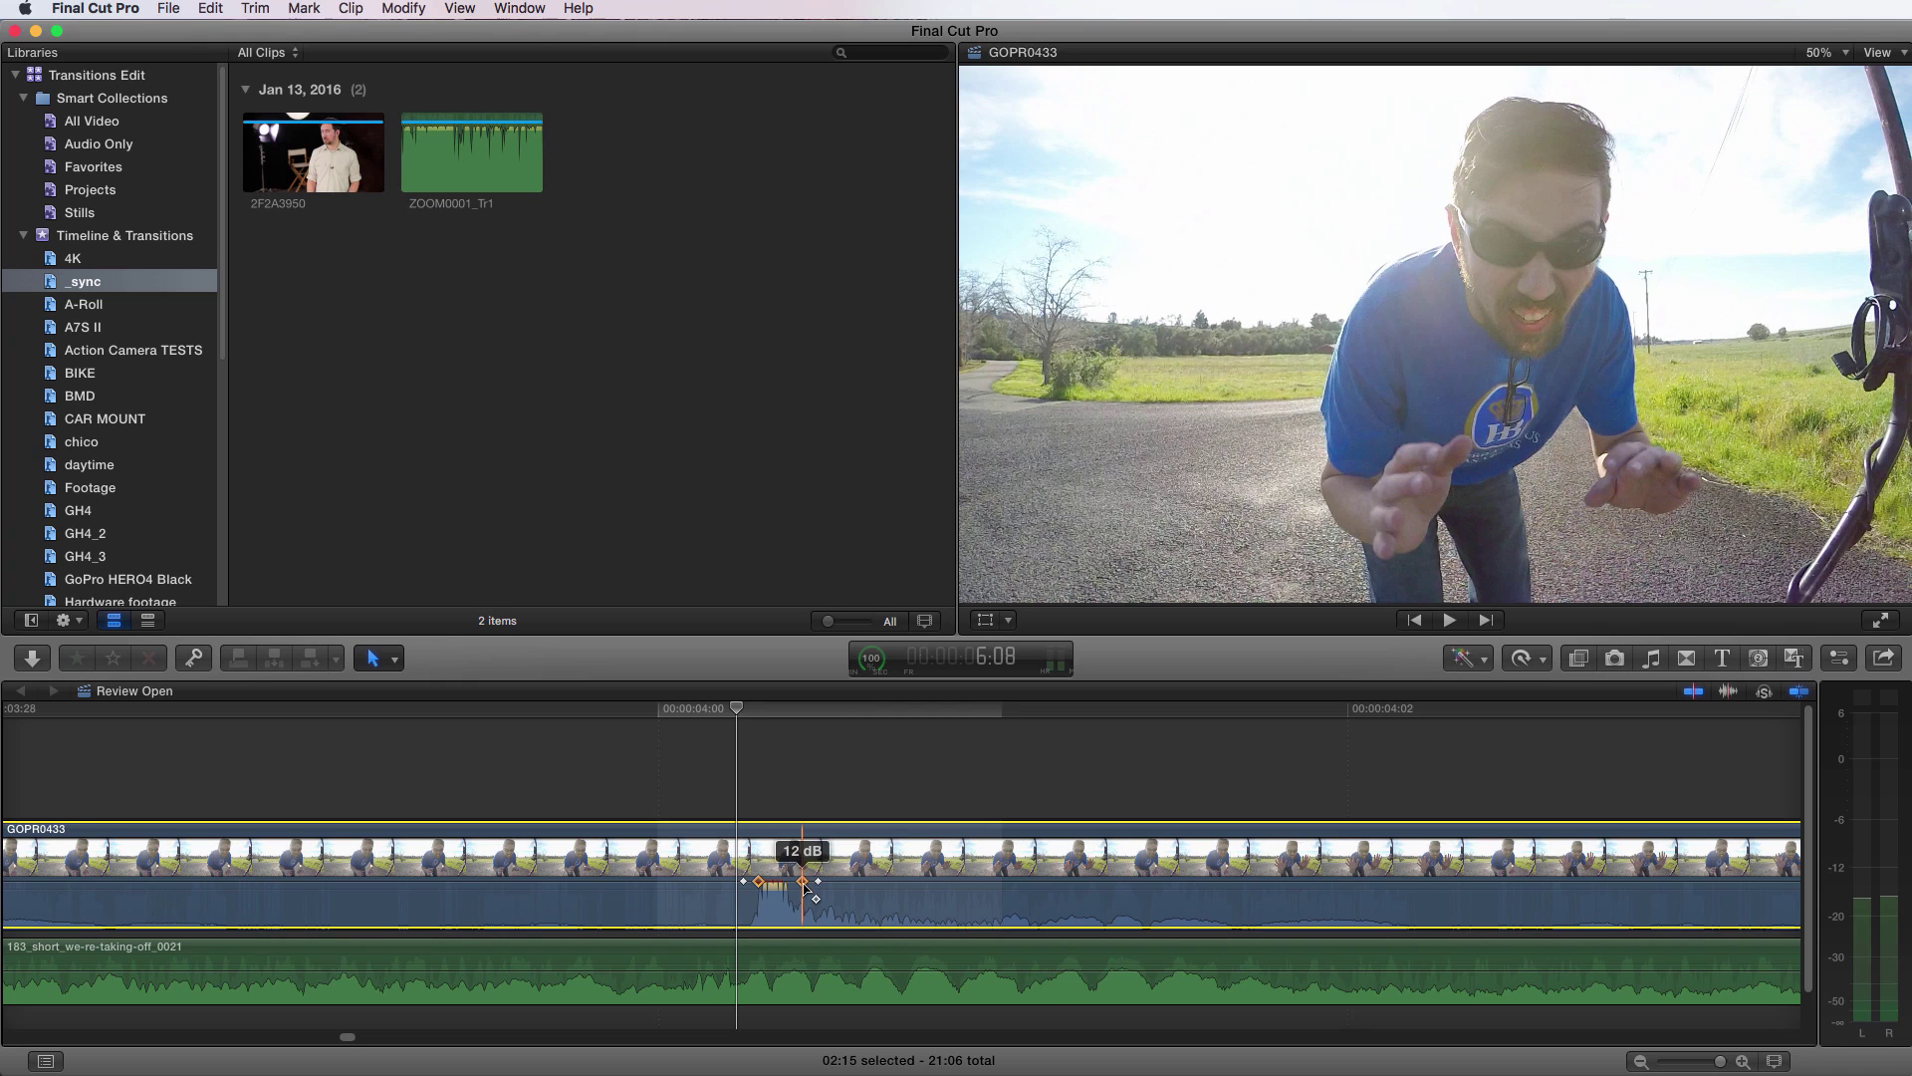
pyautogui.moveTo(804, 885); pyautogui.dragTo(803, 906)
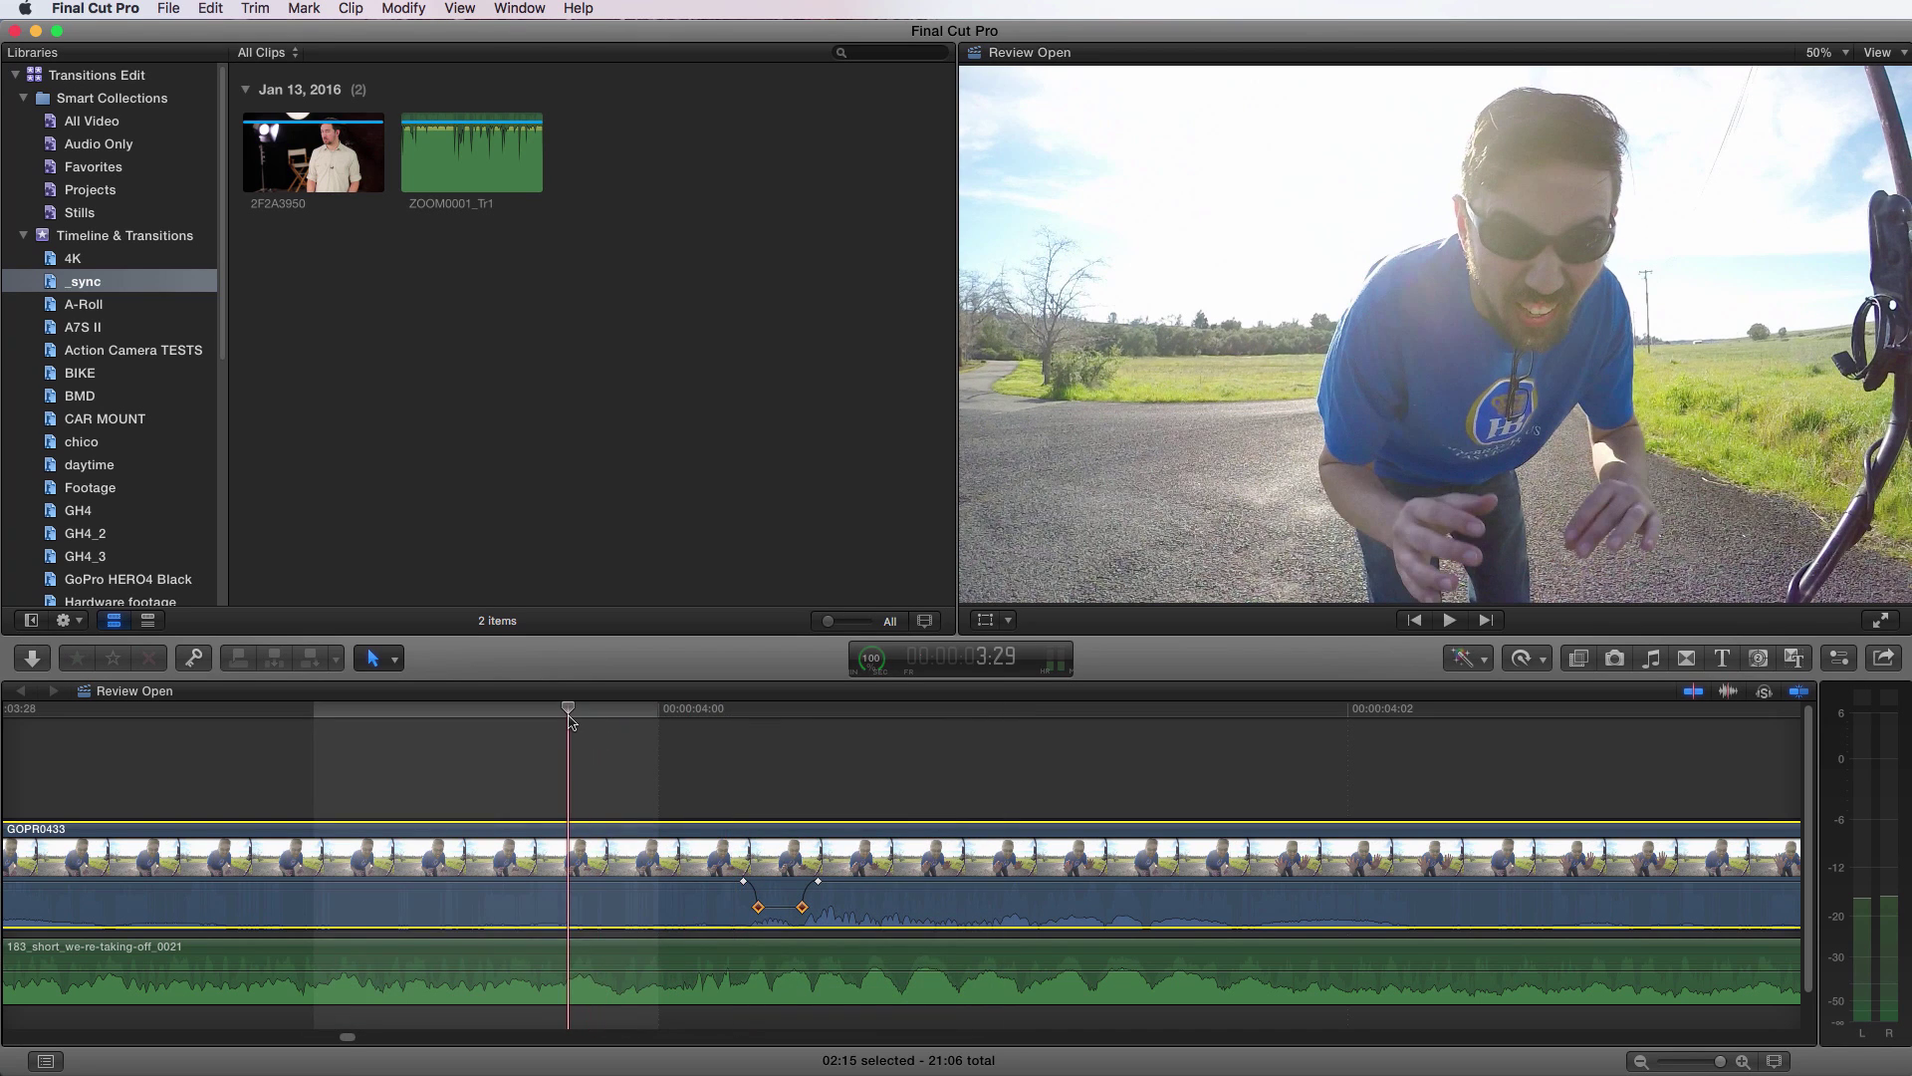
# Step: Replay the passage around 4:00 with pre-roll to check the lowered burst
pyautogui.press('space')
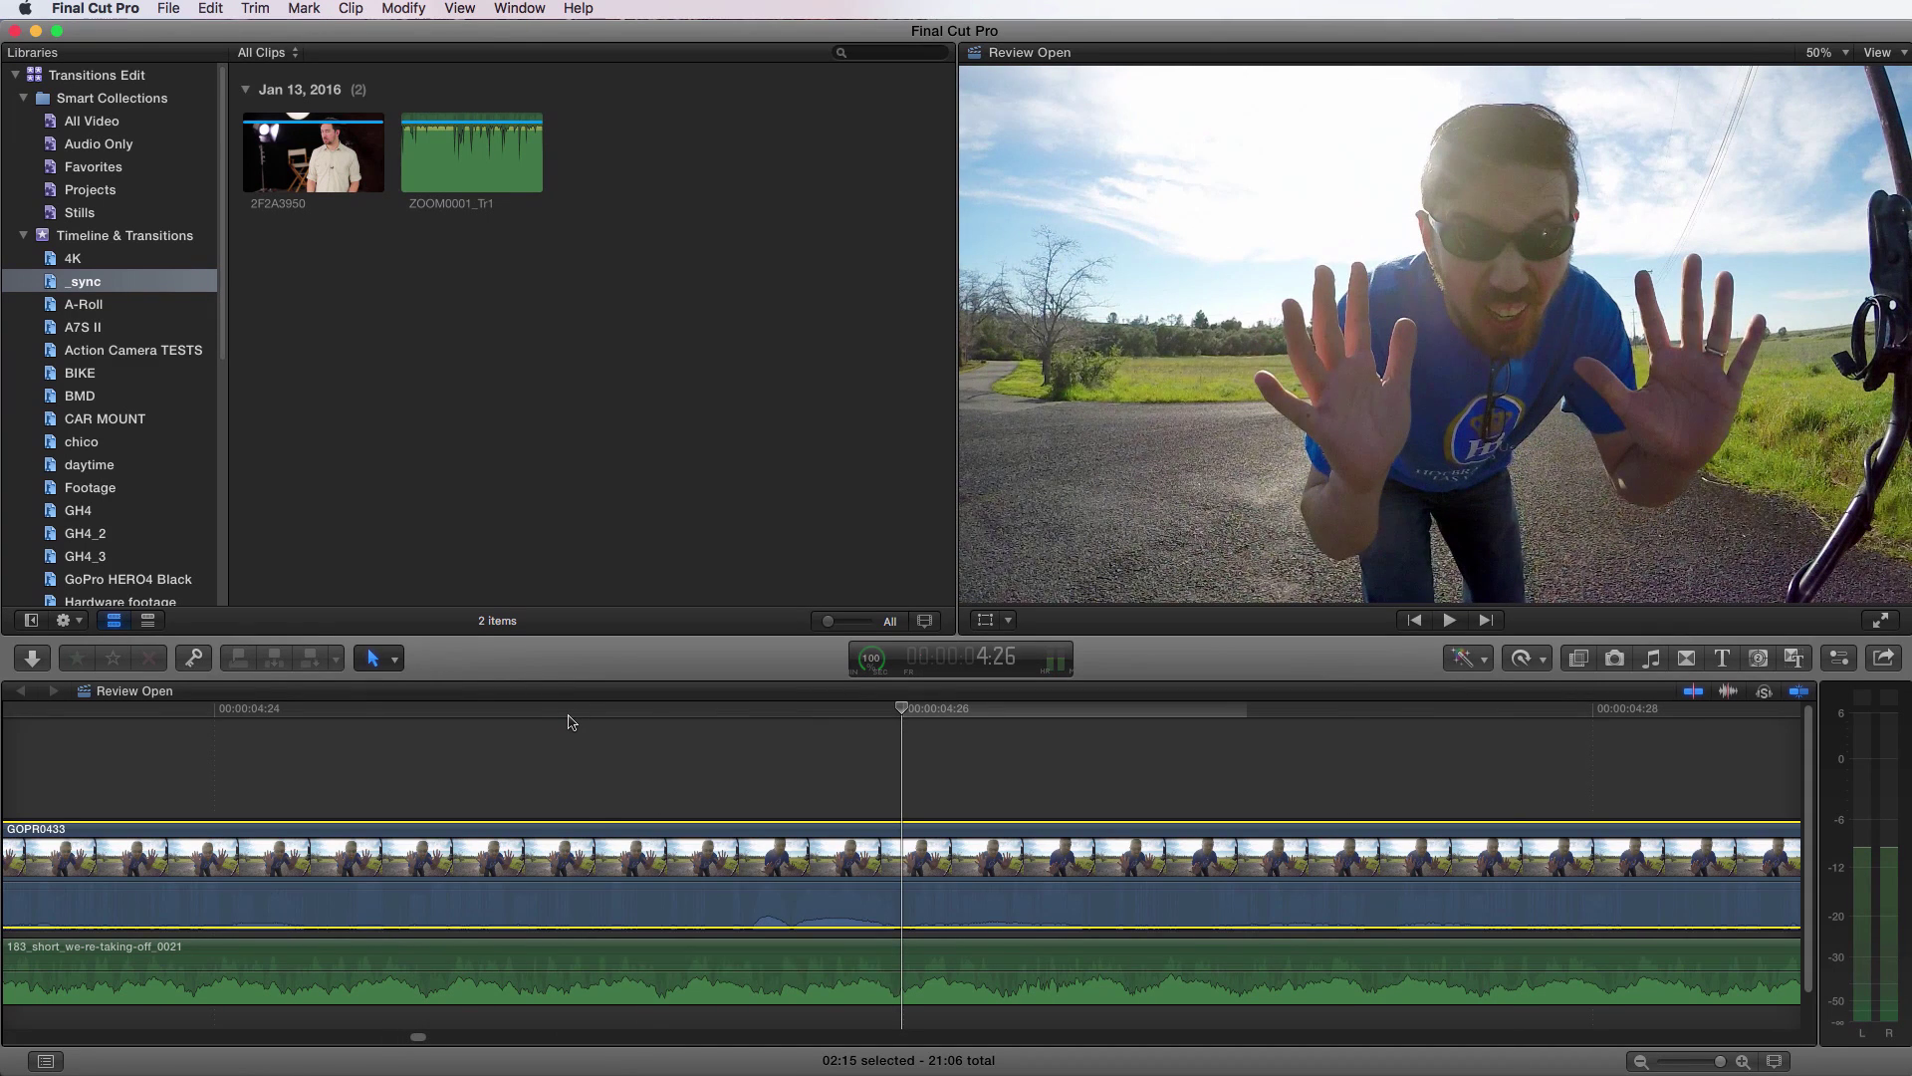
pyautogui.press('space')
pyautogui.press('super+minus')
pyautogui.press('super+minus')
pyautogui.press('super+minus')
pyautogui.press('super+minus')
pyautogui.press('super+minus')
pyautogui.press('super+minus')
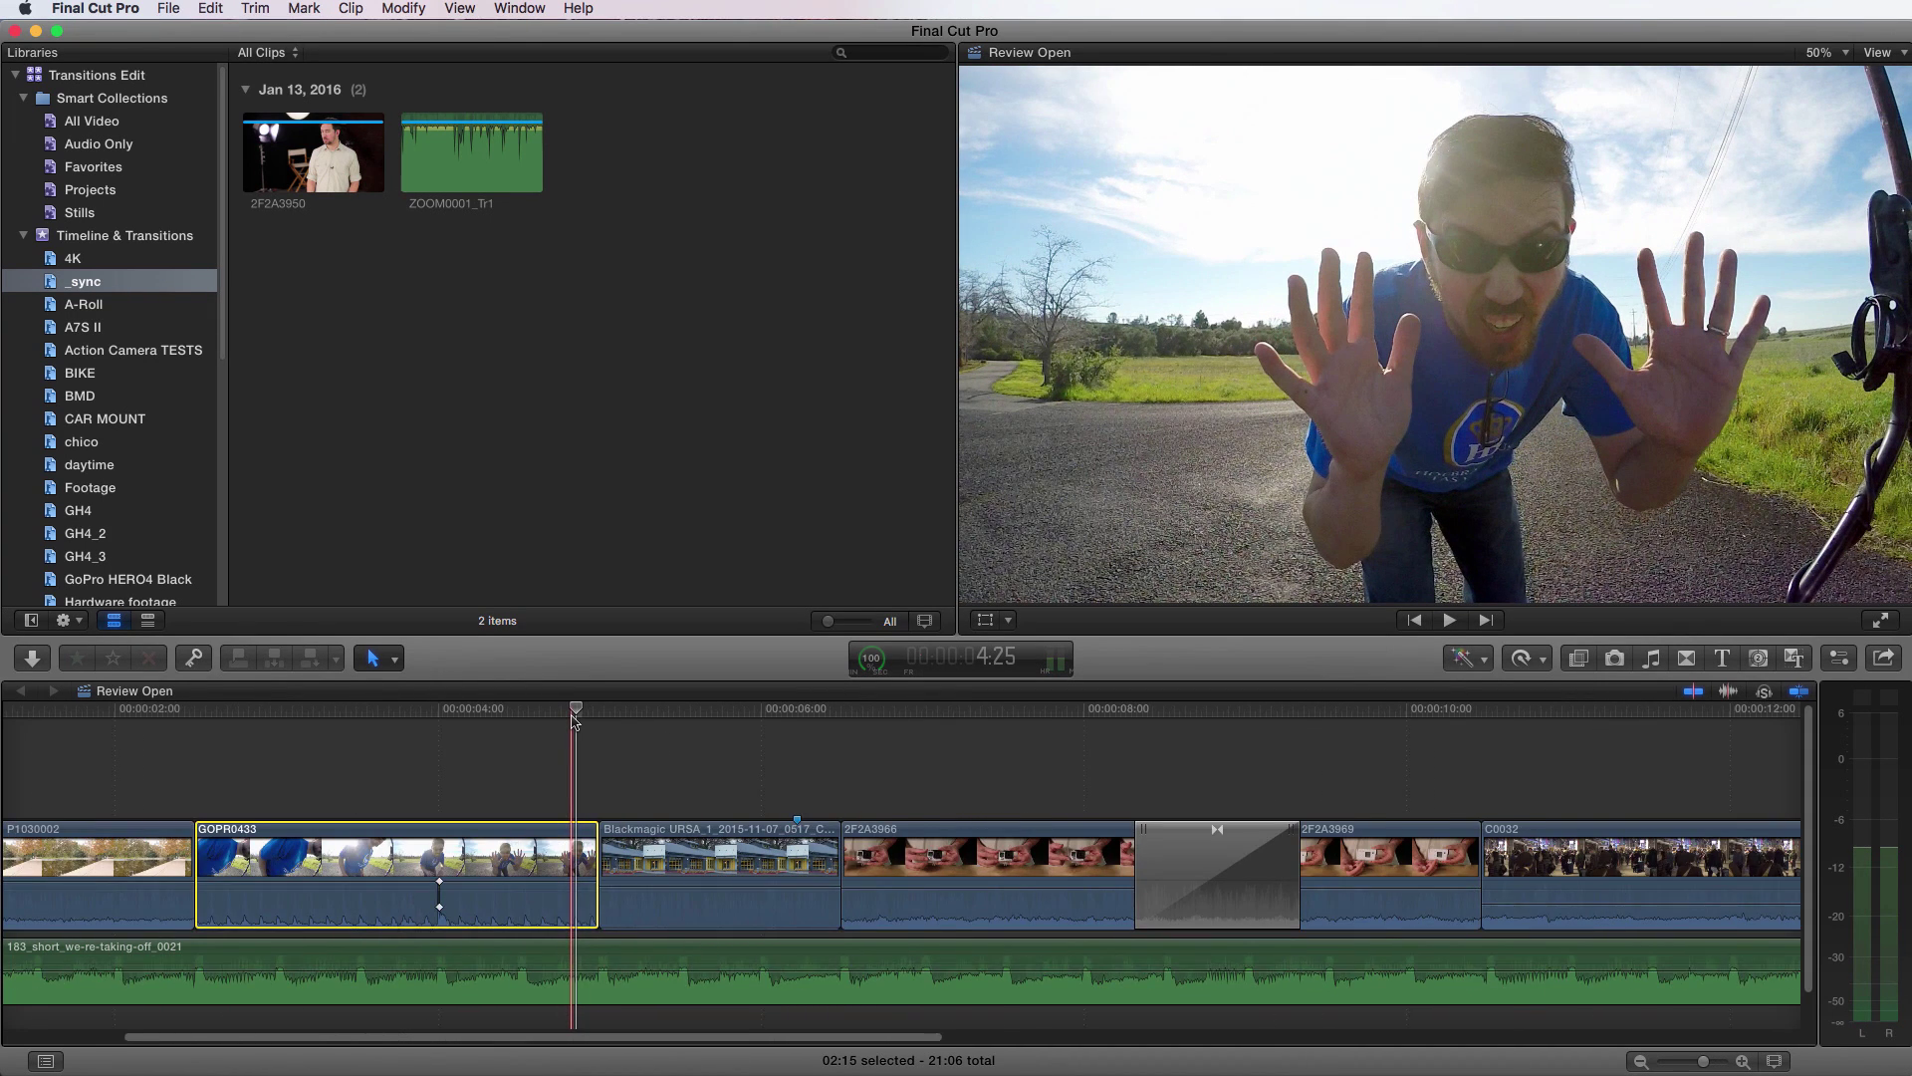
pyautogui.click(440, 709)
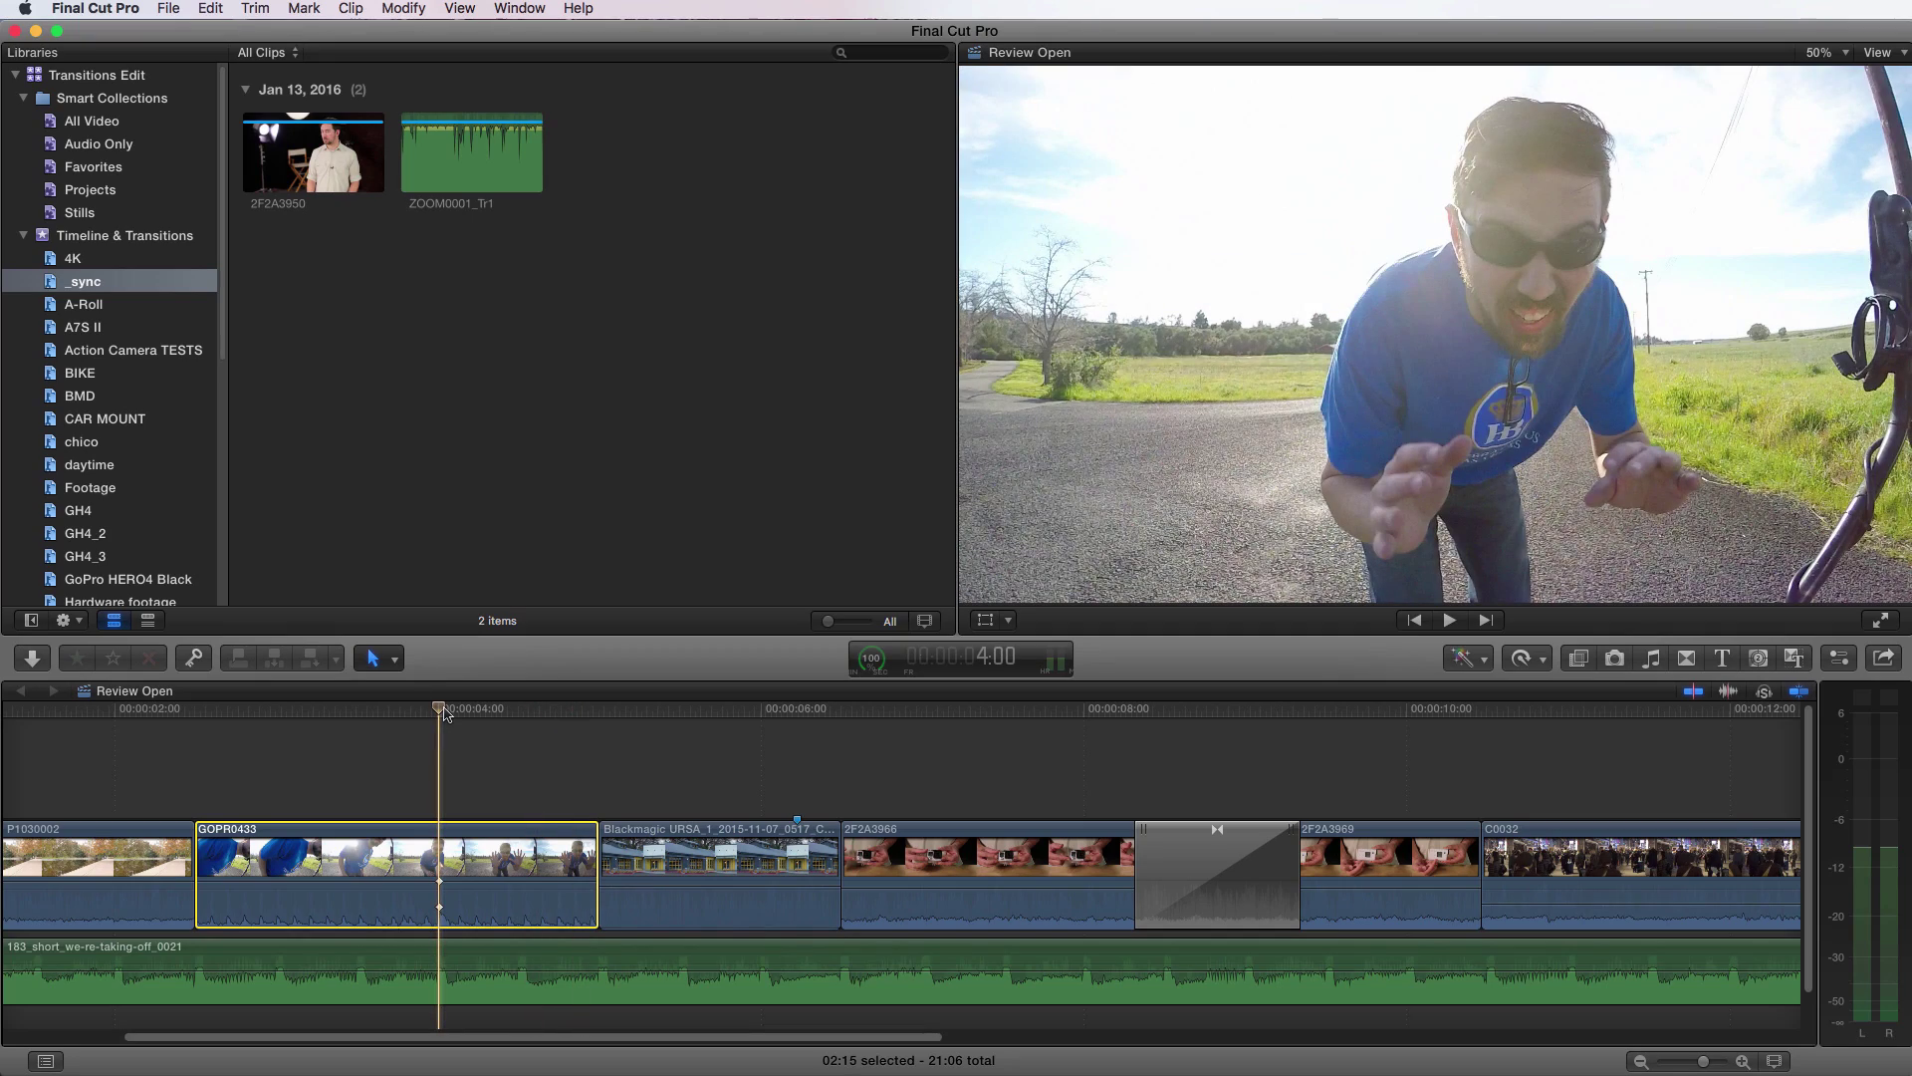
pyautogui.hotkey('shift', '?')
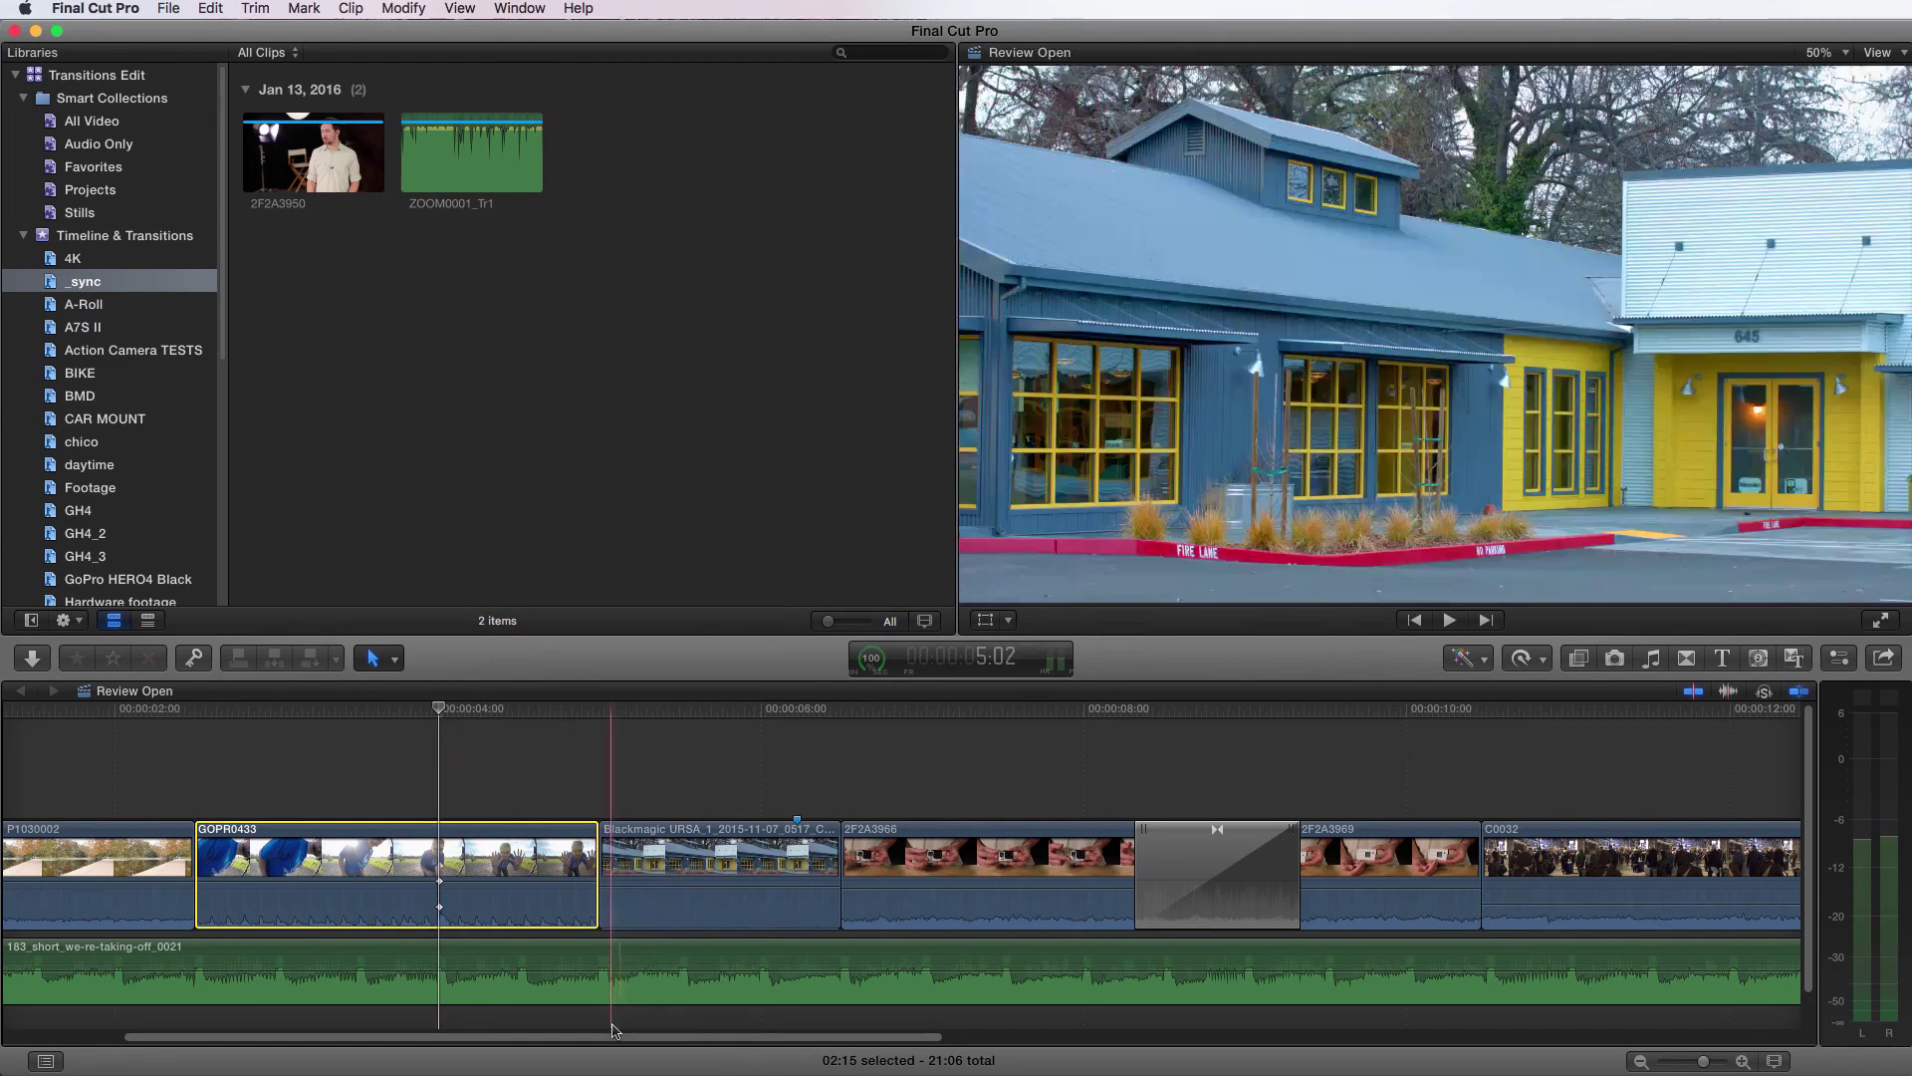
# Step: Mark a short range near the start of P1030002 and dip its volume to -16 dB
pyautogui.moveTo(616, 1039); pyautogui.dragTo(389, 1053)
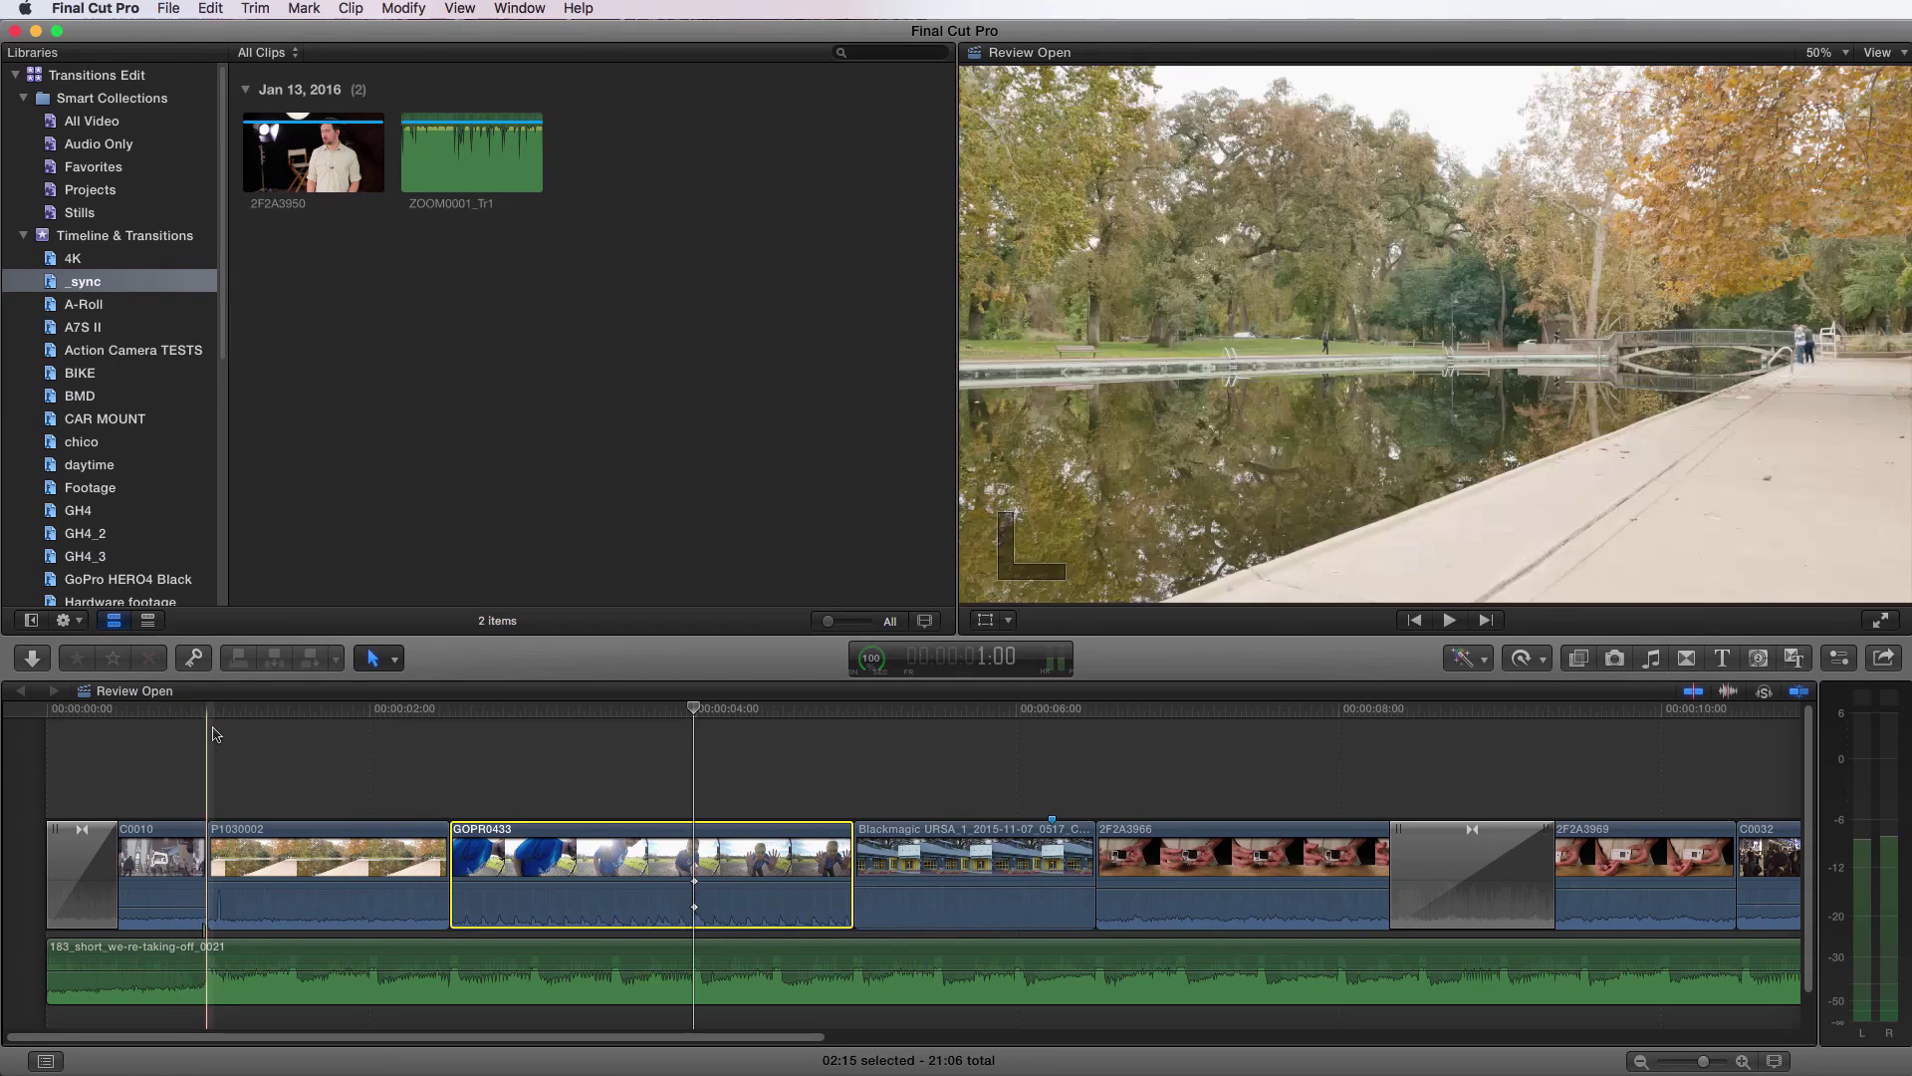
pyautogui.click(206, 710)
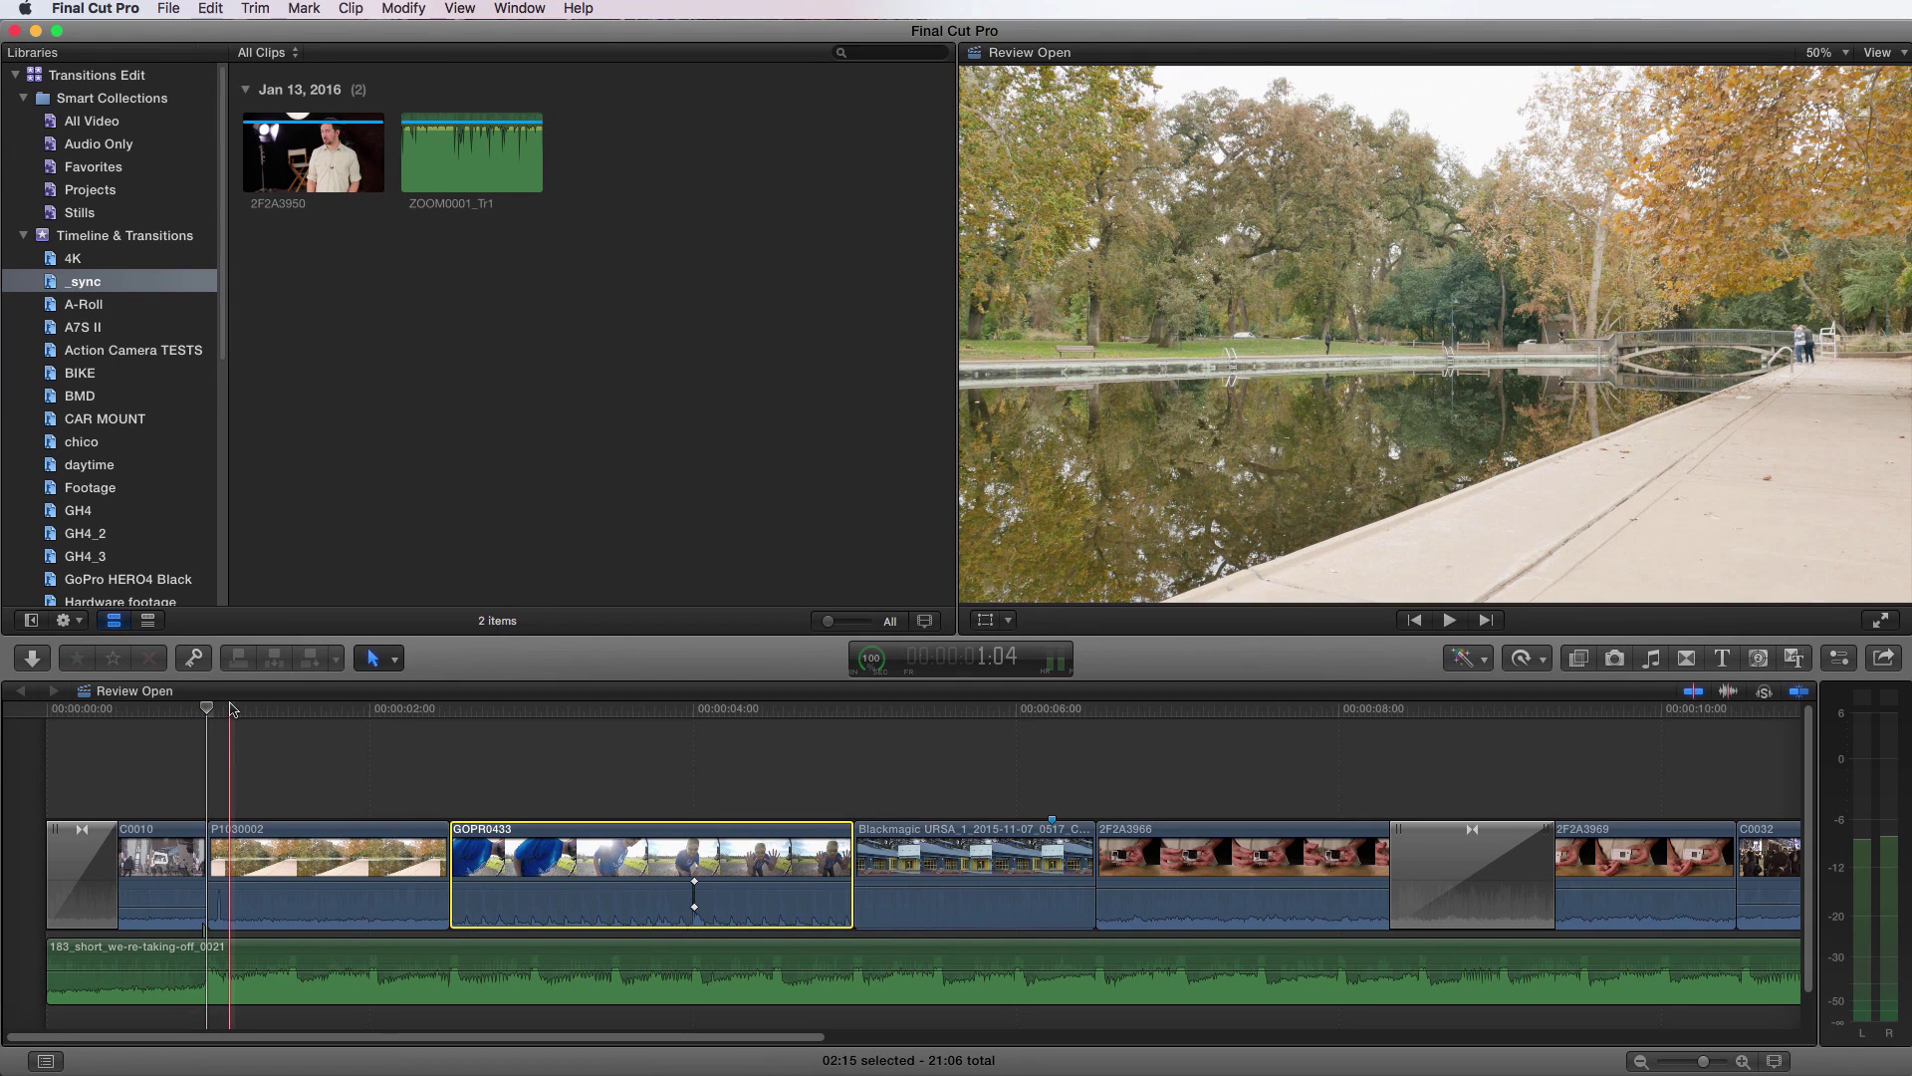
pyautogui.press('super+equal')
pyautogui.press('super+equal')
pyautogui.press('super+equal')
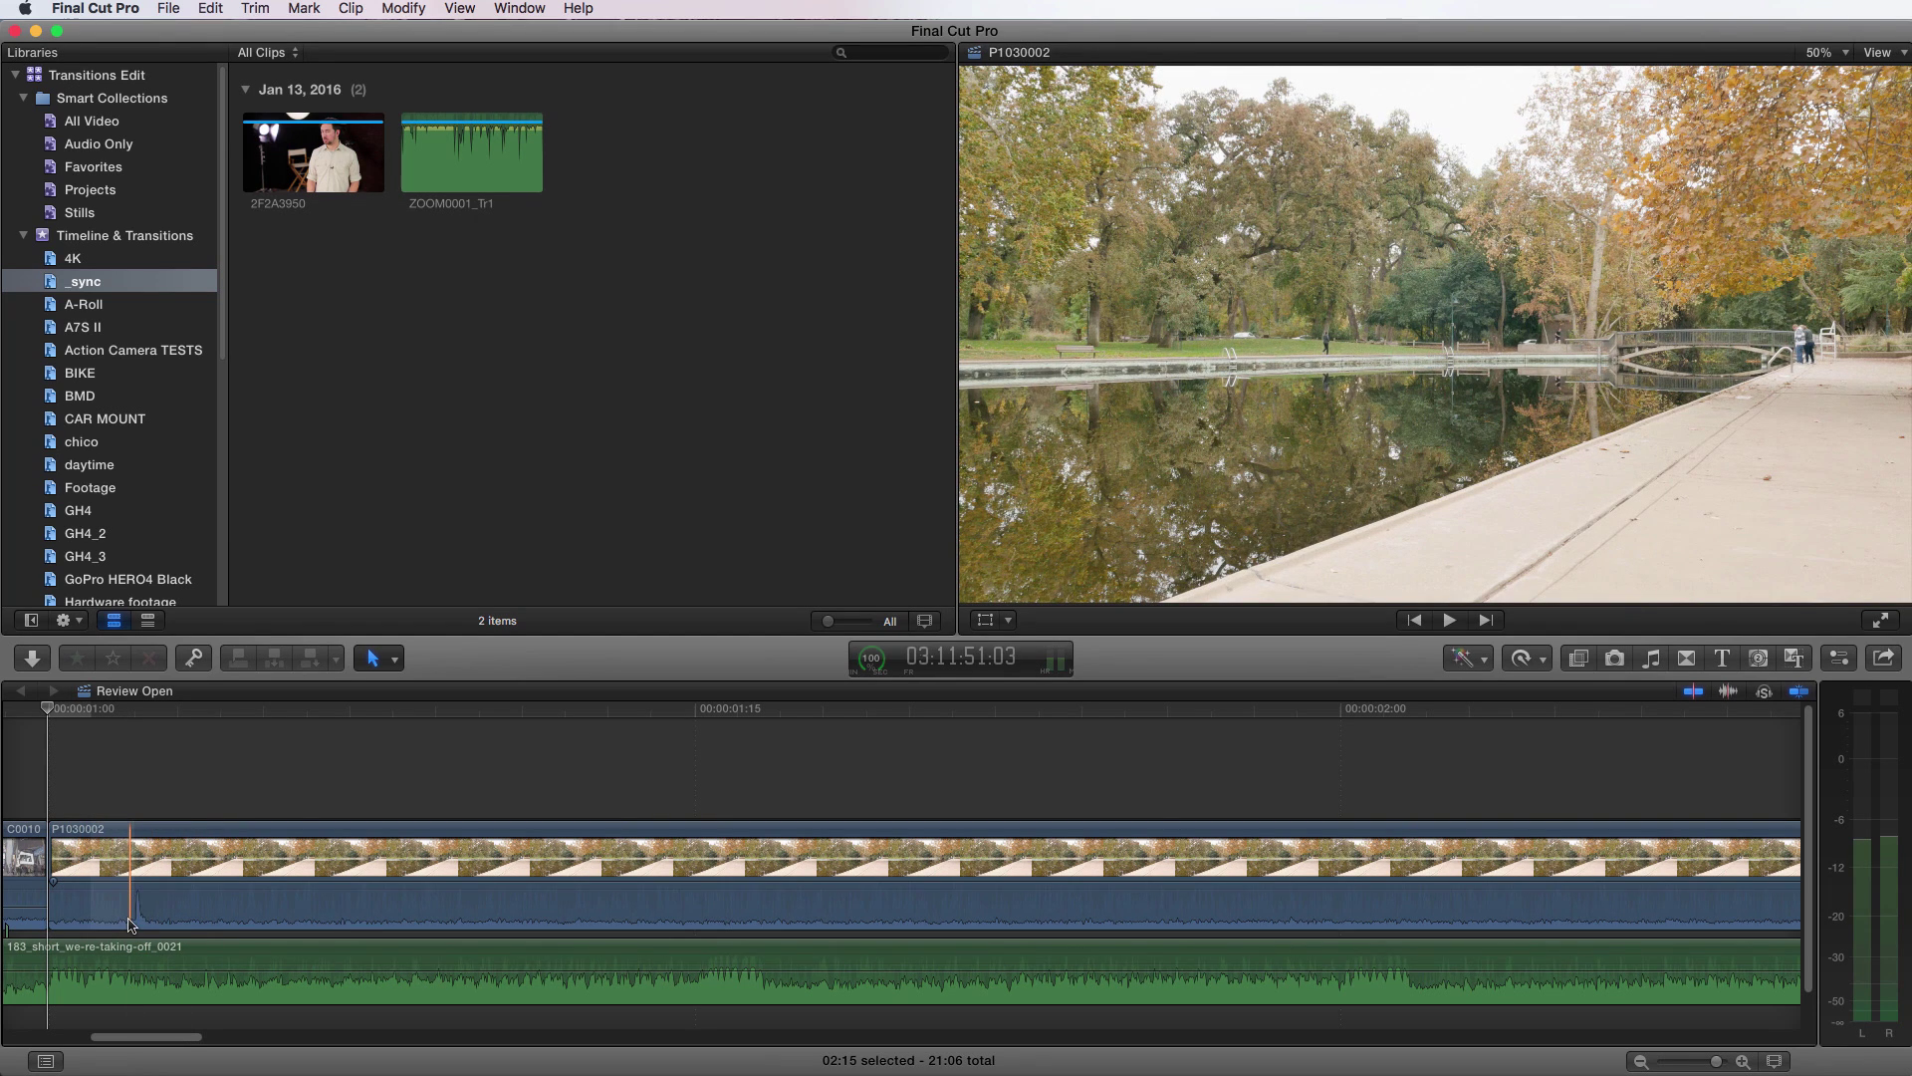
pyautogui.press('r')
pyautogui.moveTo(134, 912)
pyautogui.mouseDown()
pyautogui.moveTo(219, 912)
pyautogui.moveTo(100, 912)
pyautogui.moveTo(136, 874)
pyautogui.moveTo(142, 897)
pyautogui.moveTo(107, 903)
pyautogui.mouseUp()
pyautogui.press('a')
pyautogui.click(115, 889)
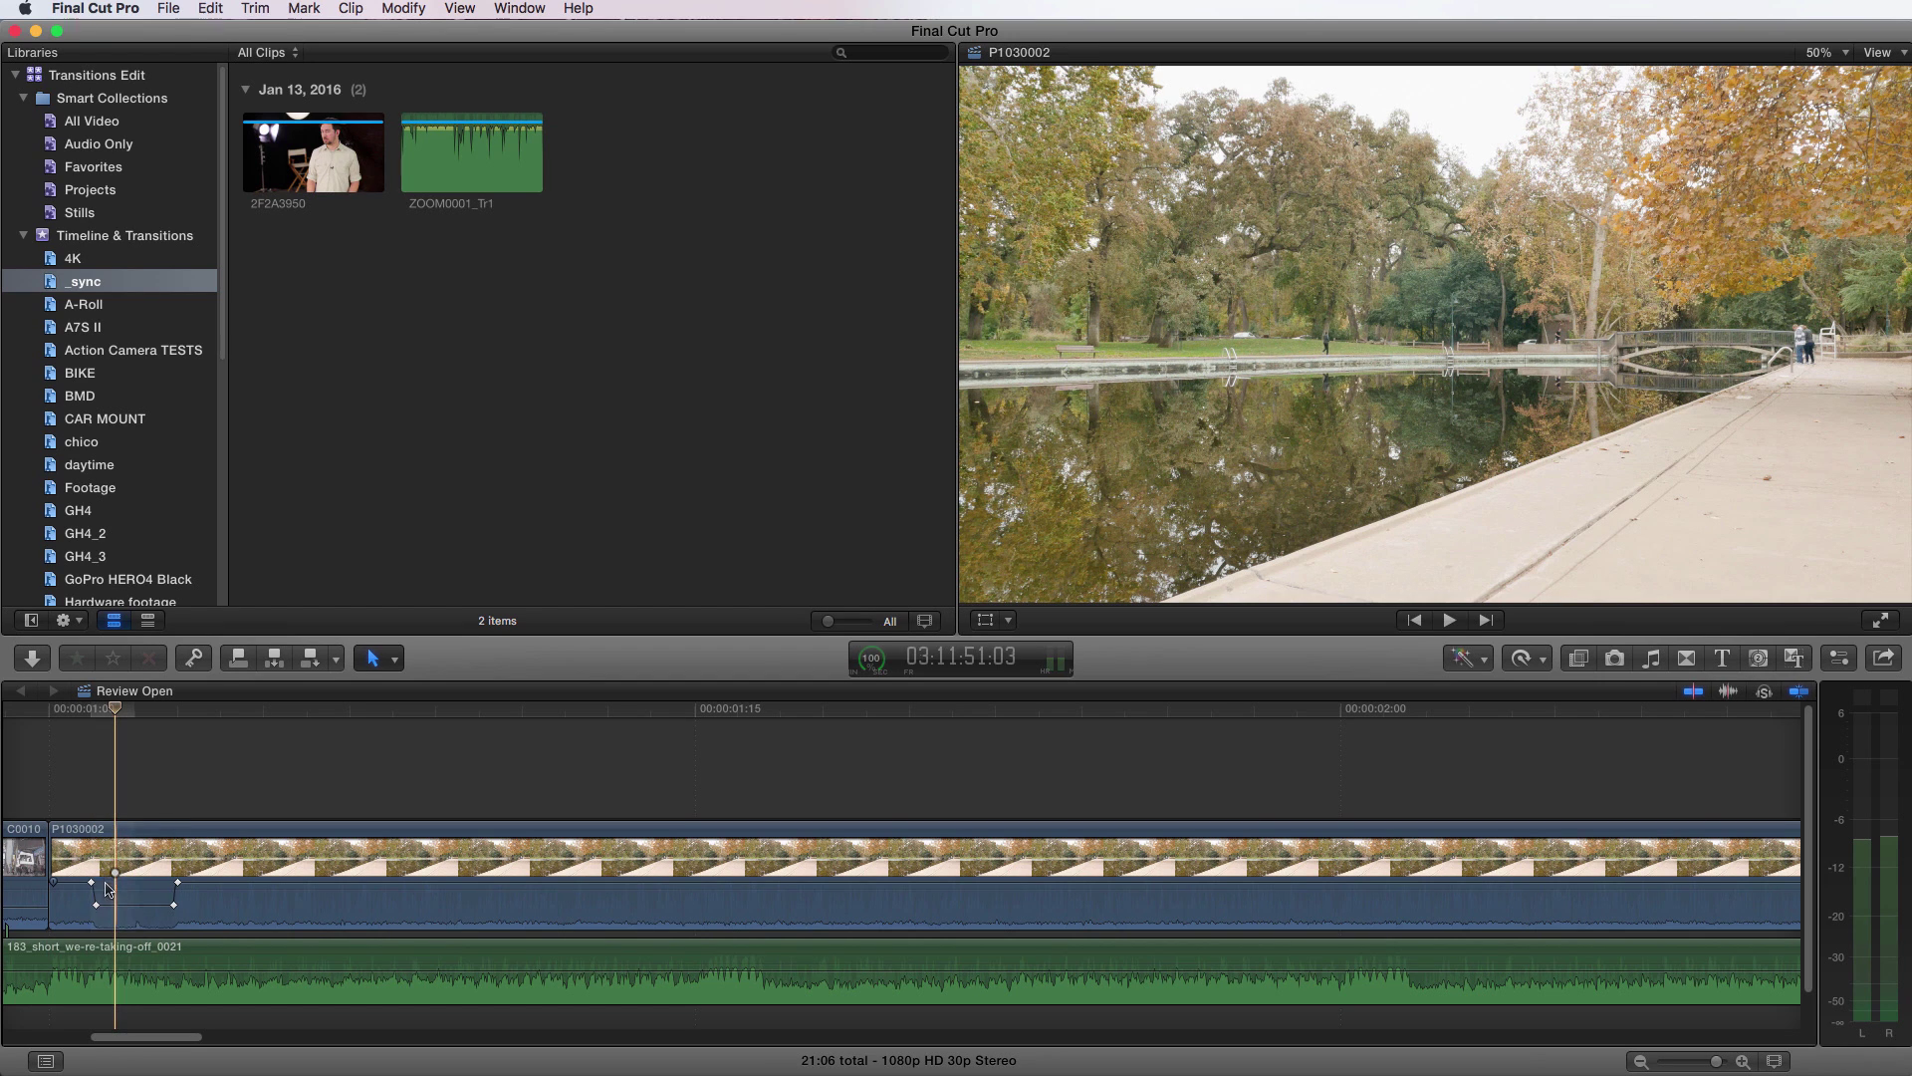
pyautogui.moveTo(176, 904); pyautogui.dragTo(115, 906)
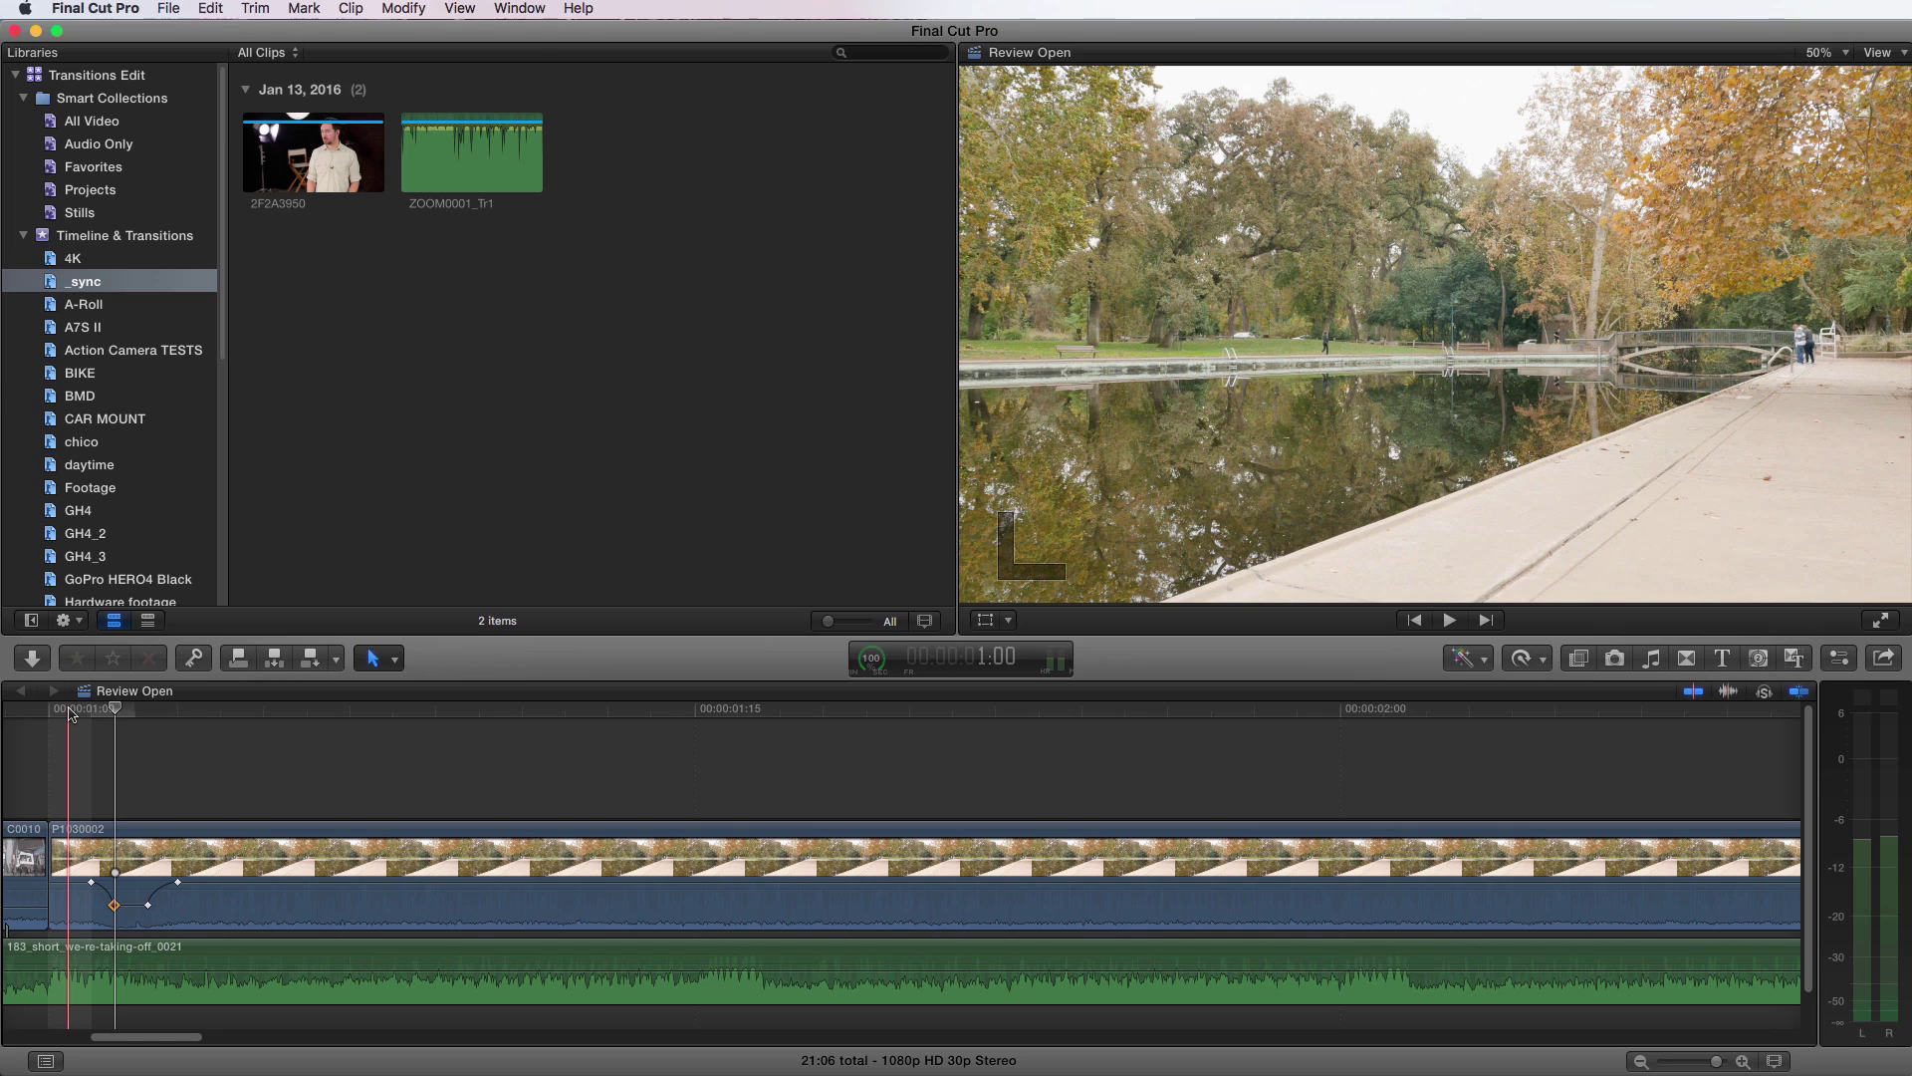
# Step: Play the project from the beginning to locate the noisy part
pyautogui.press('Home')
pyautogui.press('space')
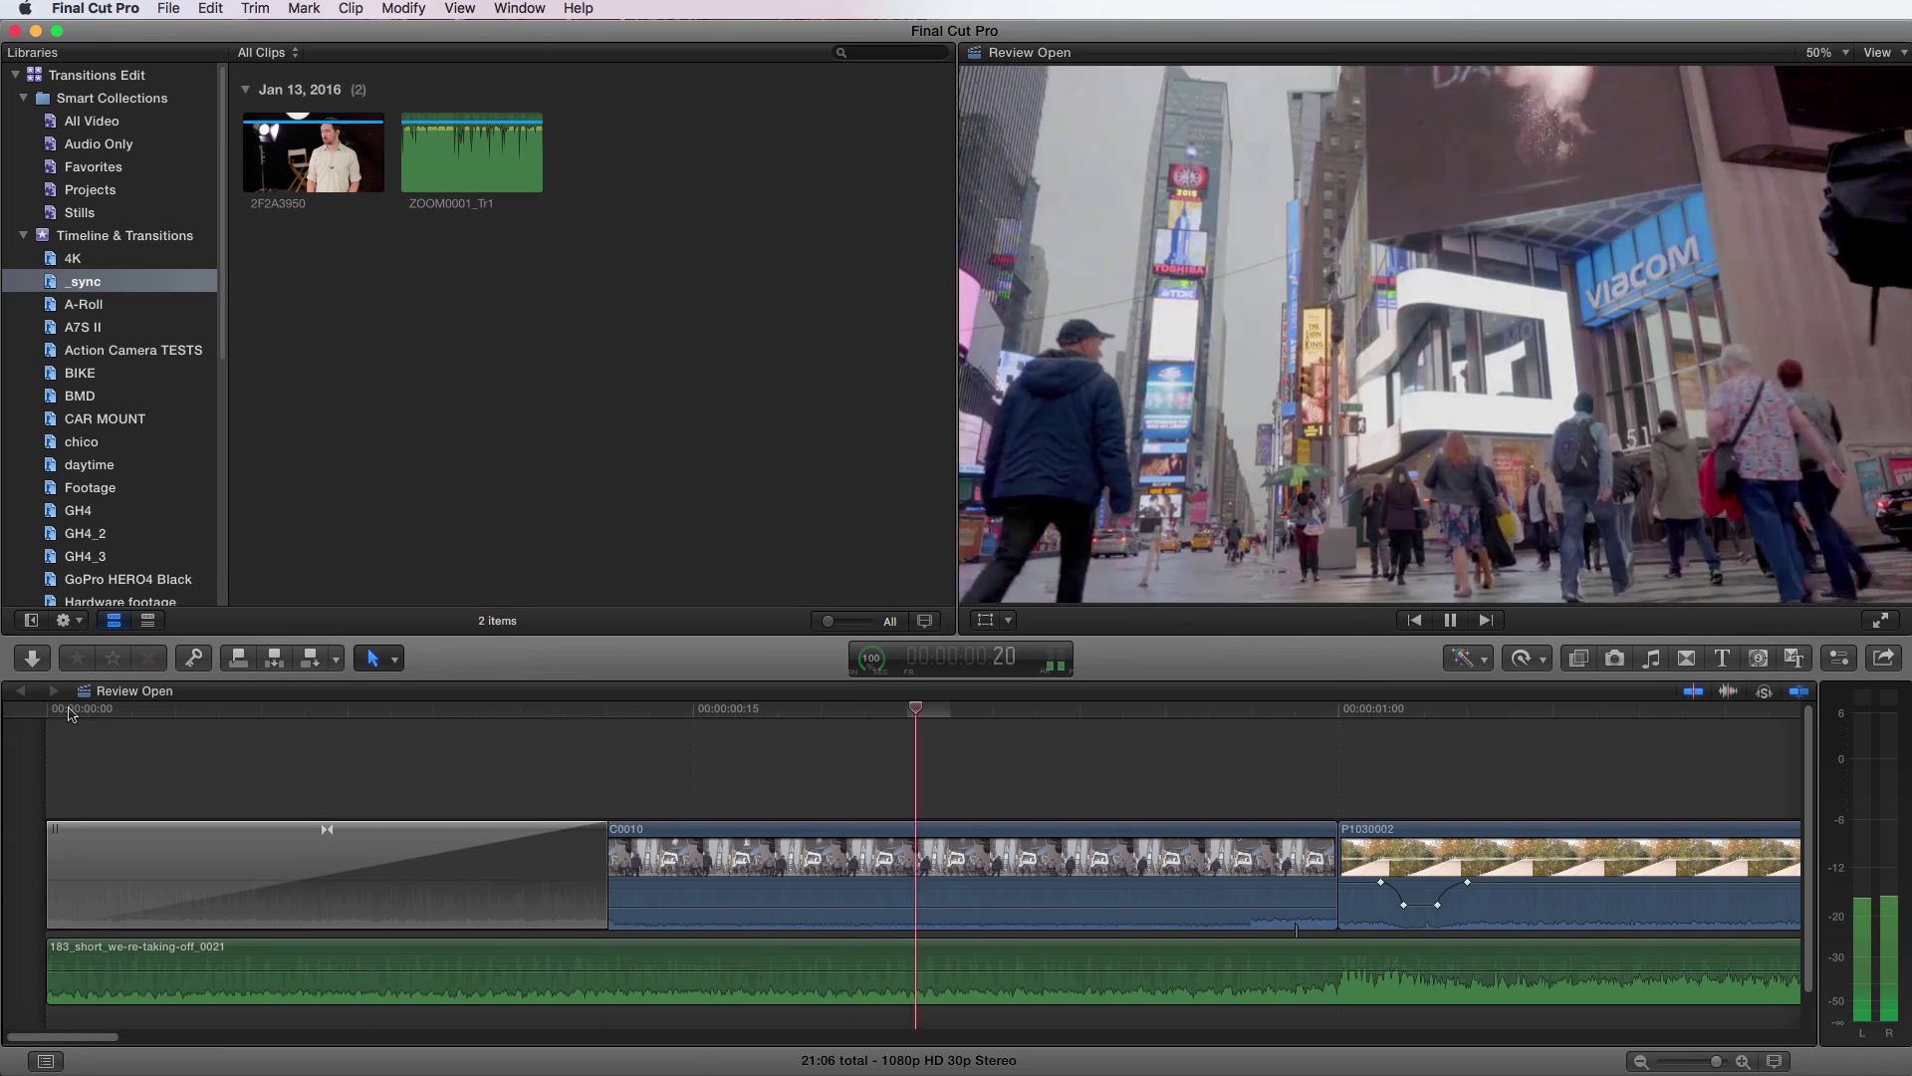
pyautogui.press('space')
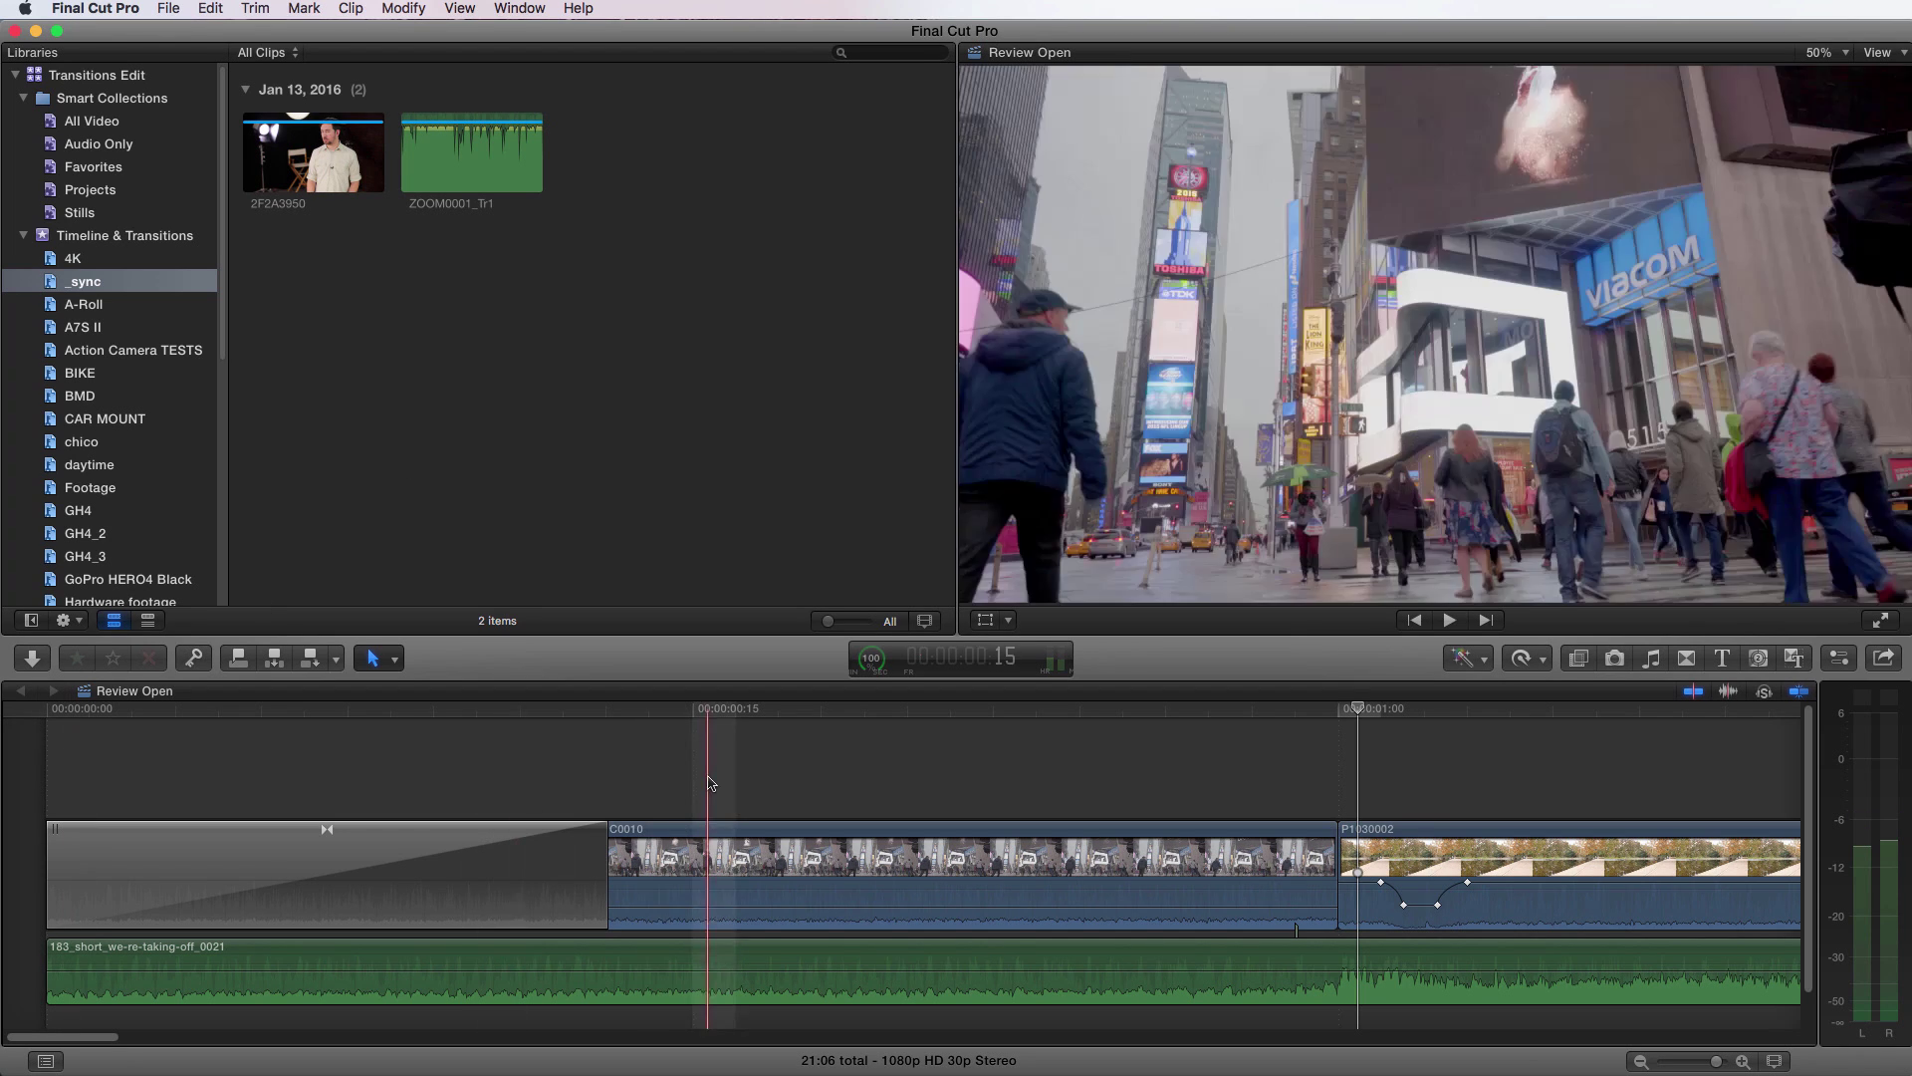
# Step: Set In and Out points on C0010 from 00:00:00:18 and lower that range to -20 dB
pyautogui.click(832, 717)
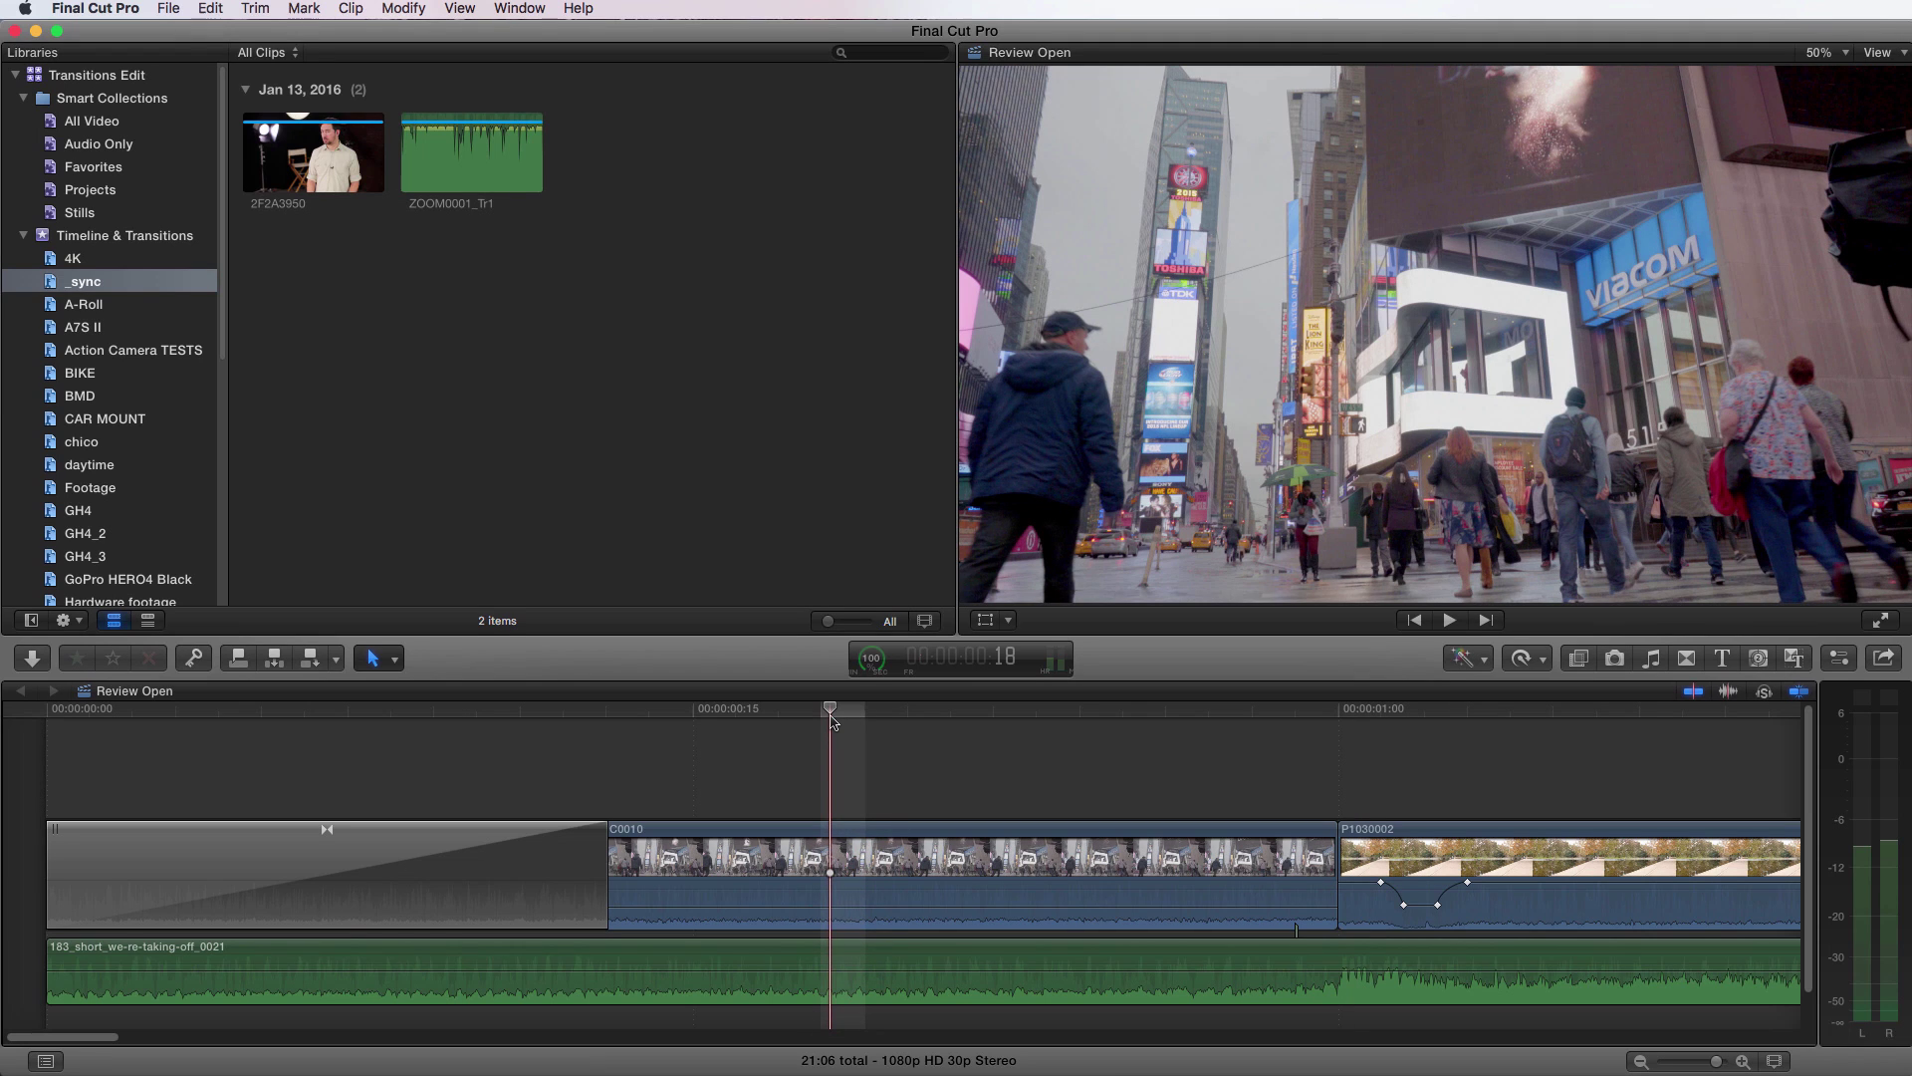
pyautogui.press('i')
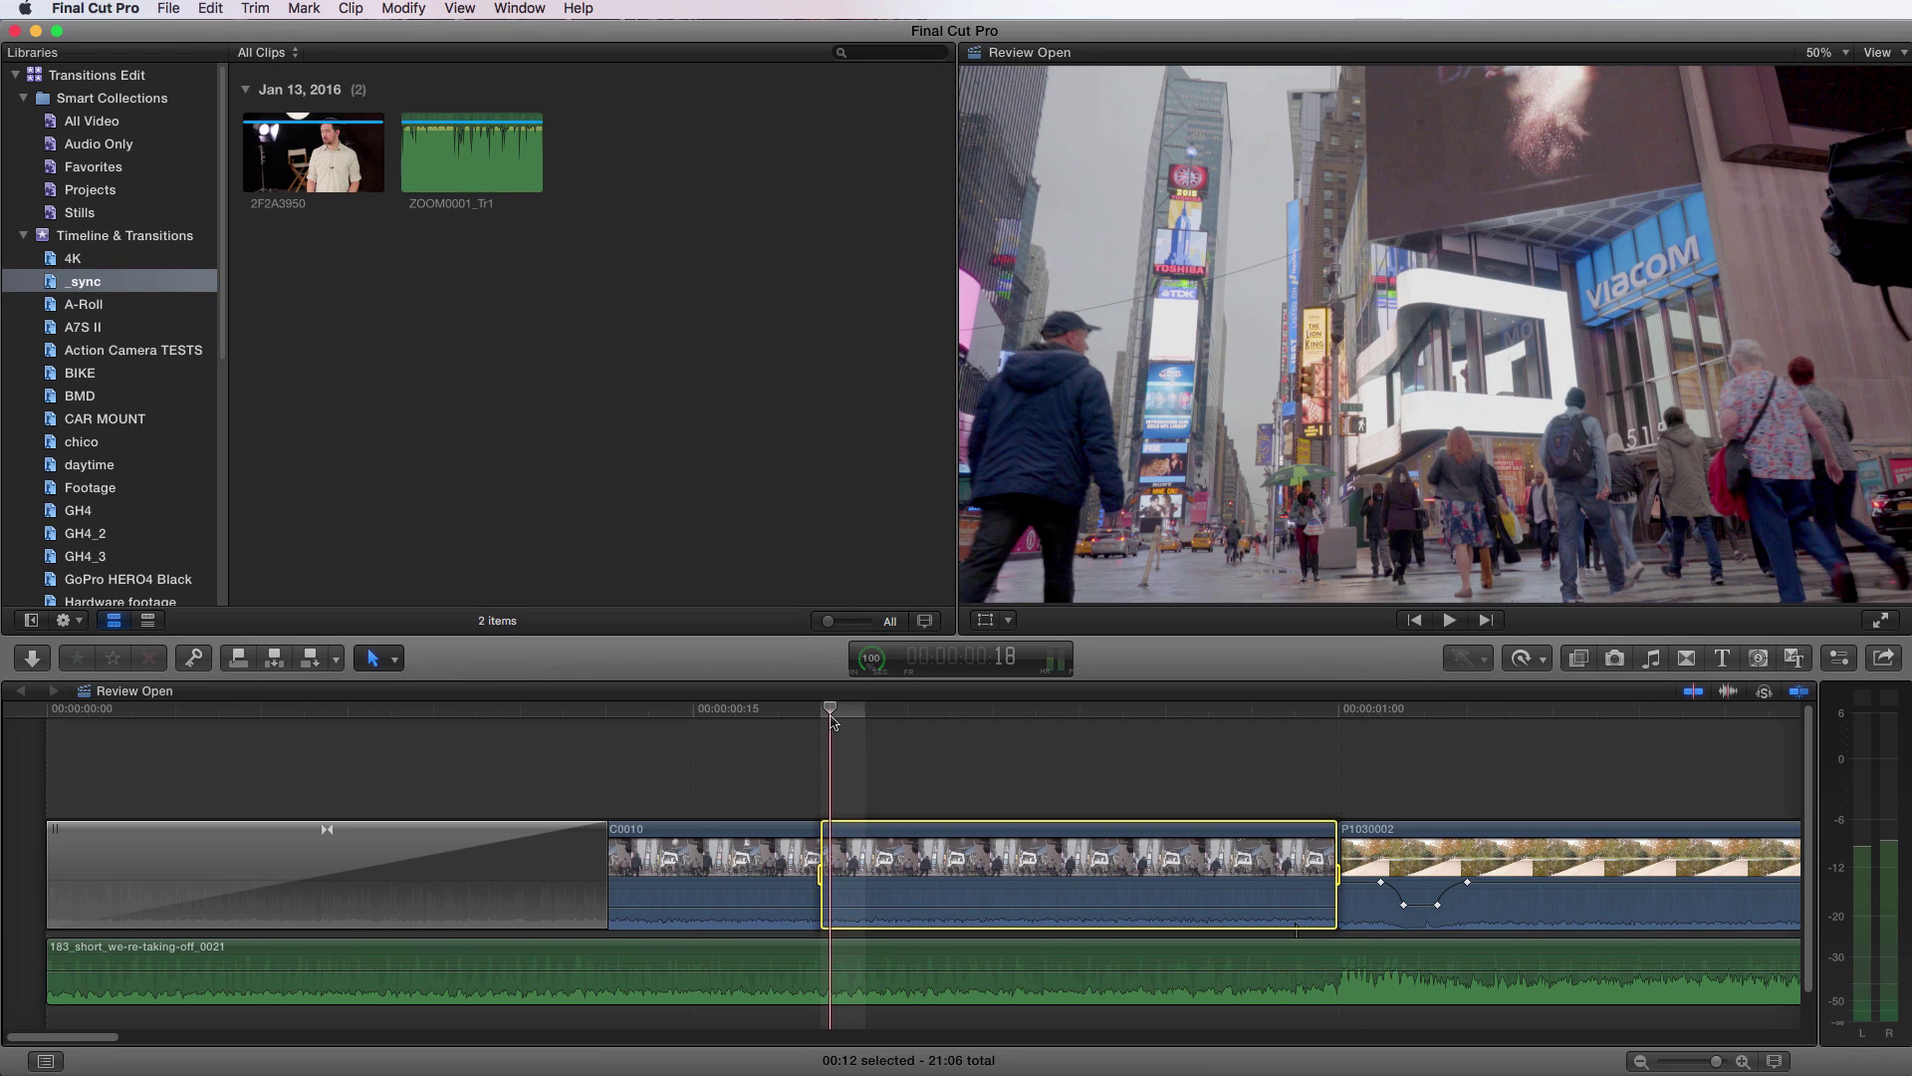
pyautogui.click(1068, 717)
pyautogui.press('o')
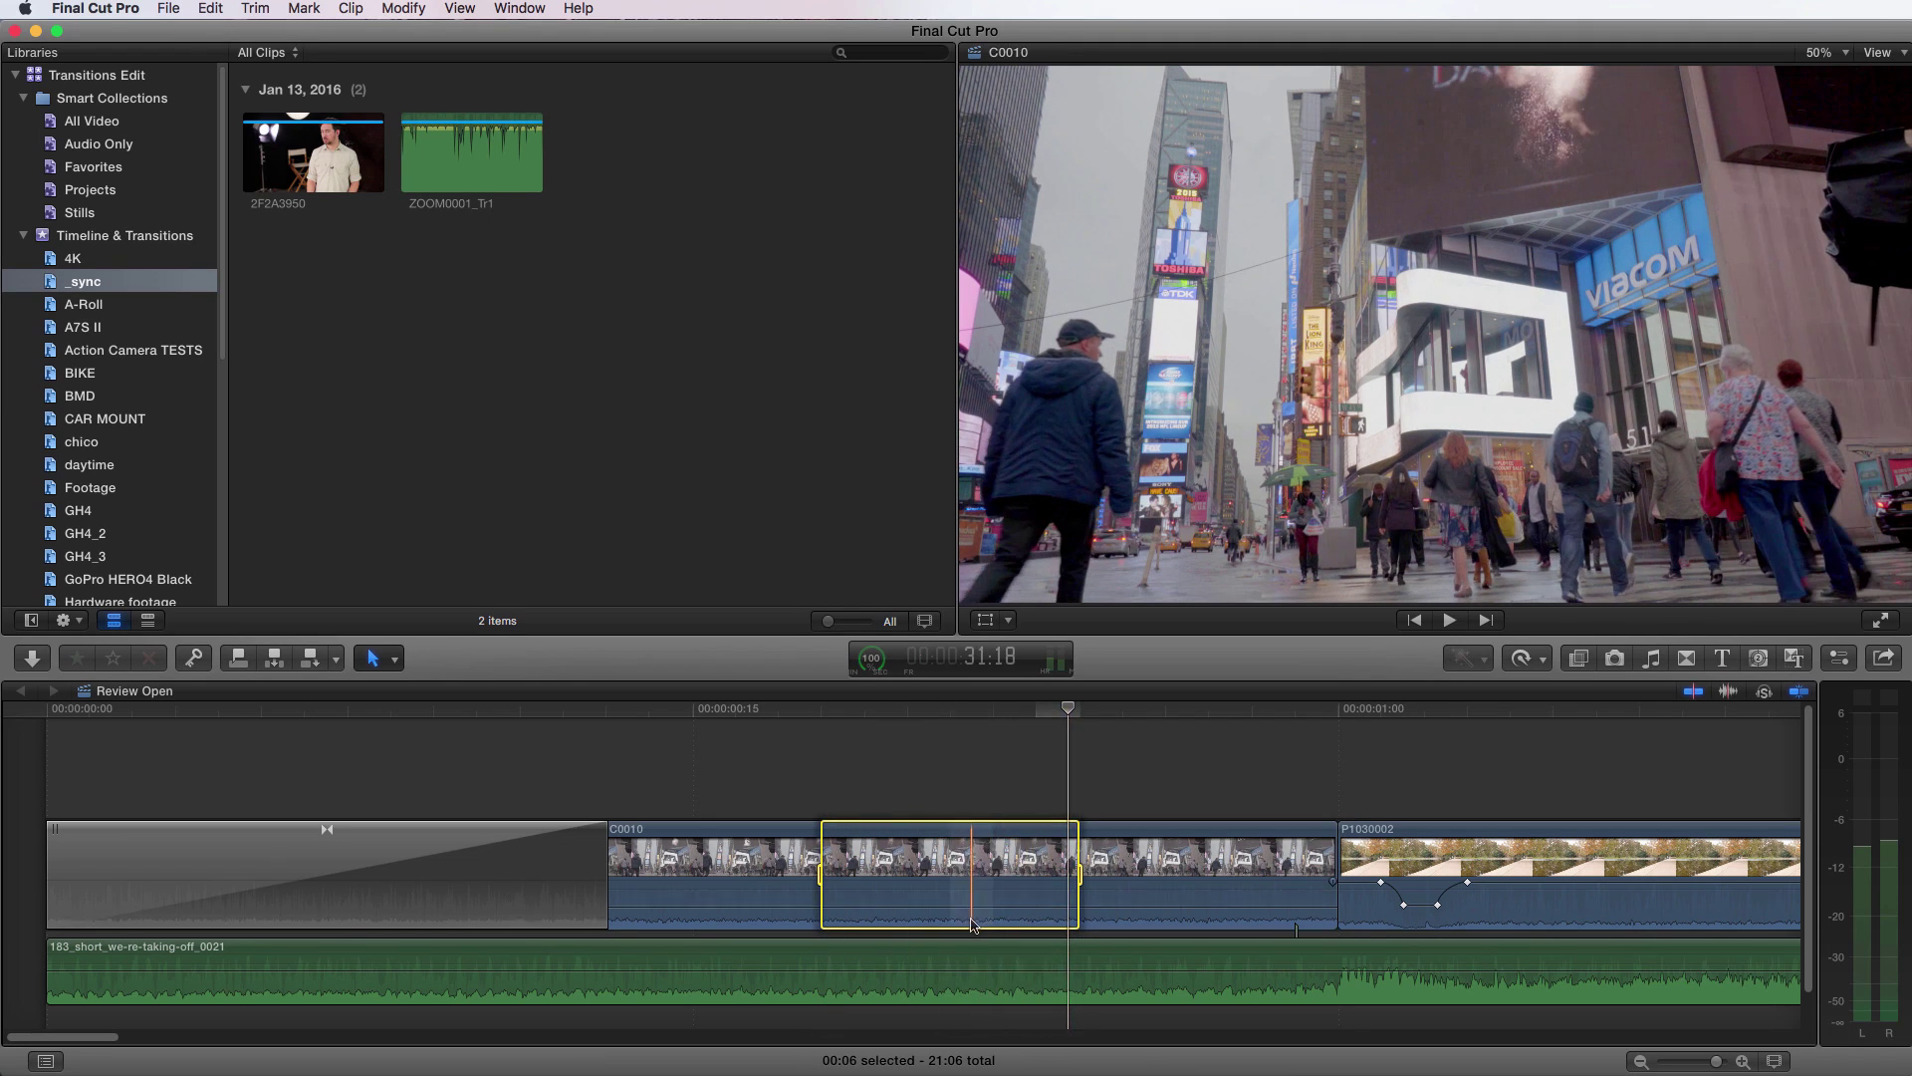
pyautogui.moveTo(969, 889); pyautogui.dragTo(969, 893)
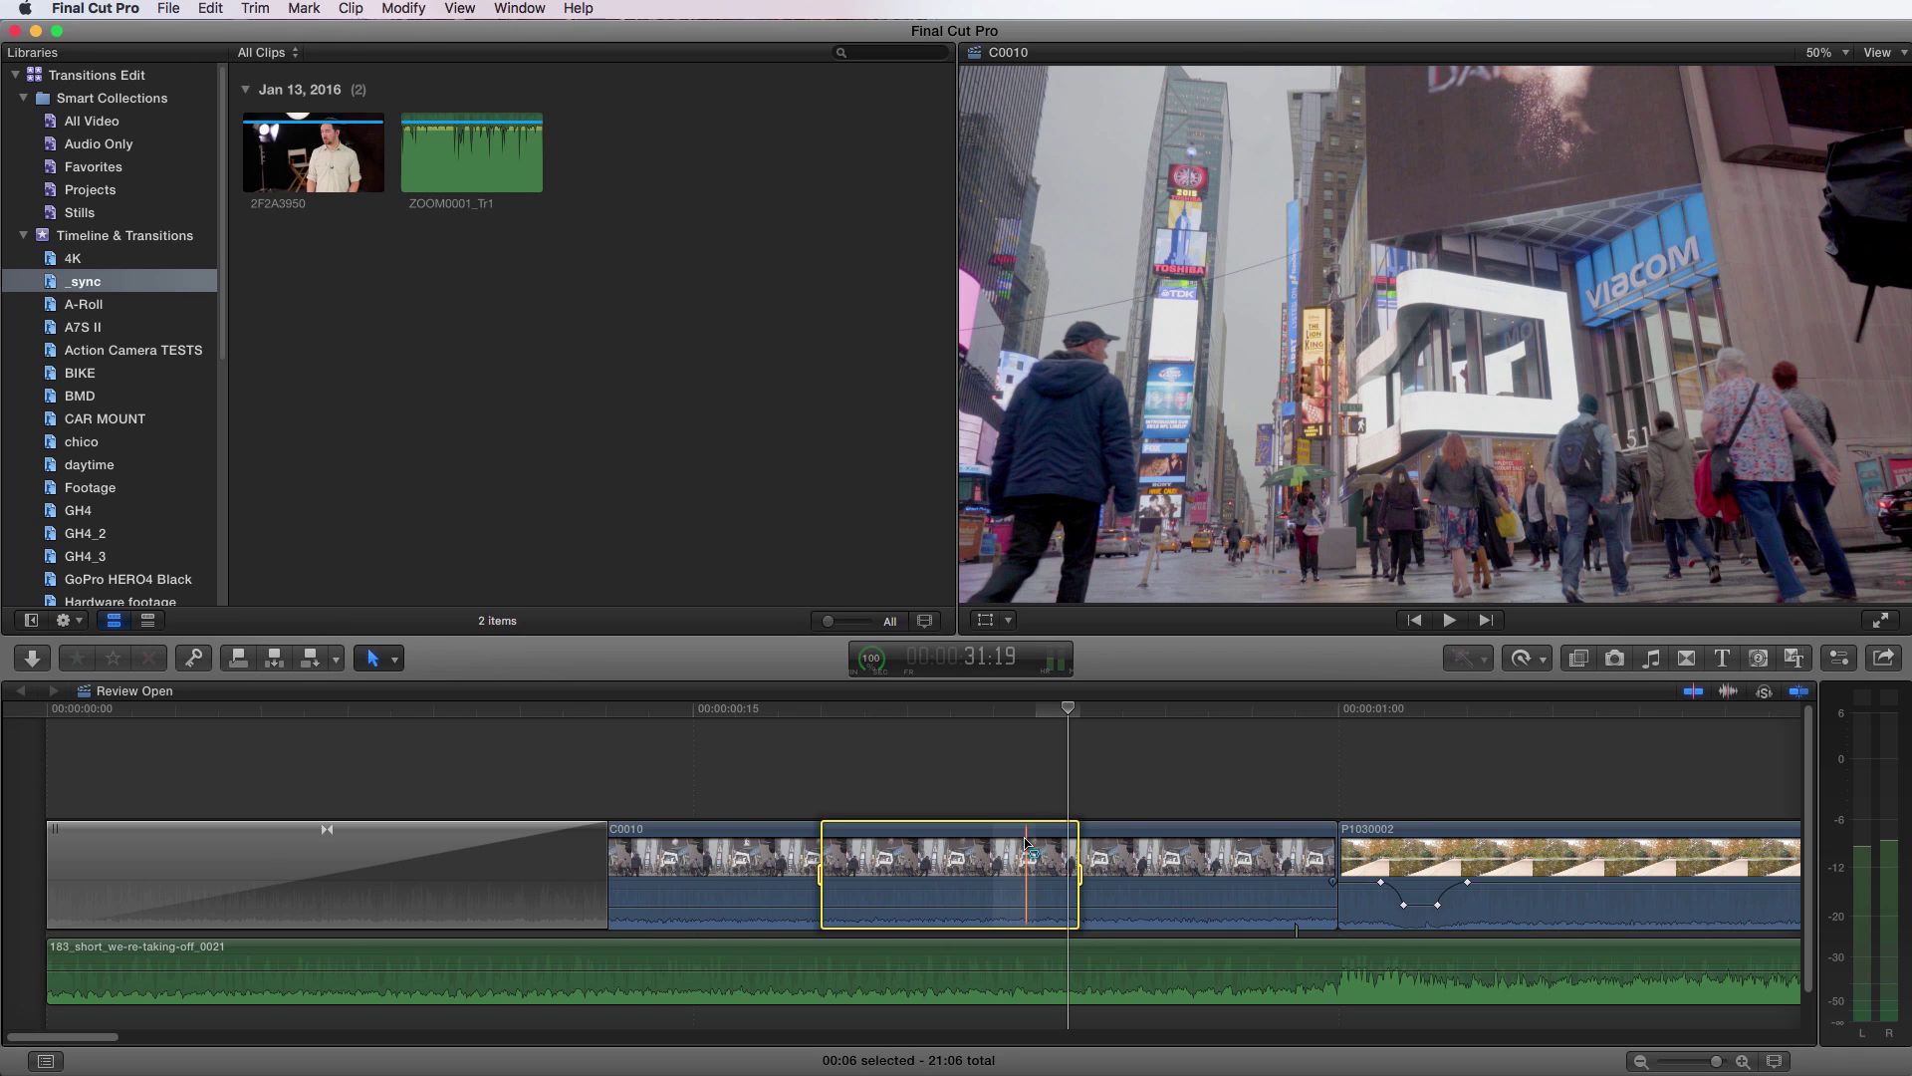
pyautogui.hotkey('shift', 'z')
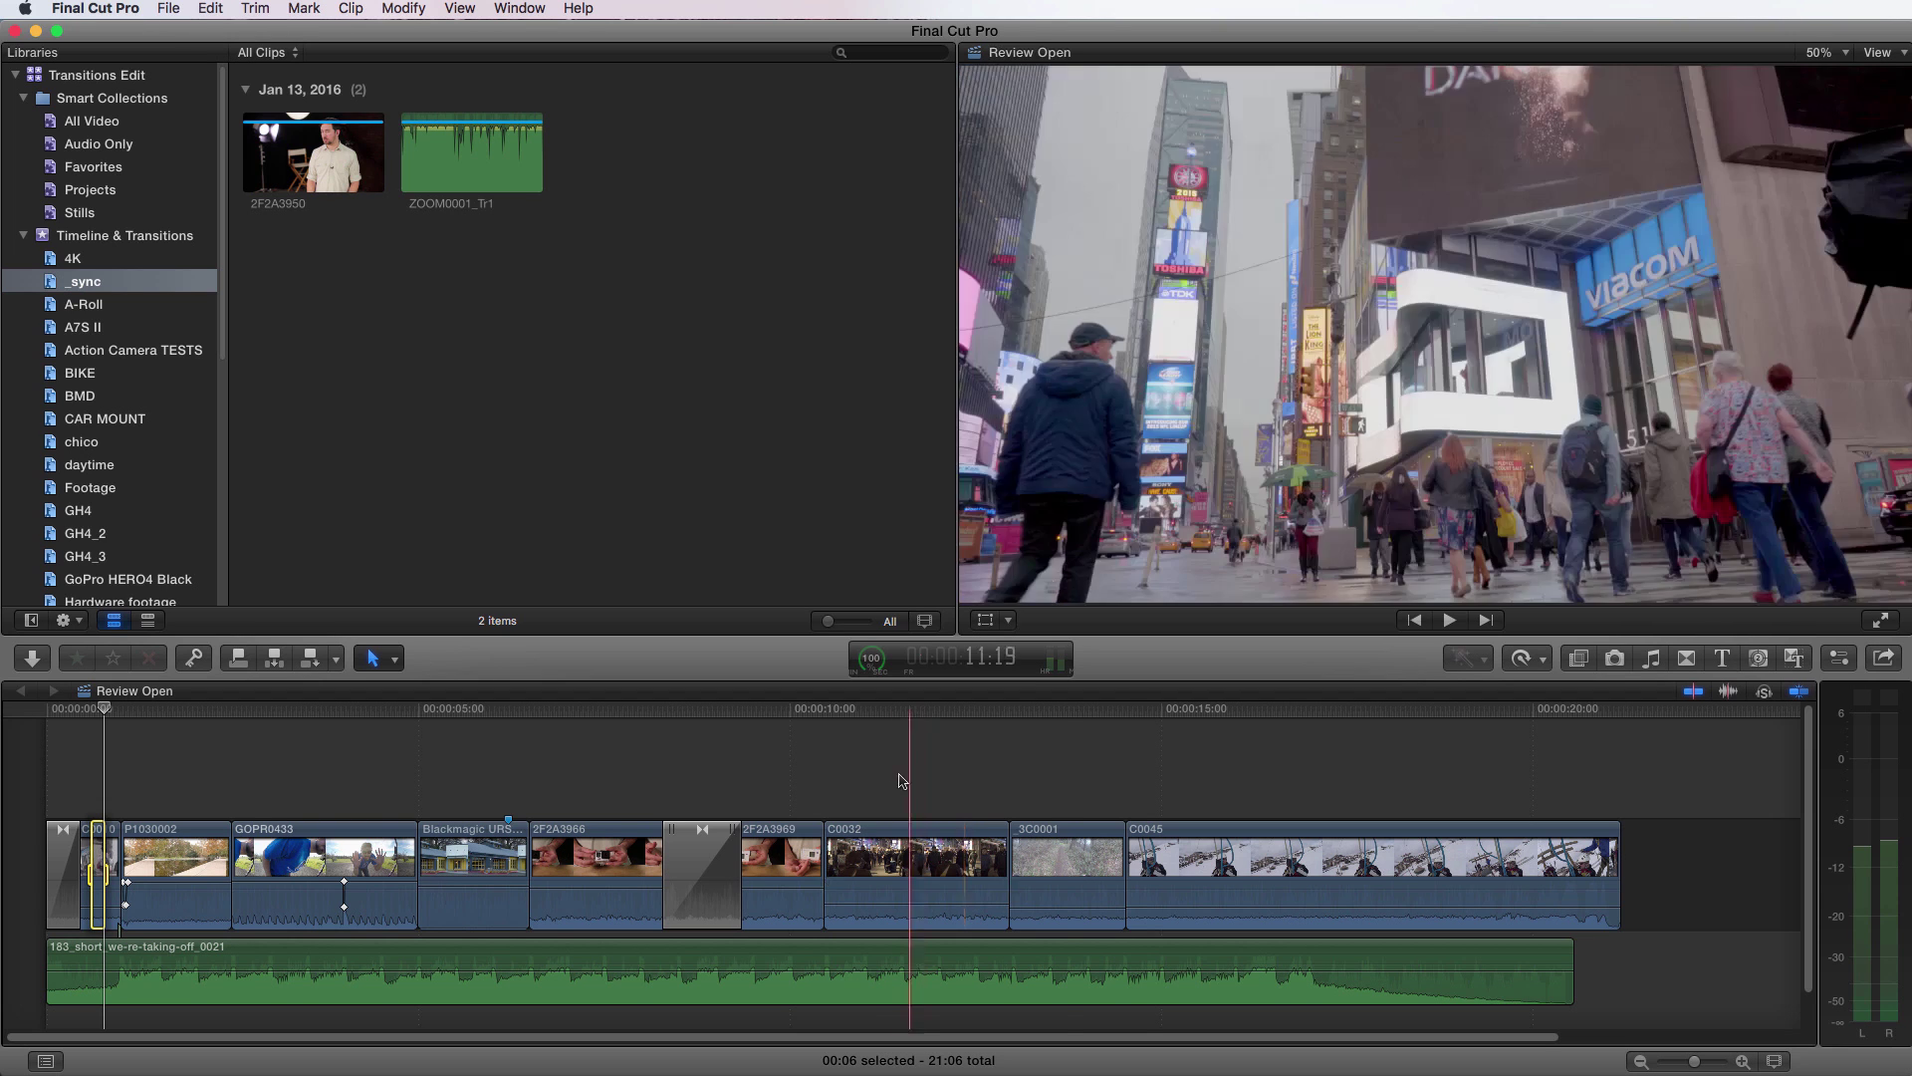
pyautogui.click(1071, 717)
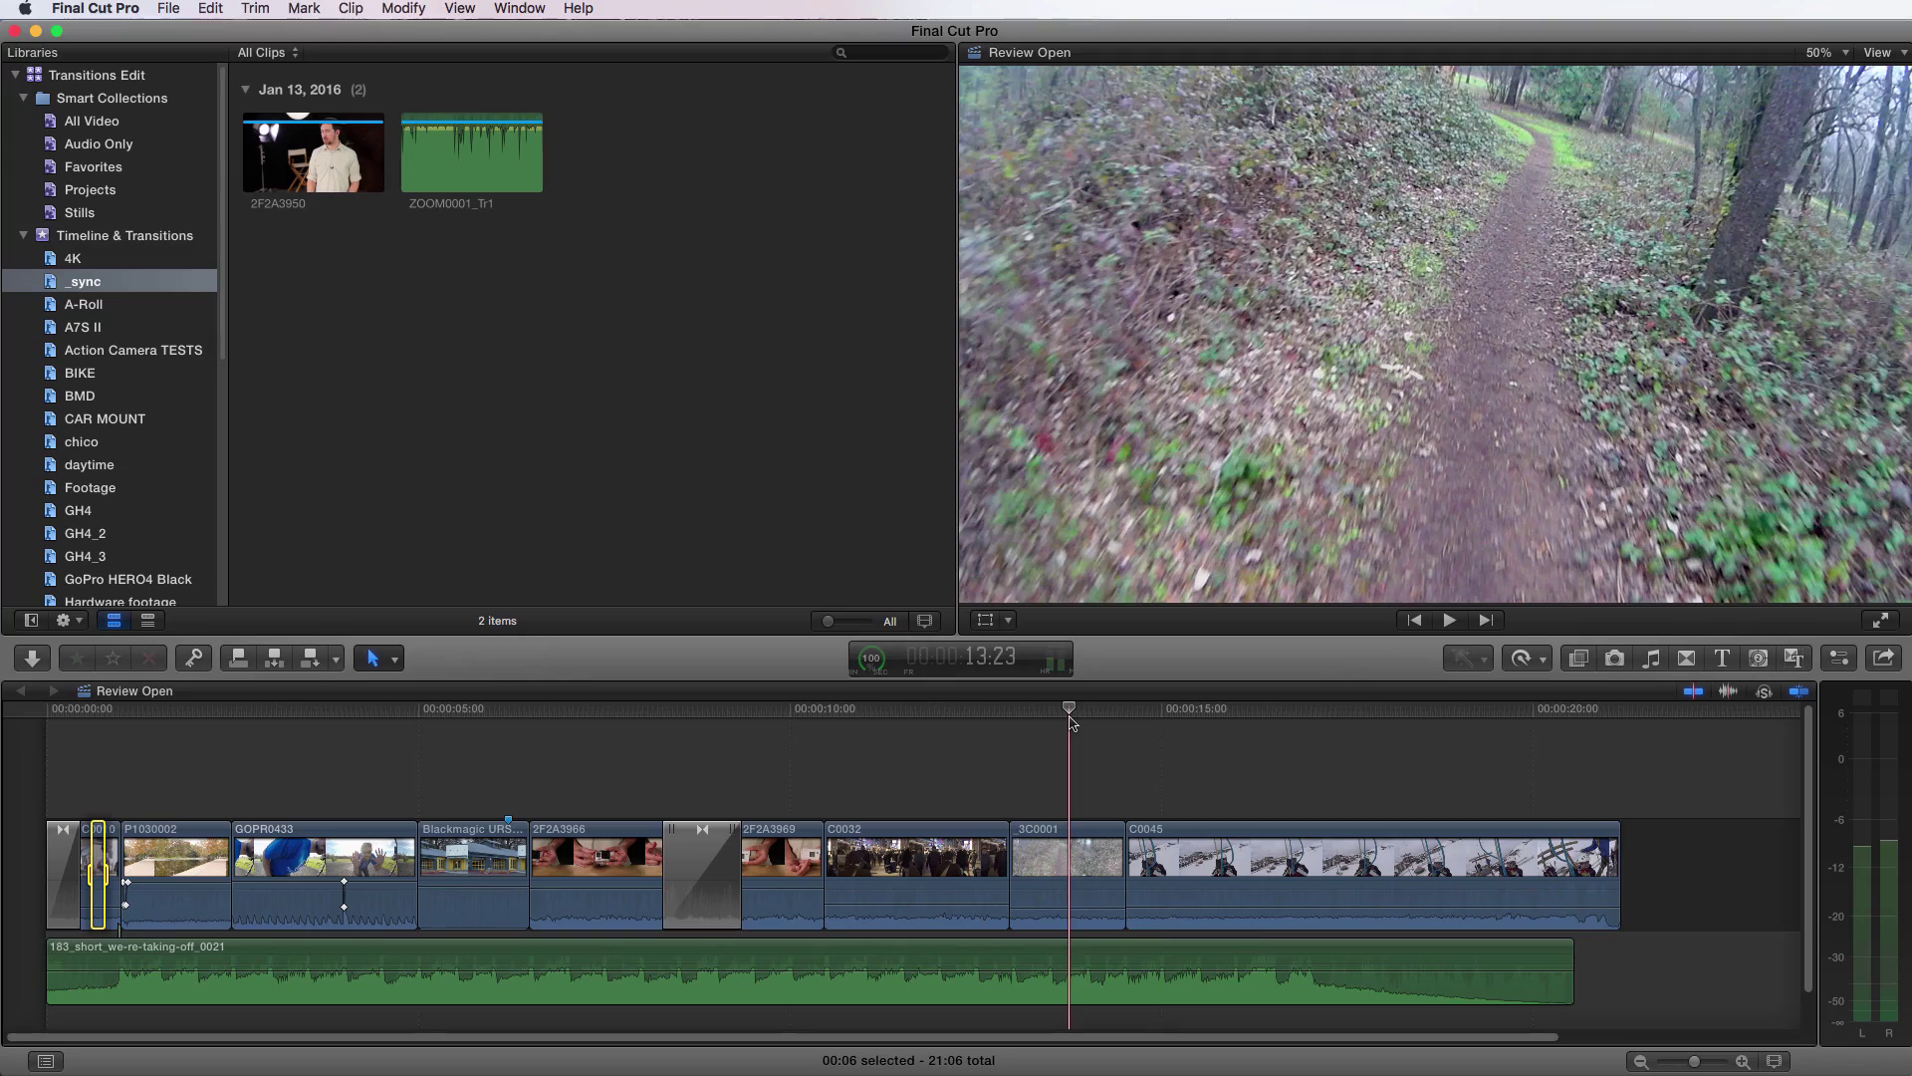
pyautogui.hotkey('shift', '/')
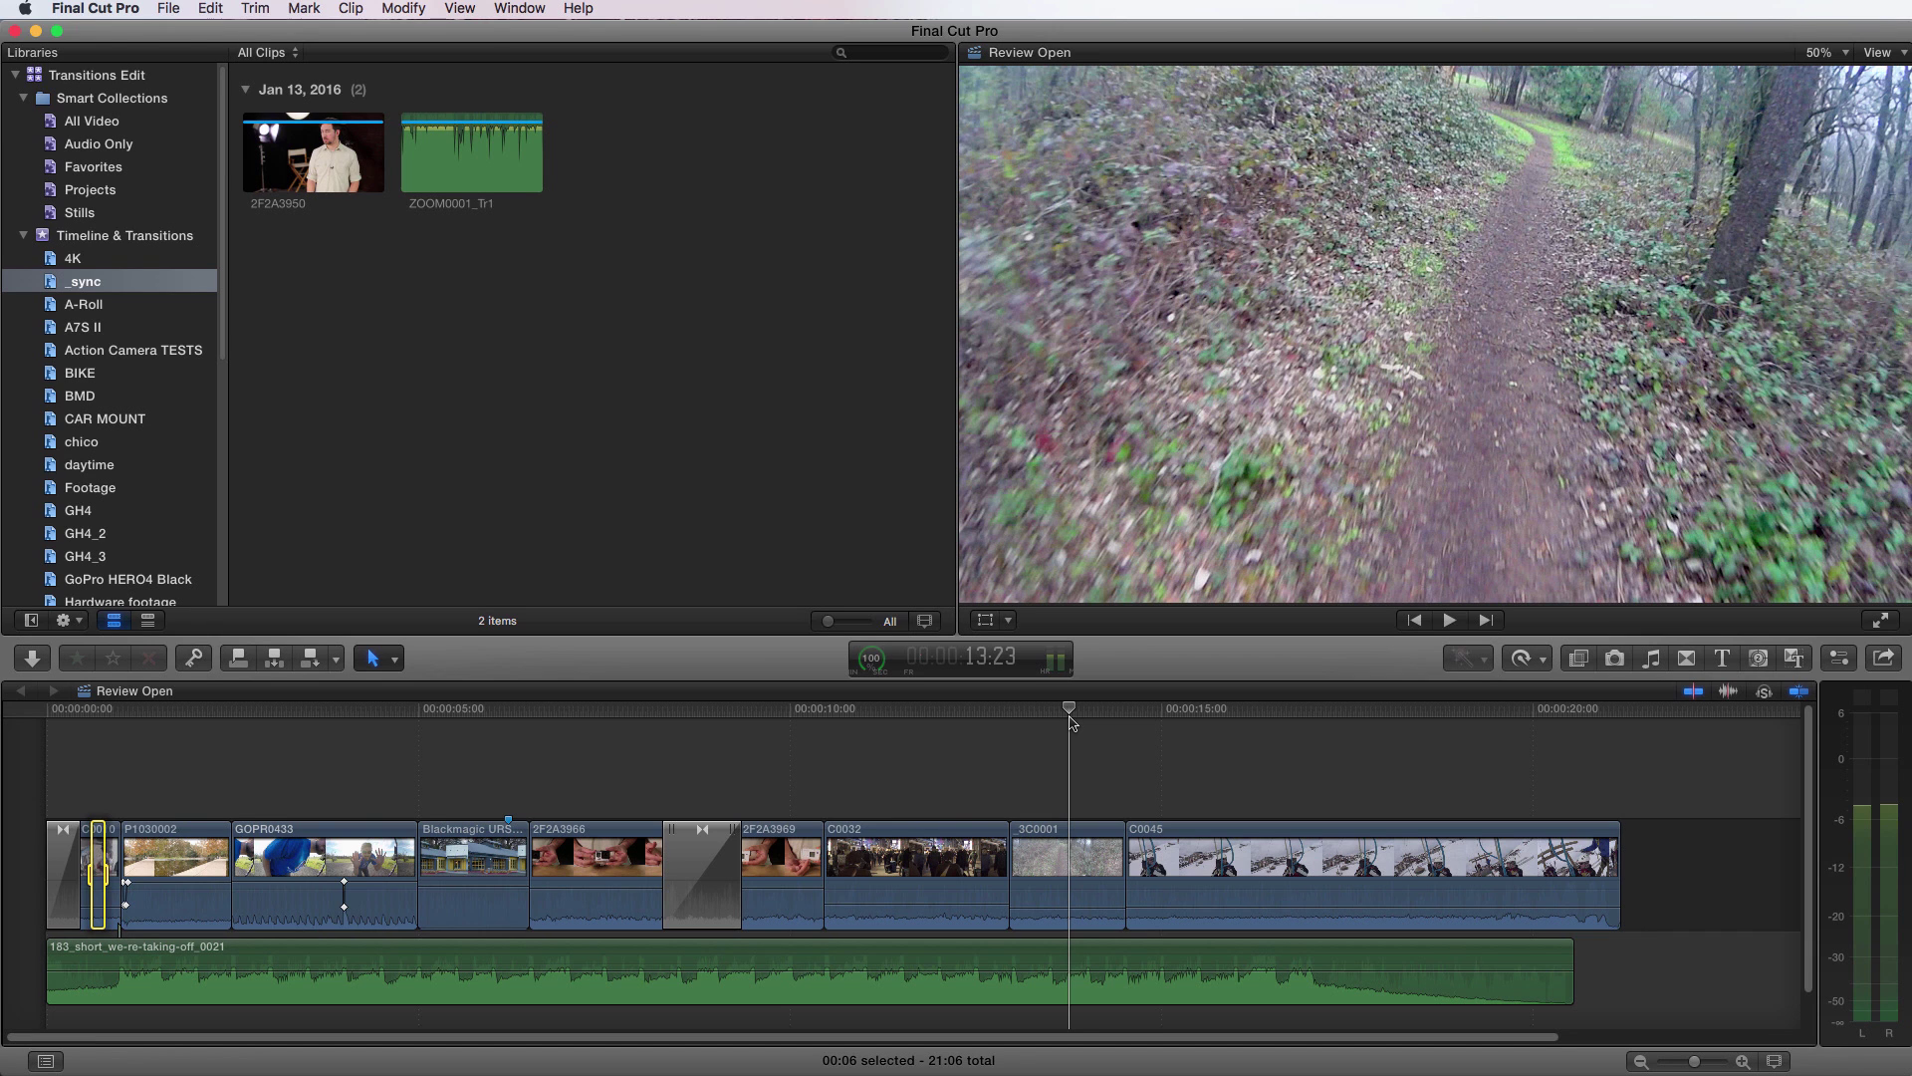
pyautogui.click(1125, 708)
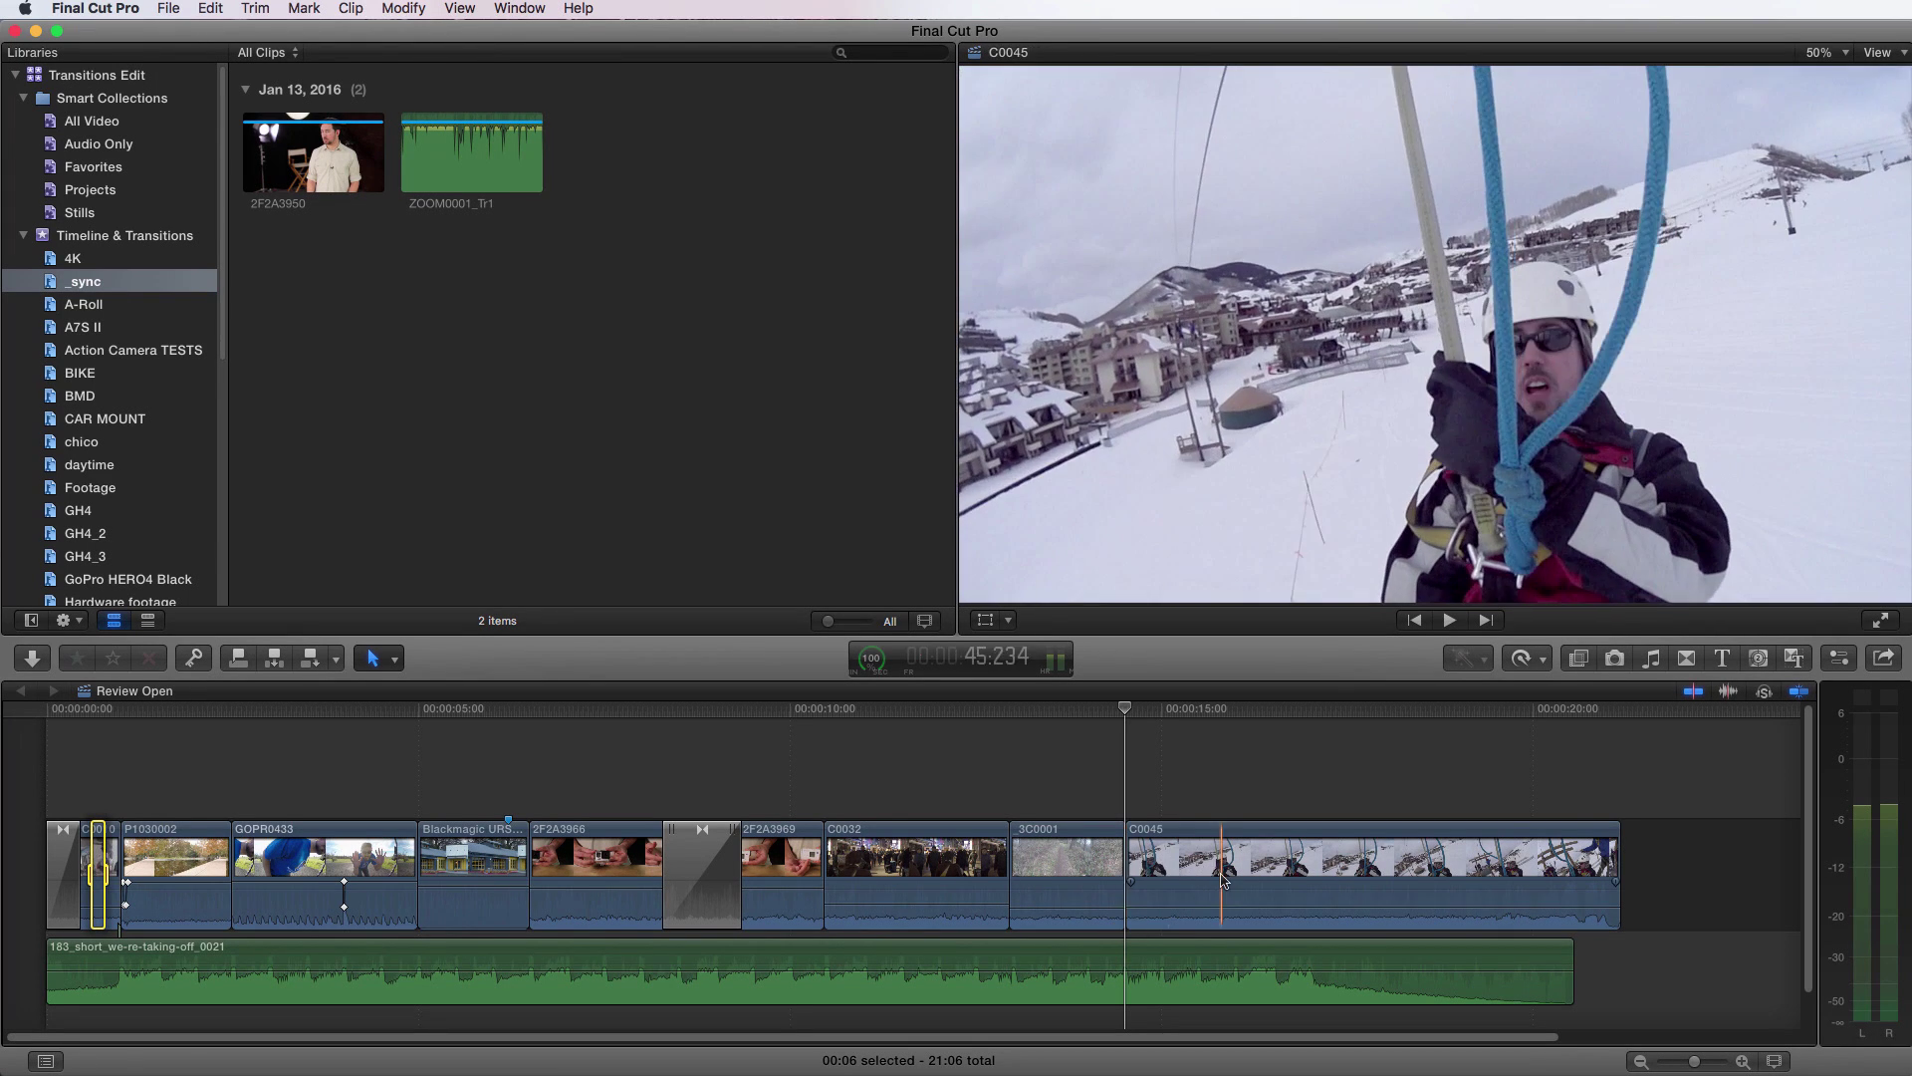
# Step: Set C0045's volume to -19 dB and zoom in on the clip's start
pyautogui.click(1263, 908)
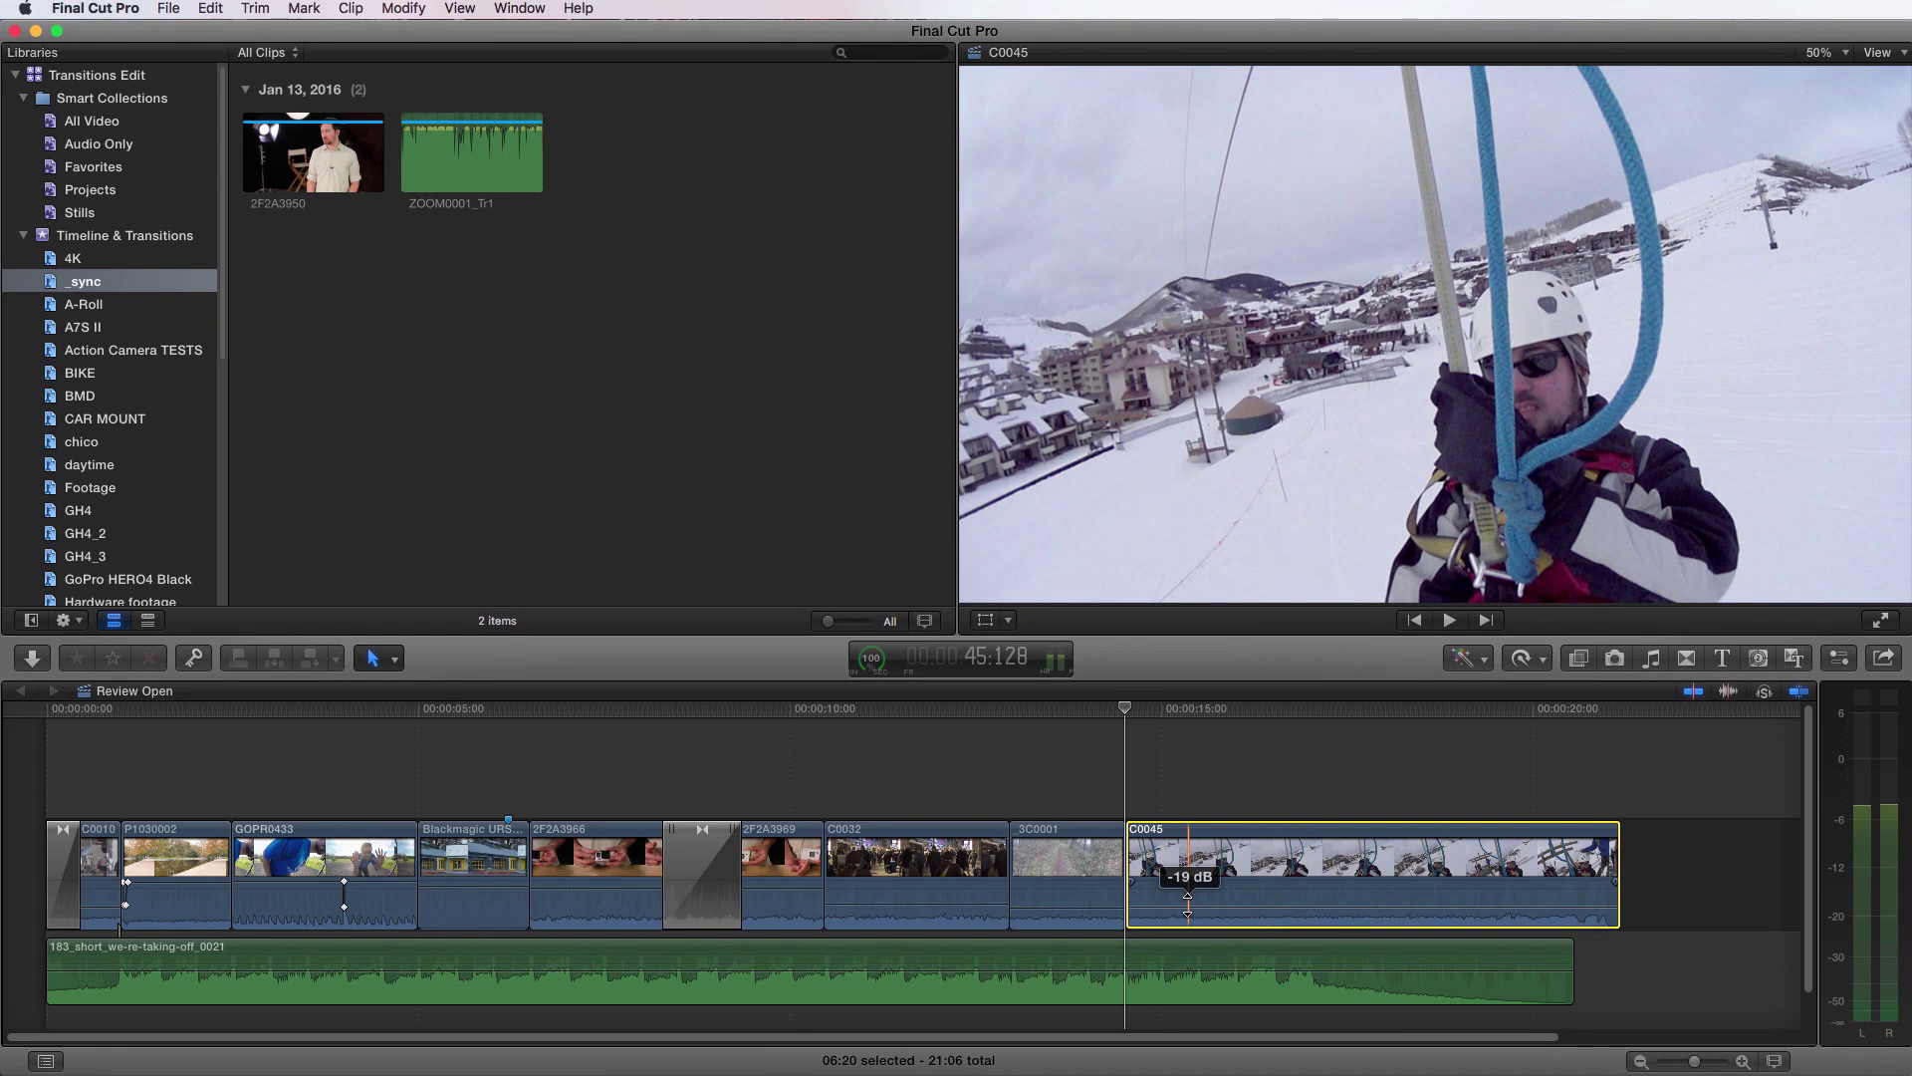
pyautogui.press('super+equal')
pyautogui.press('super+equal')
pyautogui.press('super+equal')
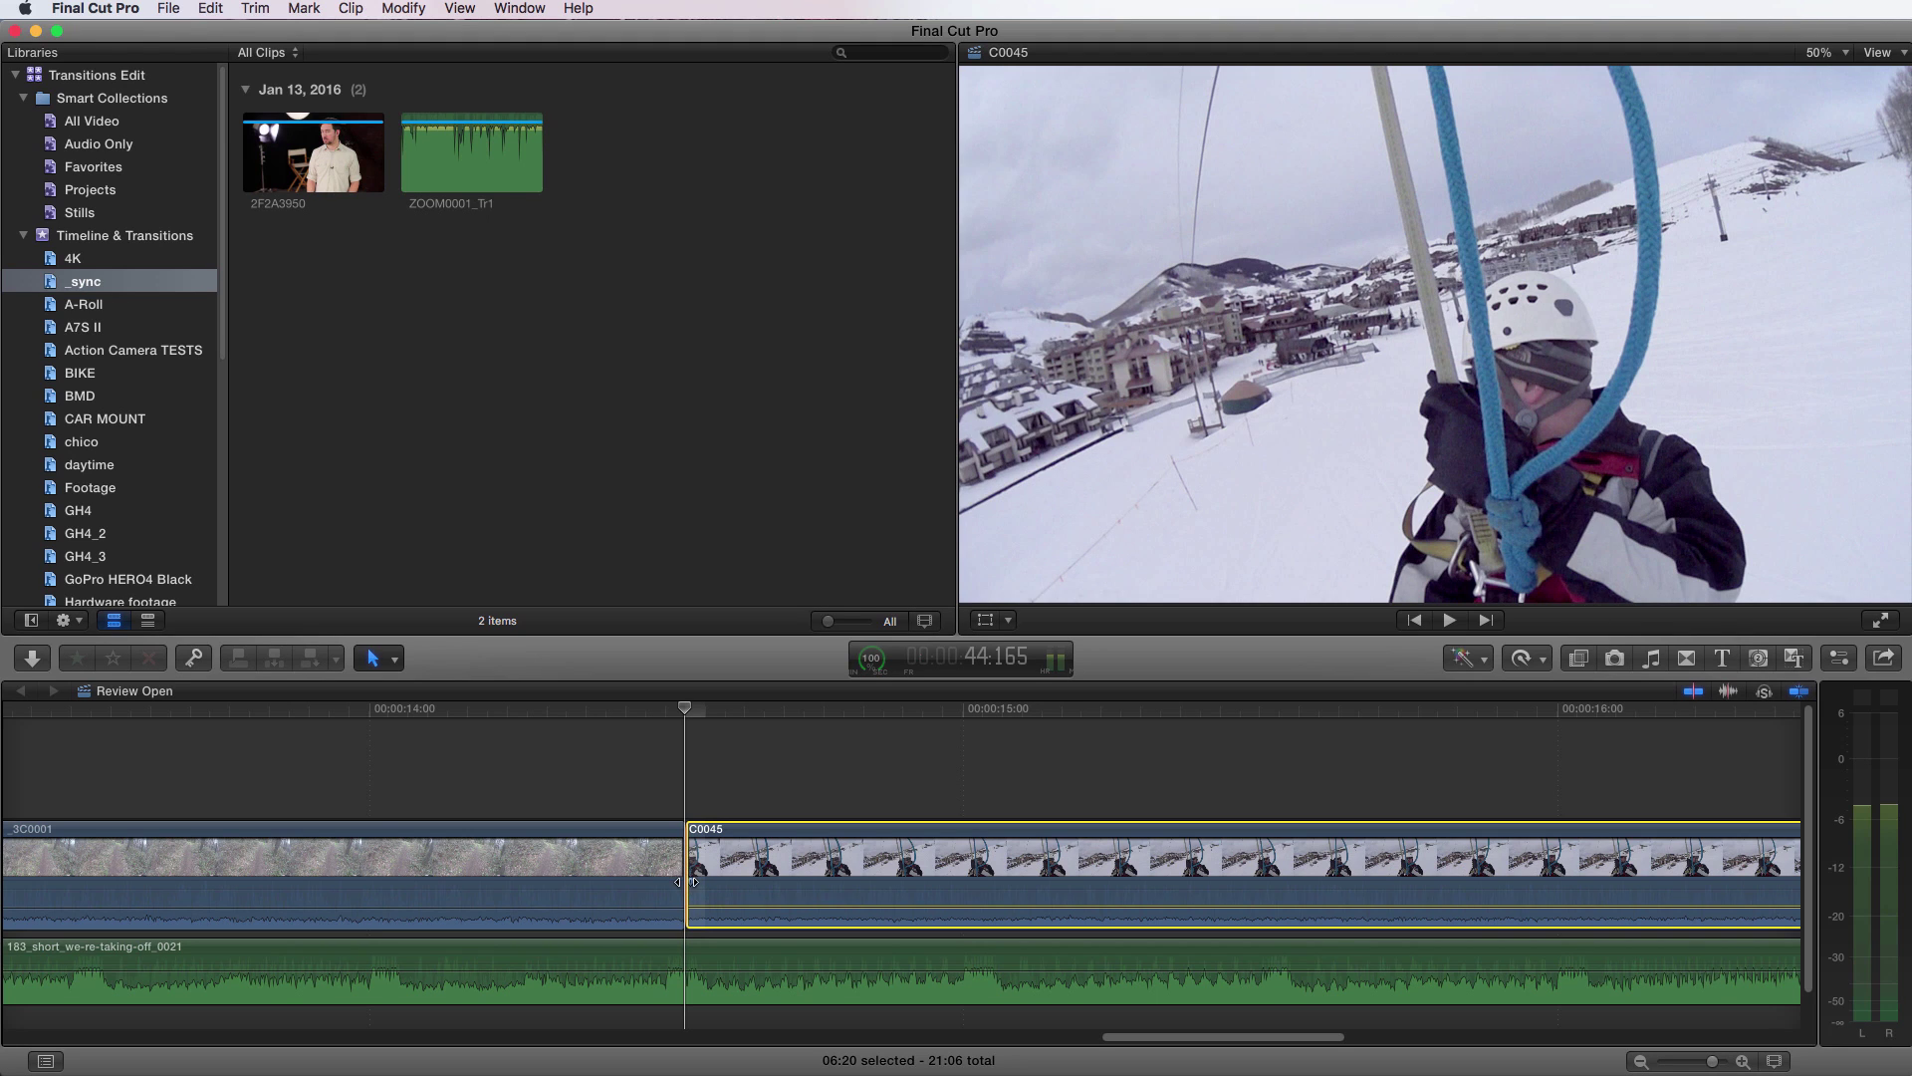
# Step: Add a short fade-in to C0045 with a +3dB curve, then play back across it
pyautogui.click(694, 881)
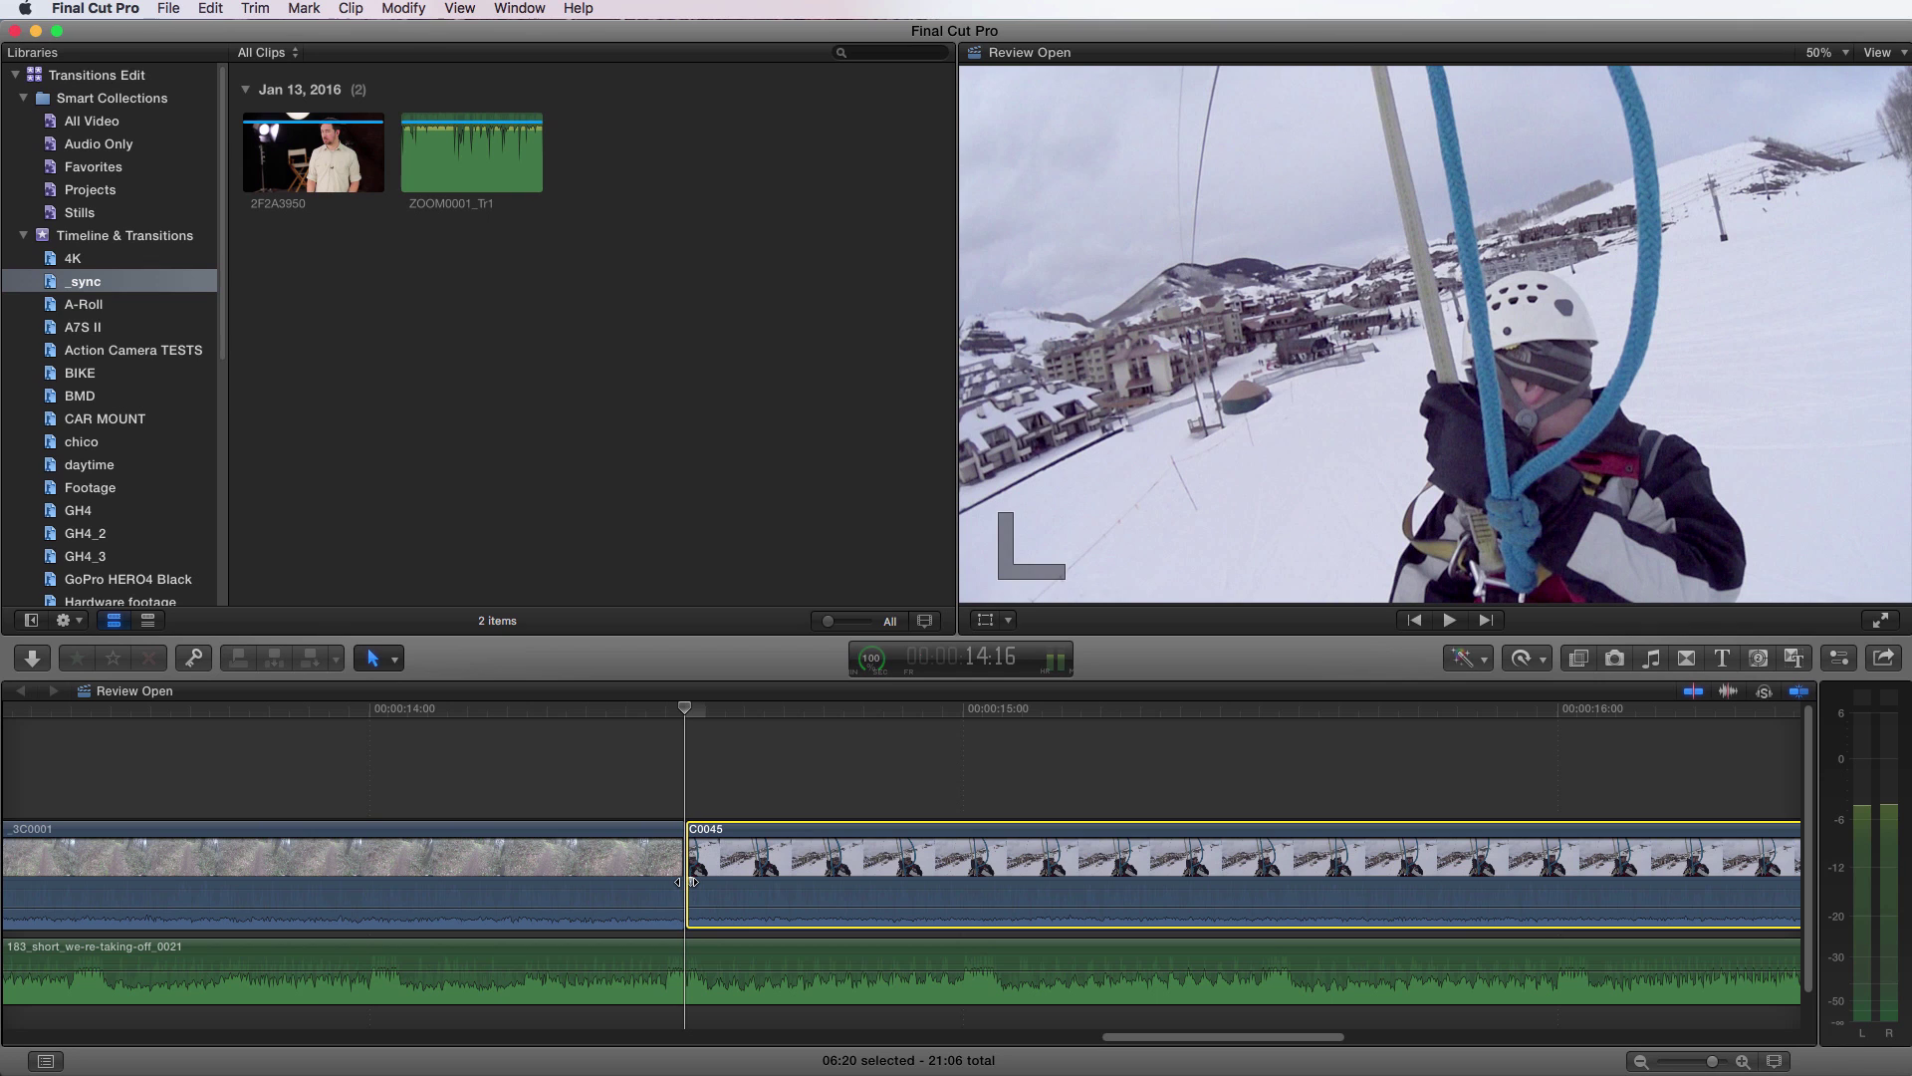
pyautogui.moveTo(694, 881); pyautogui.dragTo(784, 881)
pyautogui.keyDown('ctrl'); pyautogui.click(784, 881); pyautogui.keyUp('ctrl')
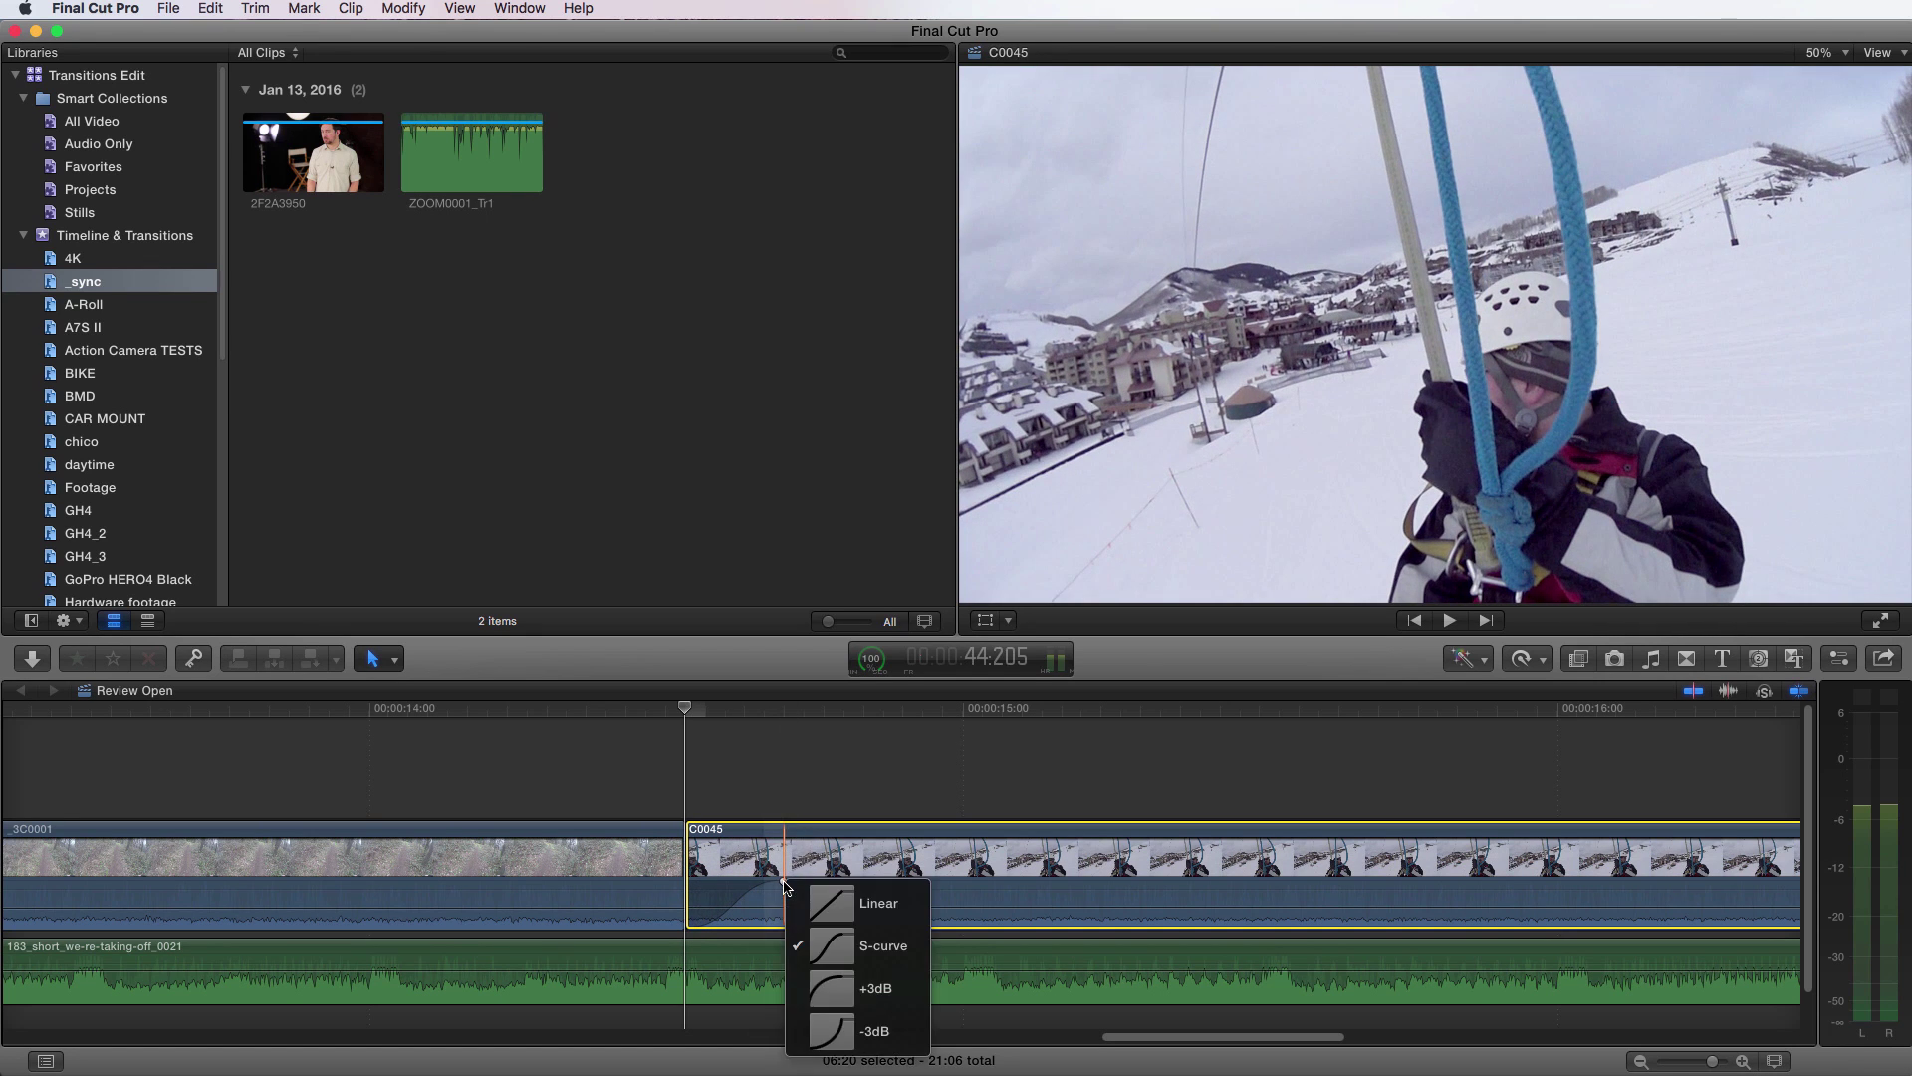
pyautogui.click(784, 882)
pyautogui.keyDown('ctrl'); pyautogui.click(784, 881); pyautogui.keyUp('ctrl')
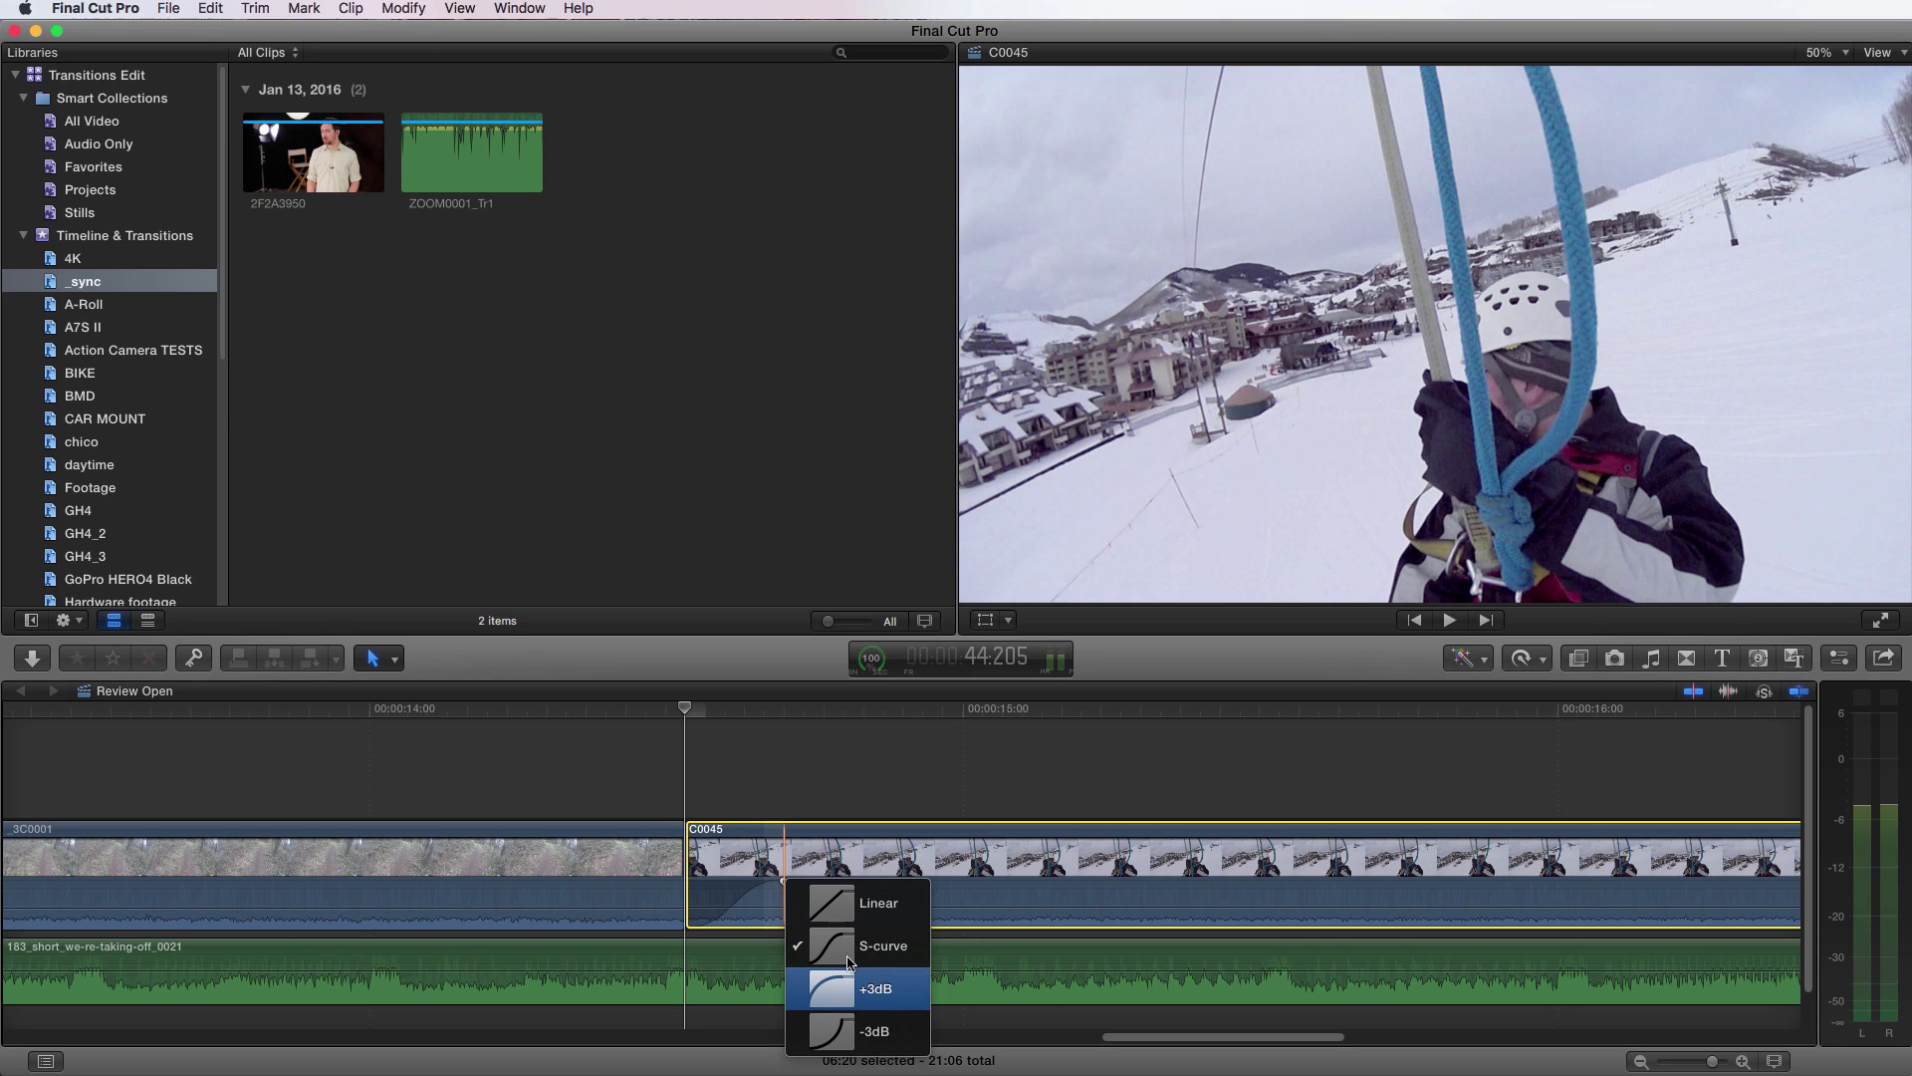
pyautogui.click(848, 1007)
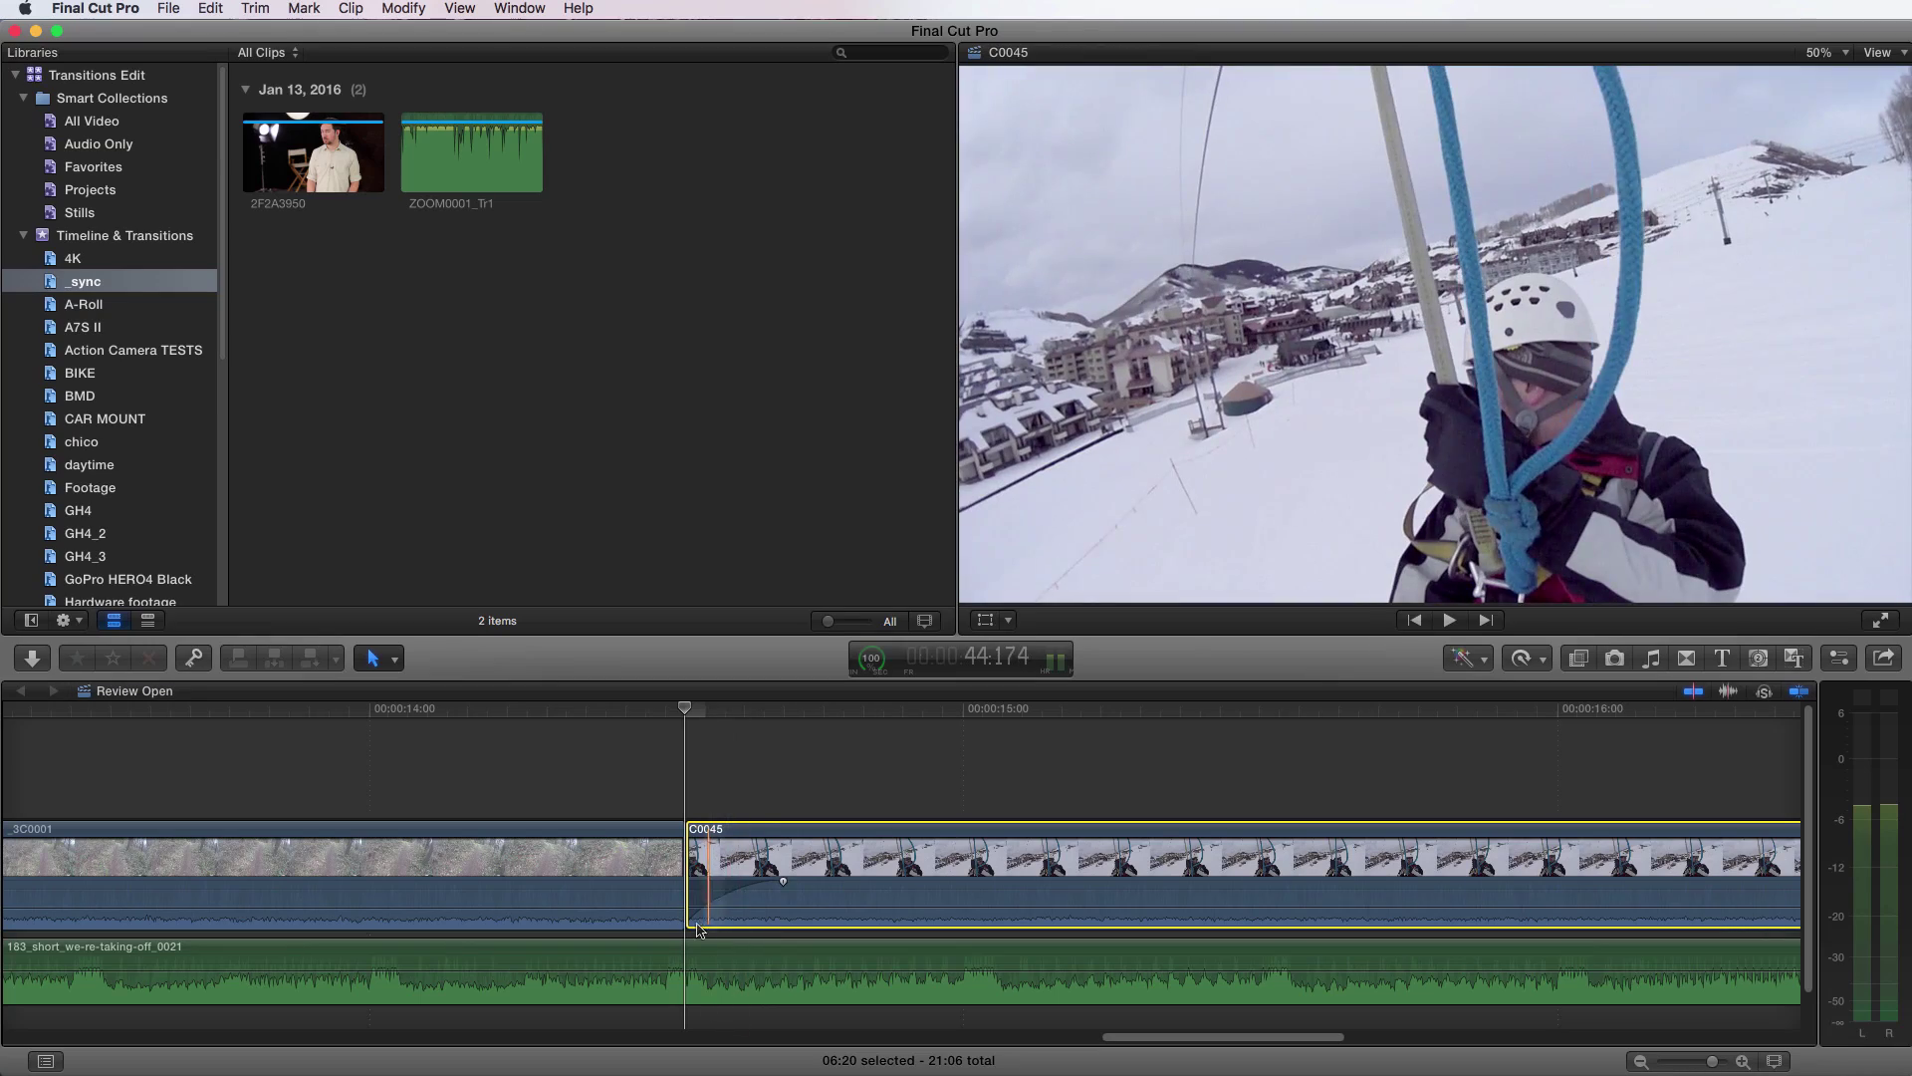
pyautogui.press('cmd+minus')
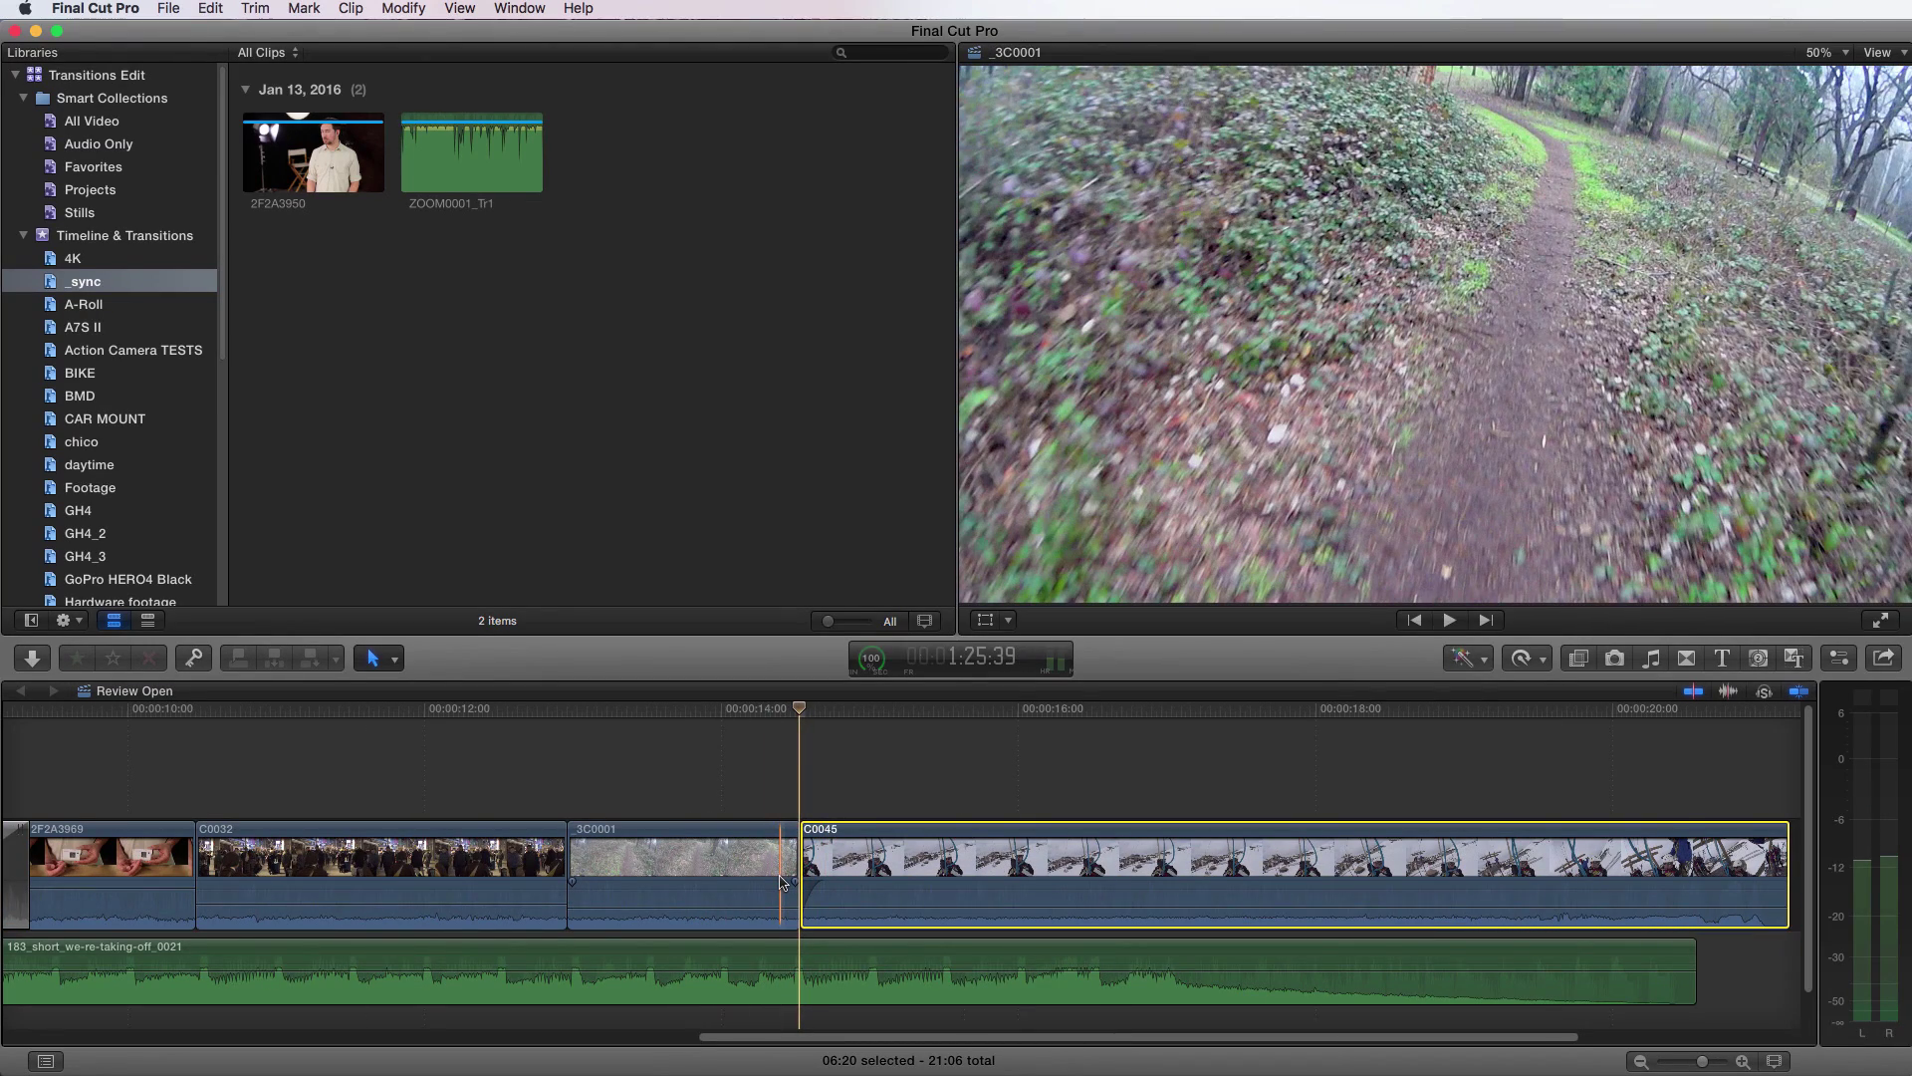
pyautogui.hotkey('shift', '/')
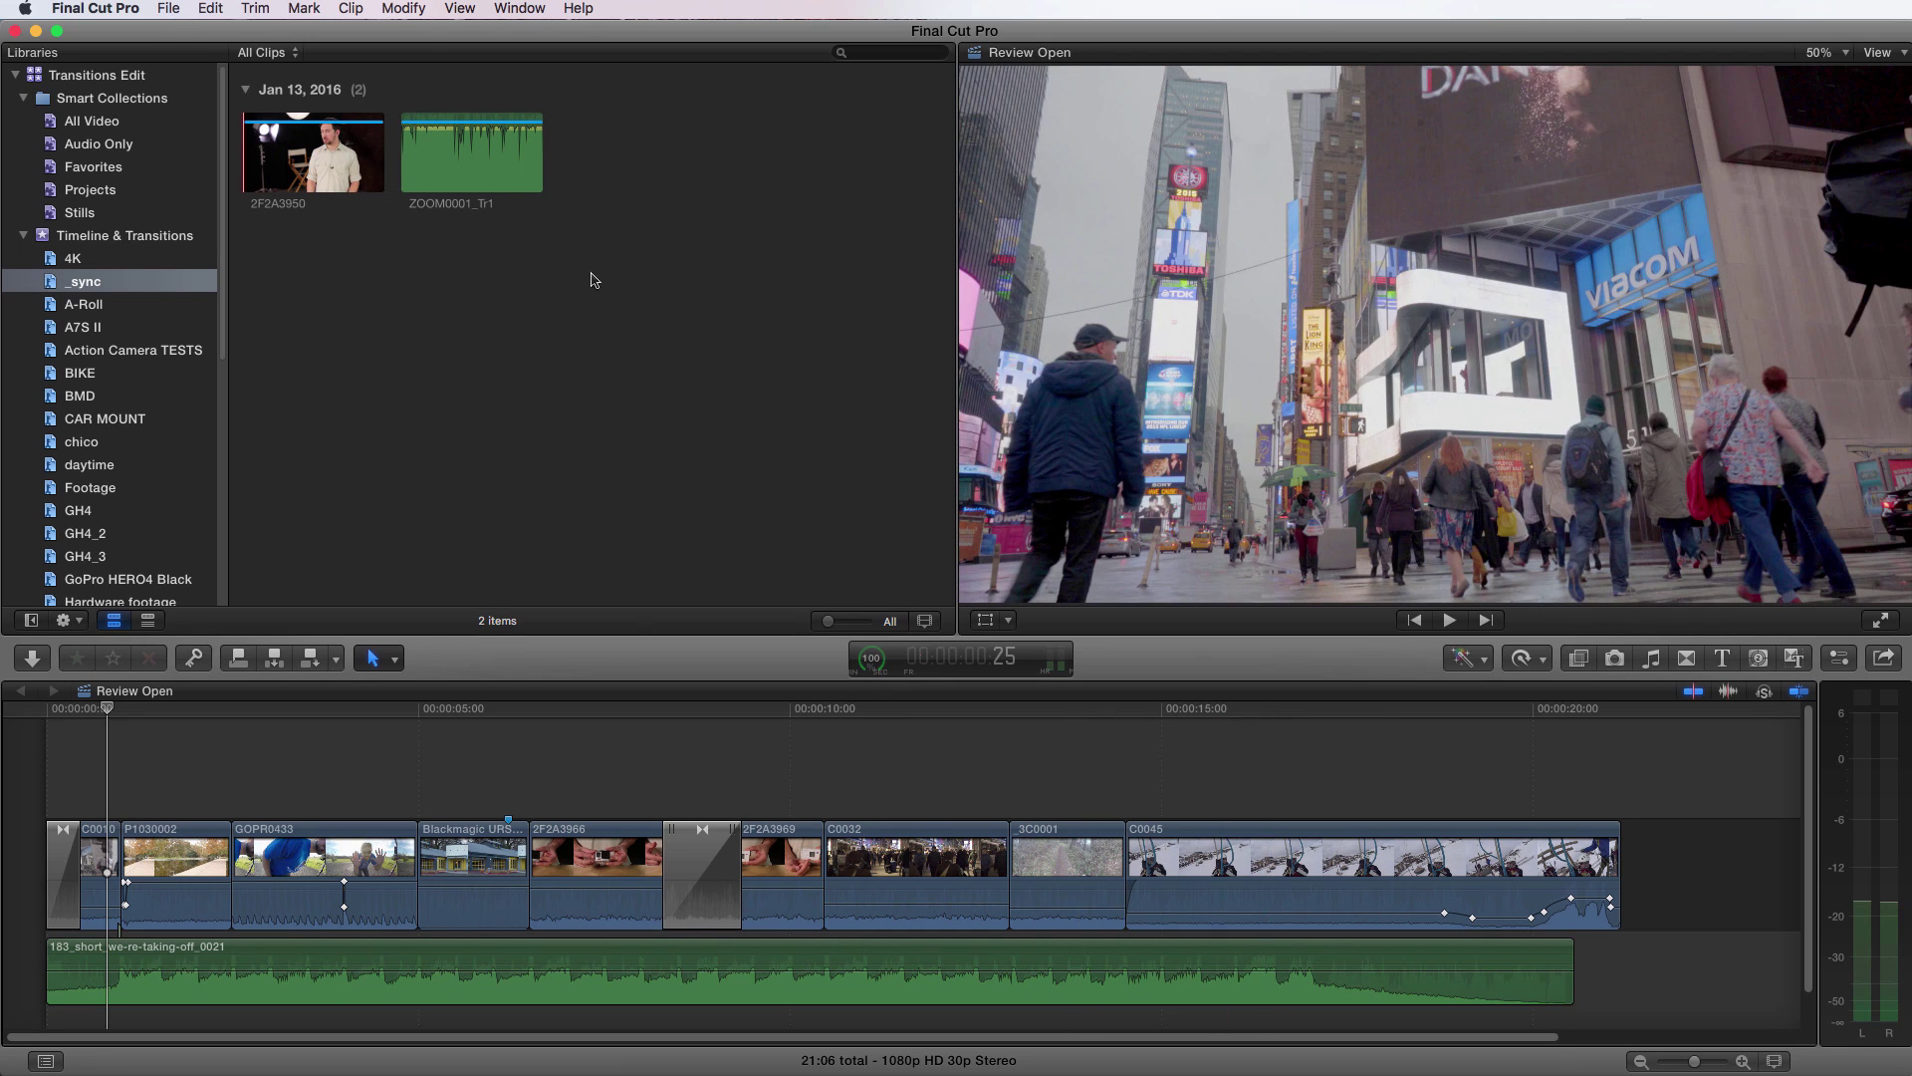
# Step: Preview the 2F2A3950 camera clip and then the ZOOM0001_Tr1 recording in the _sync collection
pyautogui.click(618, 147)
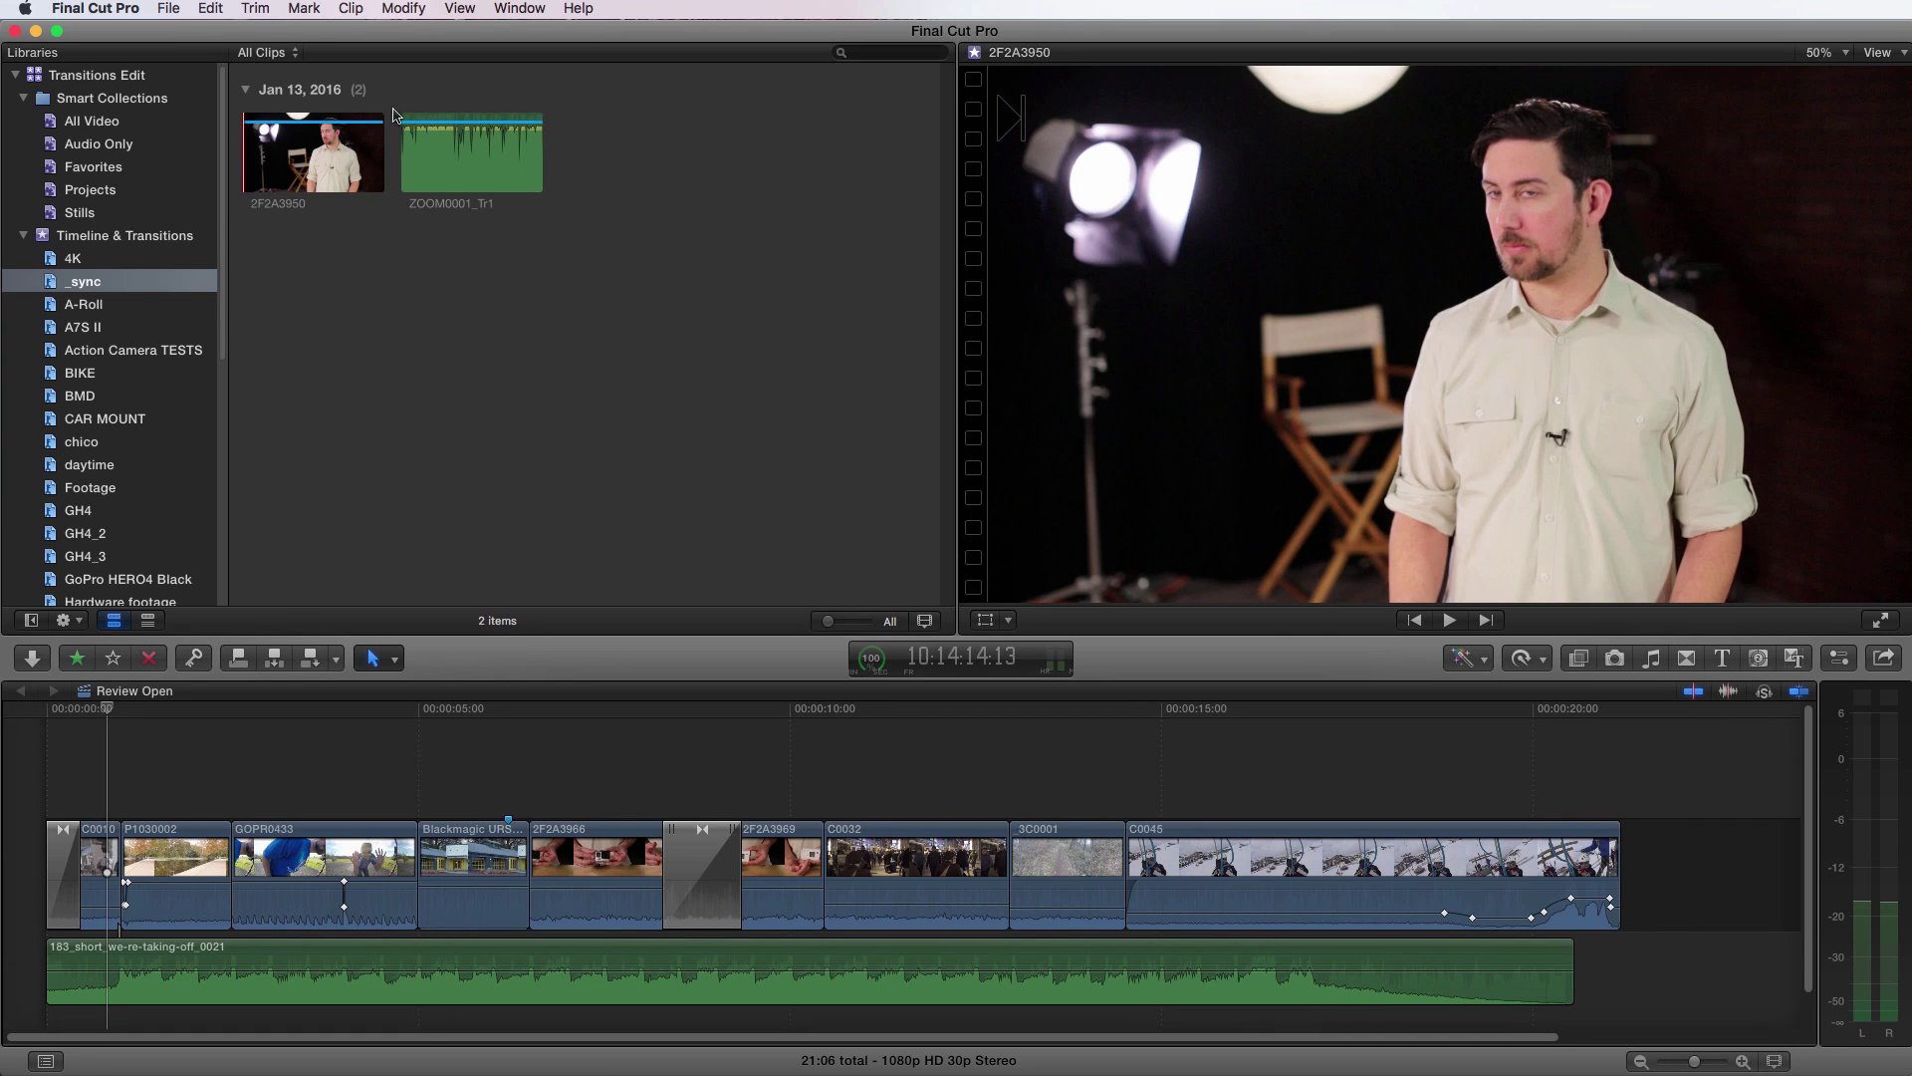
pyautogui.click(306, 175)
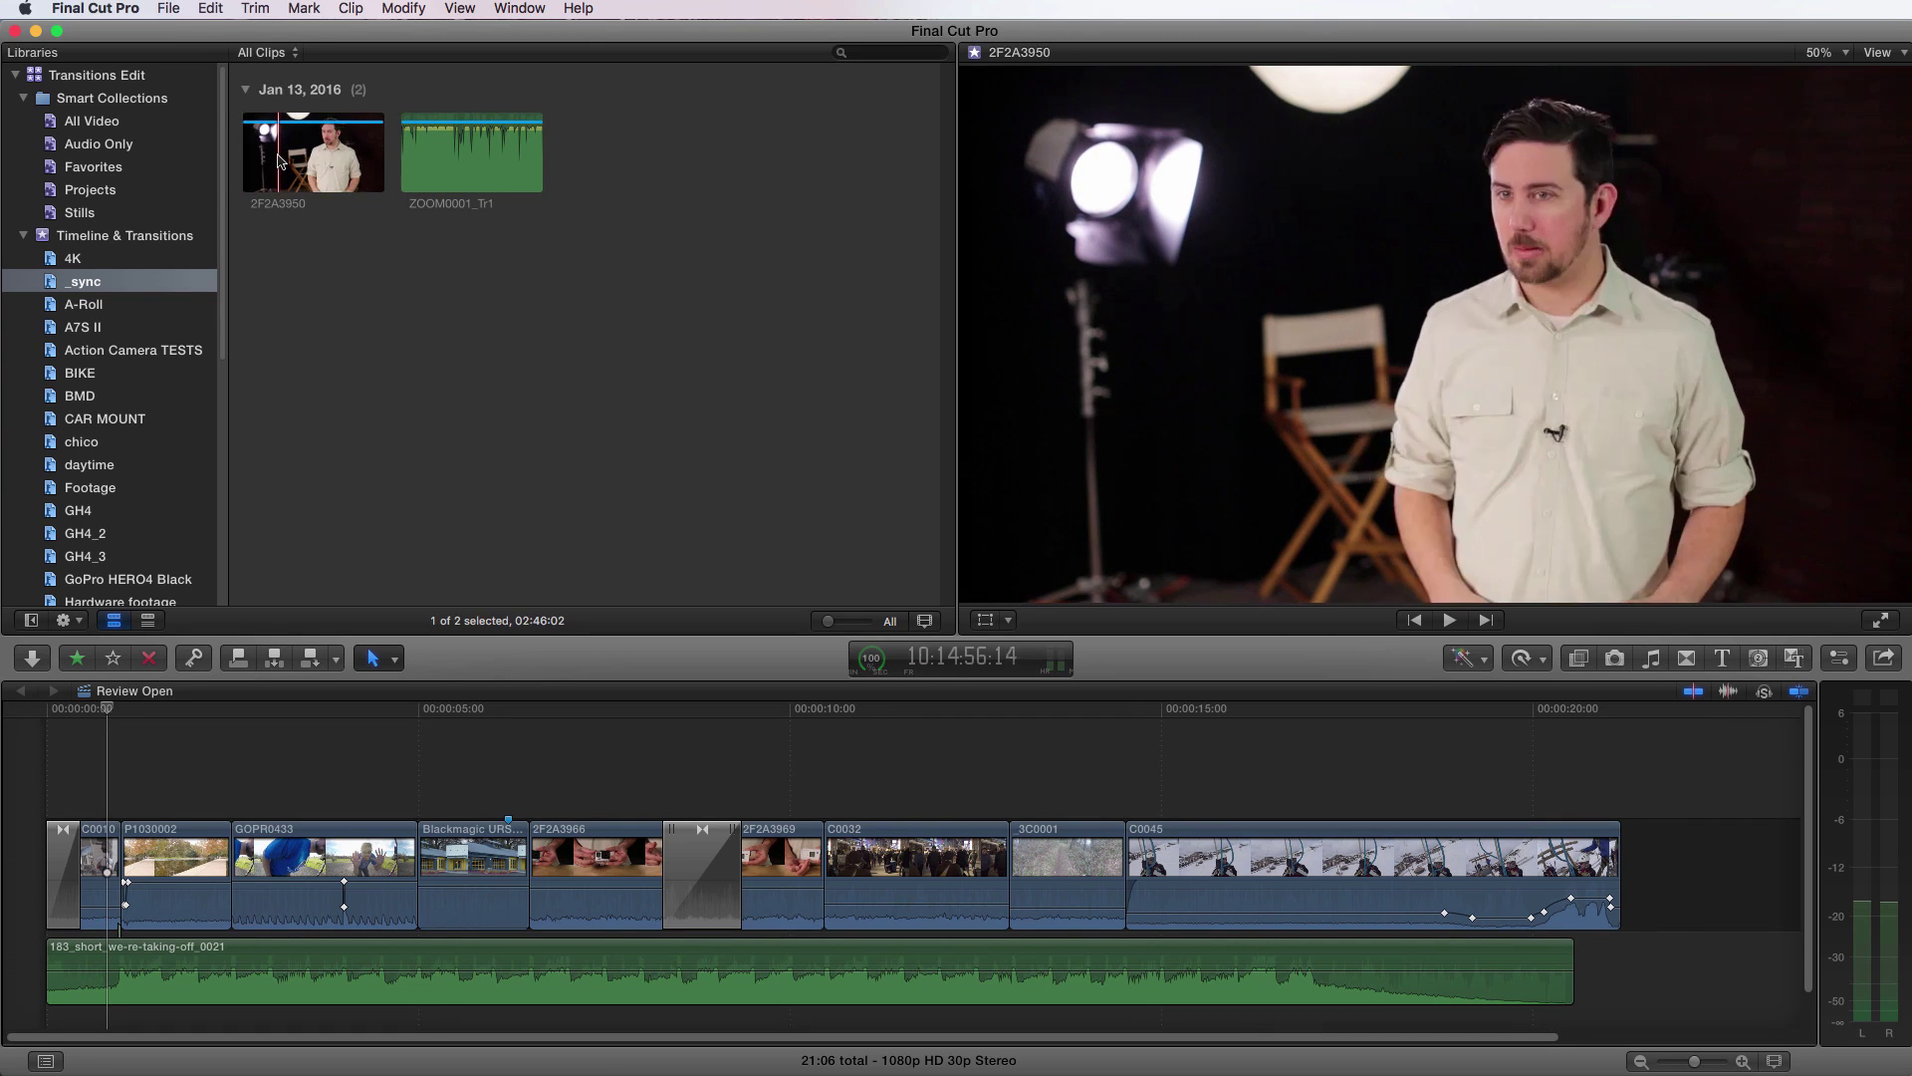
pyautogui.press('space')
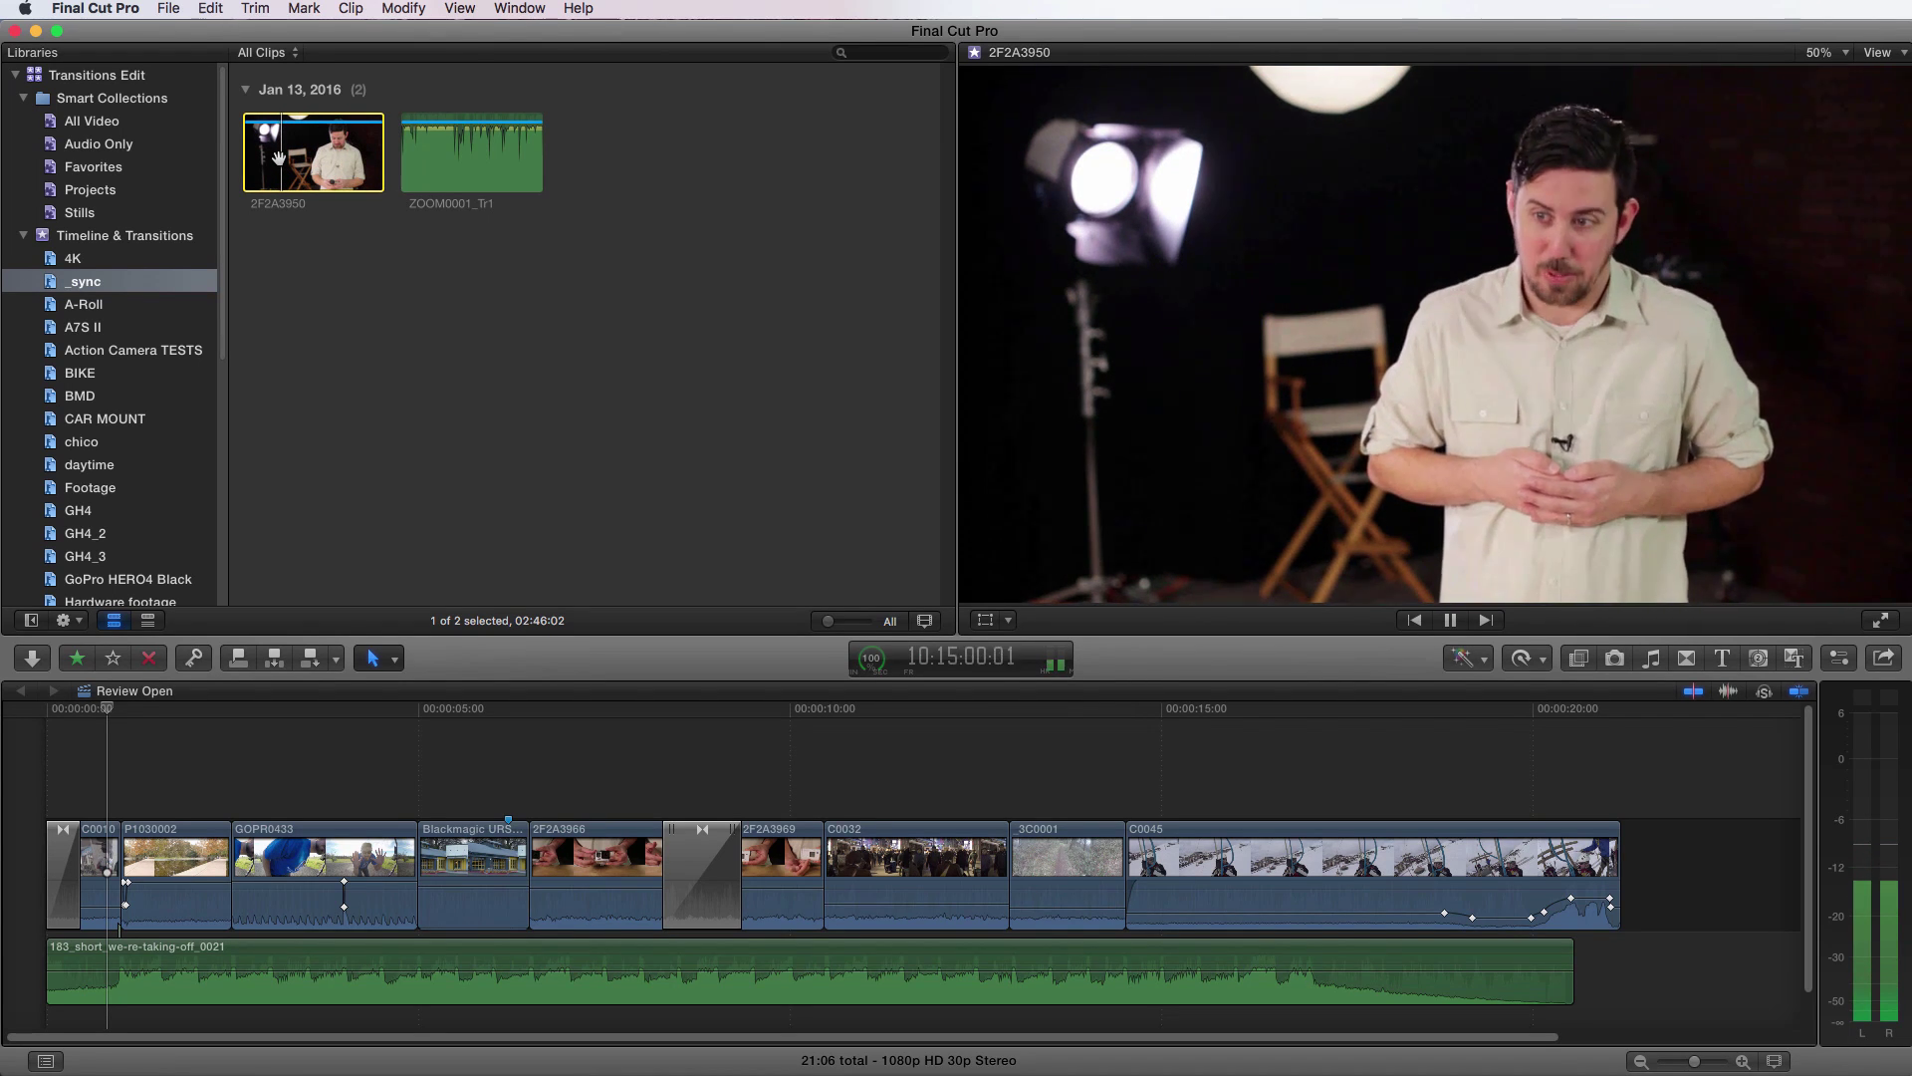
pyautogui.press('space')
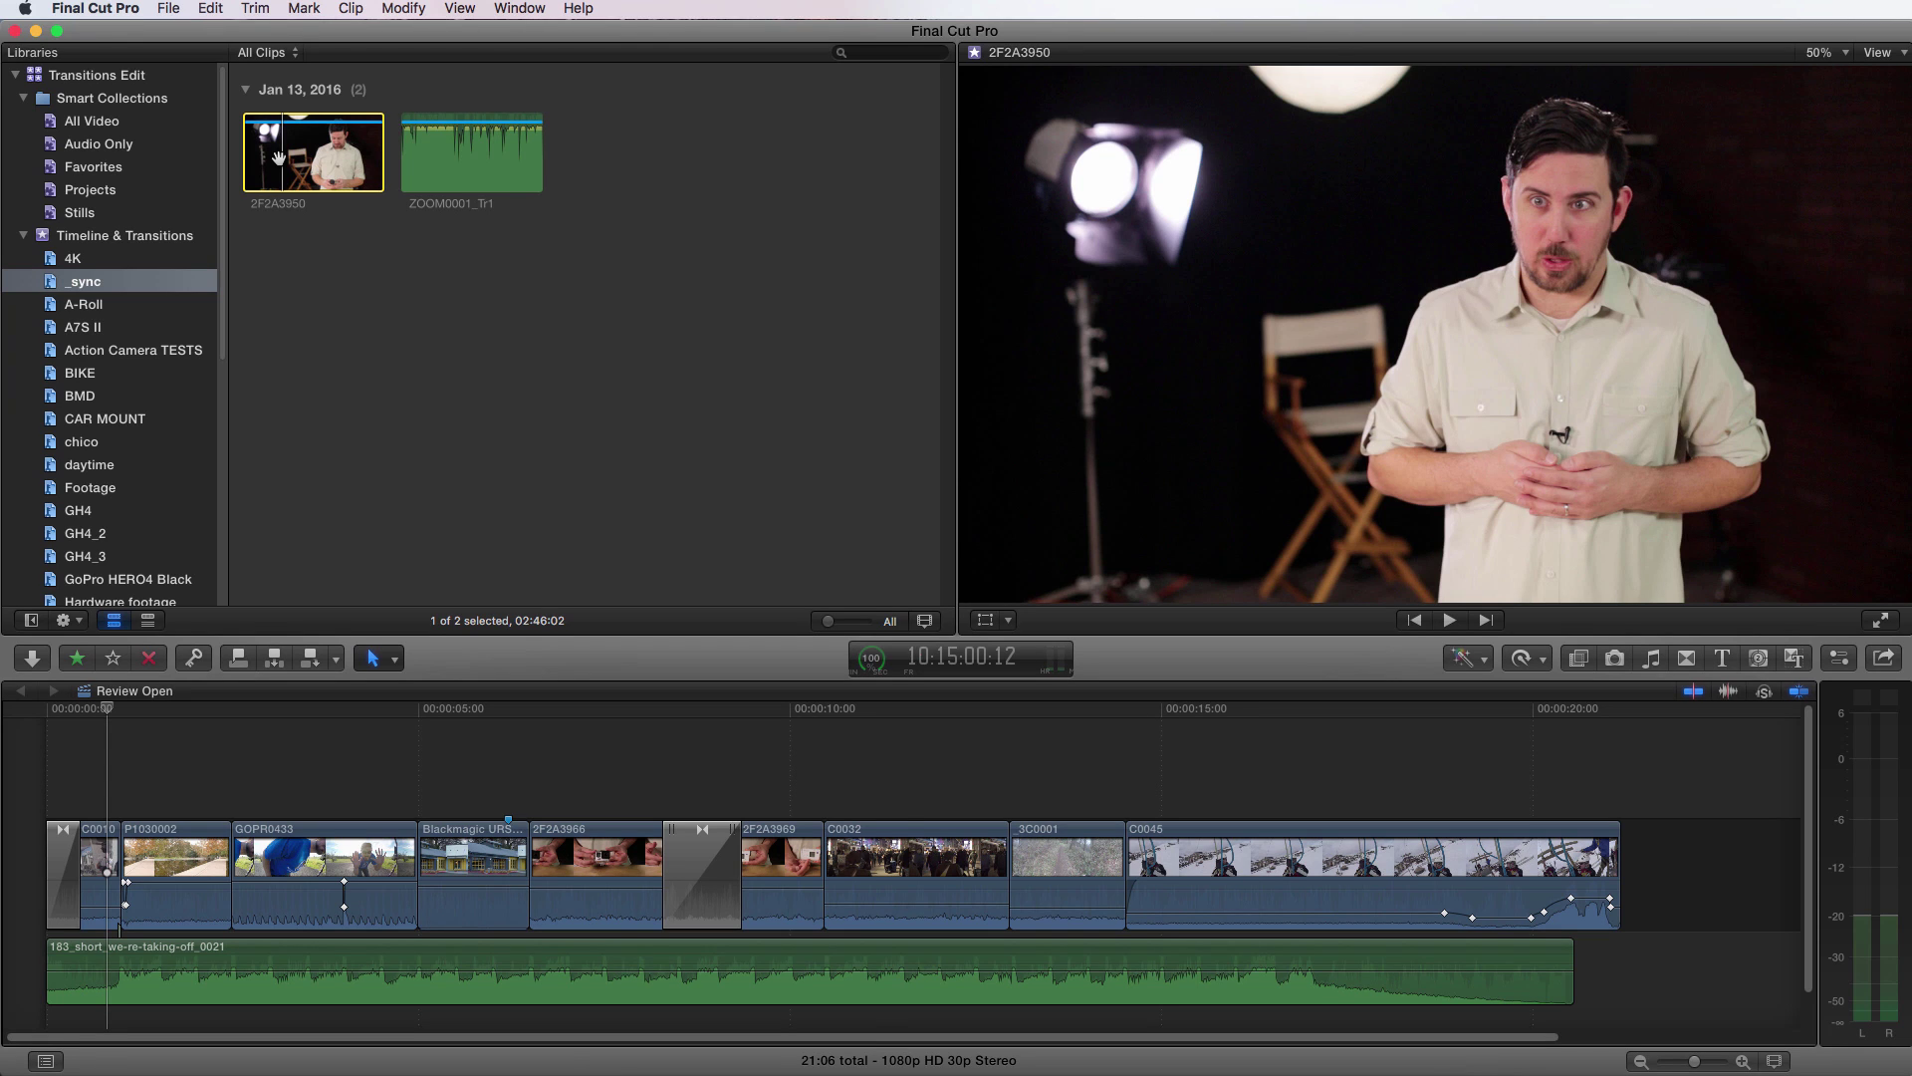
pyautogui.click(444, 162)
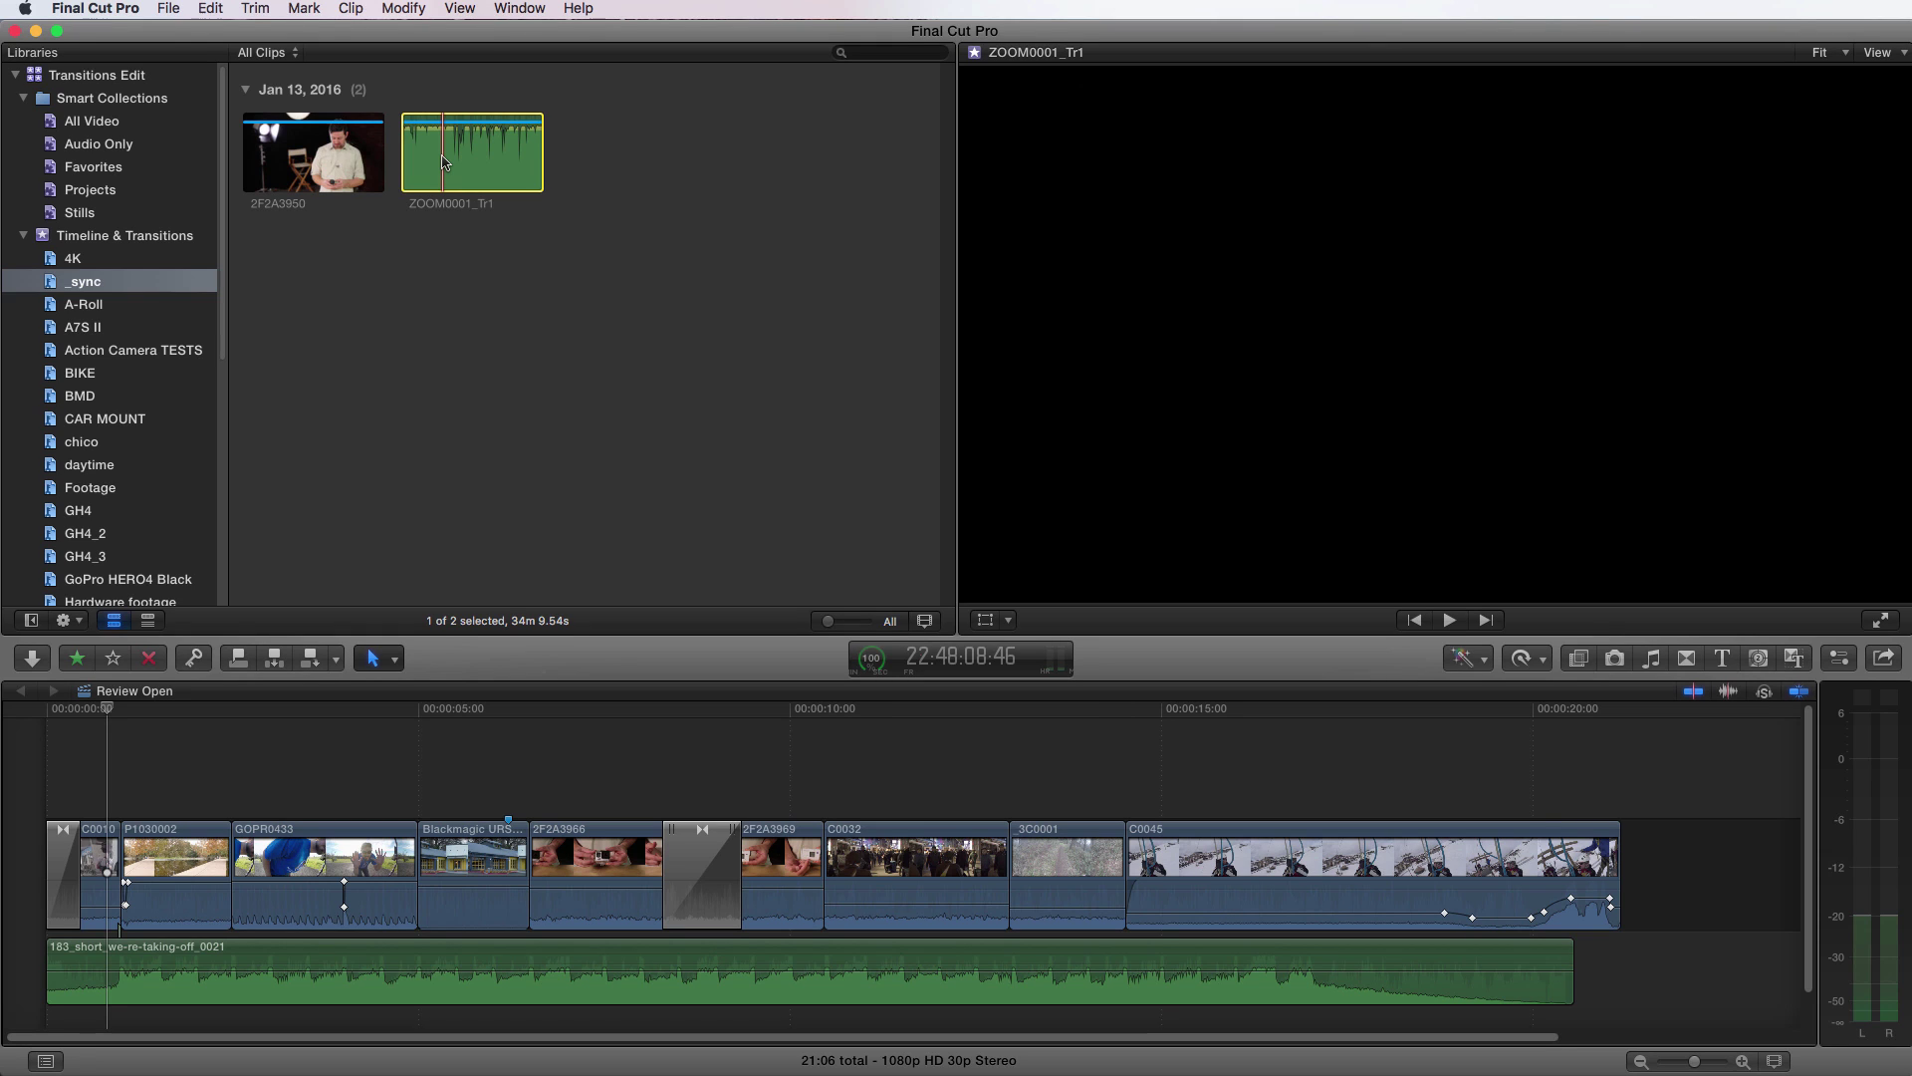
pyautogui.press('space')
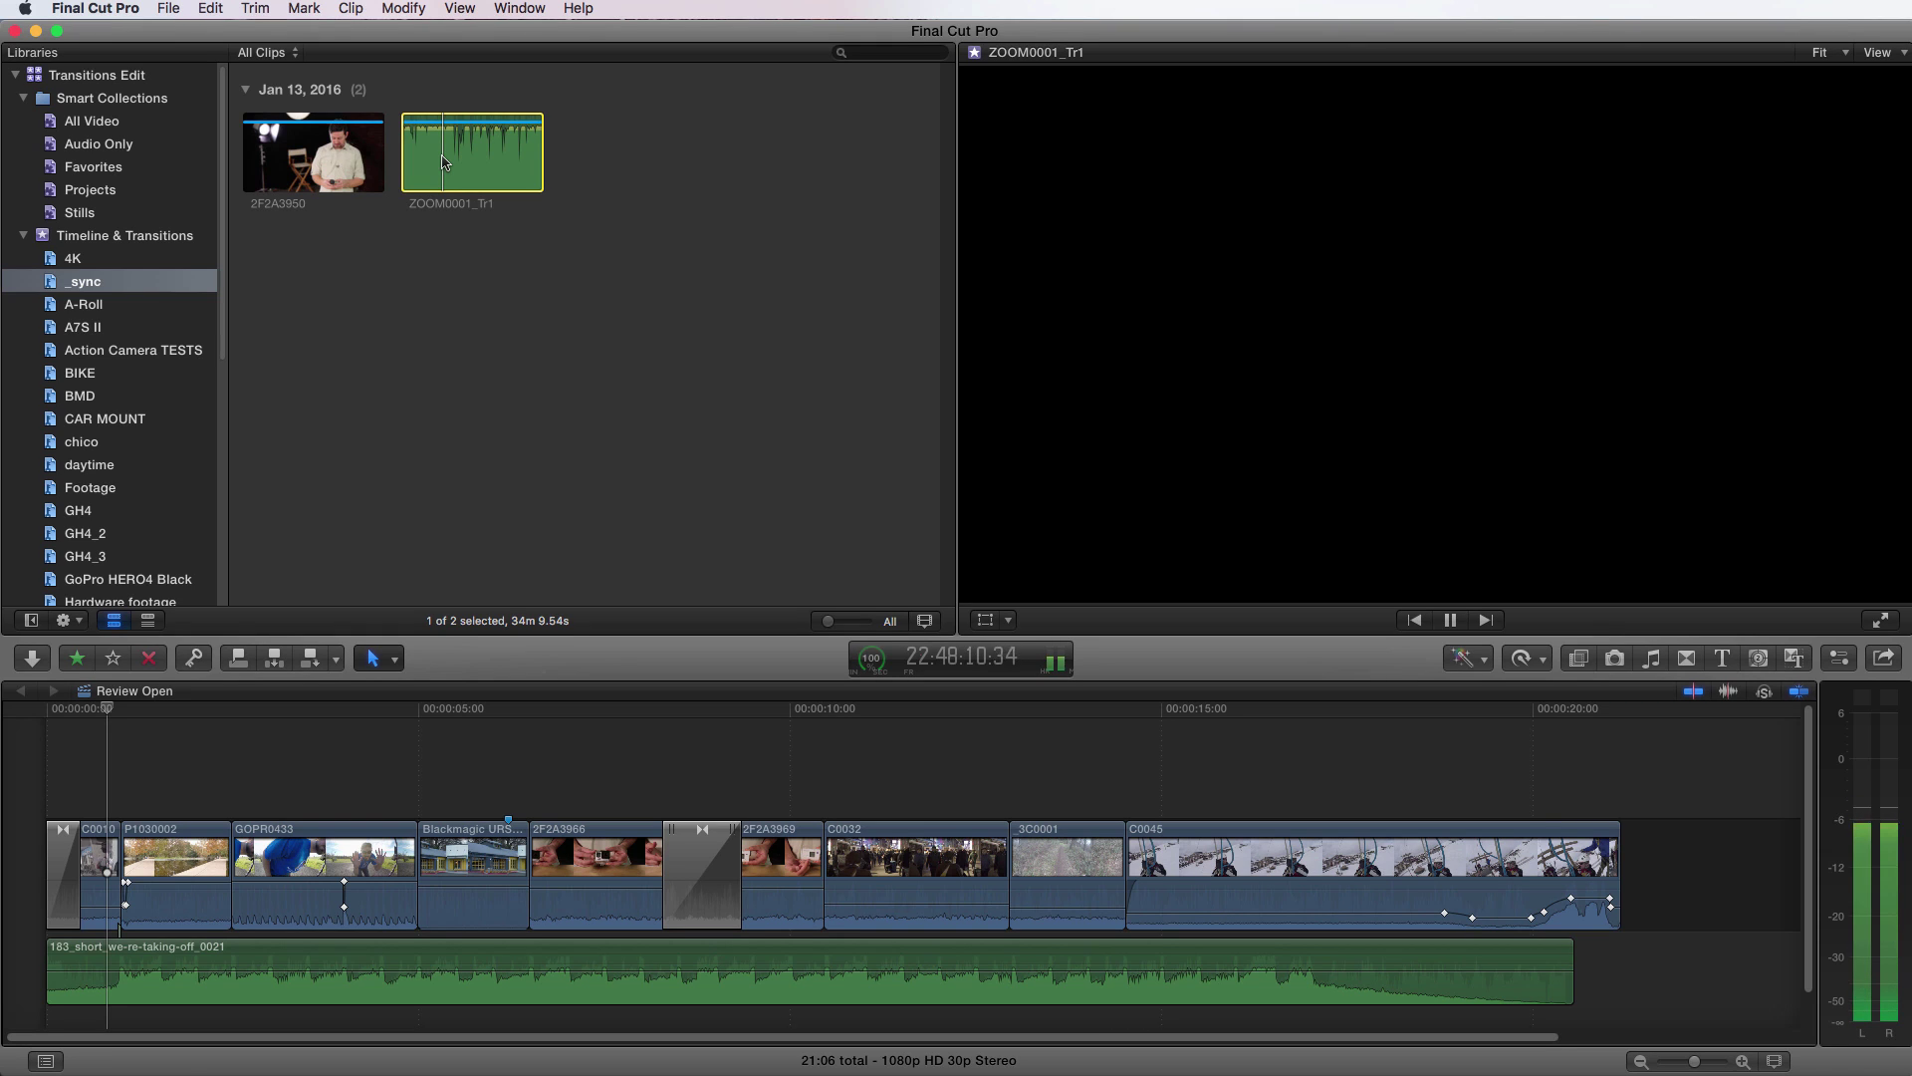
pyautogui.press('space')
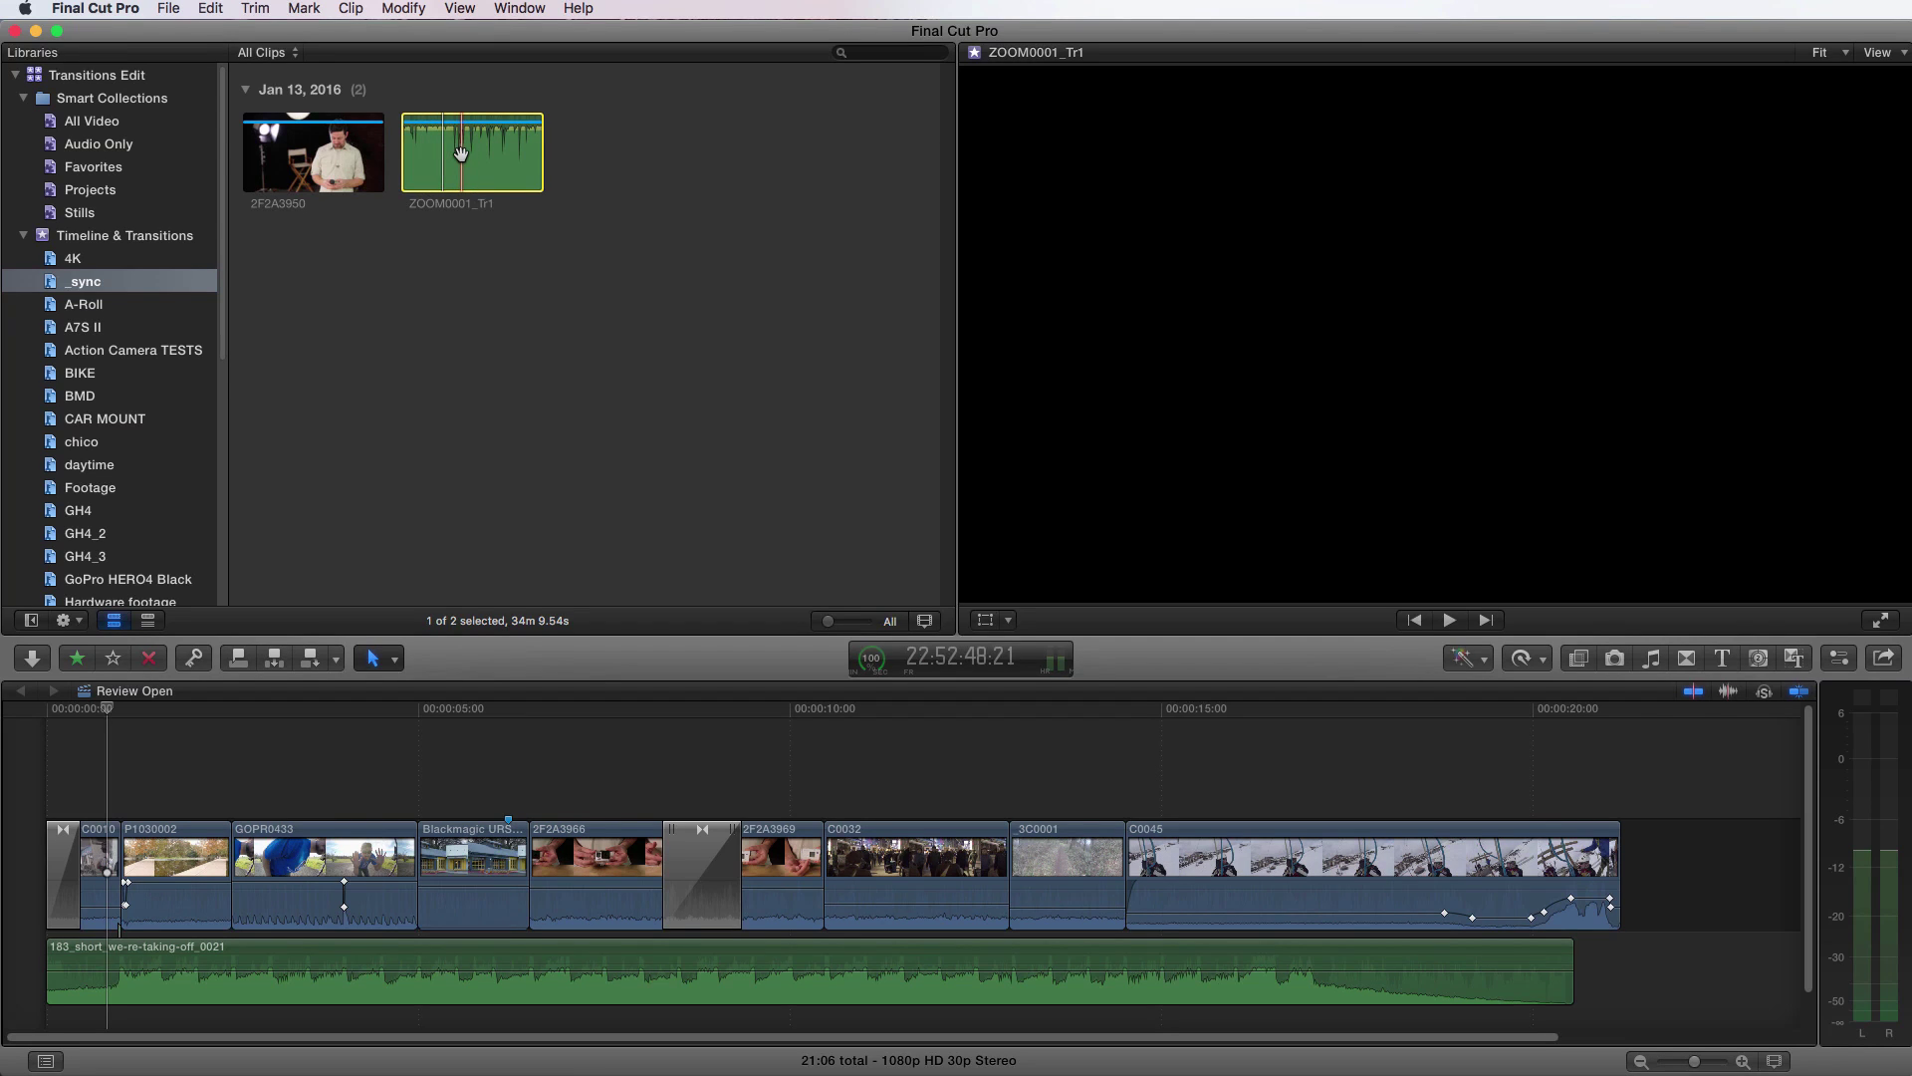
# Step: Synchronize 2F2A3950 and ZOOM0001_Tr1 as 'Stand up Sync' in Timeline & Transitions using automatic audio sync
pyautogui.keyDown('super'); pyautogui.click(328, 159); pyautogui.keyUp('super')
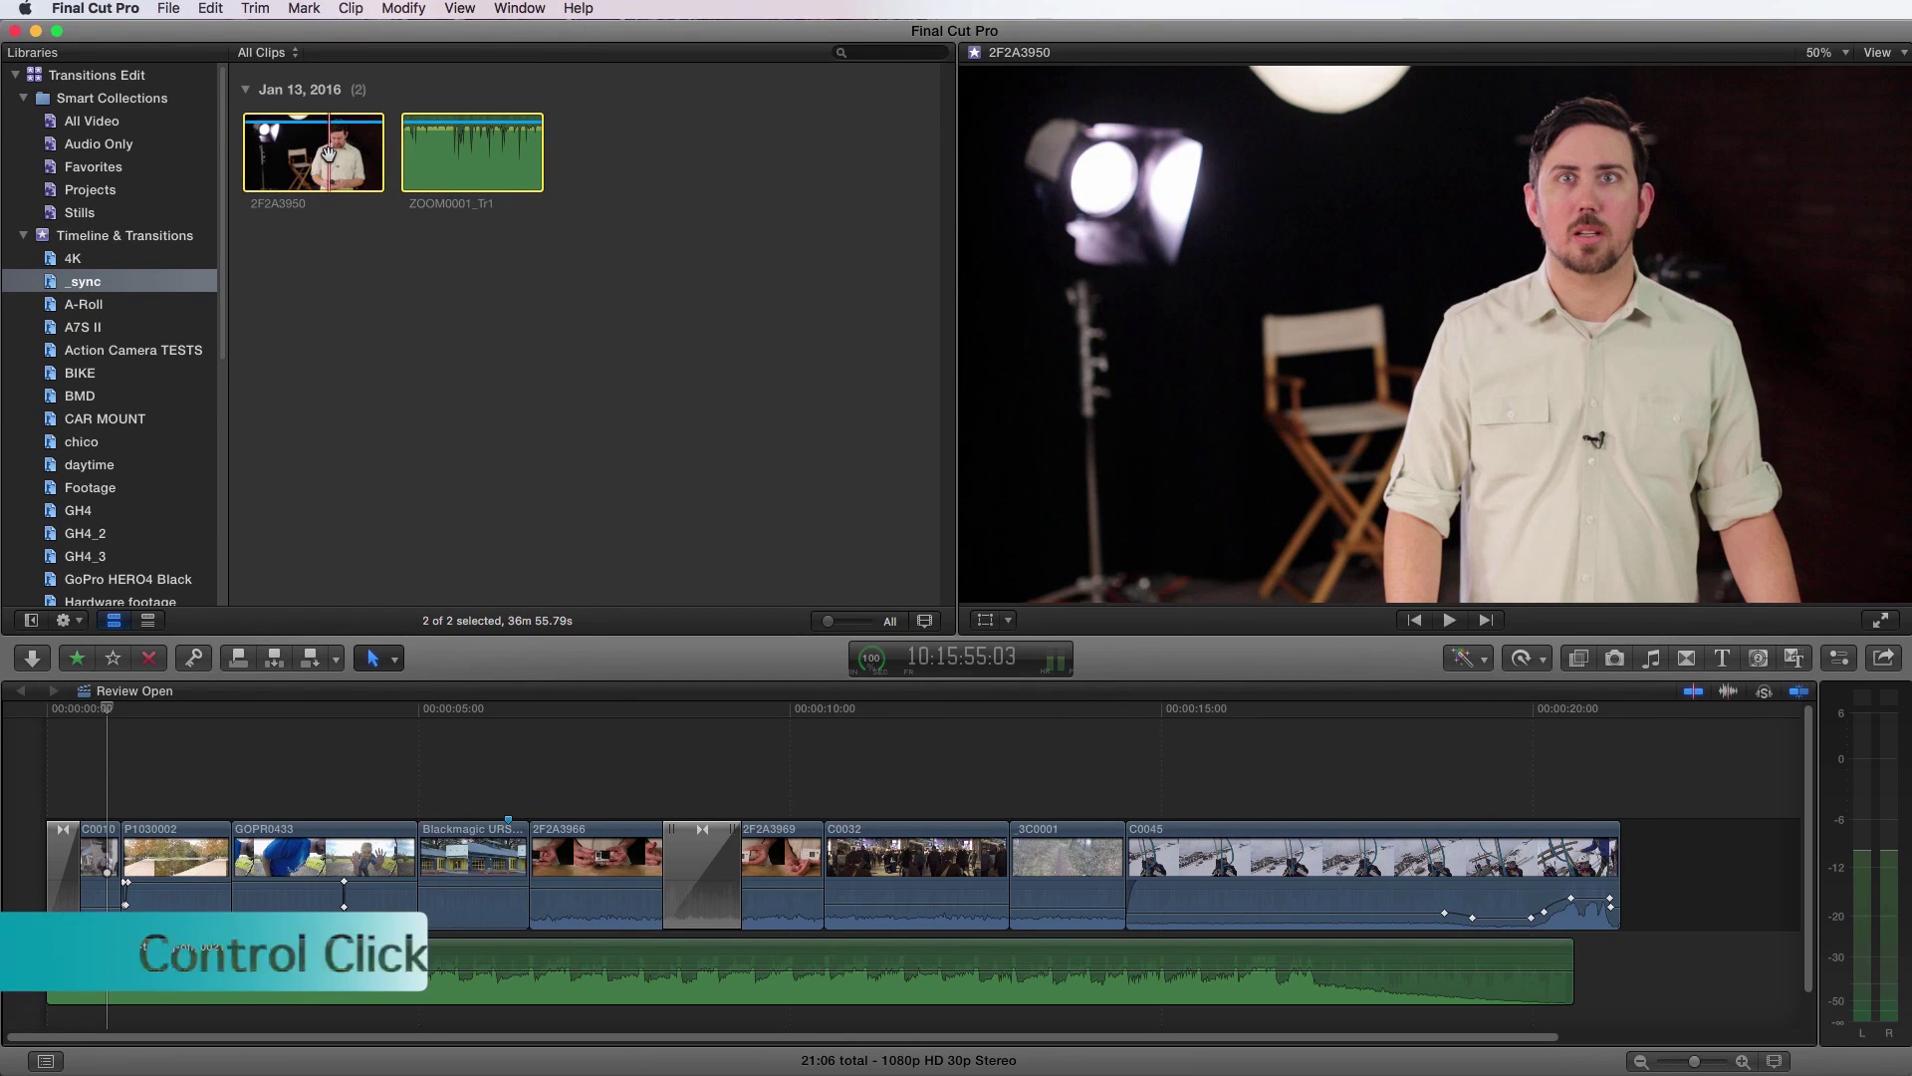
pyautogui.keyDown('ctrl'); pyautogui.click(331, 155); pyautogui.keyUp('ctrl')
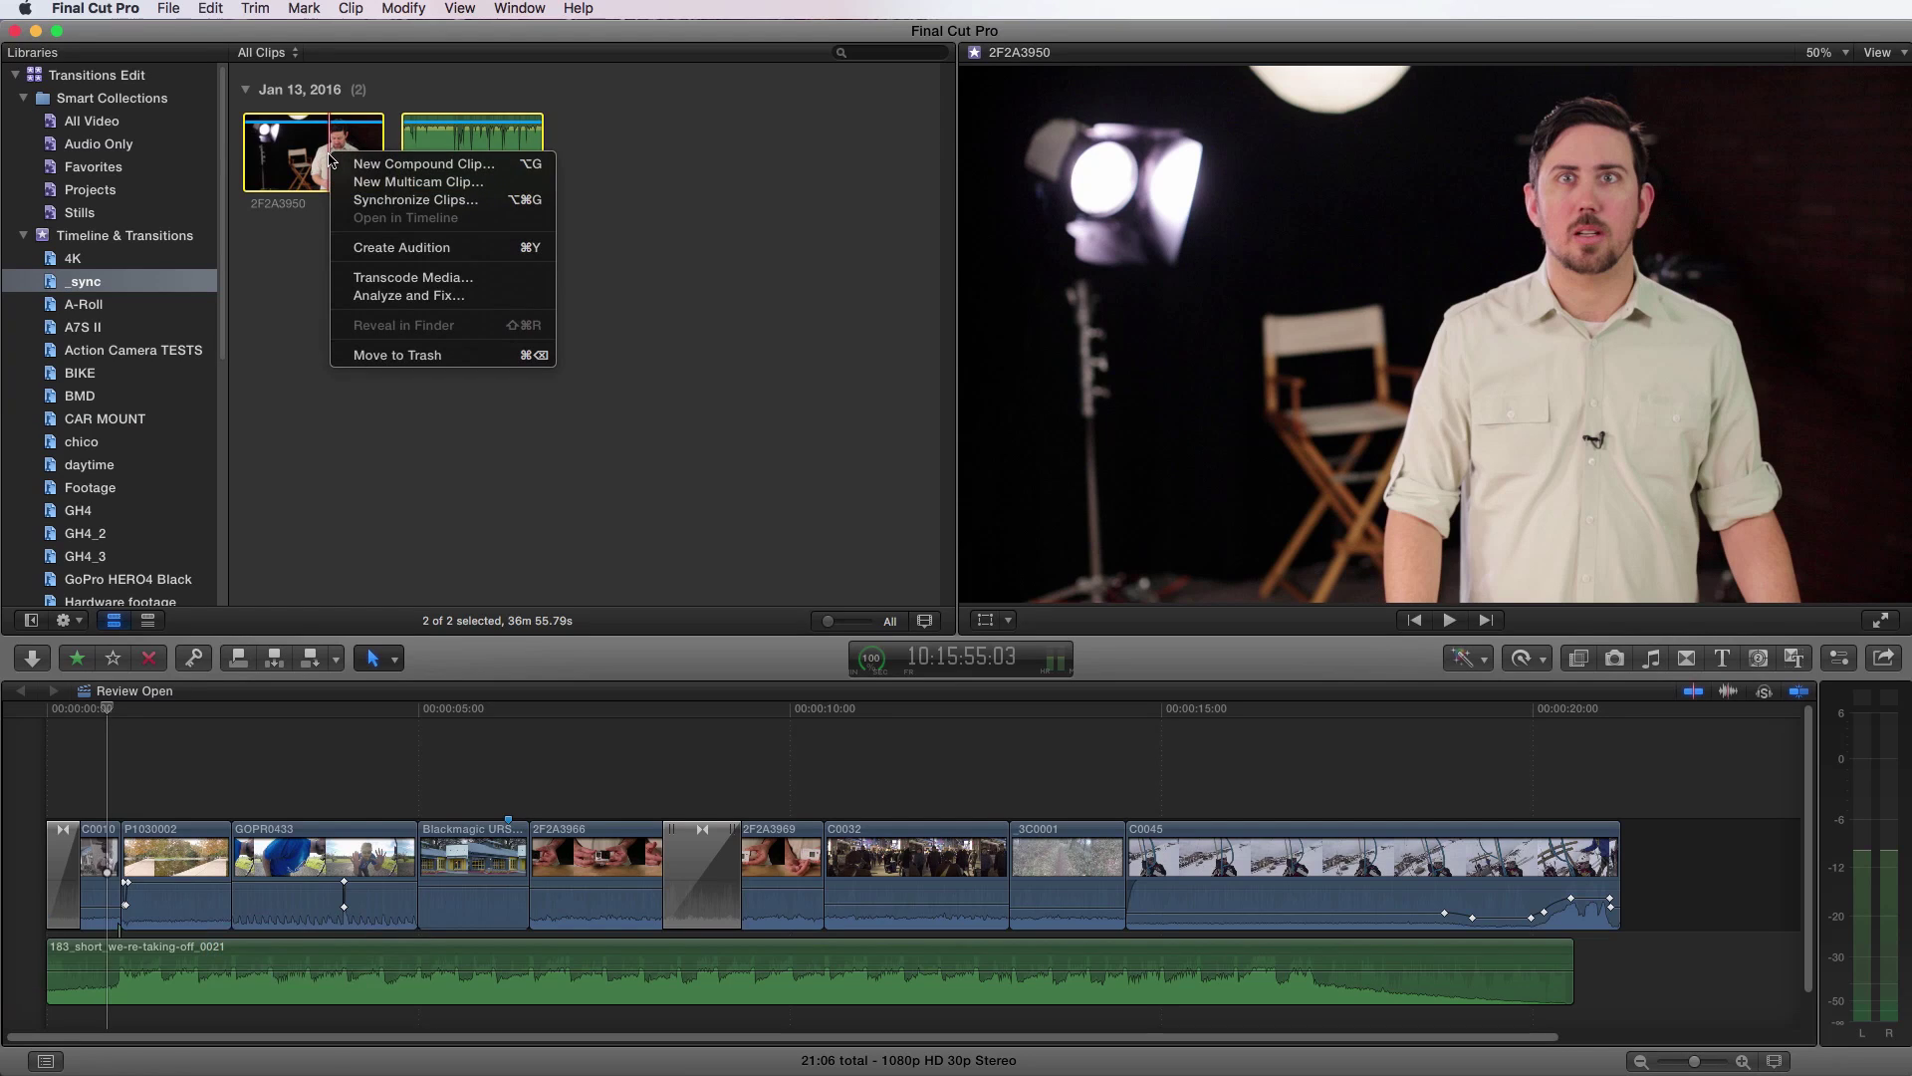
pyautogui.click(408, 199)
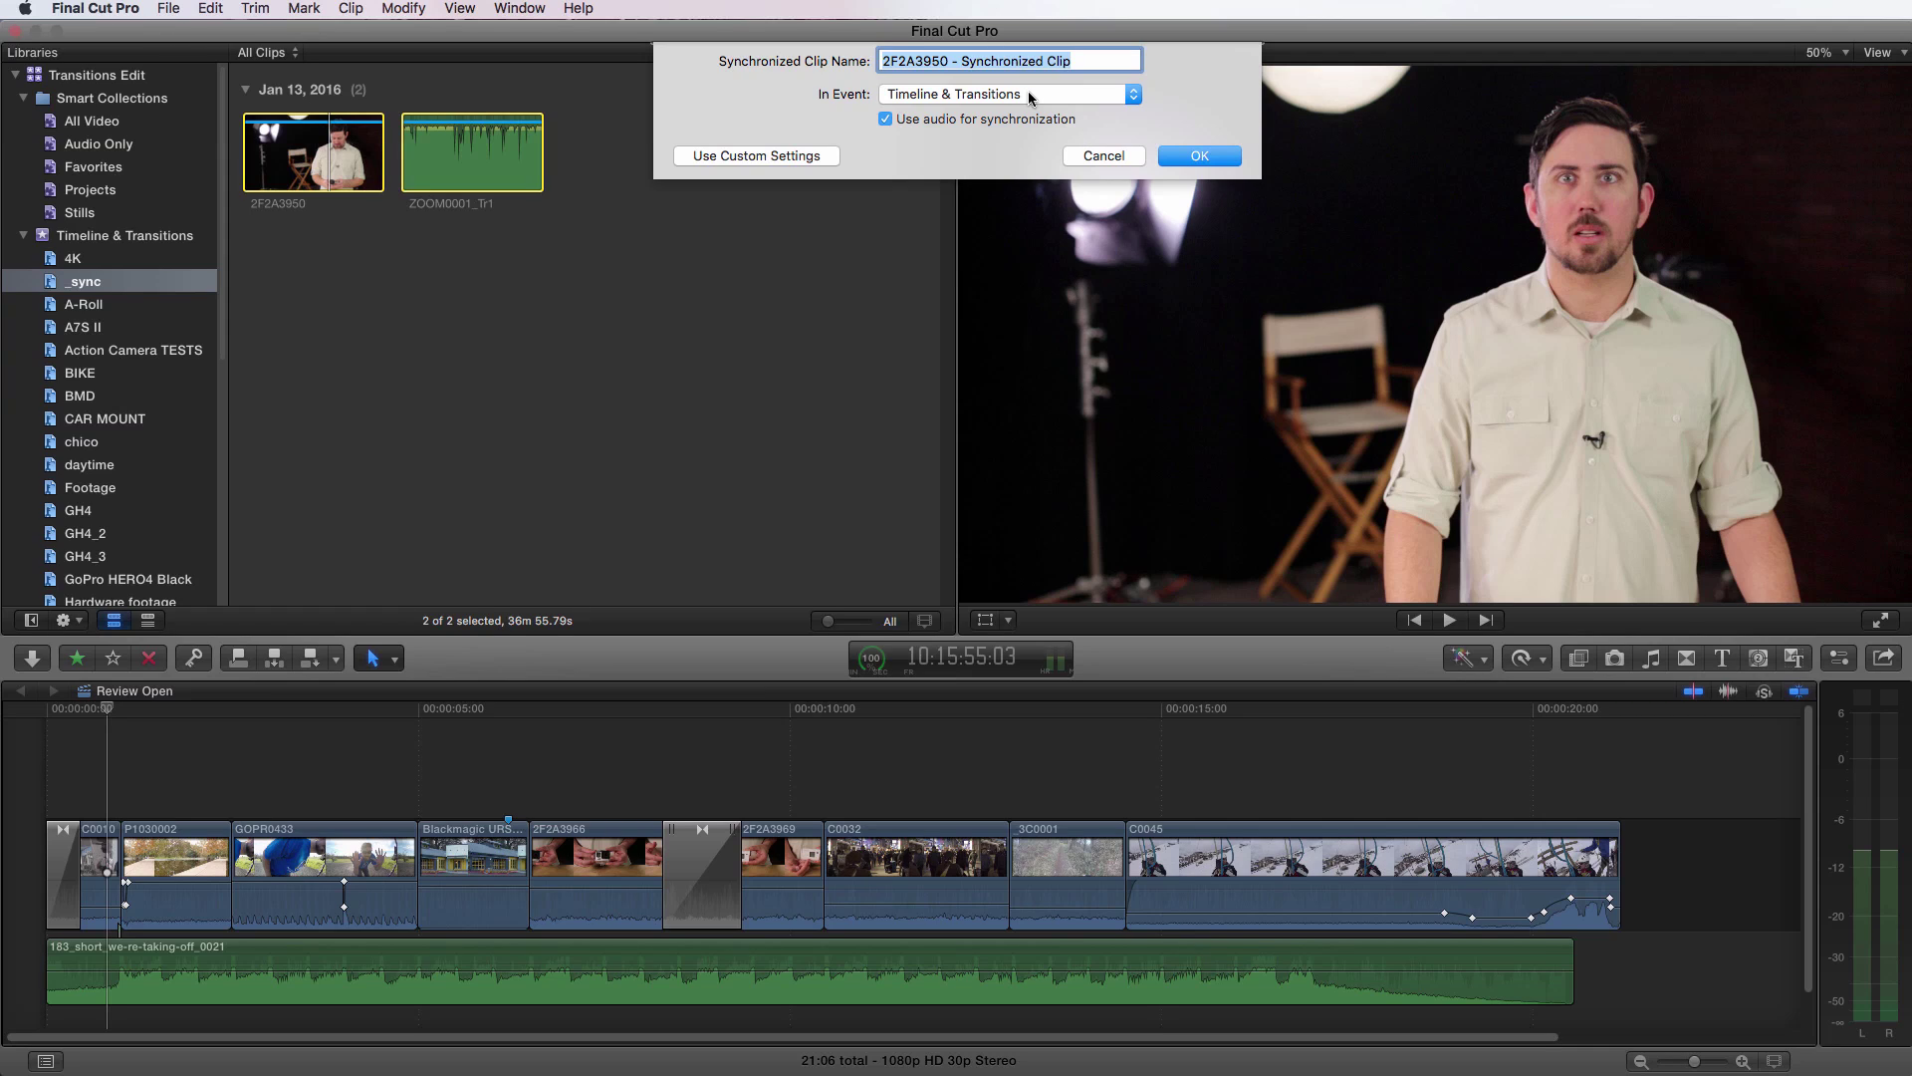
pyautogui.write('Sta')
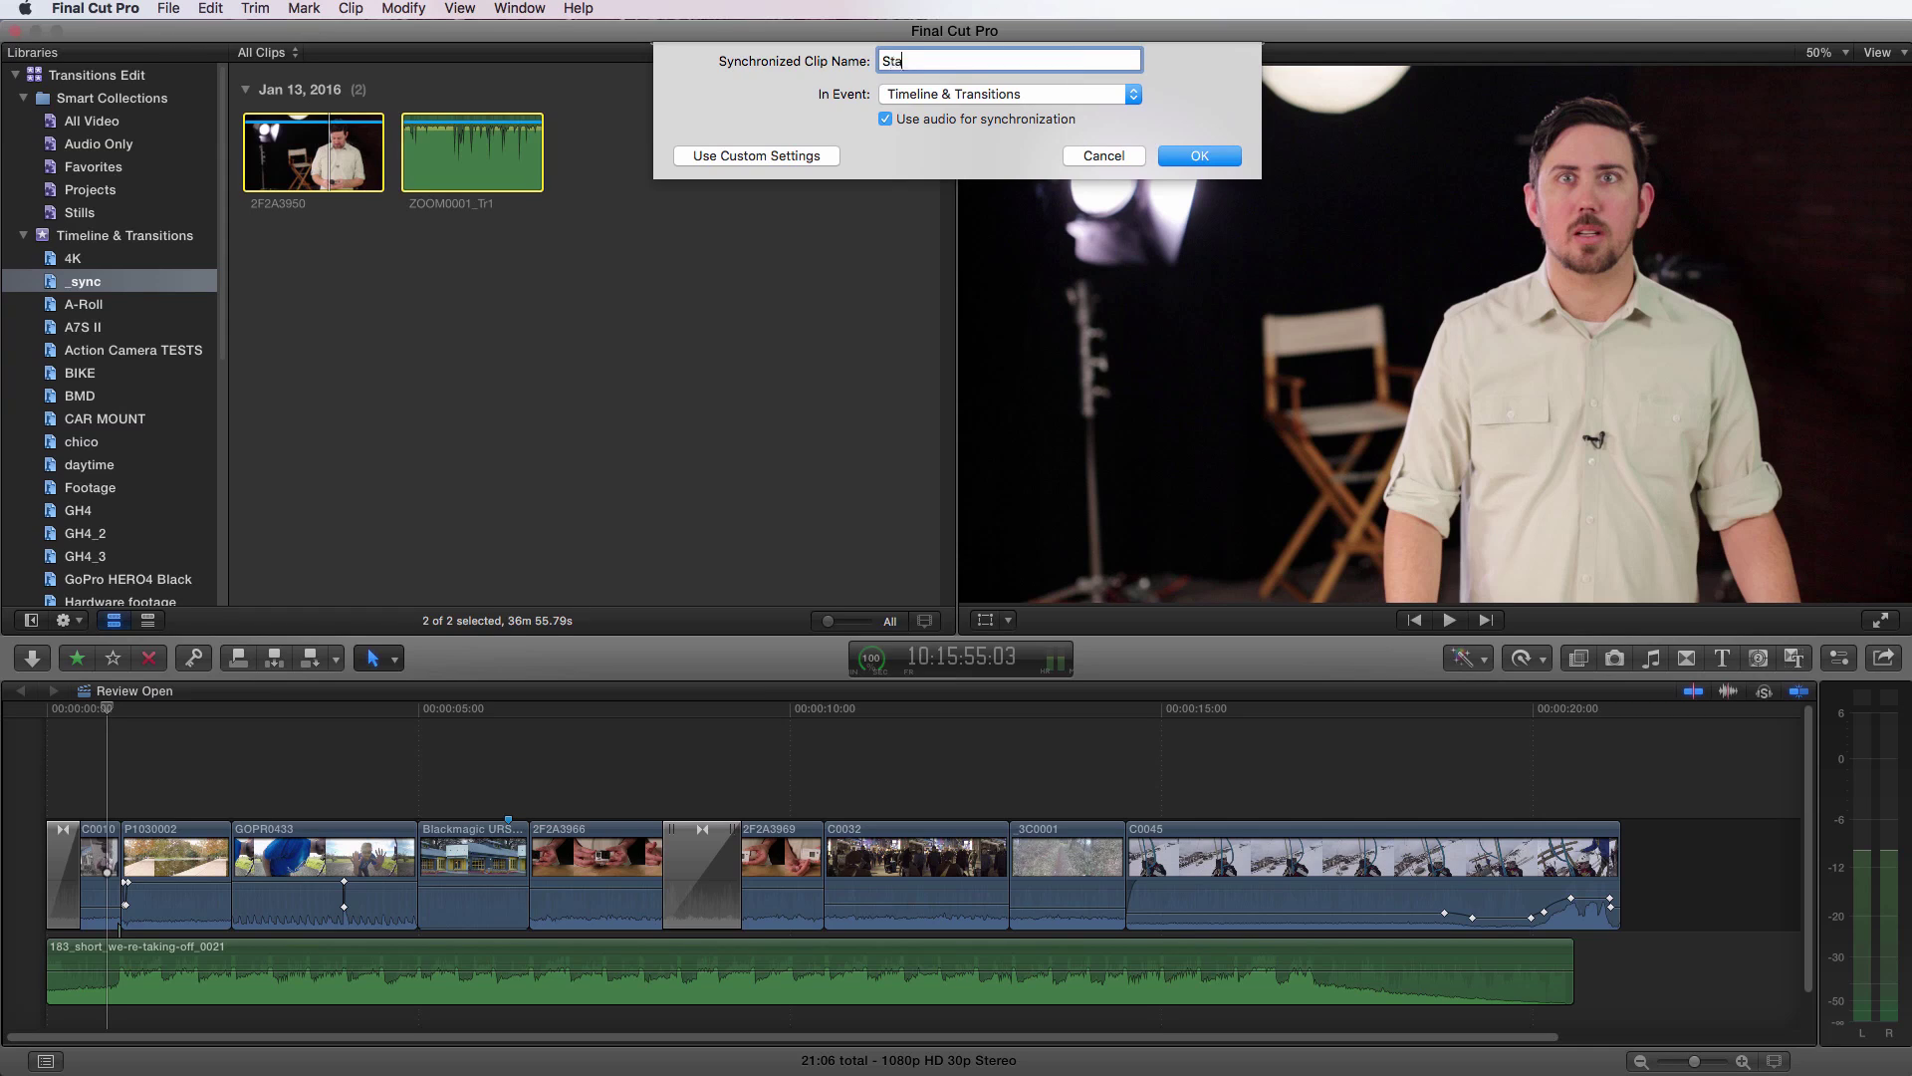
pyautogui.write('nd up Sync')
pyautogui.click(780, 155)
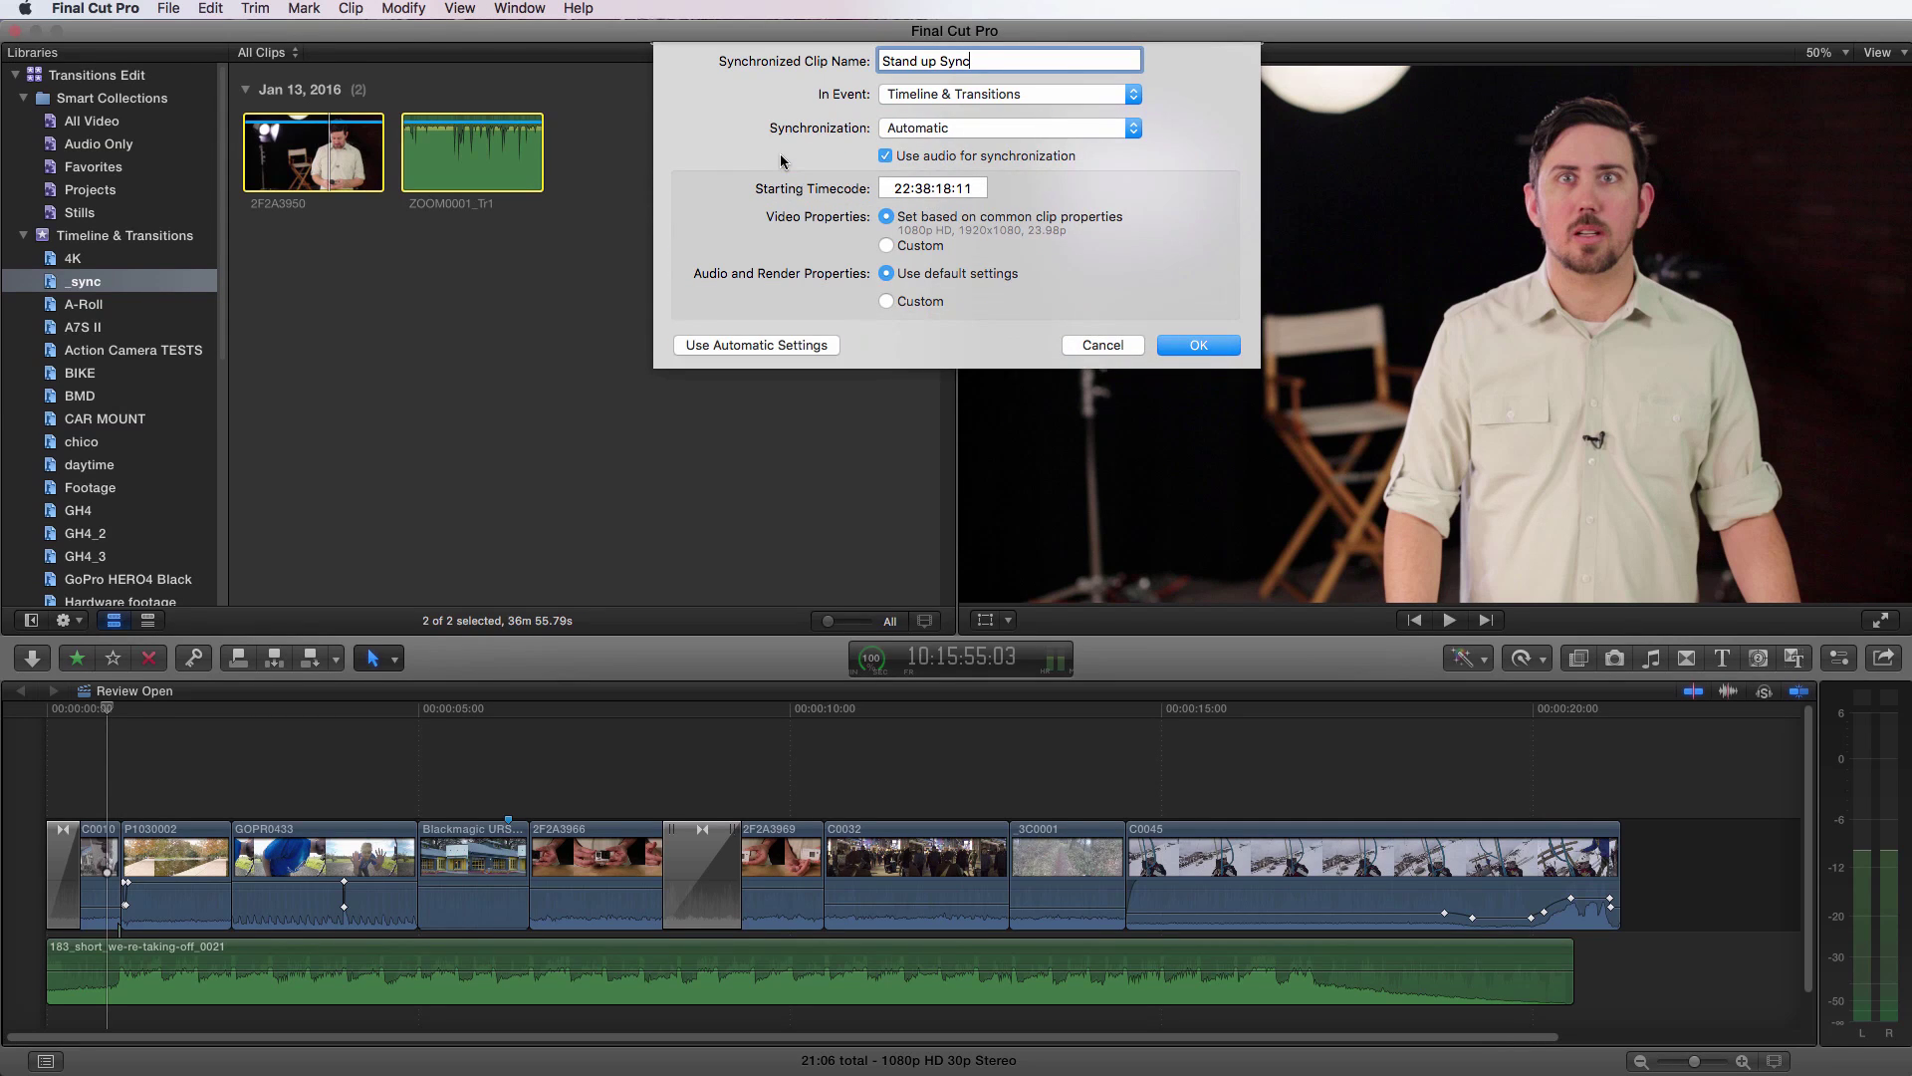
pyautogui.click(1031, 95)
pyautogui.click(1032, 94)
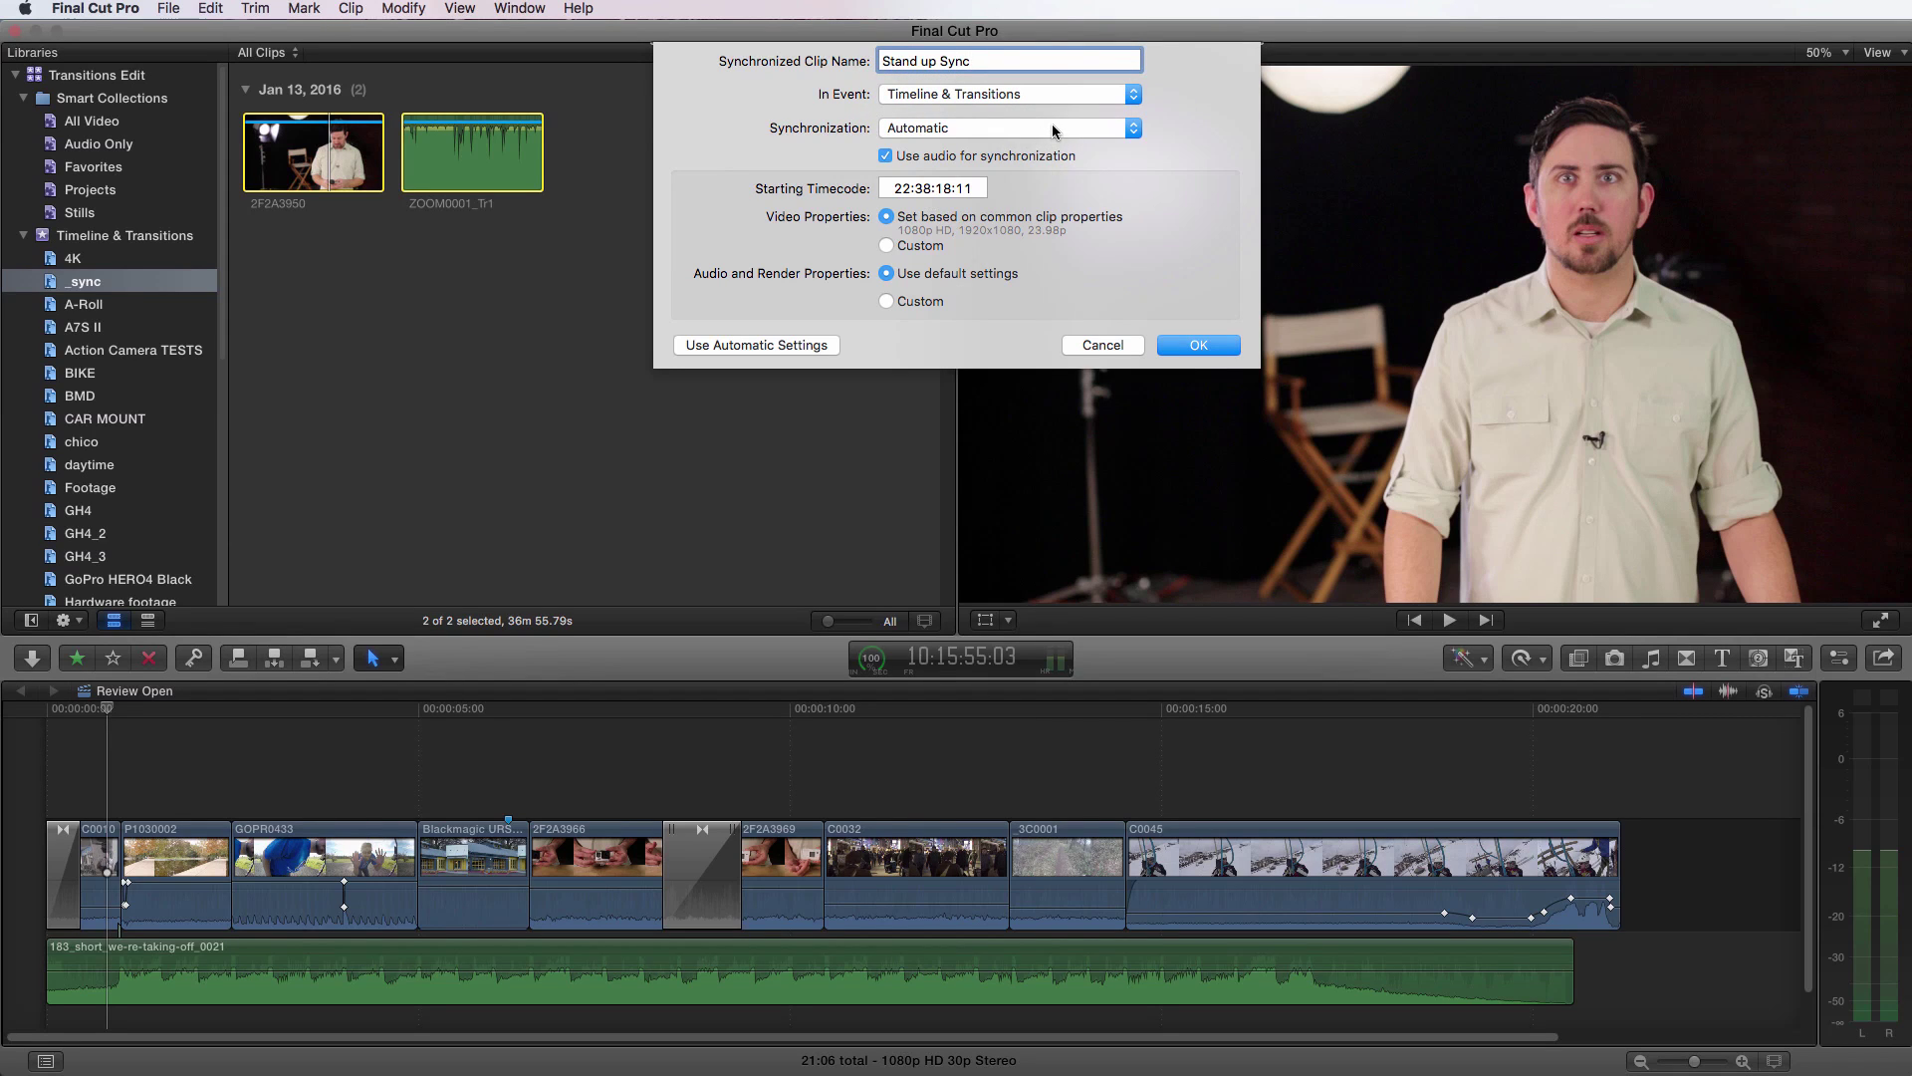
pyautogui.click(1054, 131)
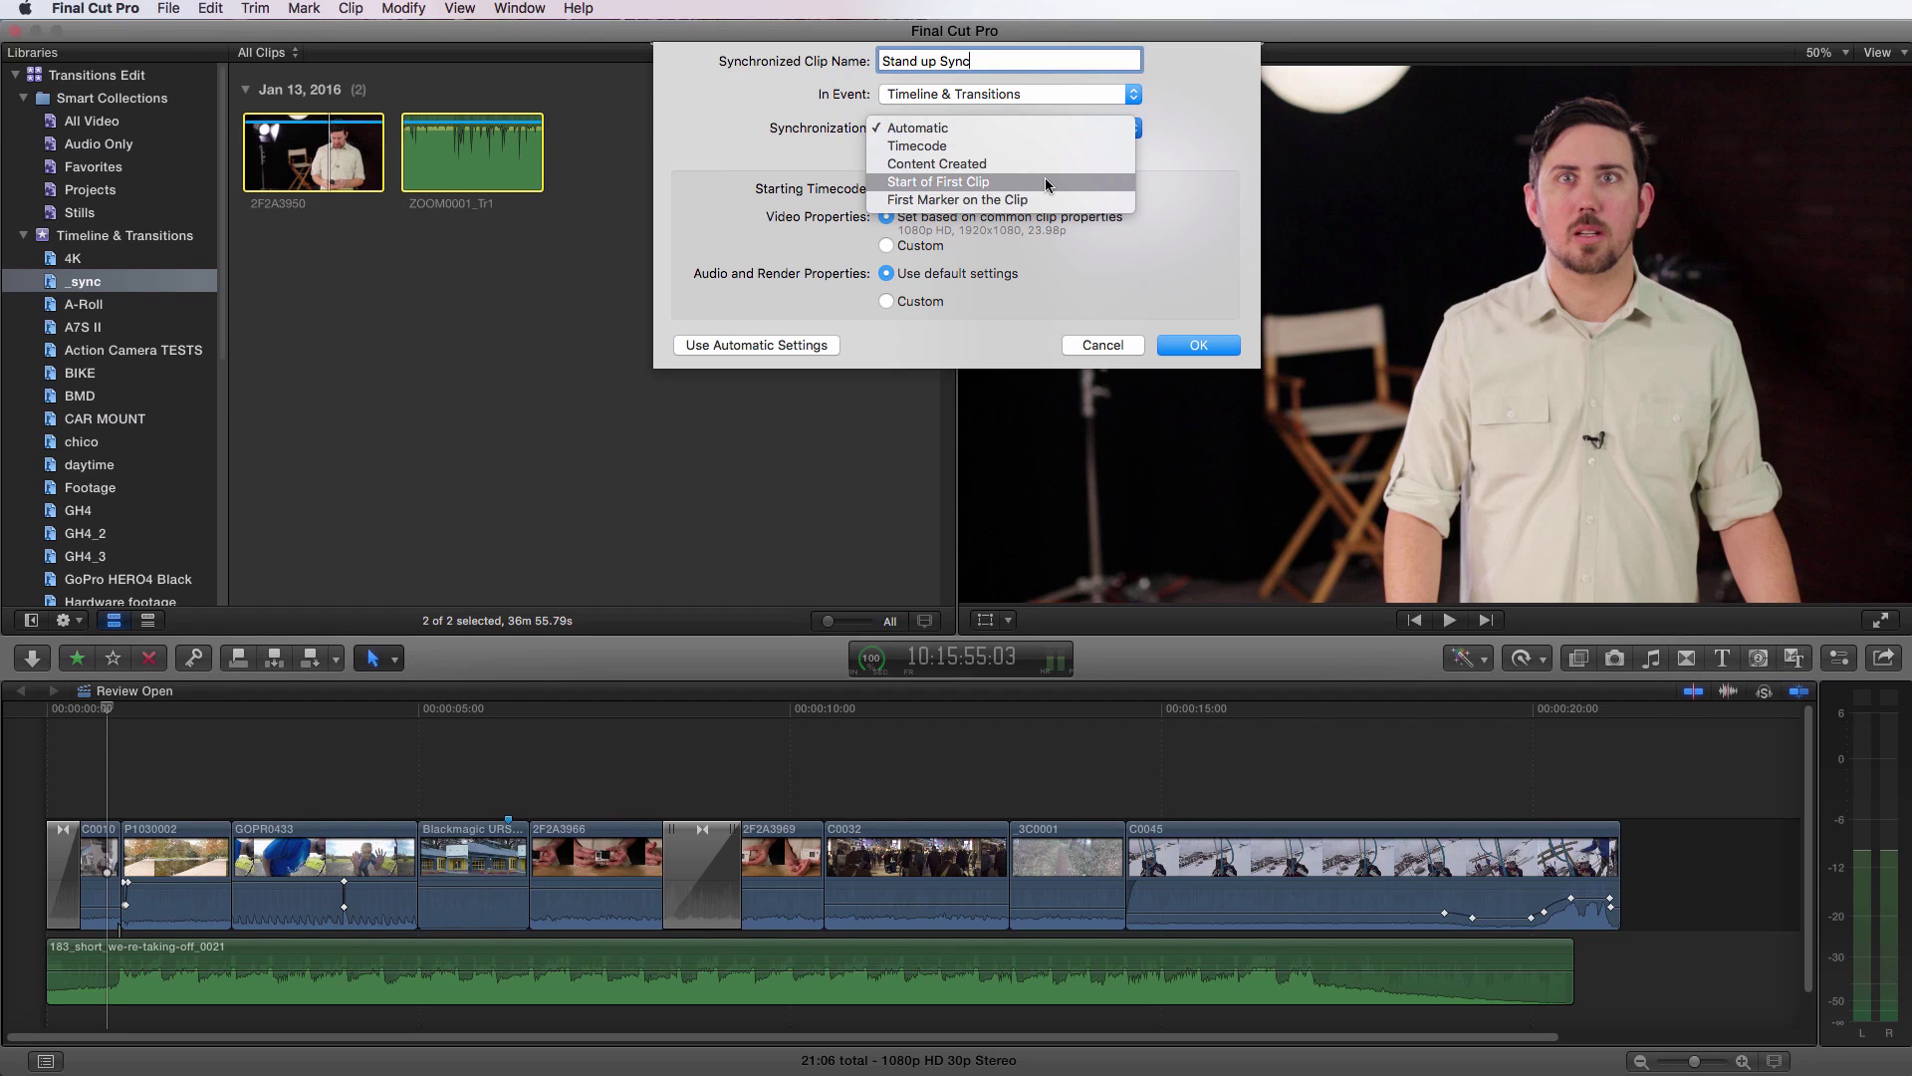
pyautogui.click(1009, 128)
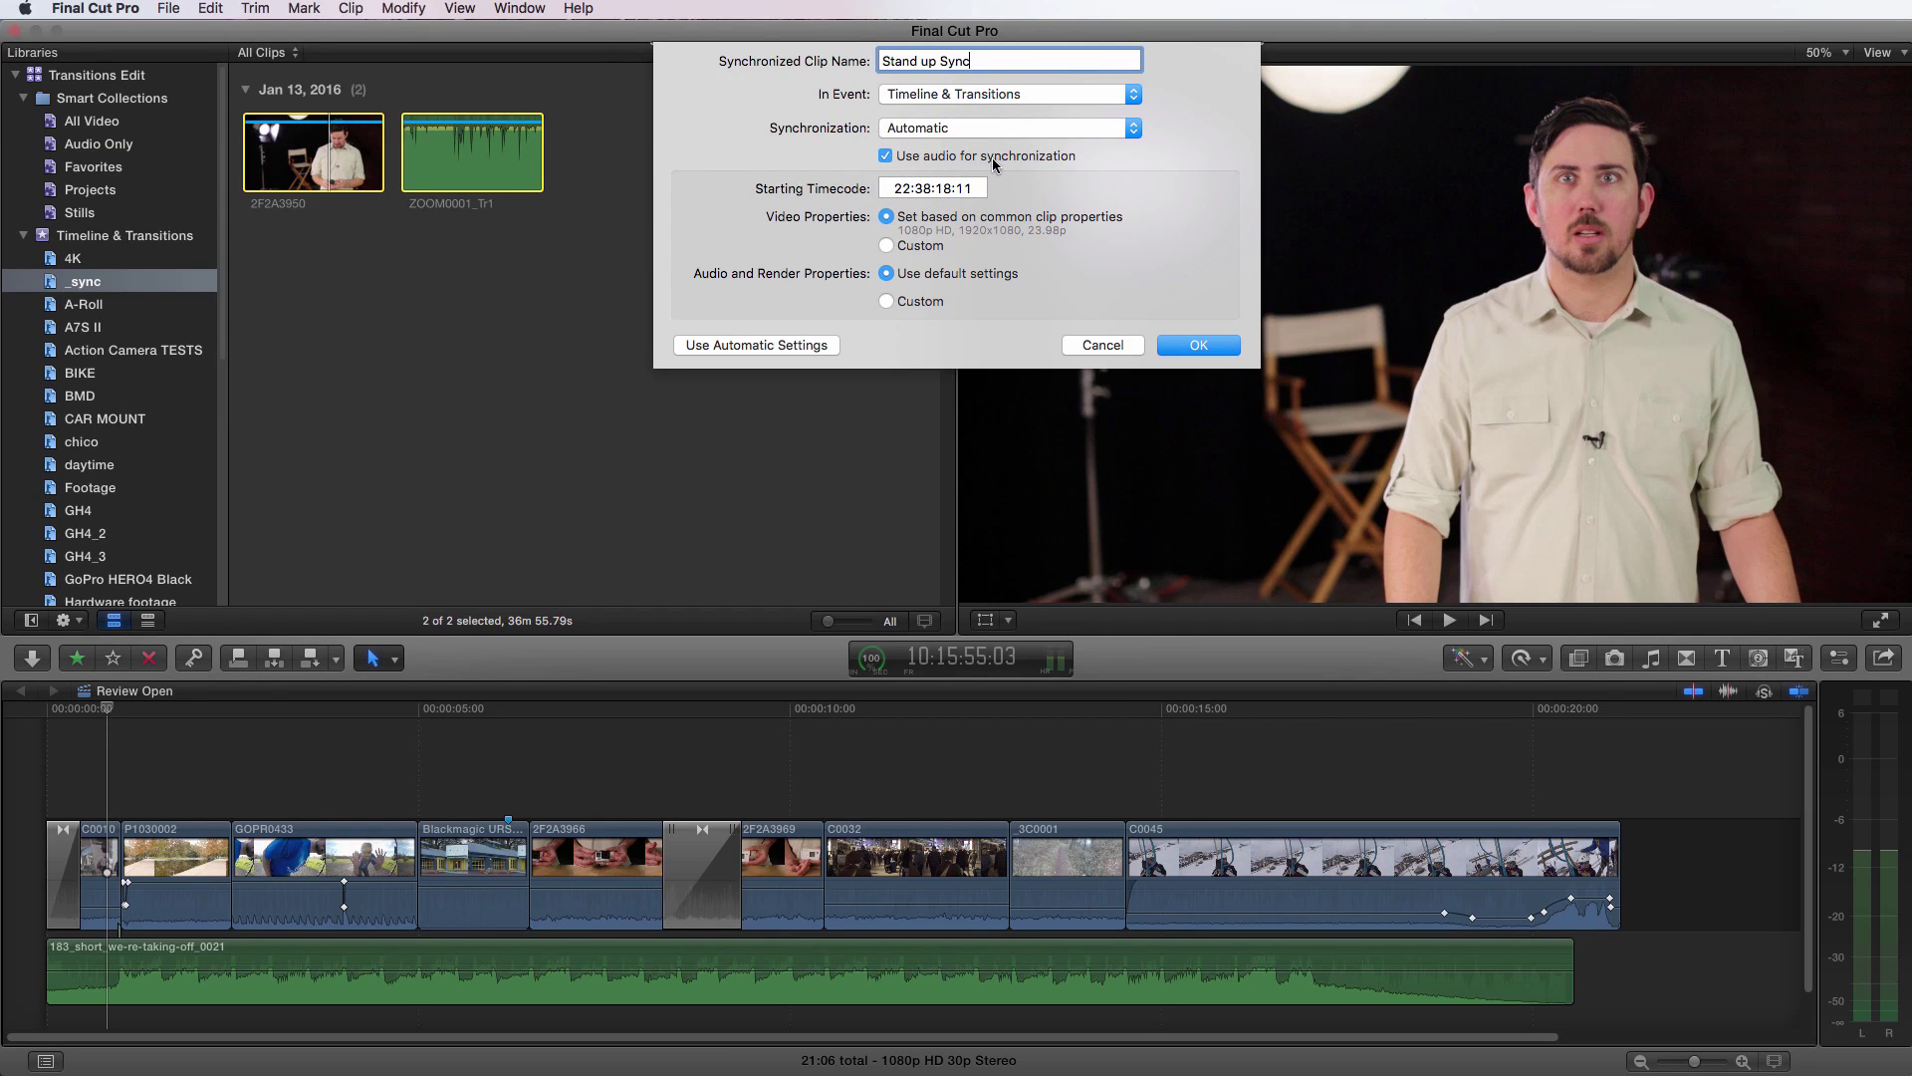
pyautogui.click(1199, 344)
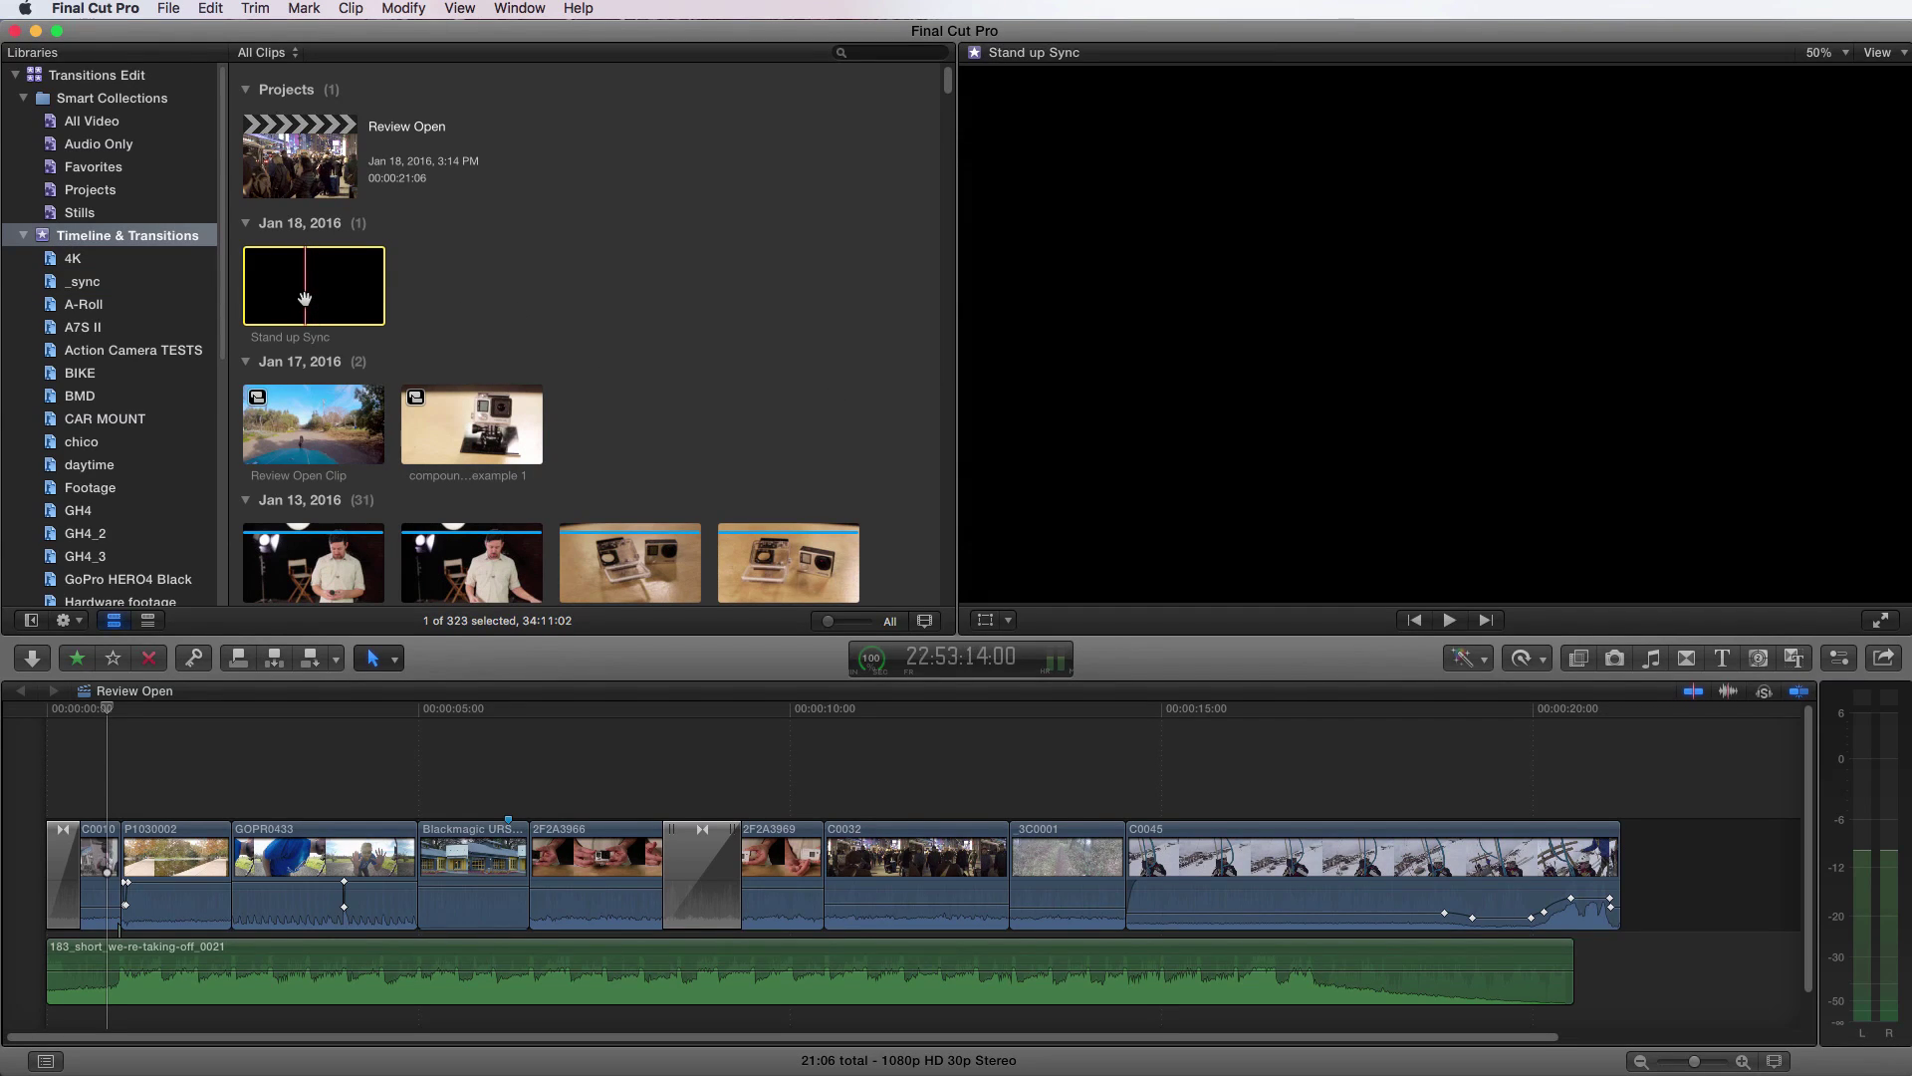
# Step: Append Stand up Sync after C0045, fit the timeline, play it, and show the Audio inspector
pyautogui.moveTo(305, 299); pyautogui.dragTo(1693, 857)
pyautogui.click(1688, 707)
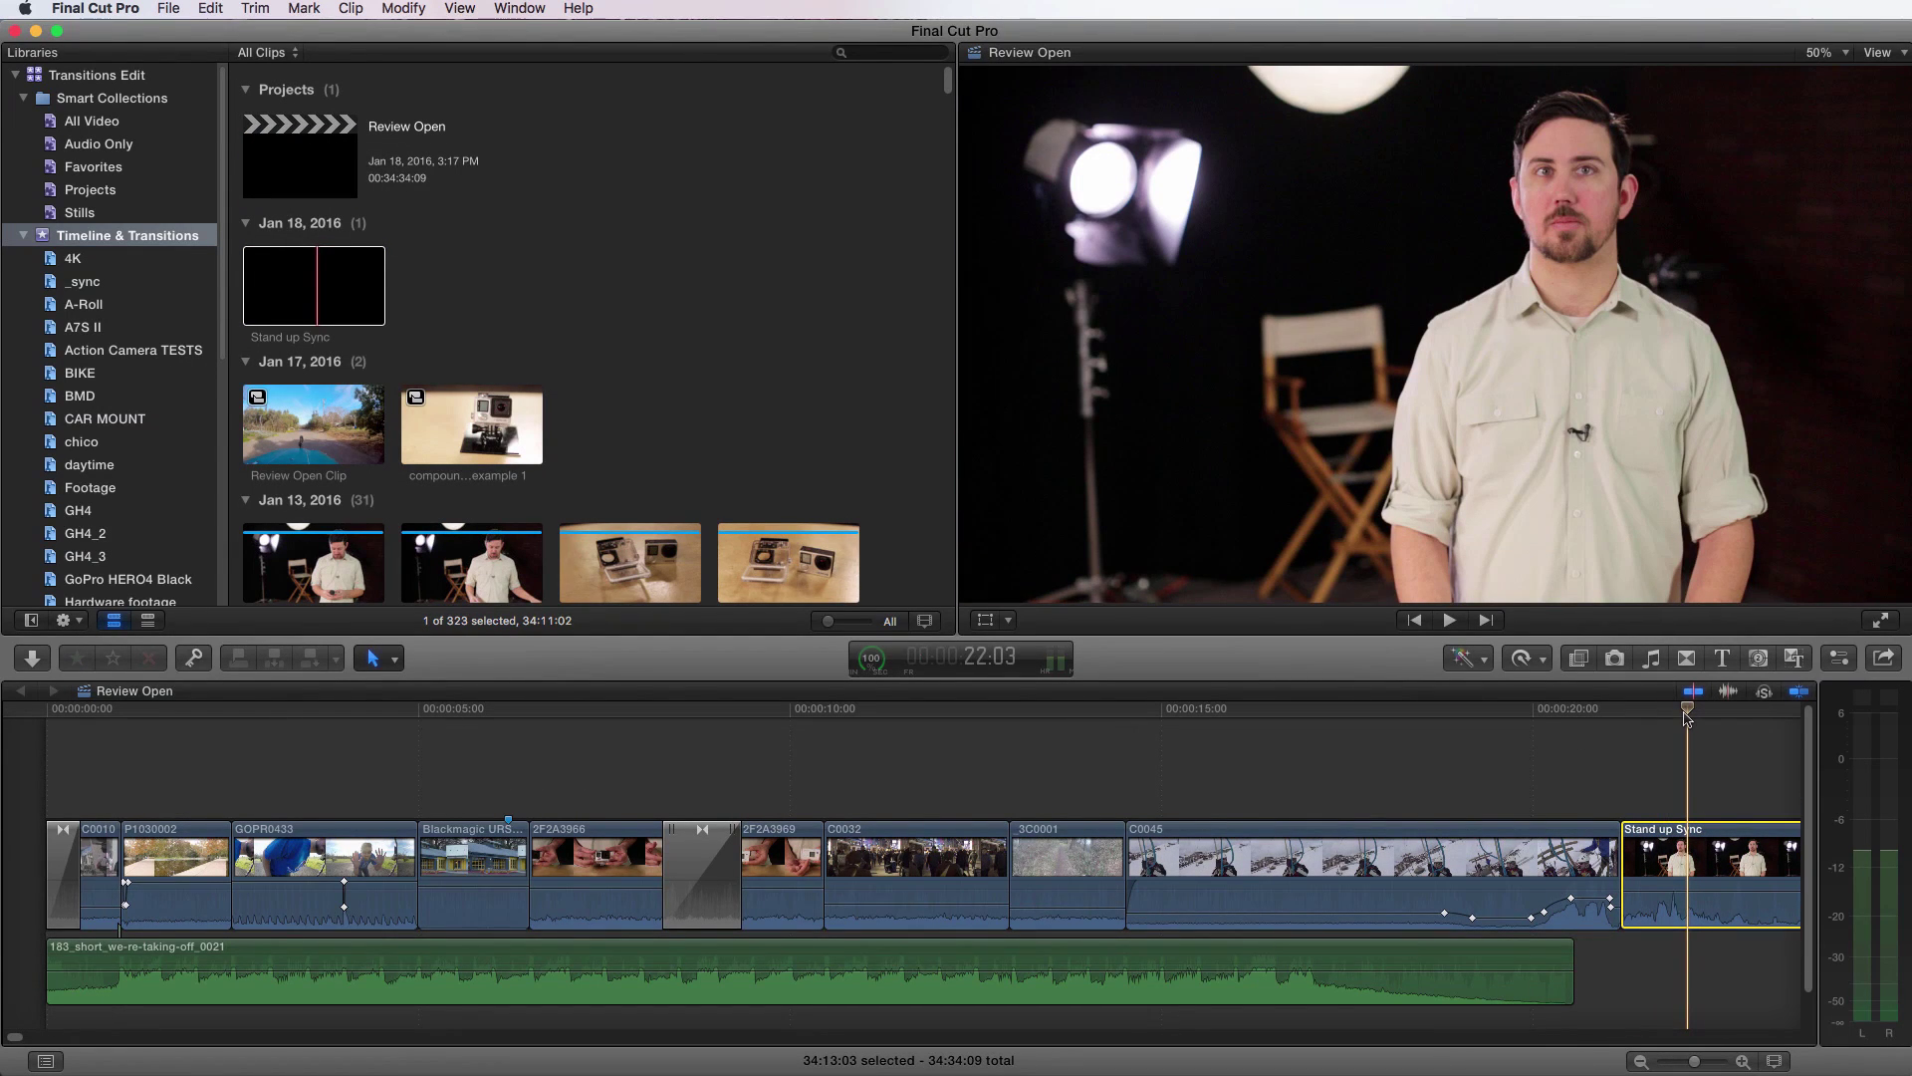
pyautogui.hotkey('shift', 'z')
pyautogui.press('space')
pyautogui.press('super+minus')
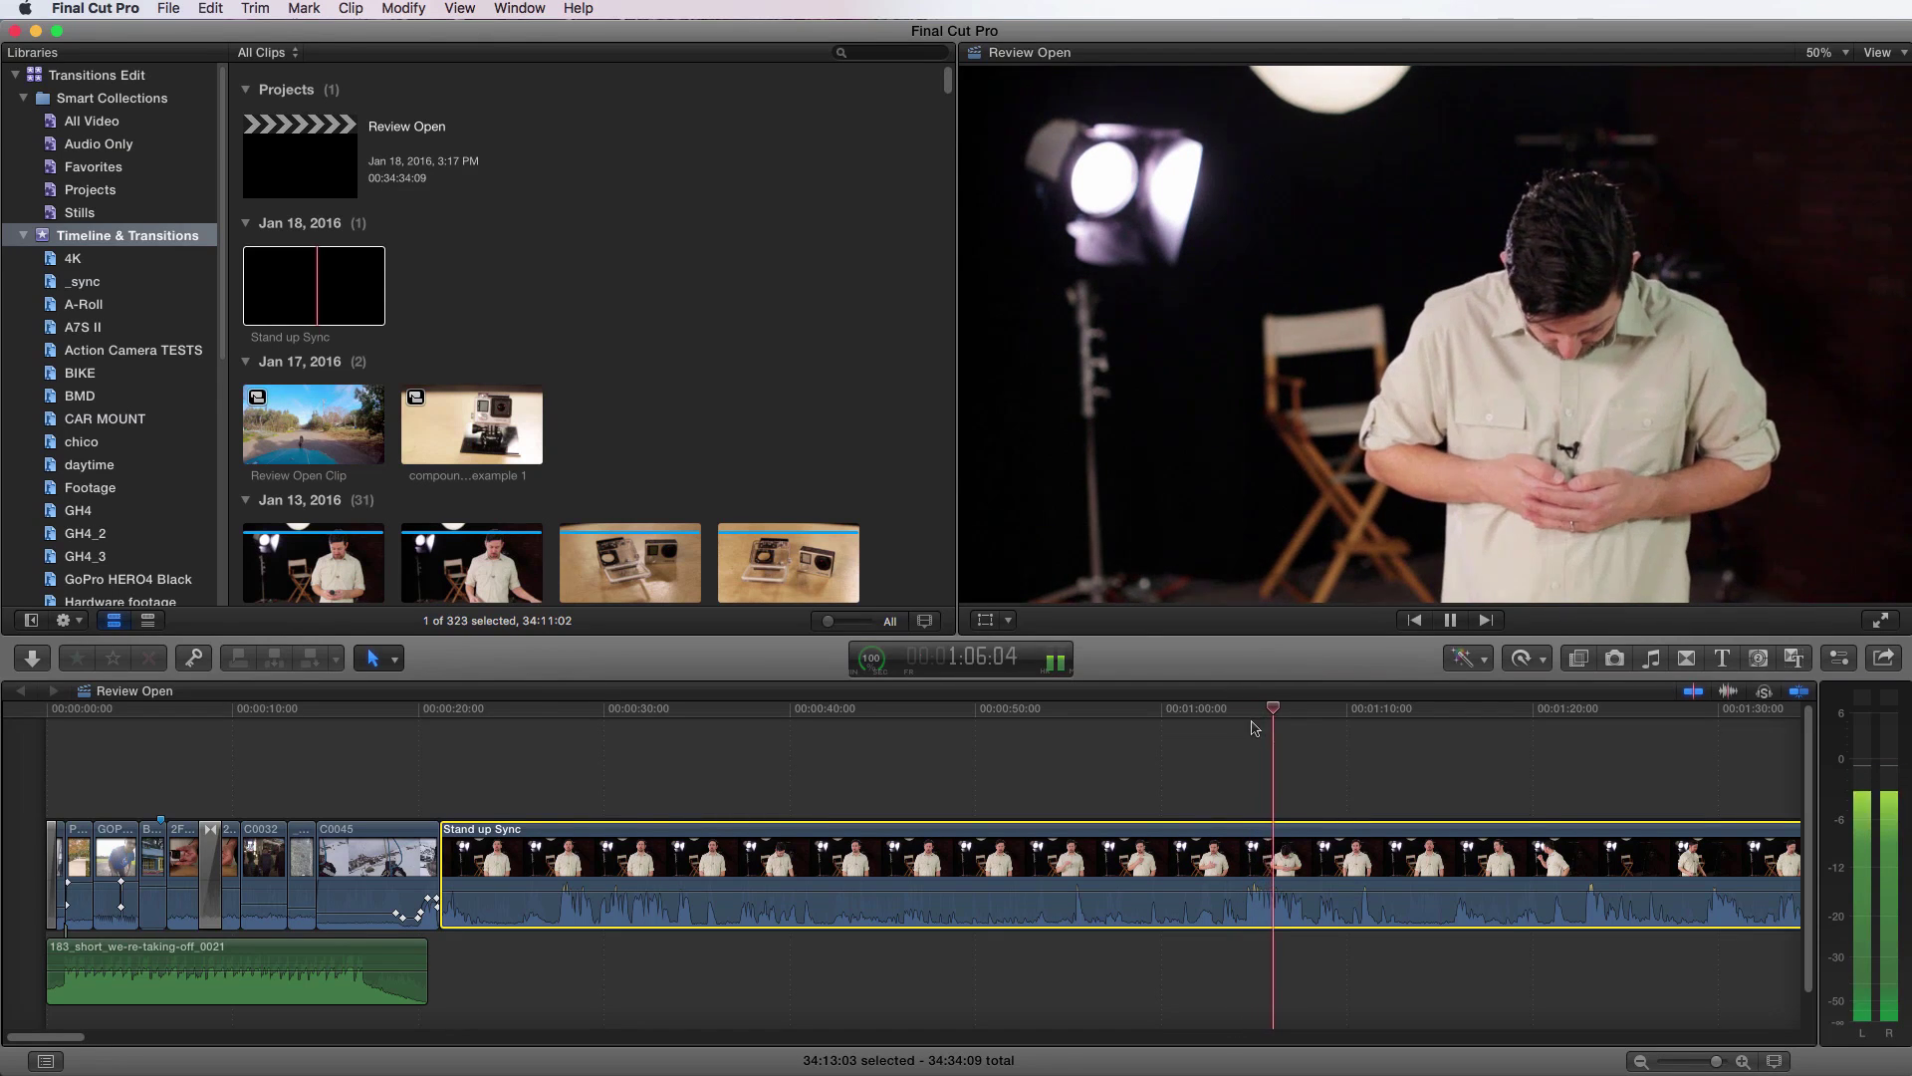
pyautogui.press('space')
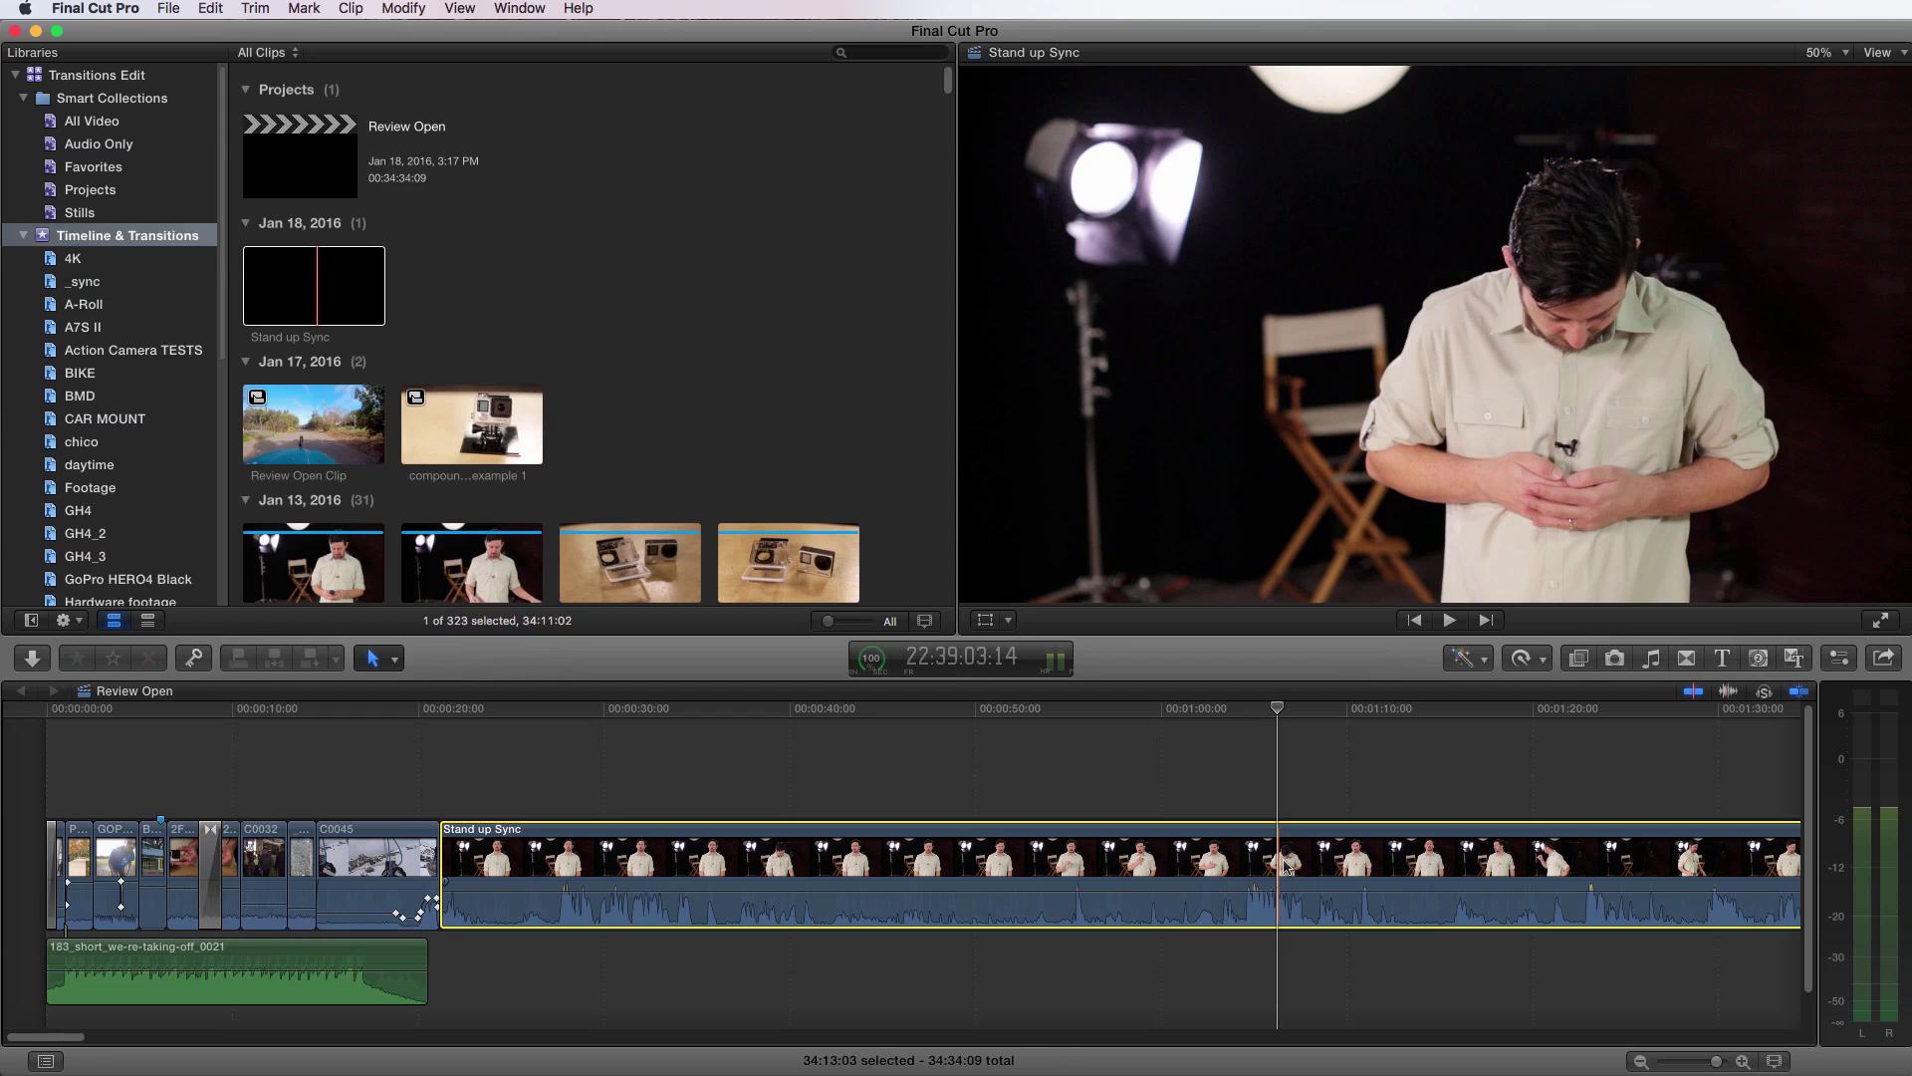
pyautogui.press('super+4')
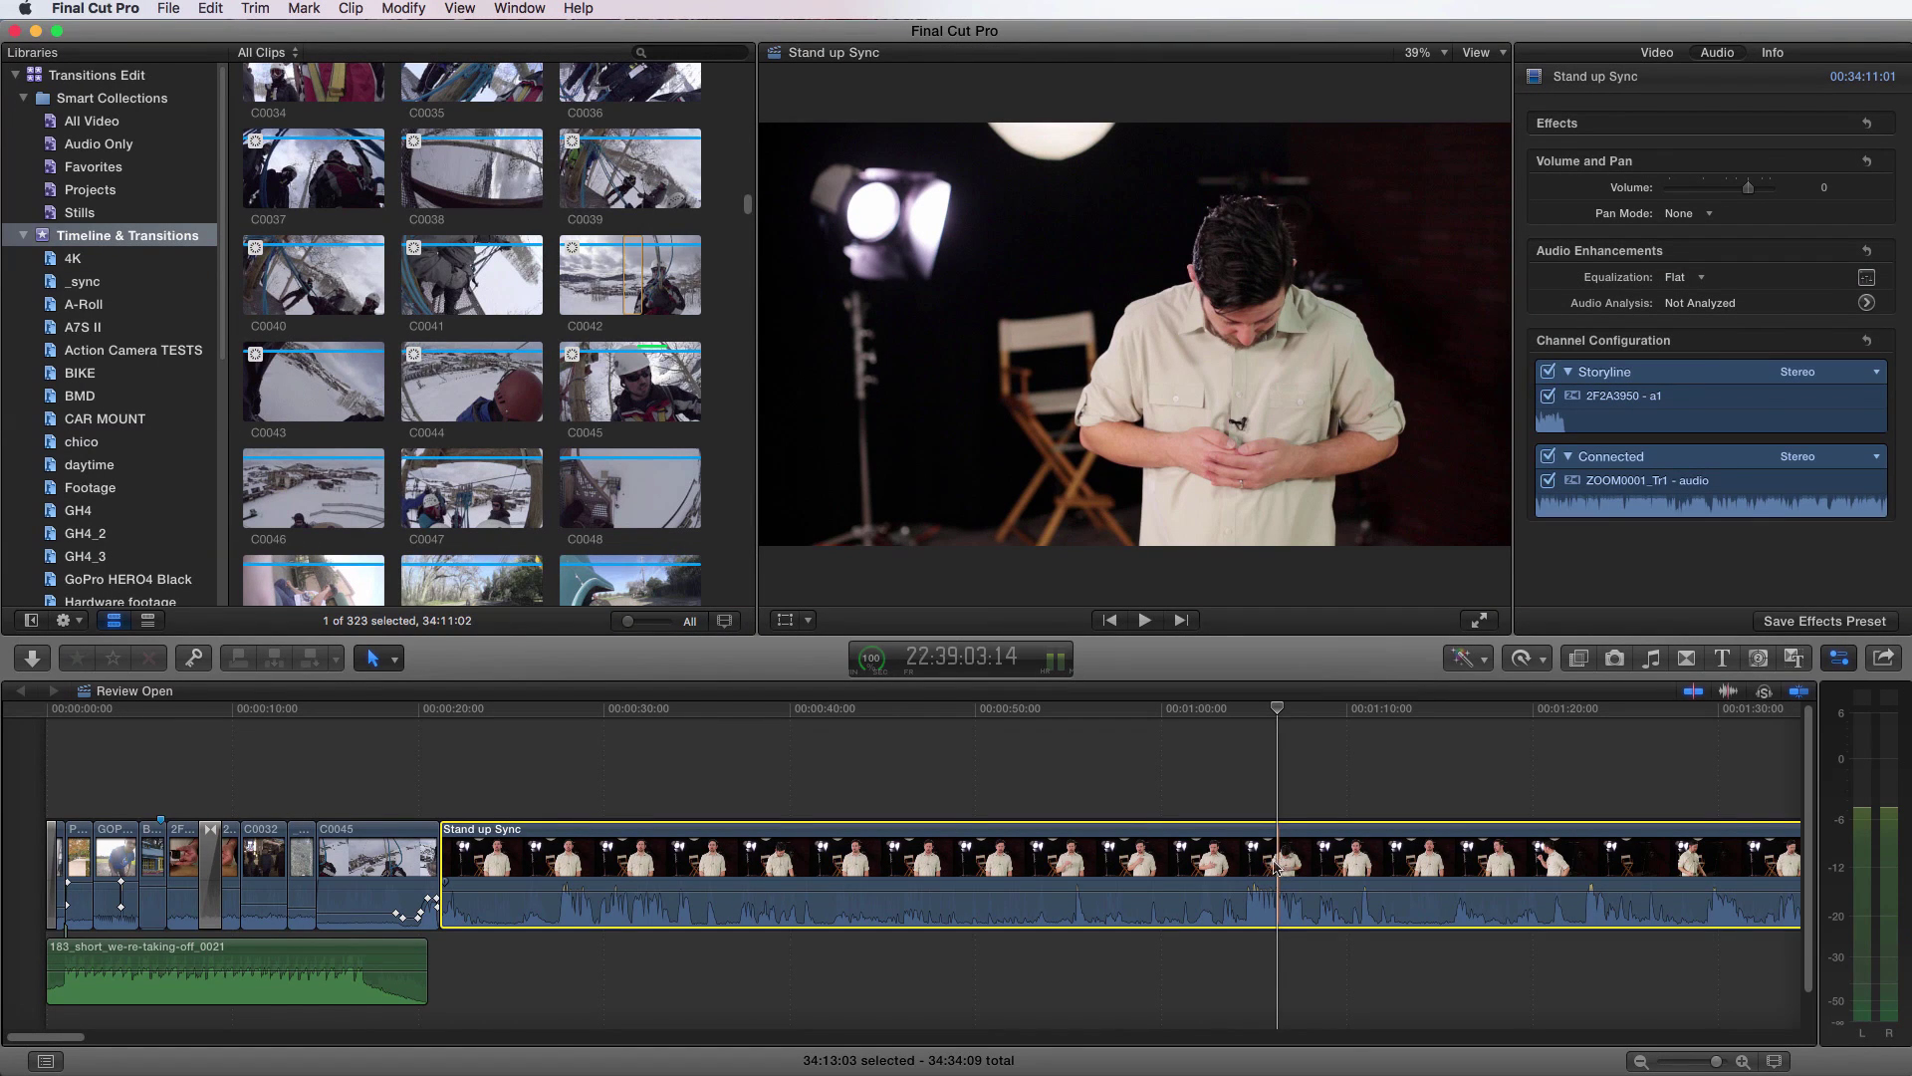
# Step: Turn off the 2F2A3950 camera channel so only ZOOM0001_Tr1 audio plays, then play to confirm
pyautogui.click(1688, 408)
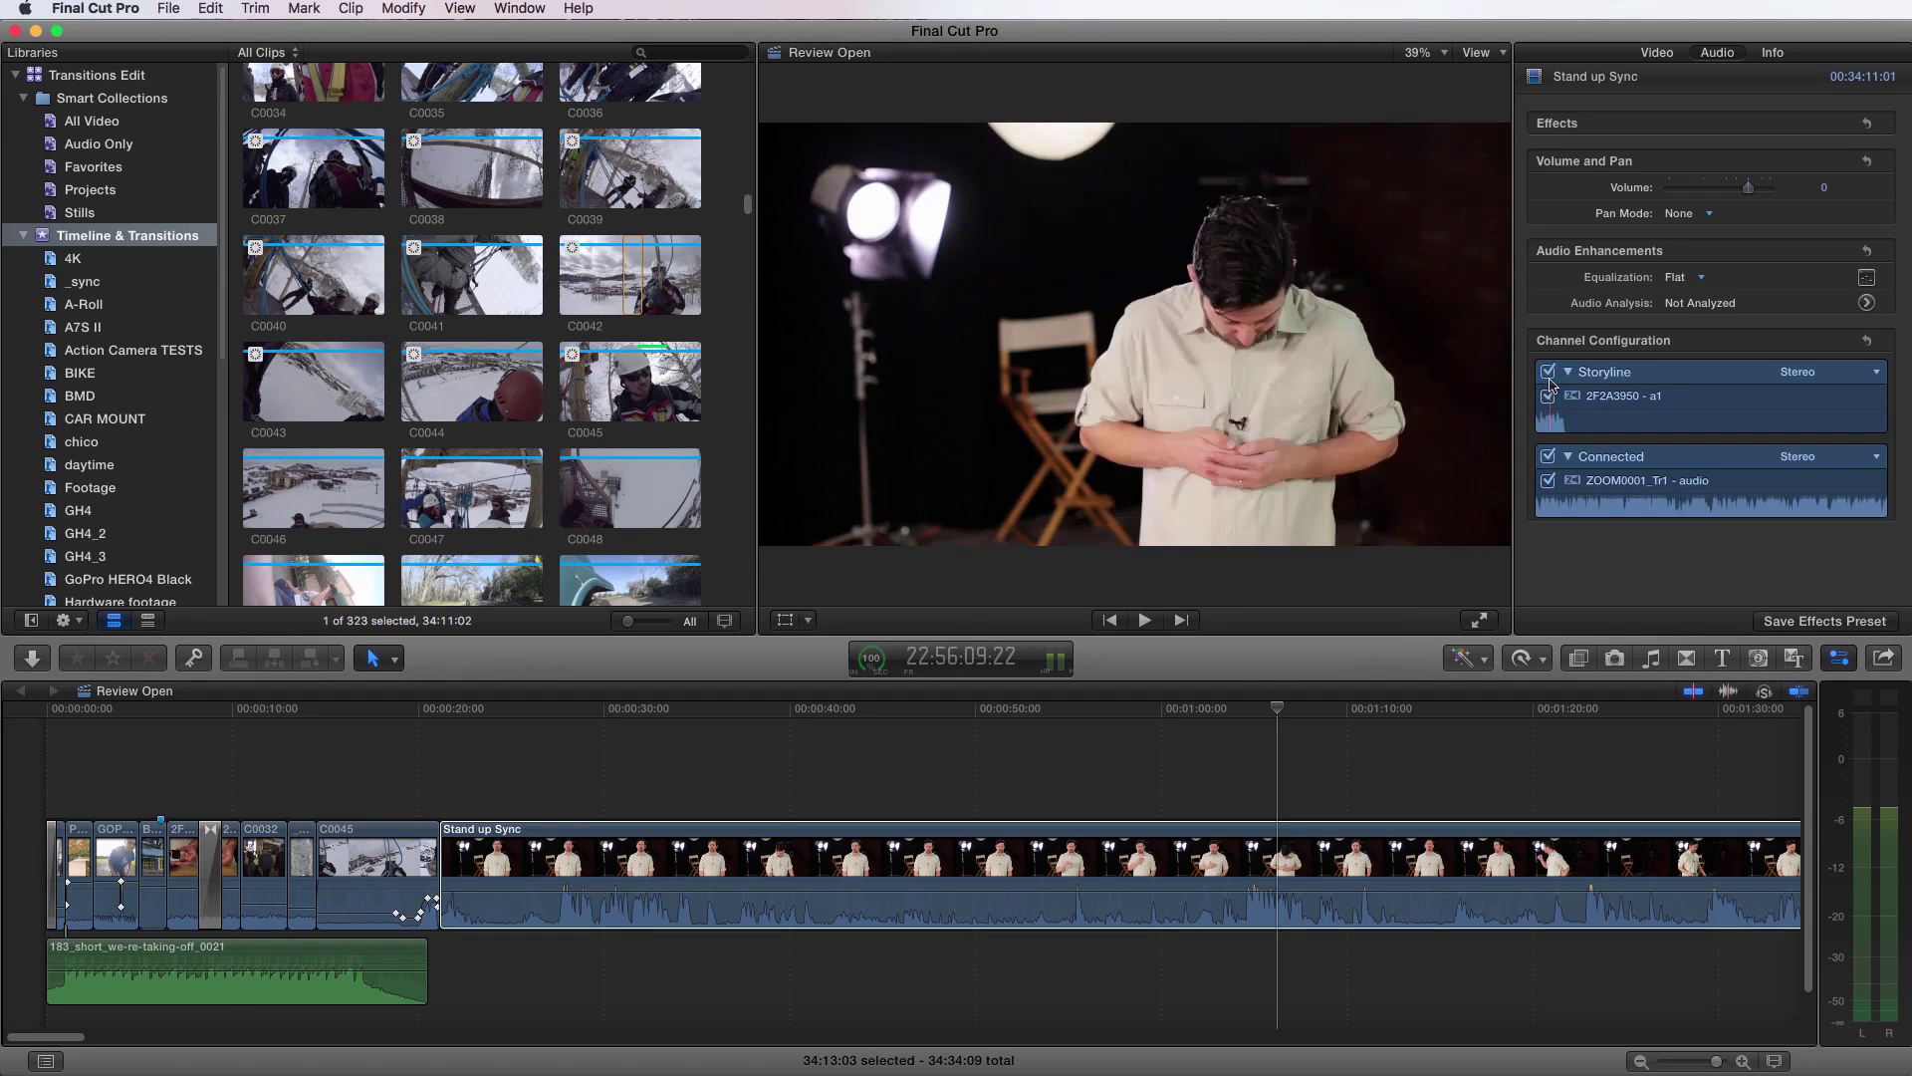
pyautogui.click(1548, 372)
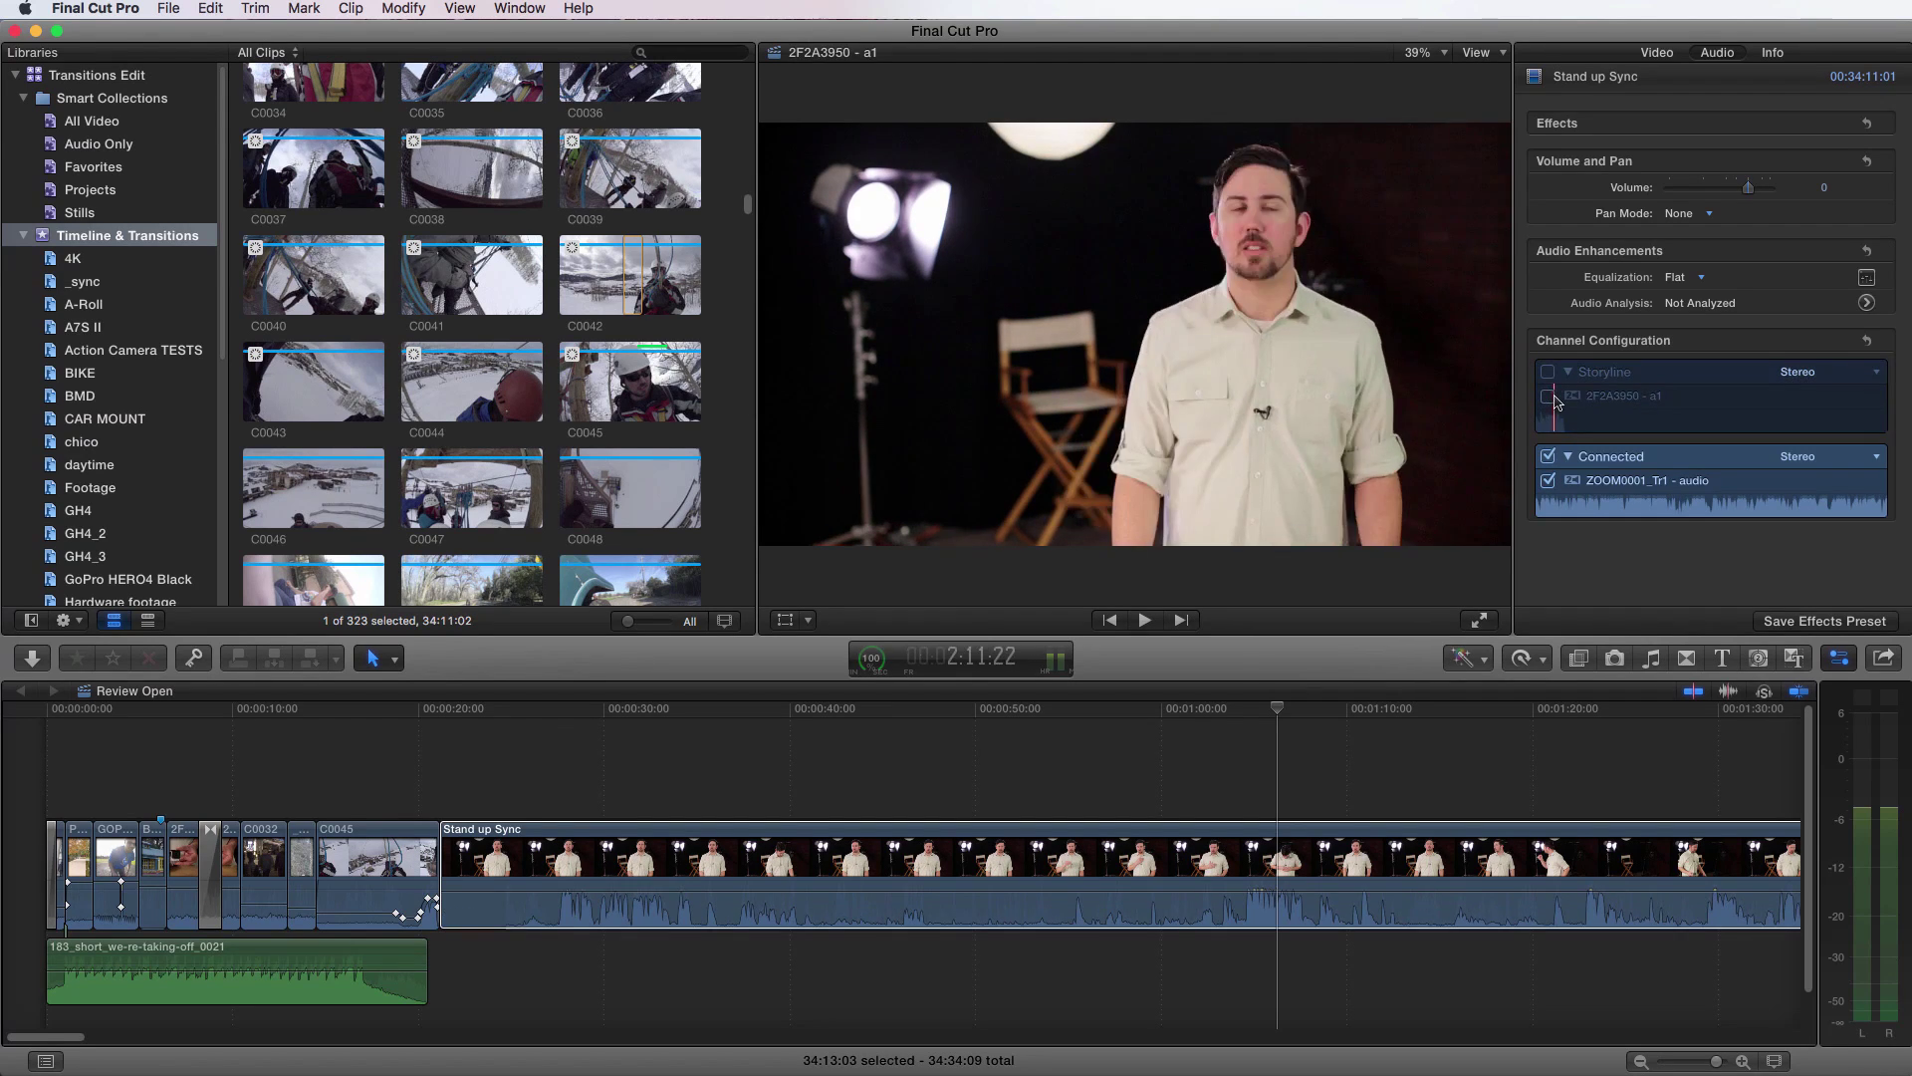
pyautogui.press('space')
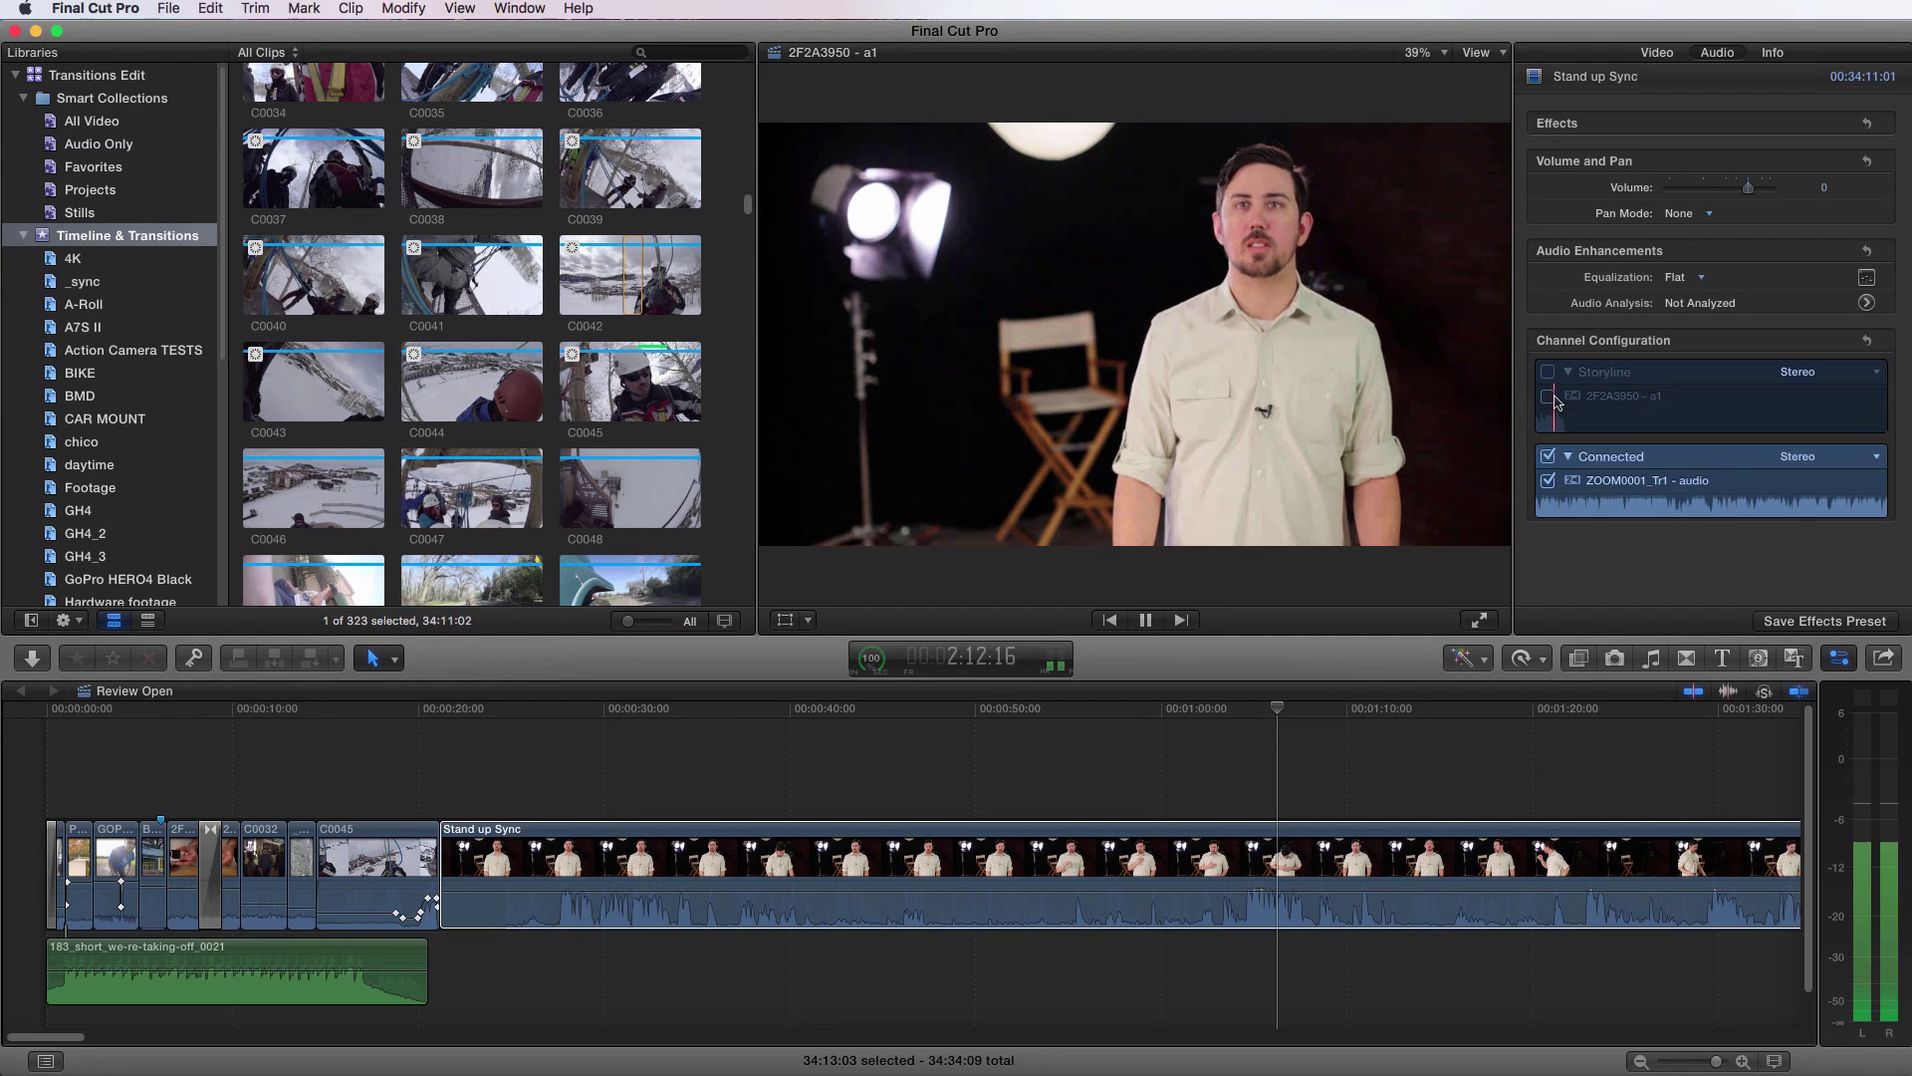
pyautogui.press('space')
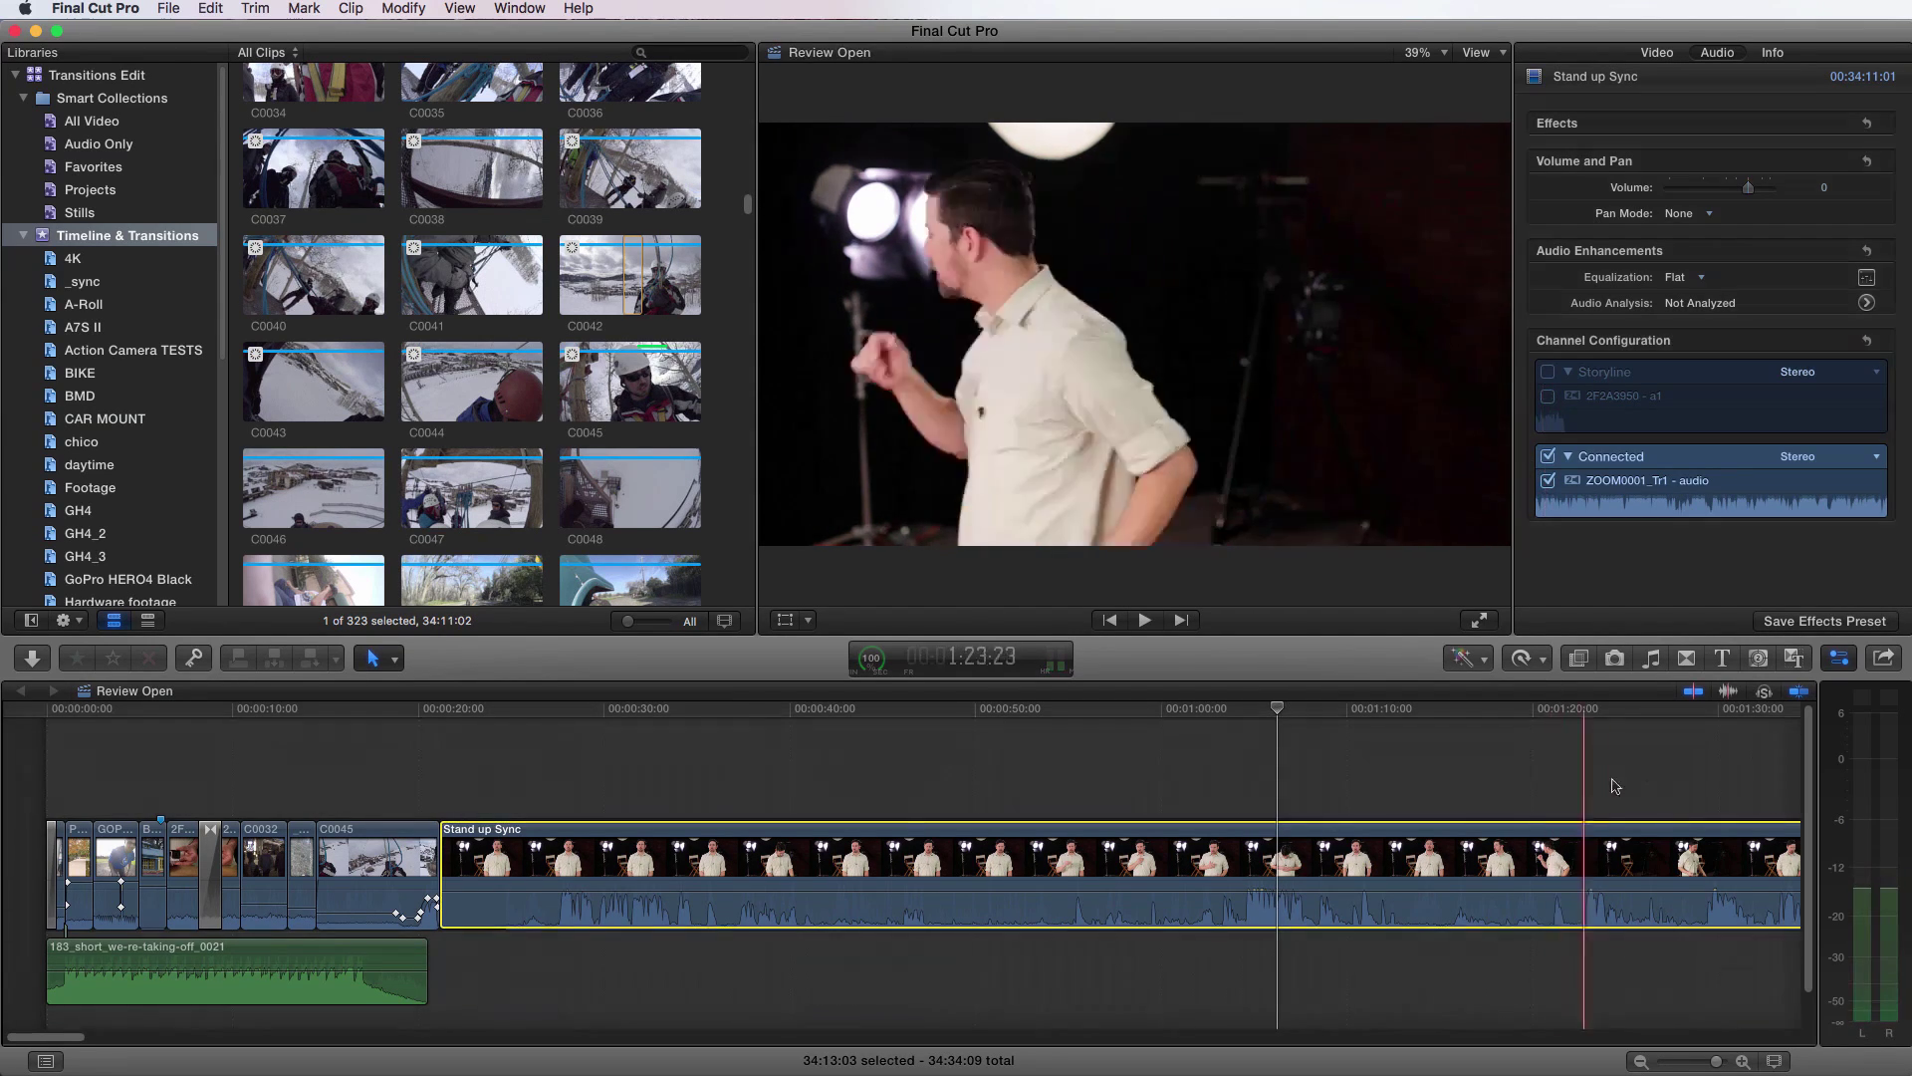
pyautogui.click(638, 728)
pyautogui.press('space')
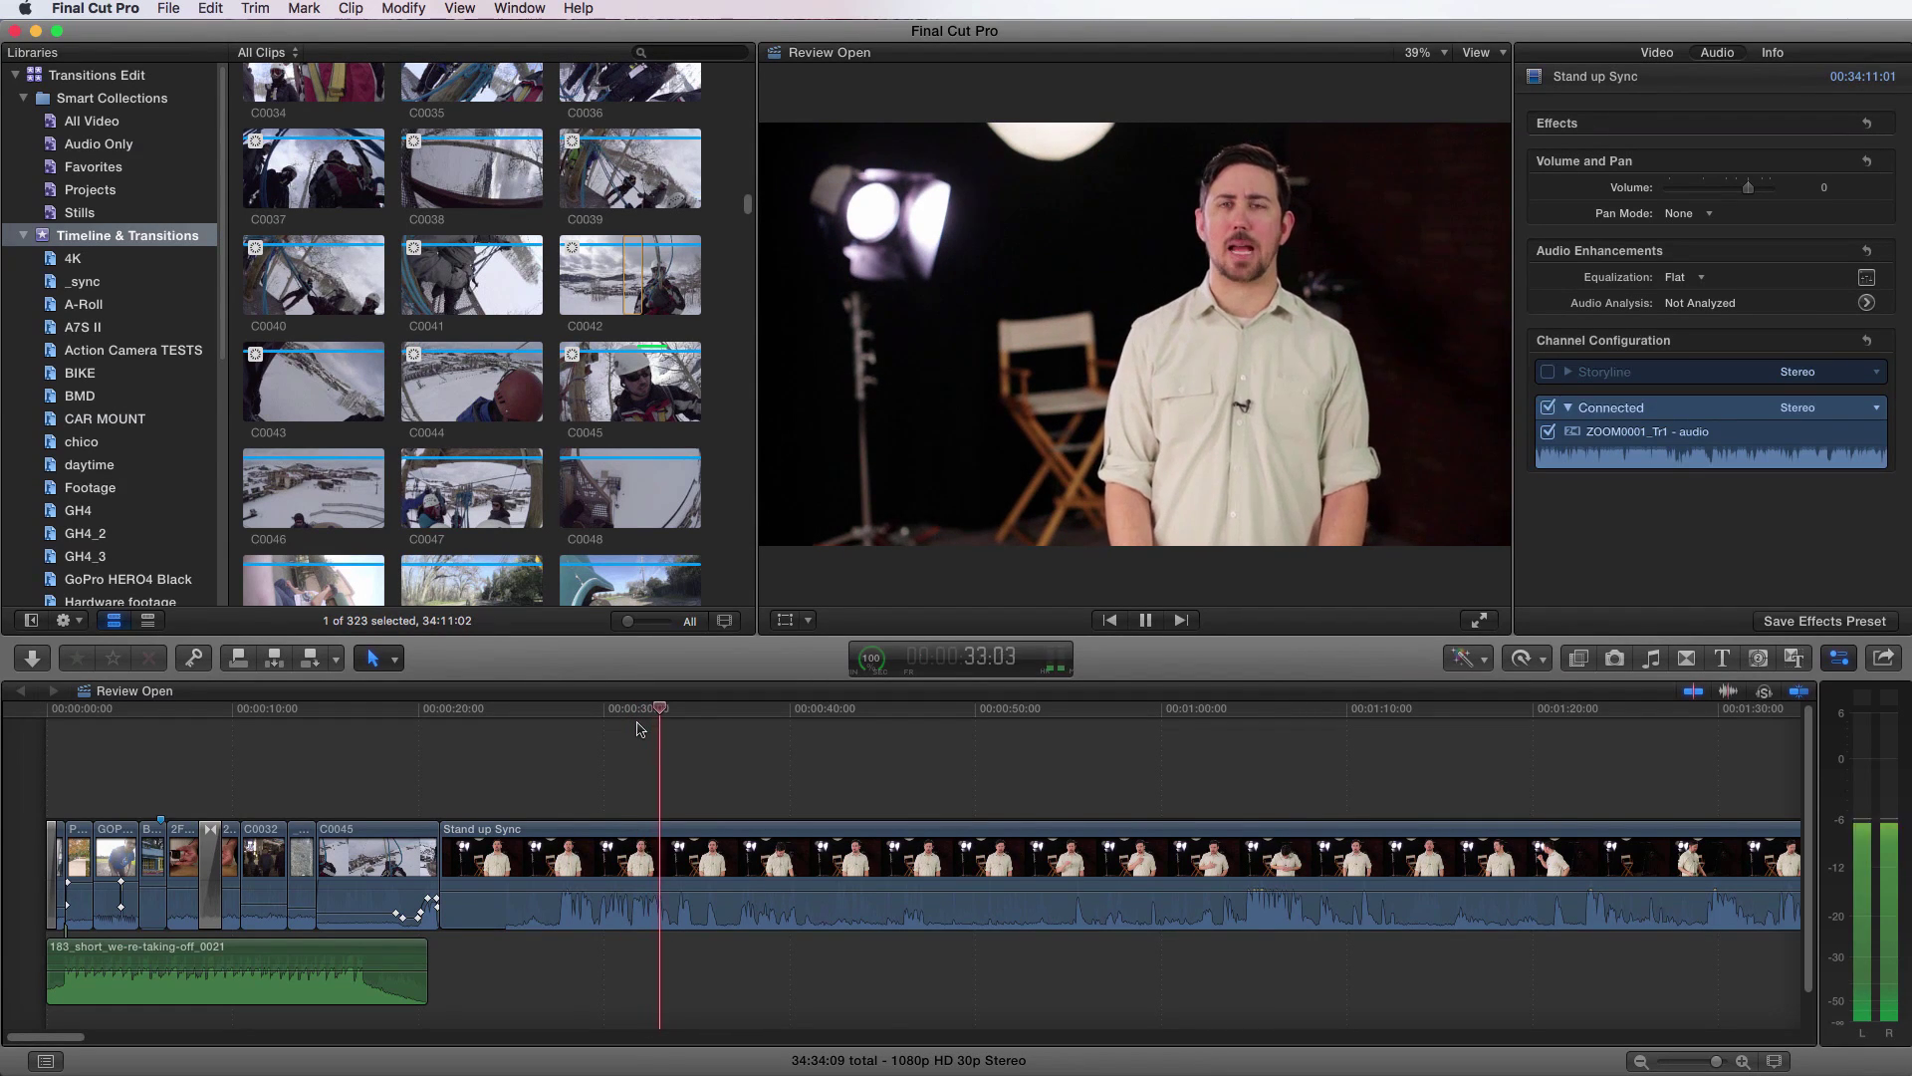
pyautogui.press('space')
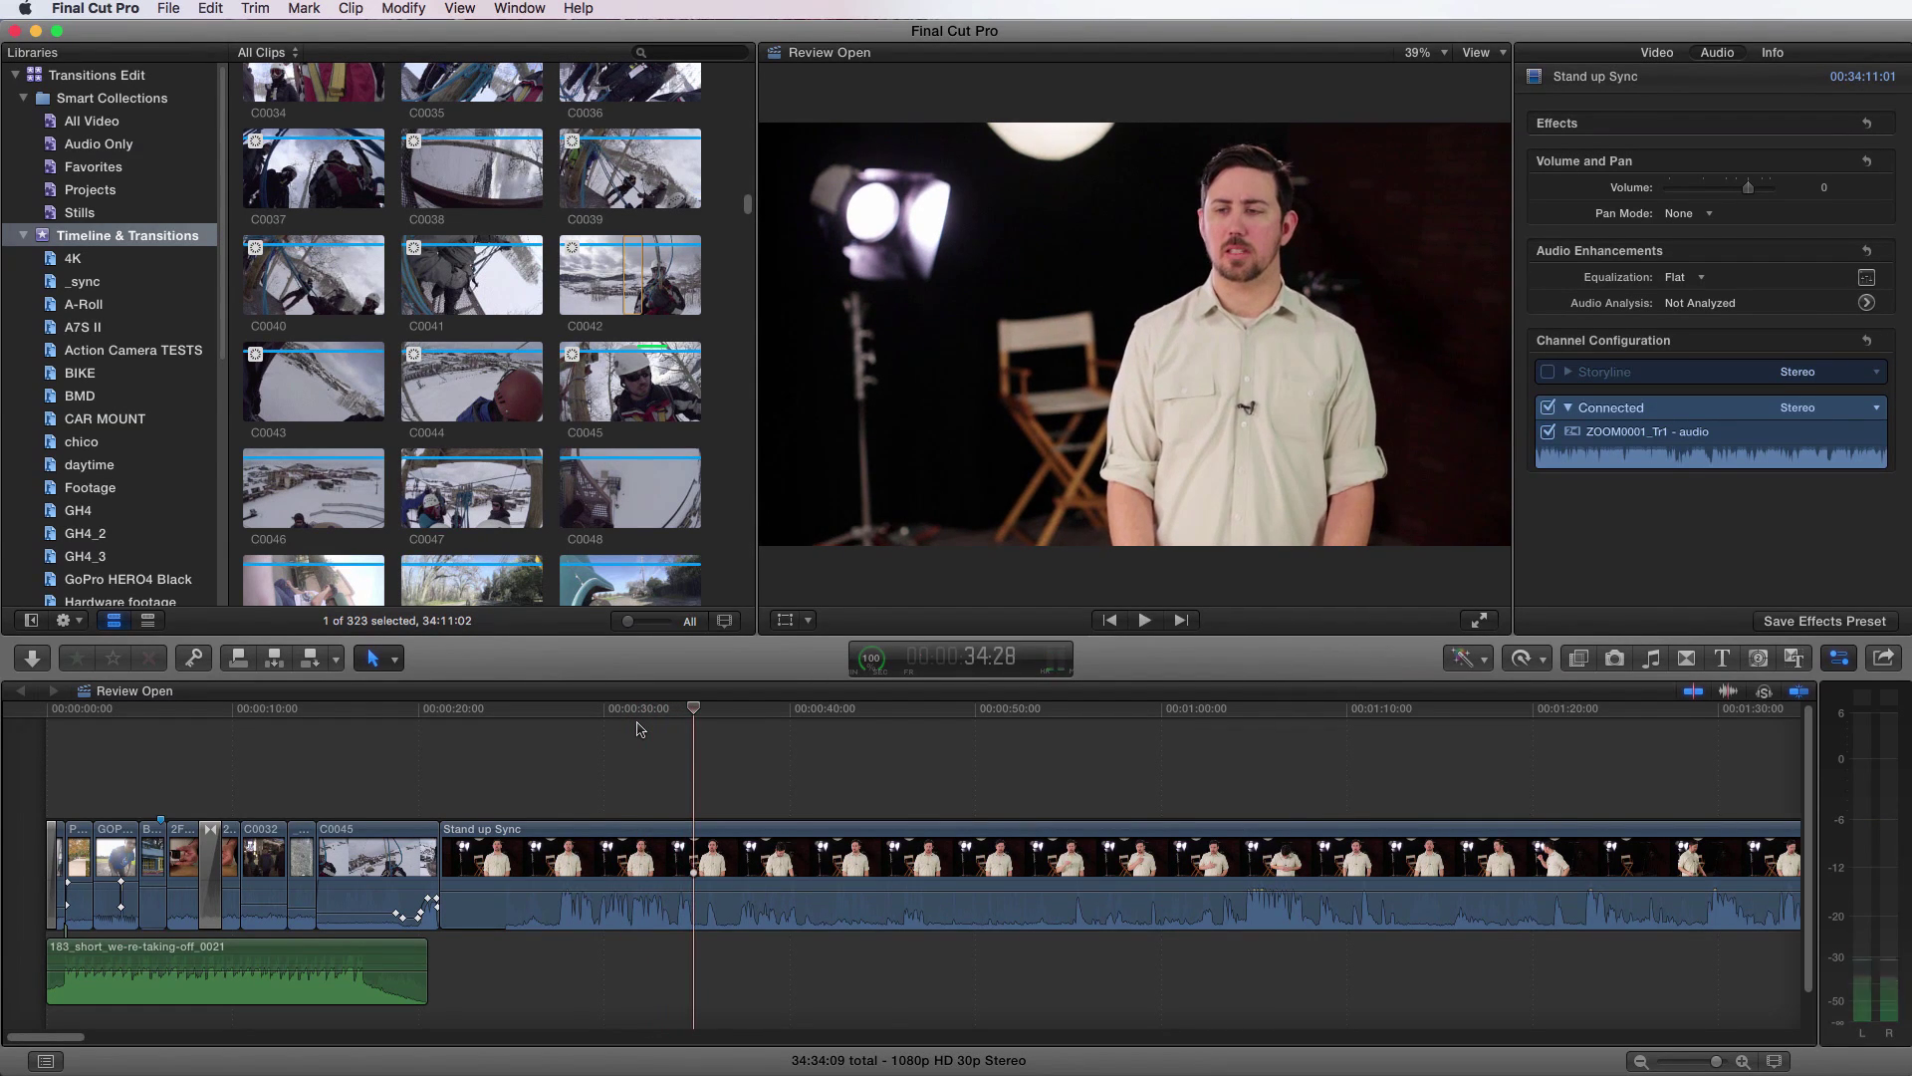